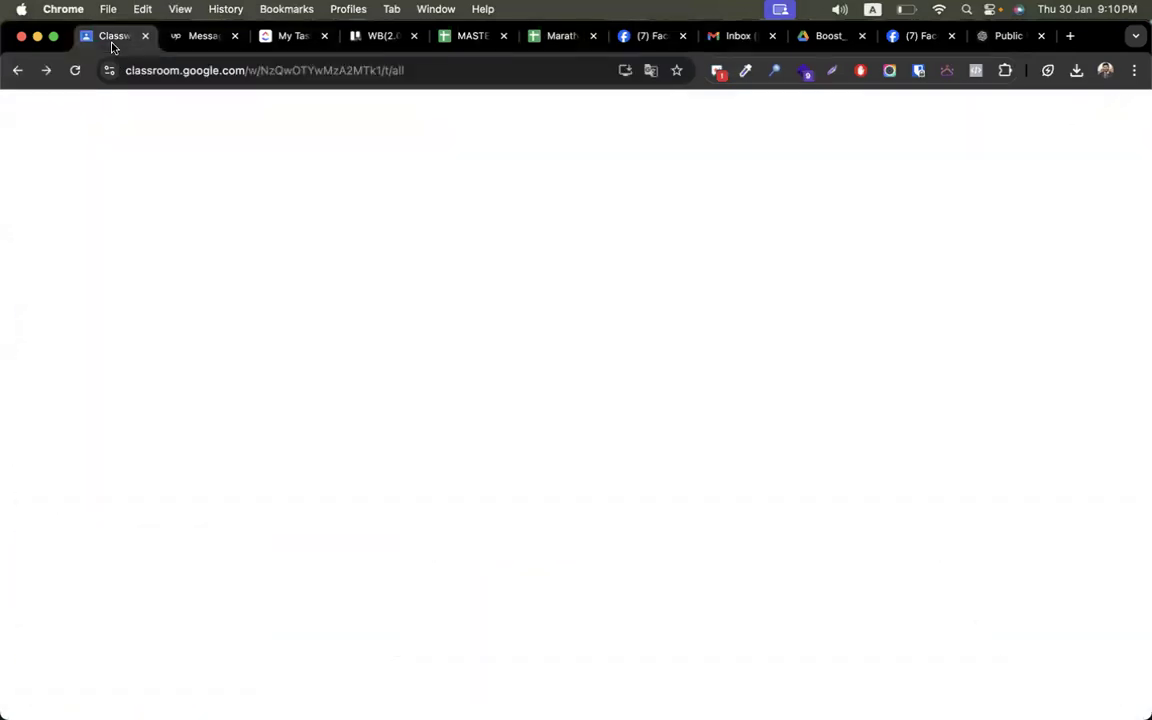
- Open the CMBD-296 Lead Generation classwork list, then switch to the Skrapp browser window
scroll(128, 596, "down", 5)
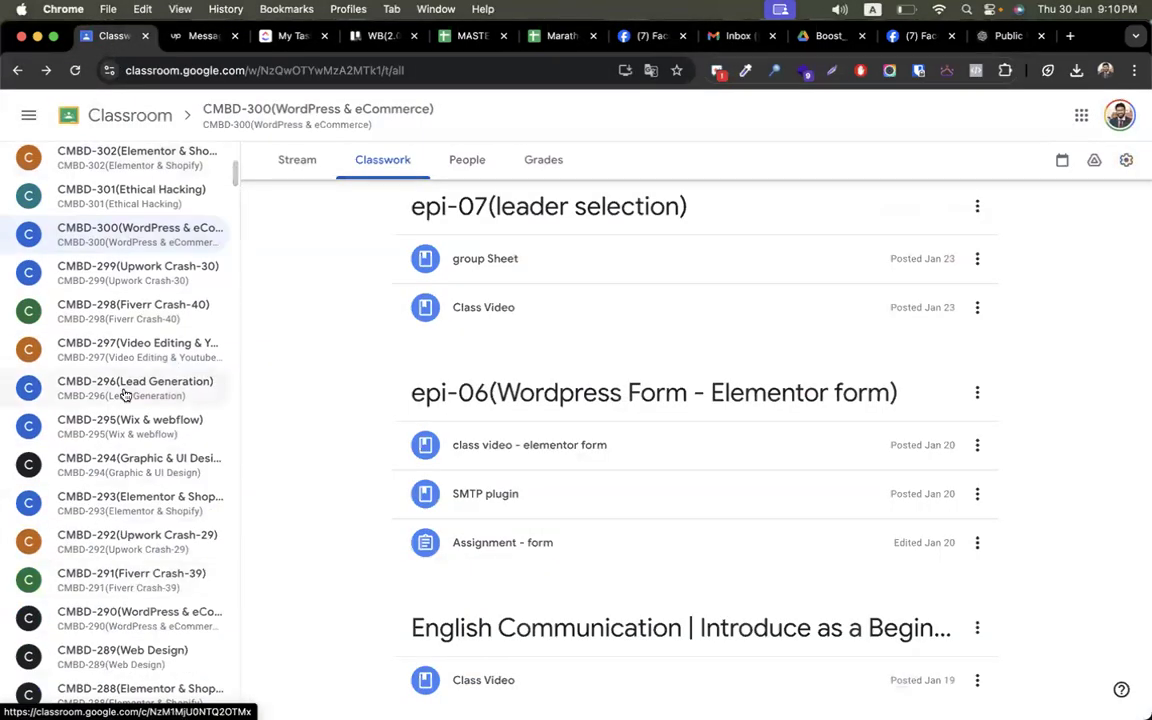
left_click(190, 388)
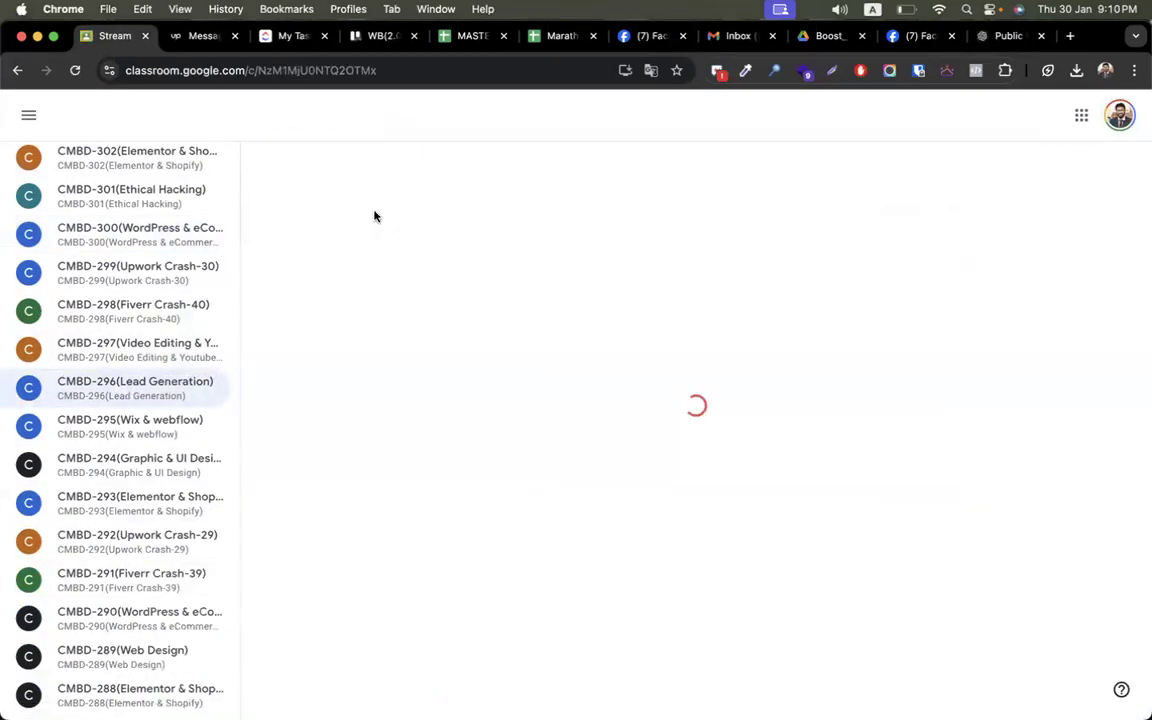
left_click(378, 160)
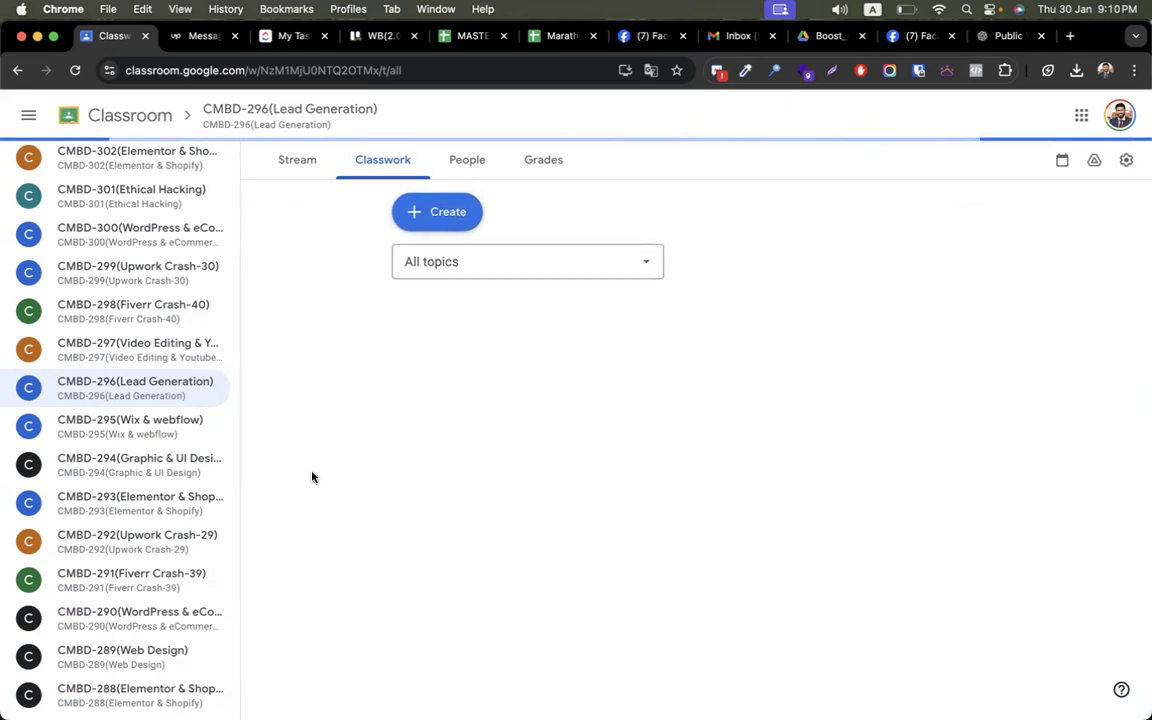
key("ctrl+Right")
key("ctrl+Left")
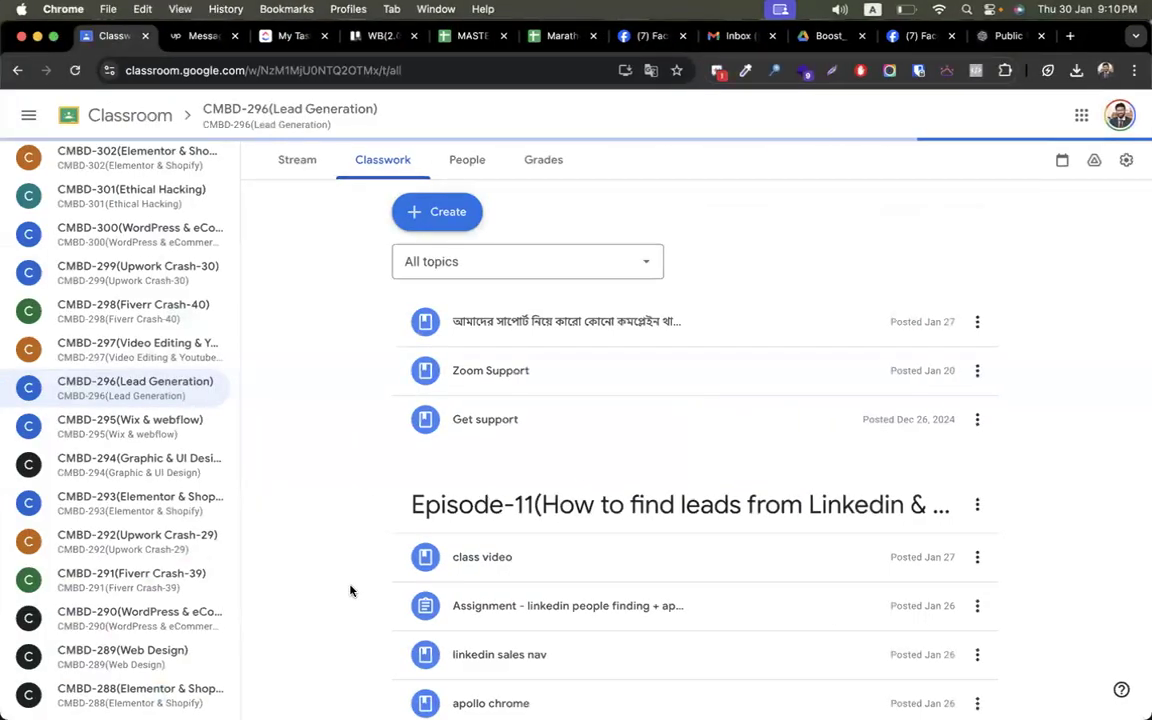
scroll(350, 589, "down", 4)
key("ctrl+Right")
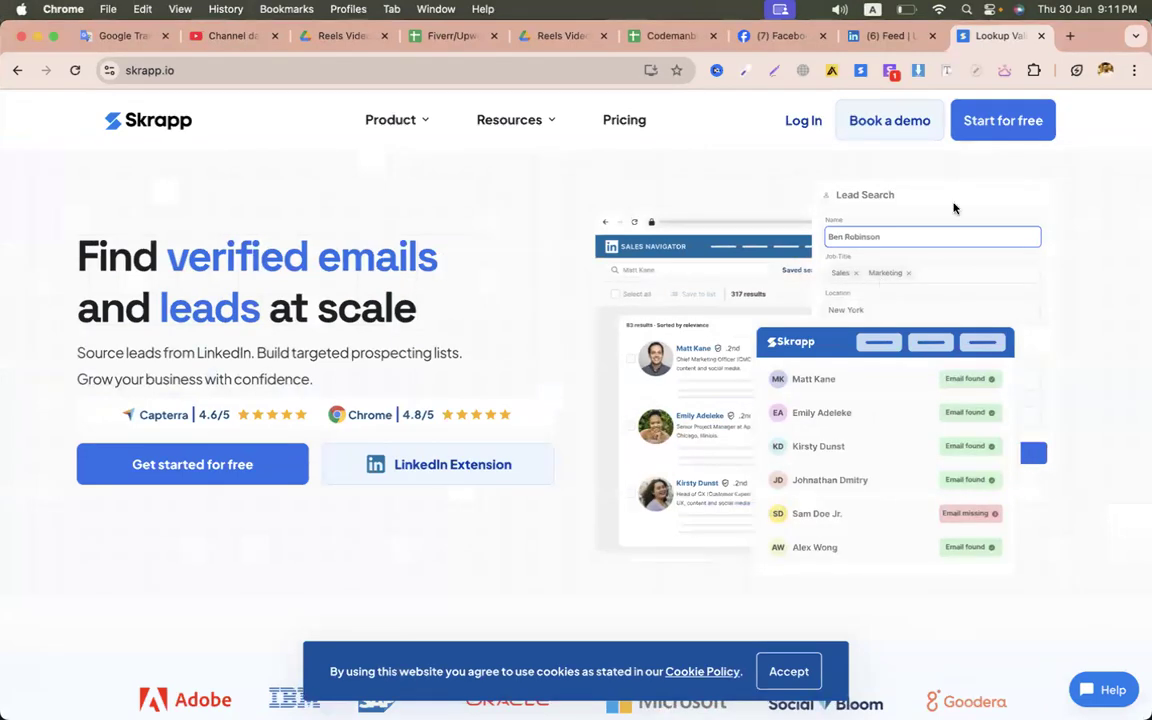
- Sign up for a free Skrapp account with Google and dismiss the Email Verifier popup
left_click(985, 128)
left_click(393, 285)
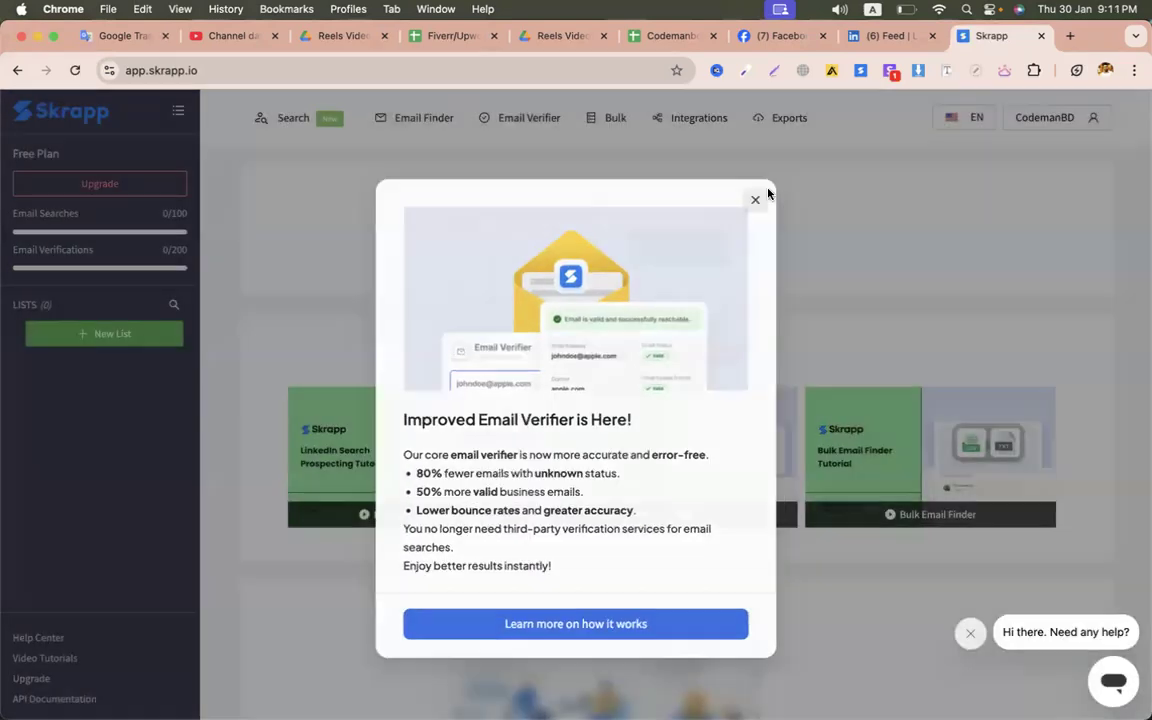
left_click(757, 198)
double_click(176, 212)
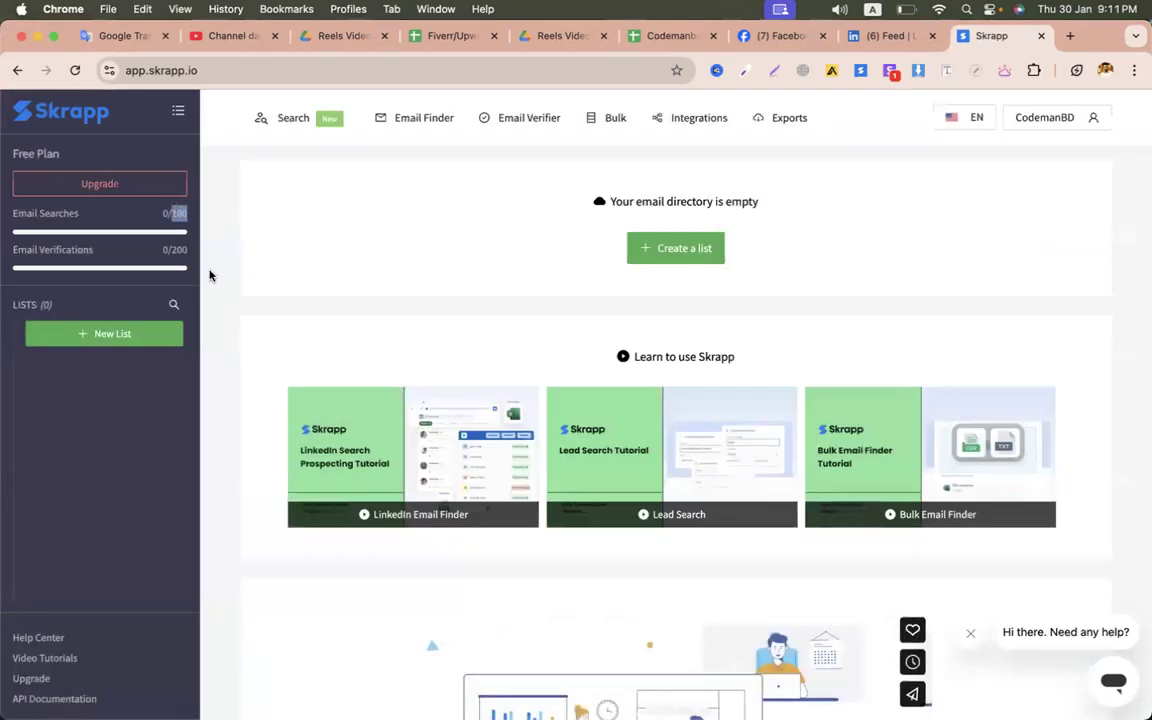
double_click(177, 250)
- Bring up Skrapp's Email Finder form and try its last name and company fields
left_click(418, 122)
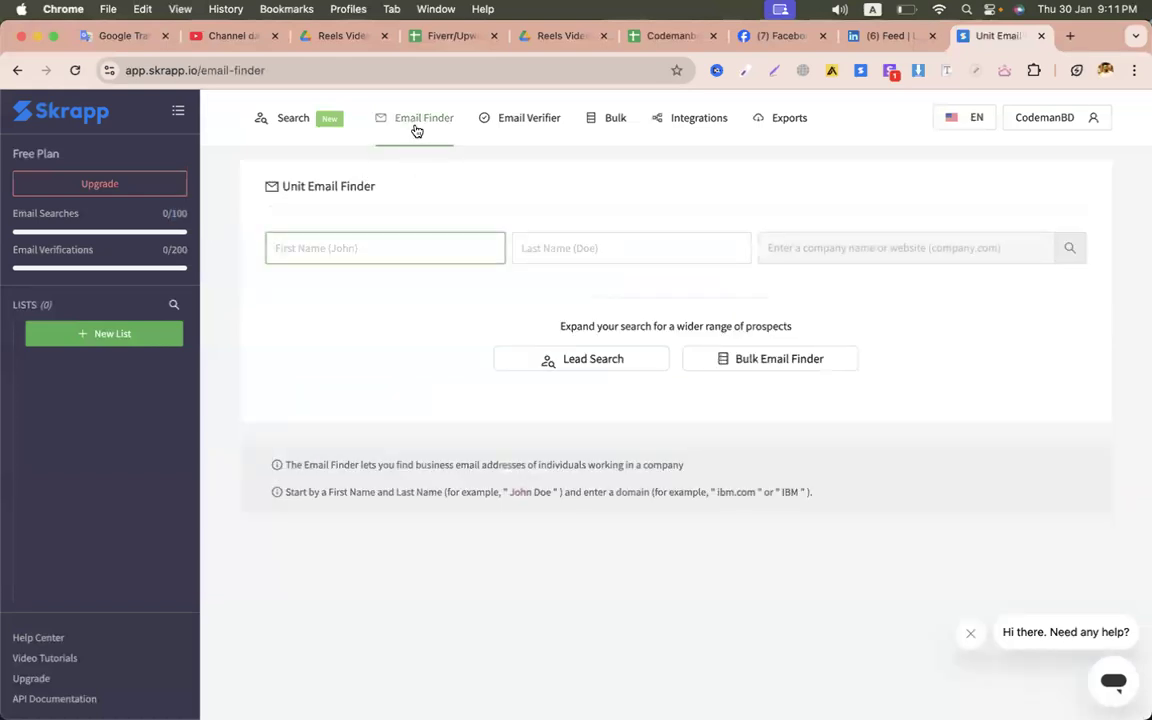
left_click(584, 249)
left_click(872, 250)
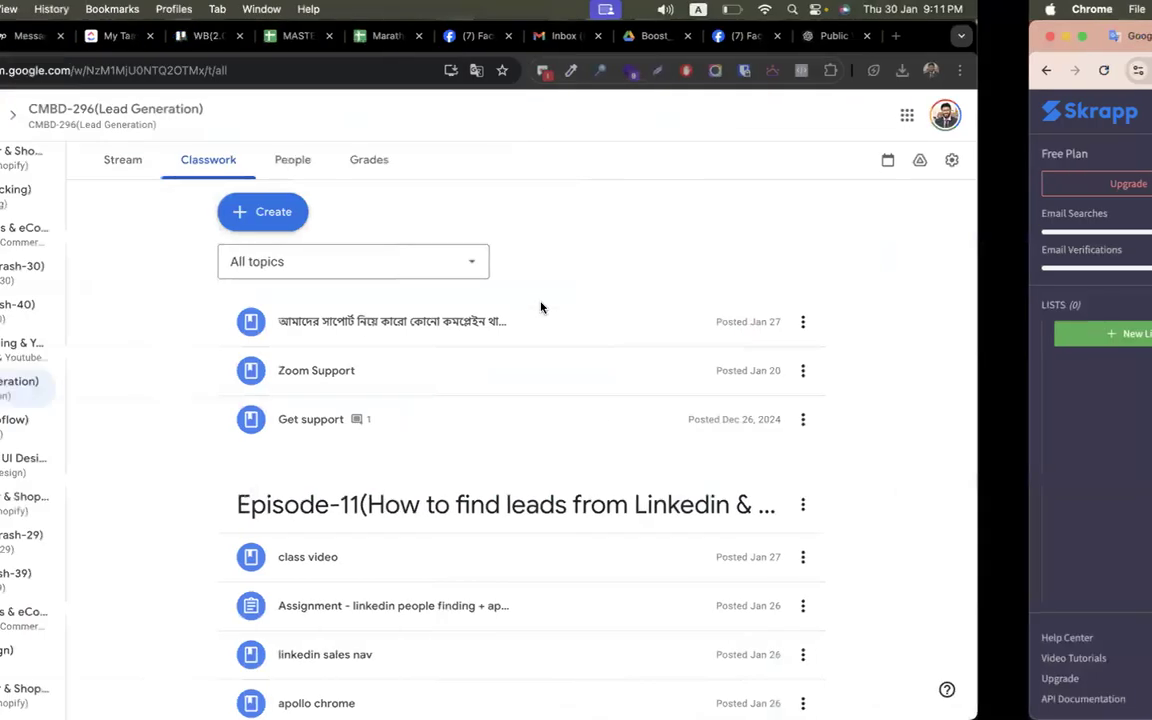
- Expand Assignment - Super email verifier and show its 9 turned-in submissions
key("ctrl+Left")
scroll(350, 450, "down", 3)
scroll(347, 489, "down", 3)
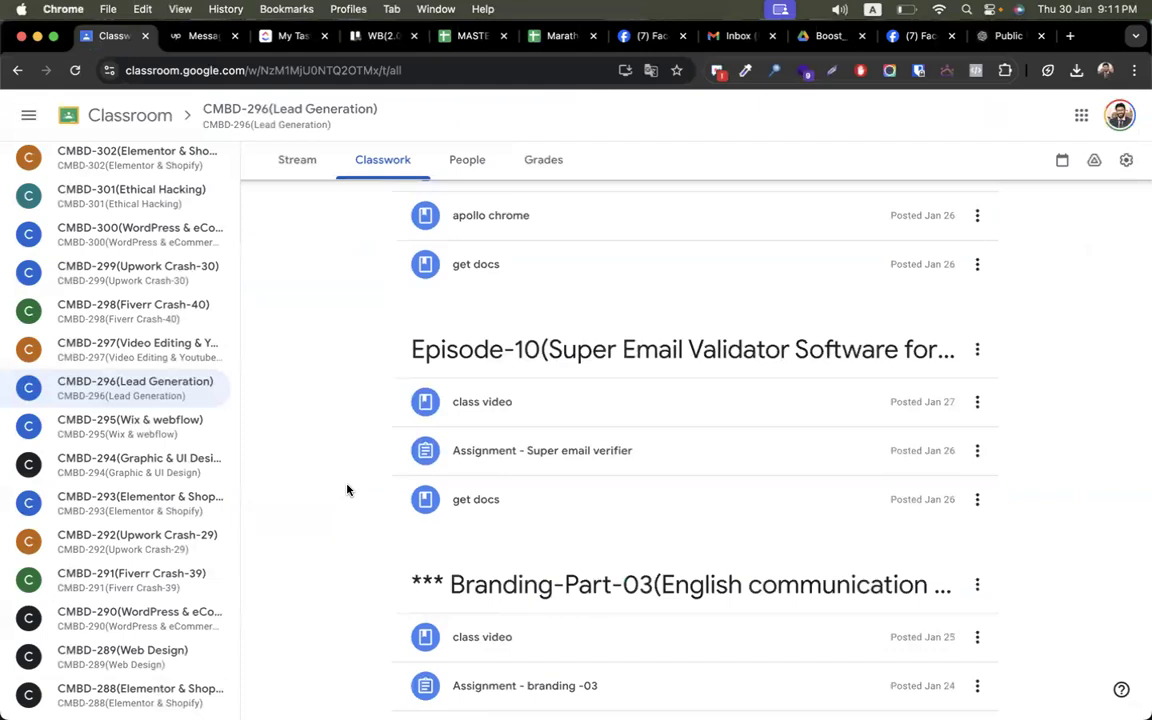
scroll(347, 489, "down", 3)
scroll(347, 489, "up", 1)
left_click(505, 280)
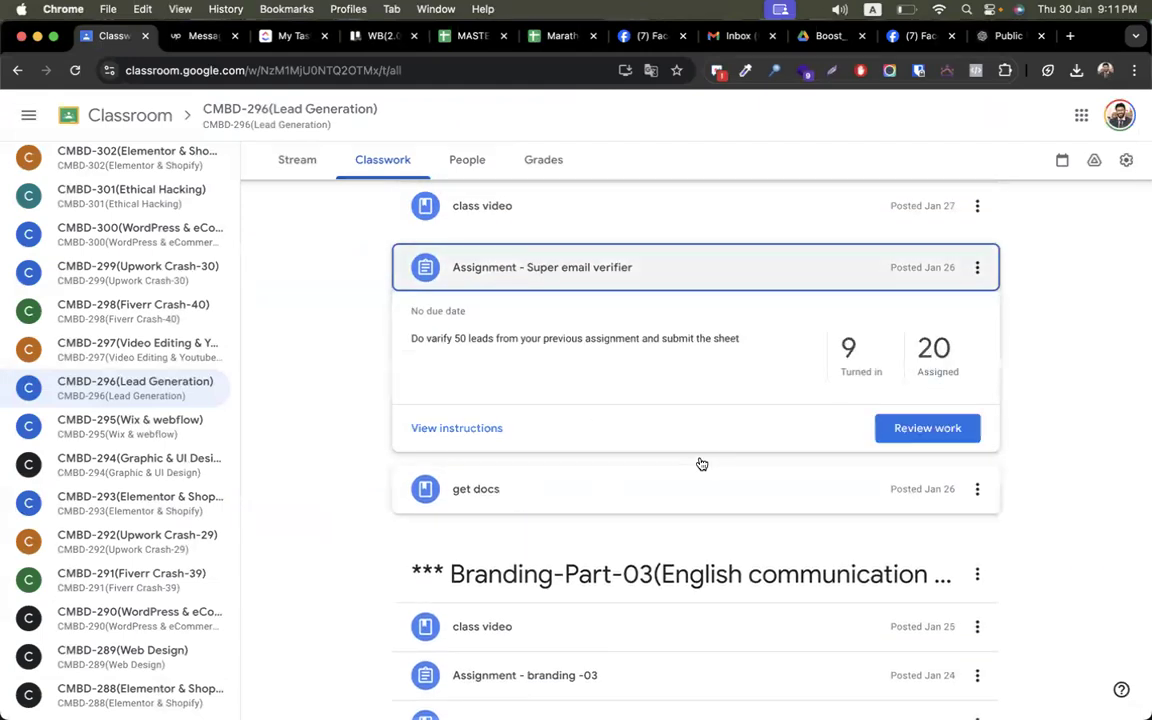
left_click(861, 362)
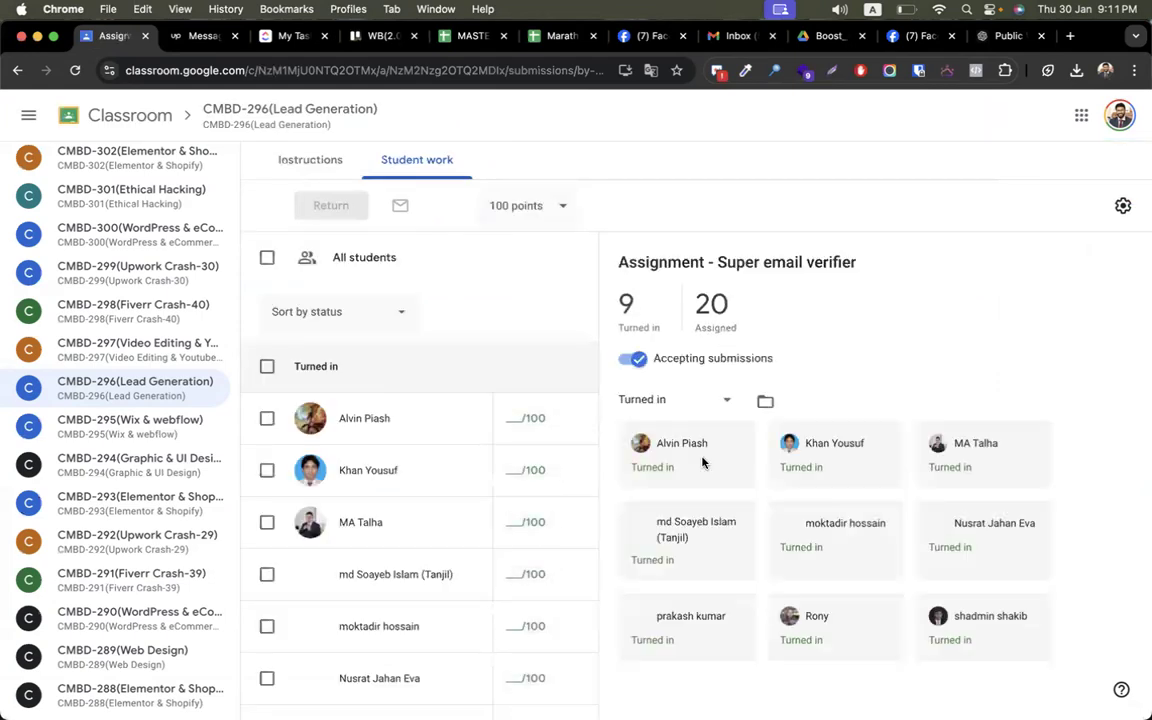
- Open one student's submitted attachment, then close it and return to Student work
scroll(476, 630, "down", 3)
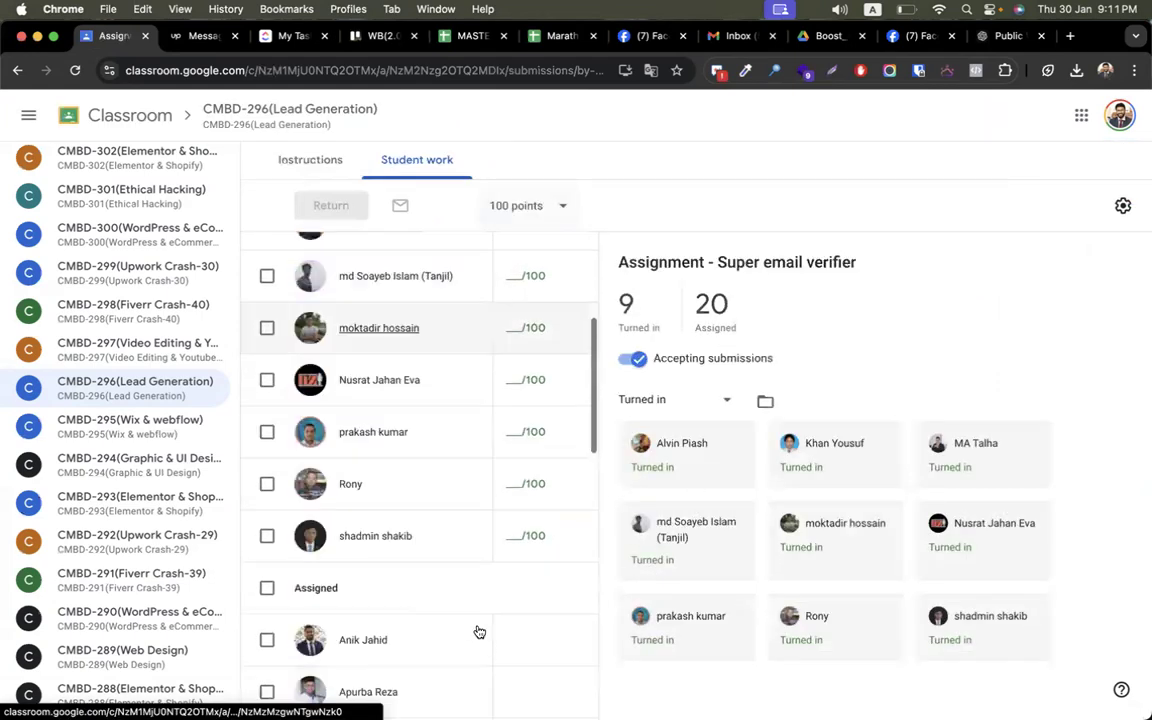
scroll(532, 614, "up", 1)
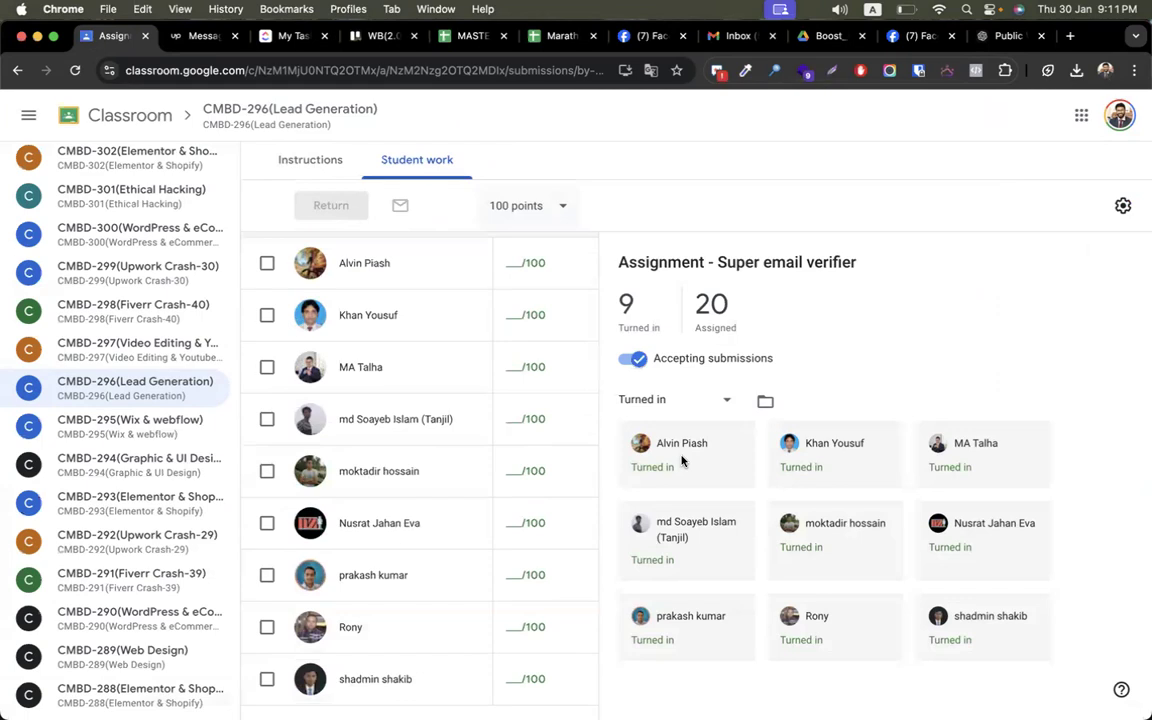
left_click(660, 488)
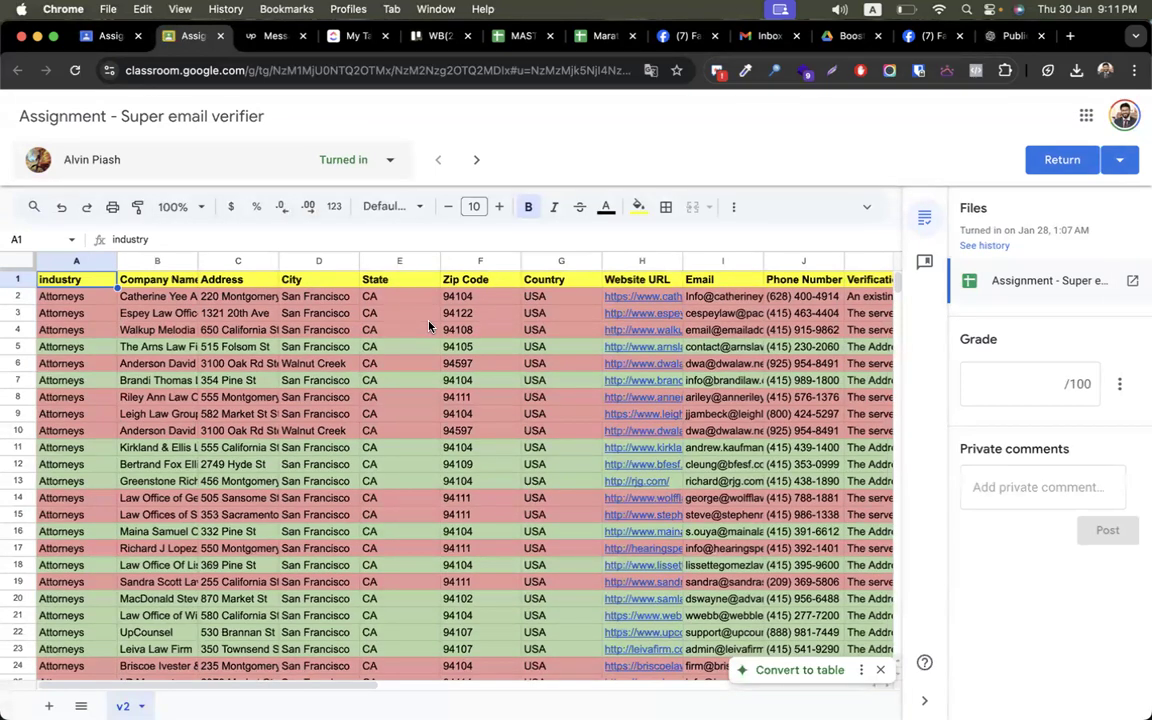
left_click(222, 38)
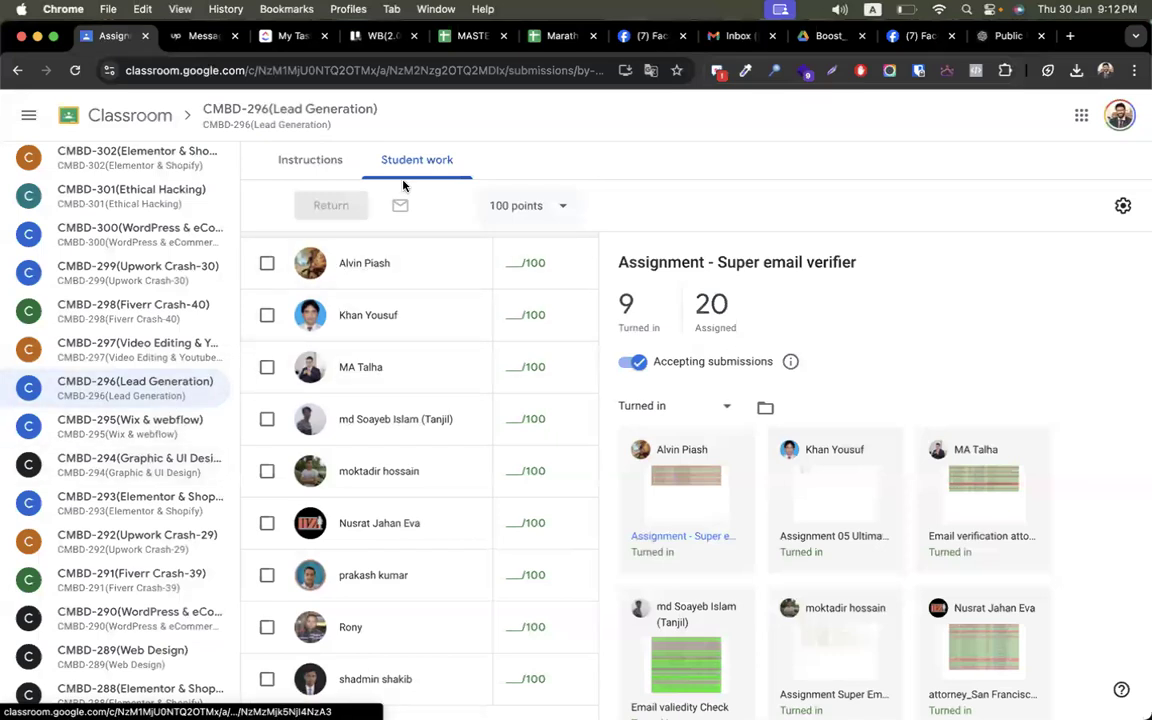
left_click(437, 160)
- Open the first of Assignment - 06's 3 turned-in submissions, the Banking Director USA California sheet
left_click(174, 405)
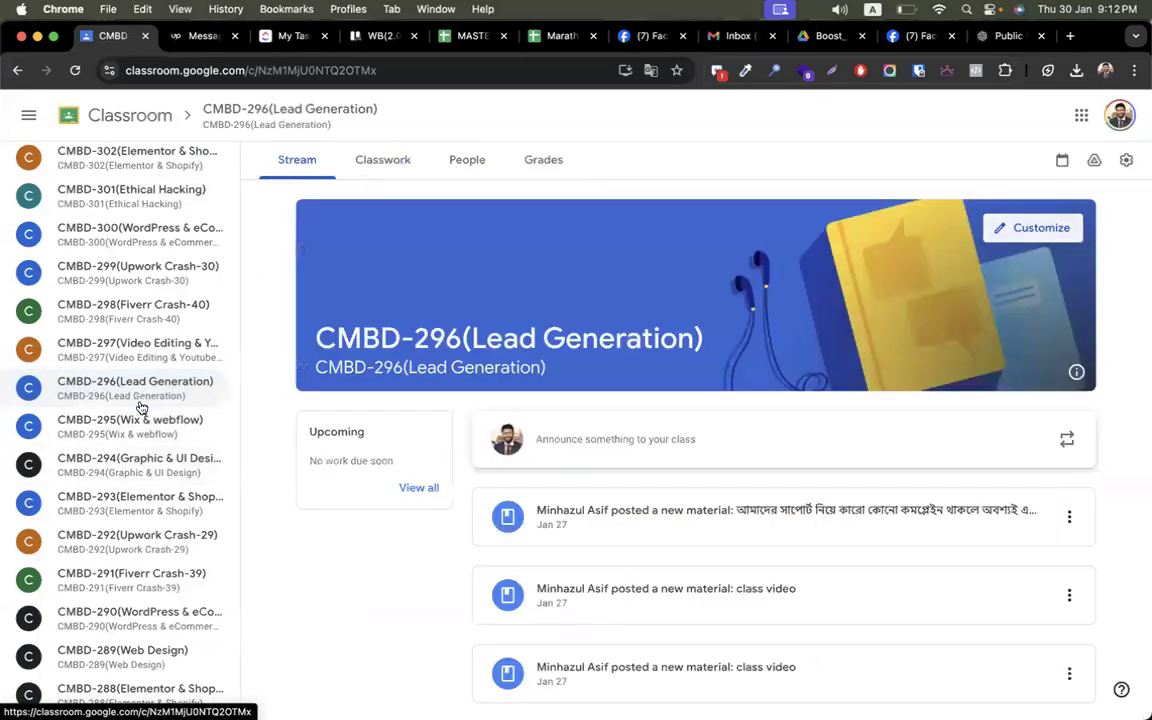
left_click(388, 162)
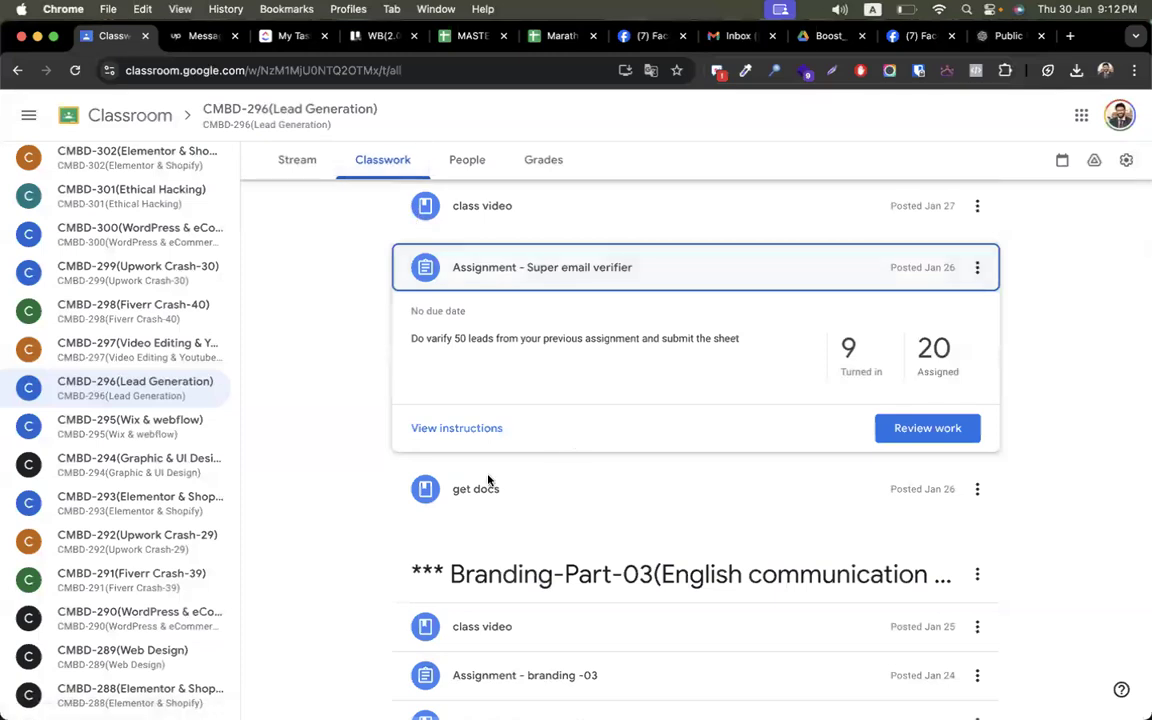
scroll(420, 535, "down", 10)
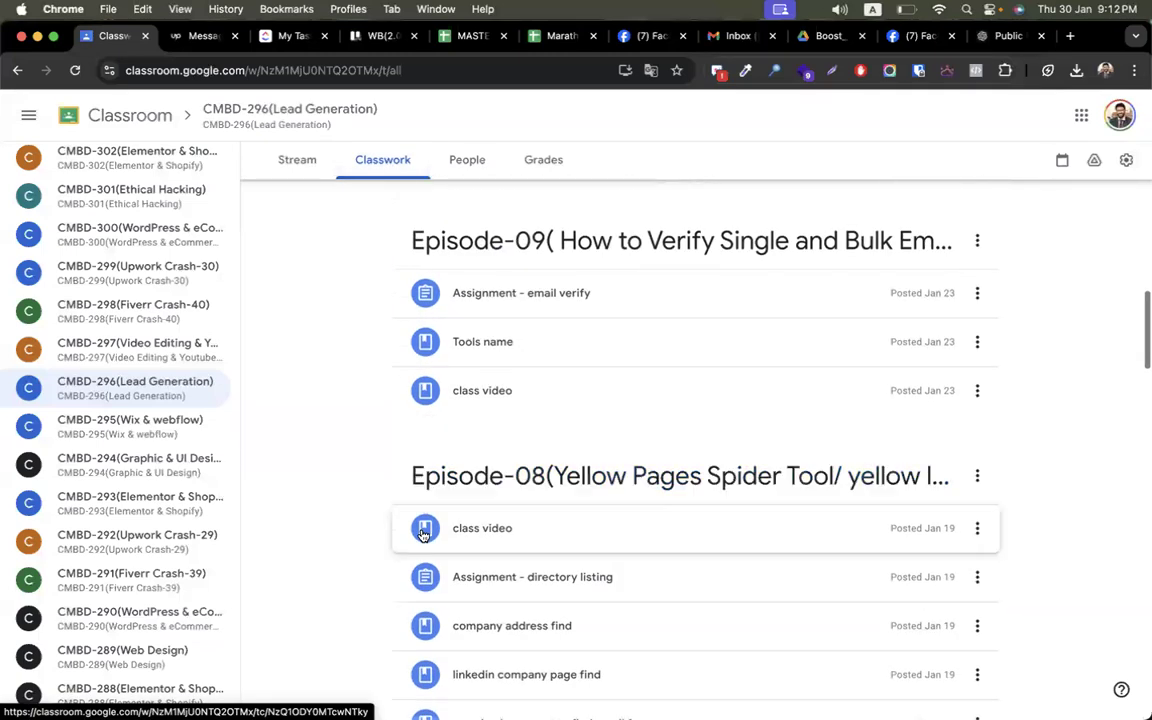
scroll(359, 528, "down", 5)
scroll(359, 530, "down", 7)
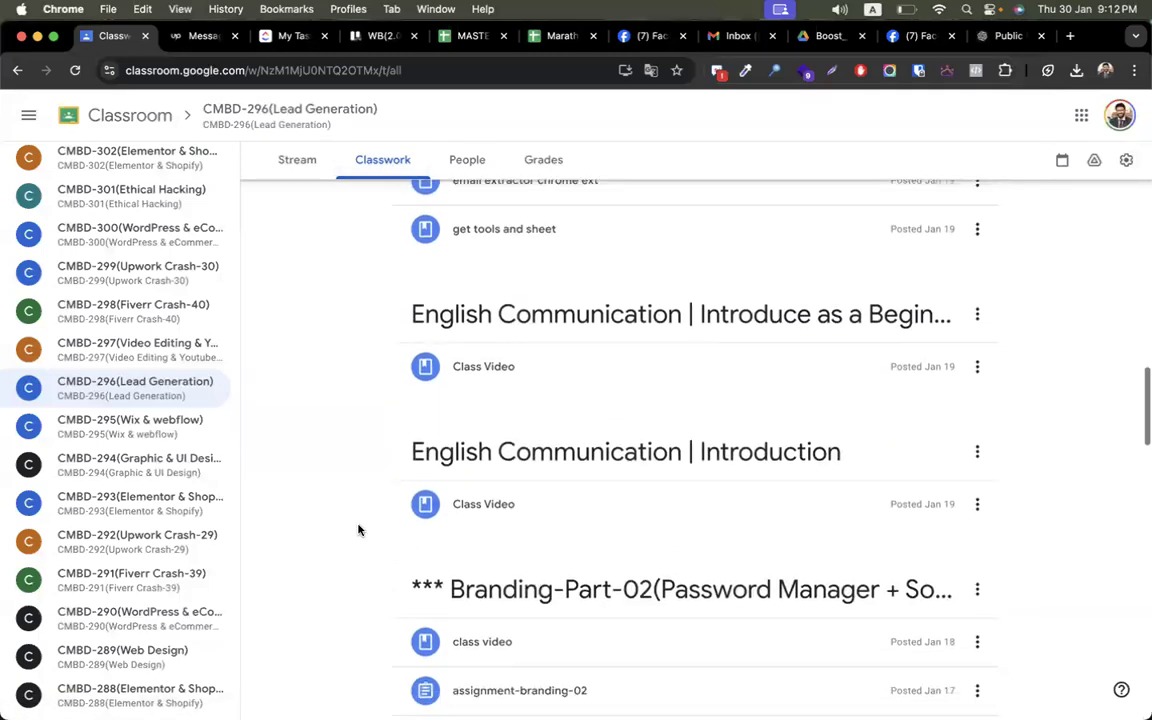
scroll(359, 530, "down", 3)
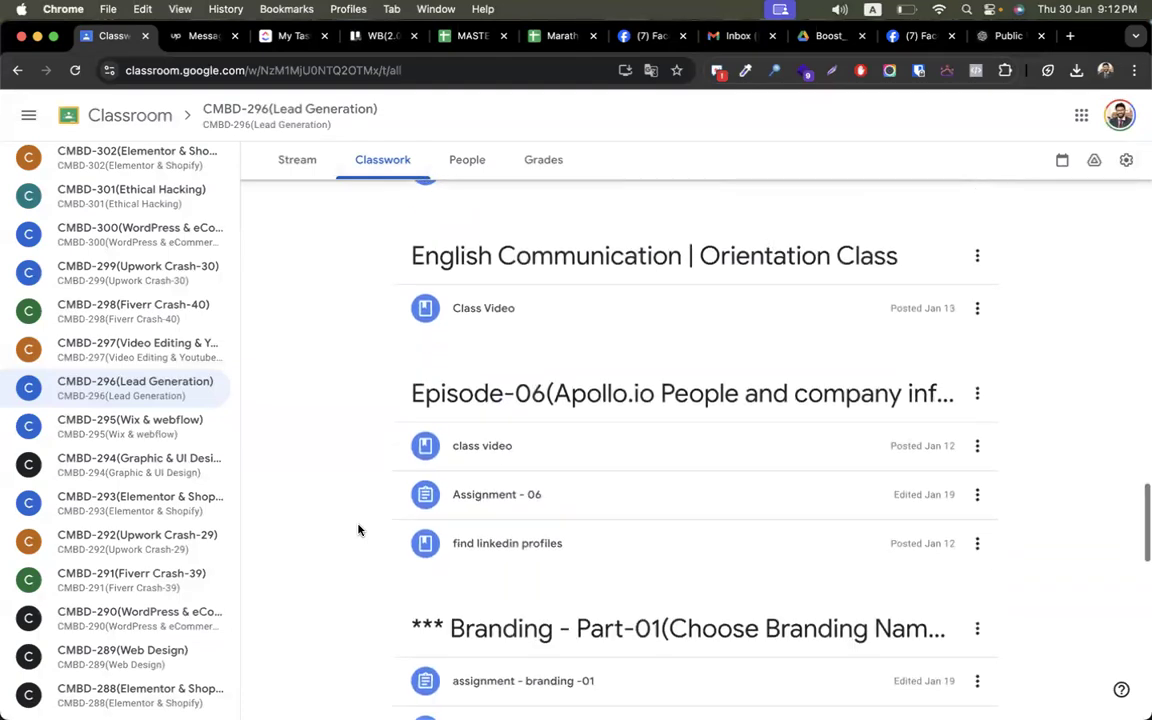
left_click(505, 515)
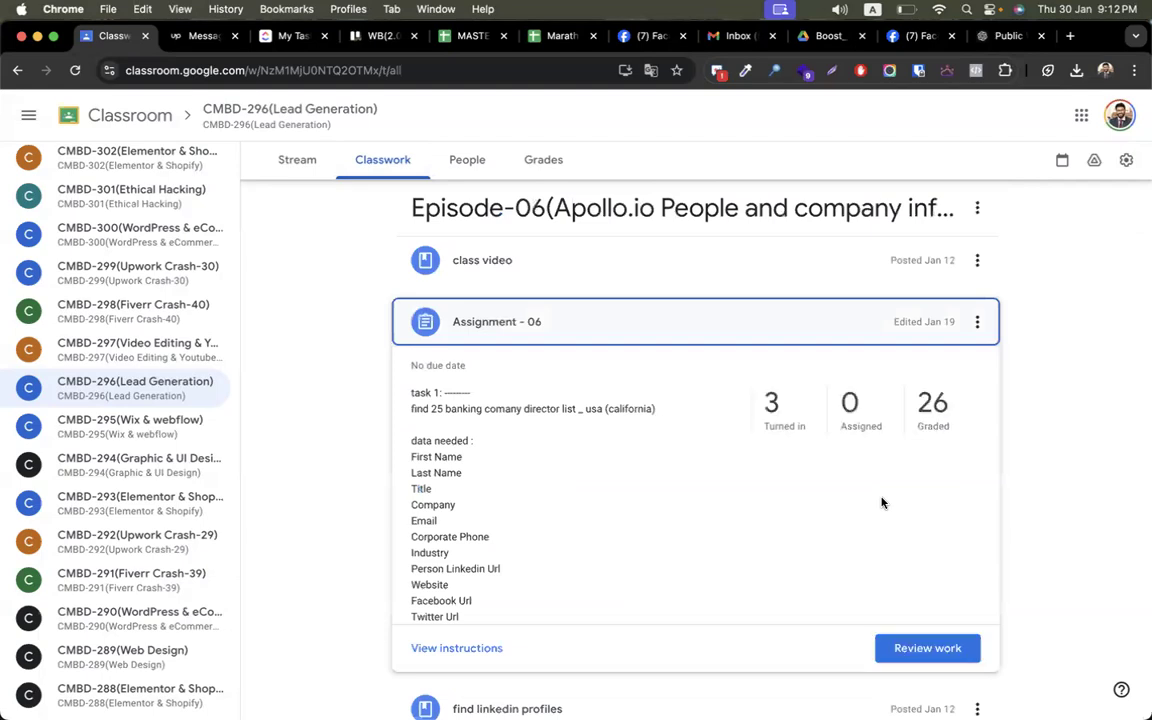
left_click(799, 401)
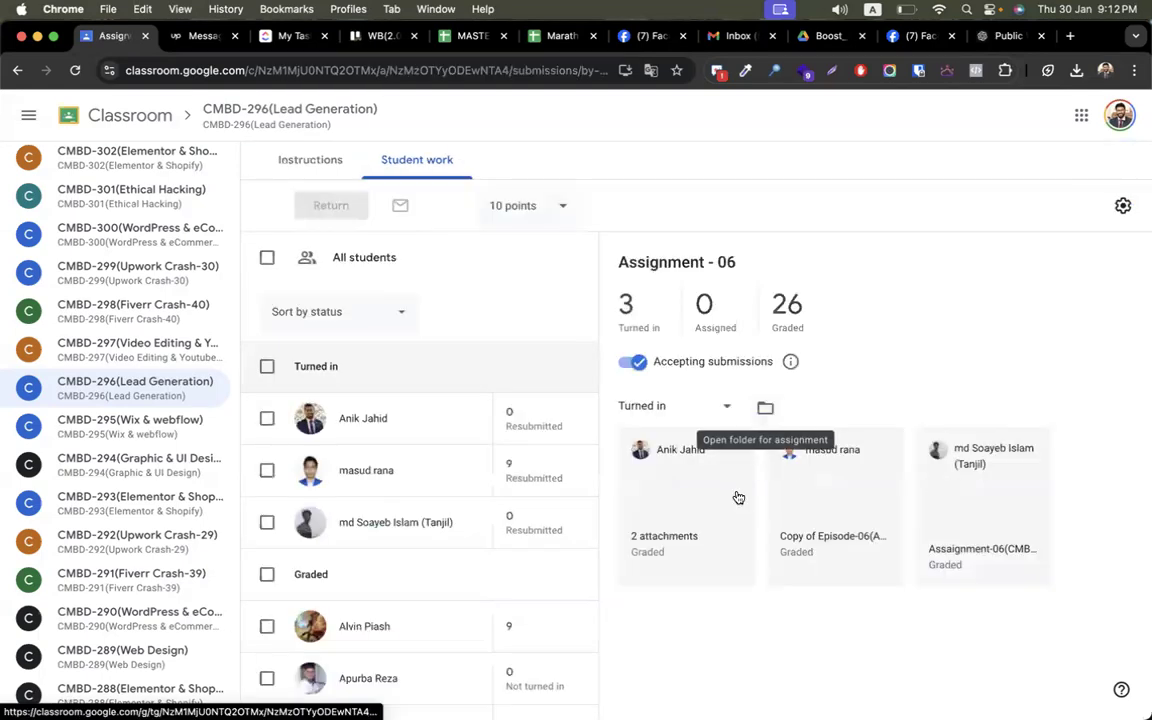
left_click(687, 496)
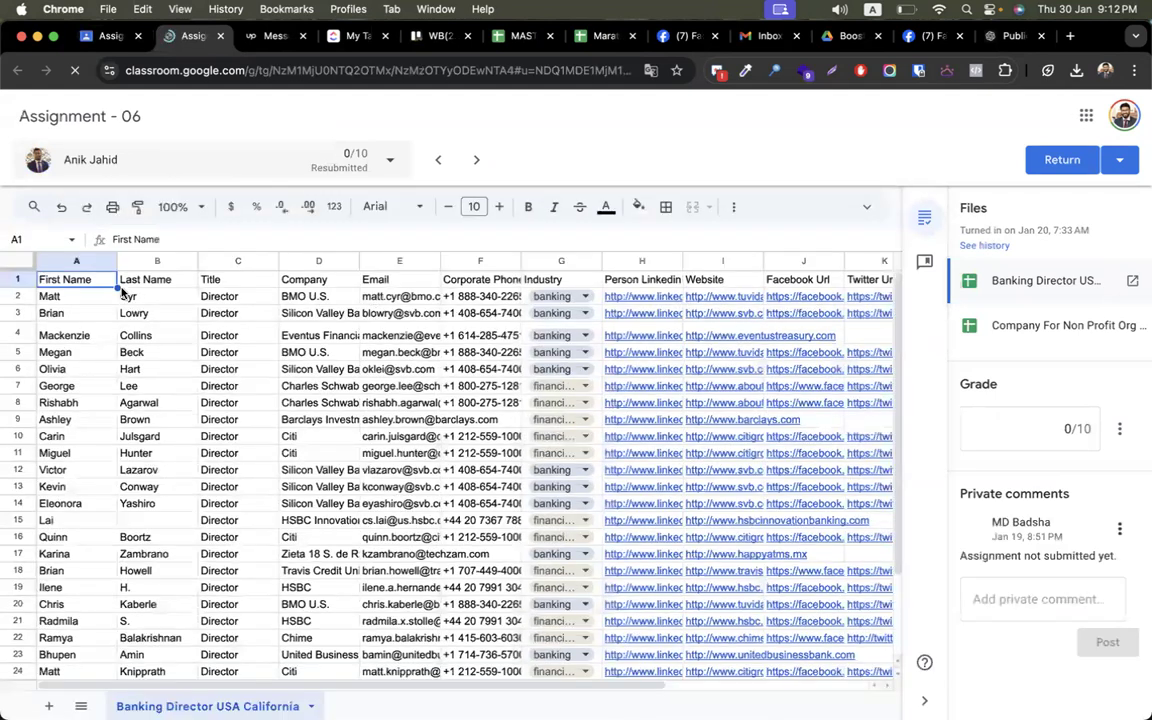
- Widen the Email column and paste the first director's first name into Skrapp's first name field
left_click_drag(79, 300, 155, 301)
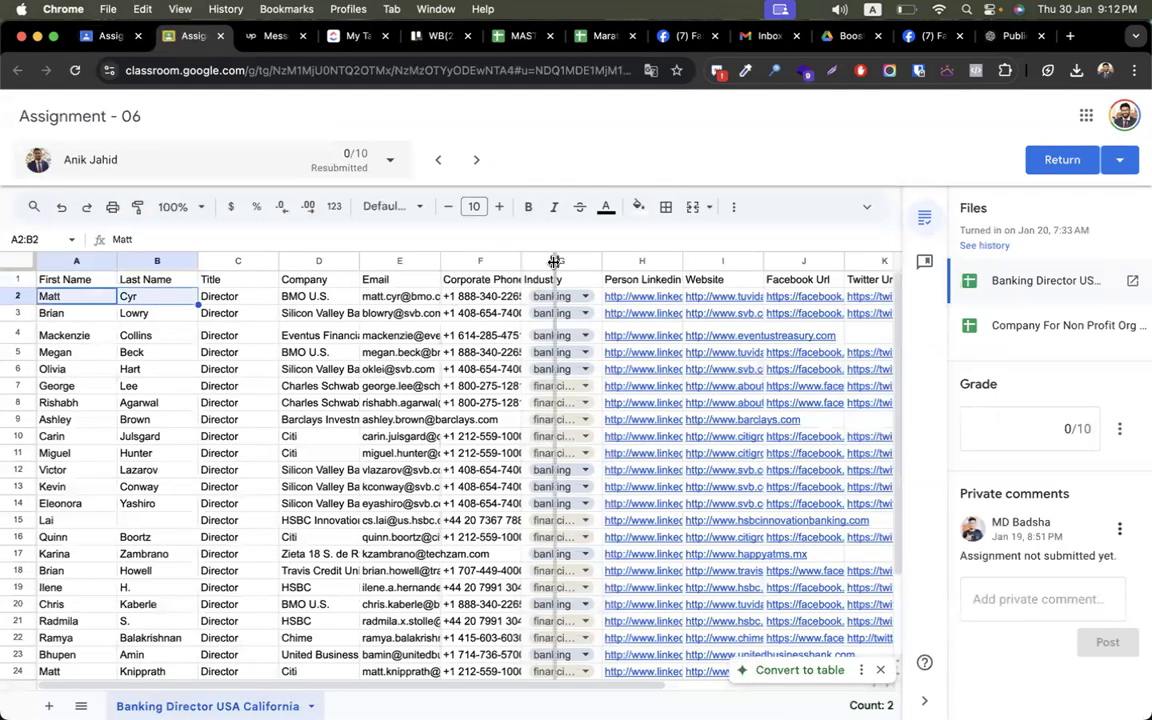
double_click(439, 261)
left_click(430, 296)
left_click_drag(55, 300, 143, 300)
left_click(80, 300)
left_click(145, 300)
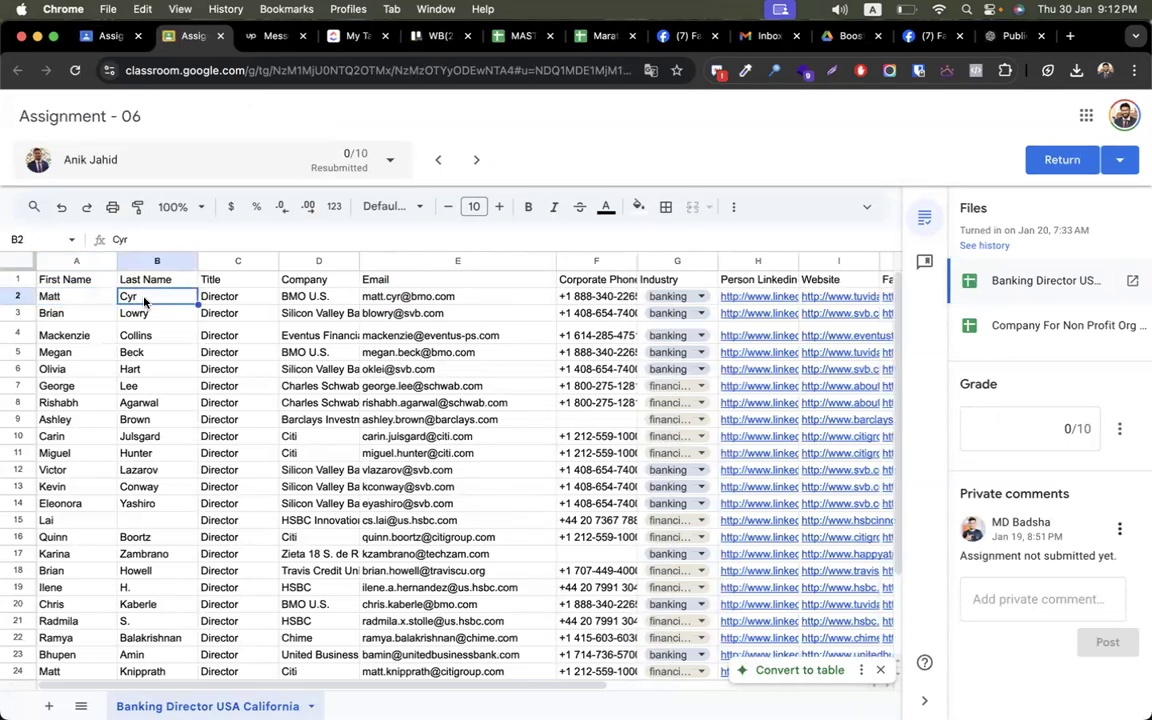
left_click(54, 299)
key("ctrl+Right")
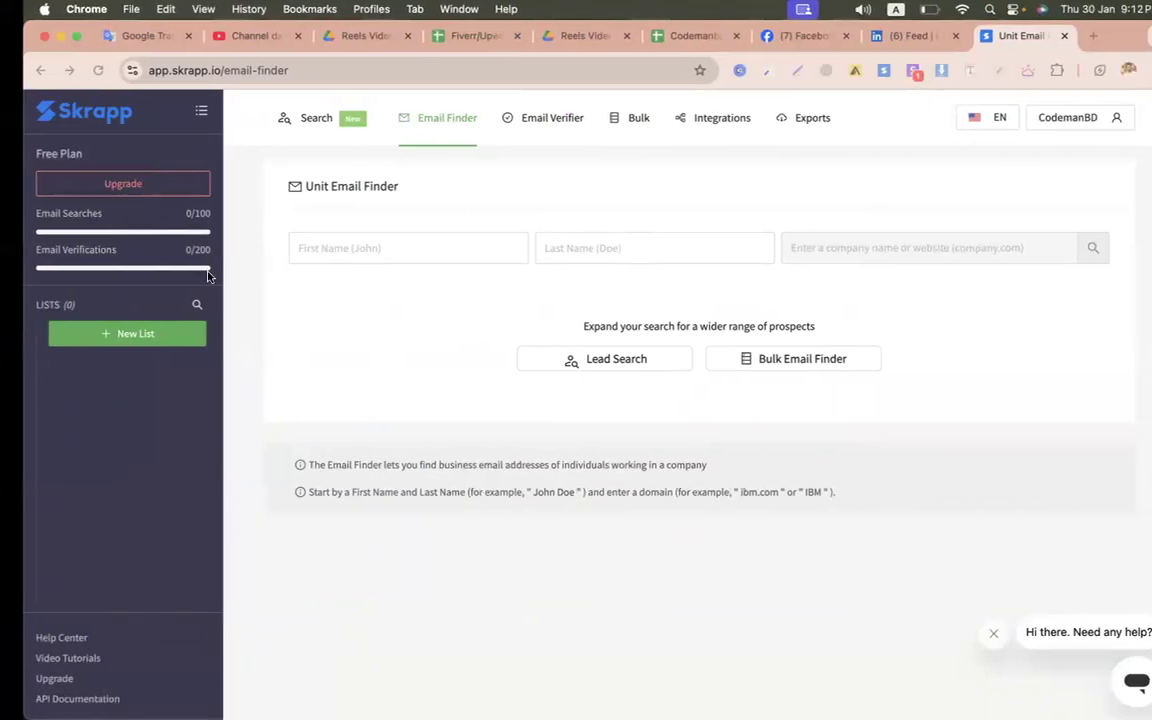
left_click(352, 242)
type("Matt")
key("ctrl+Left")
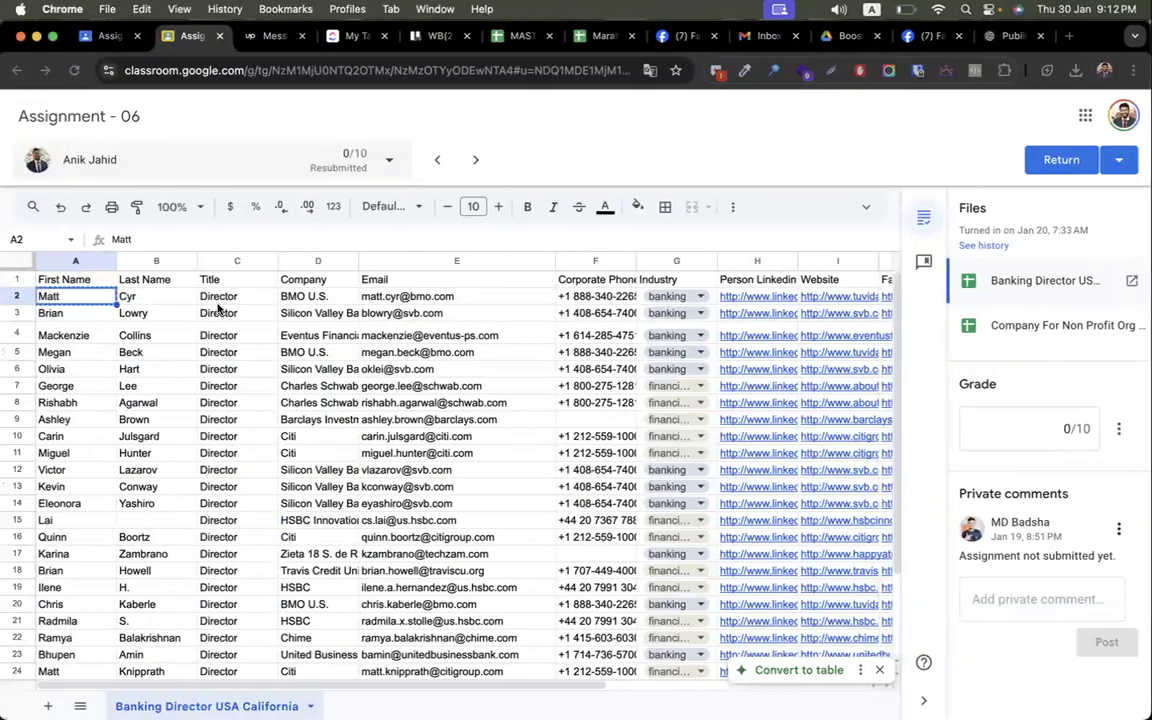
- Copy the first director's last name into Skrapp's last name field
left_click(157, 300)
key("super+c")
key("ctrl+Right")
left_click(578, 252)
key("super+v")
- Search Skrapp for company BMO U.S., which finds no match, then clear the company field
left_click(864, 250)
key("ctrl+Left")
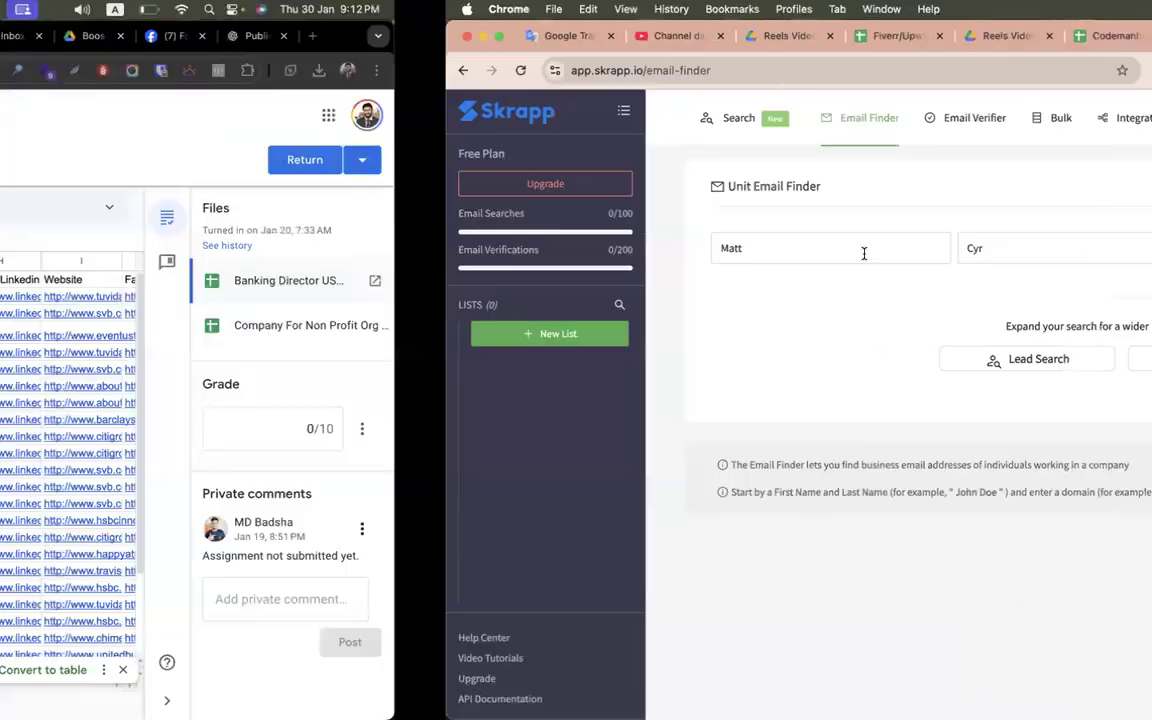
left_click(305, 296)
key("super+c")
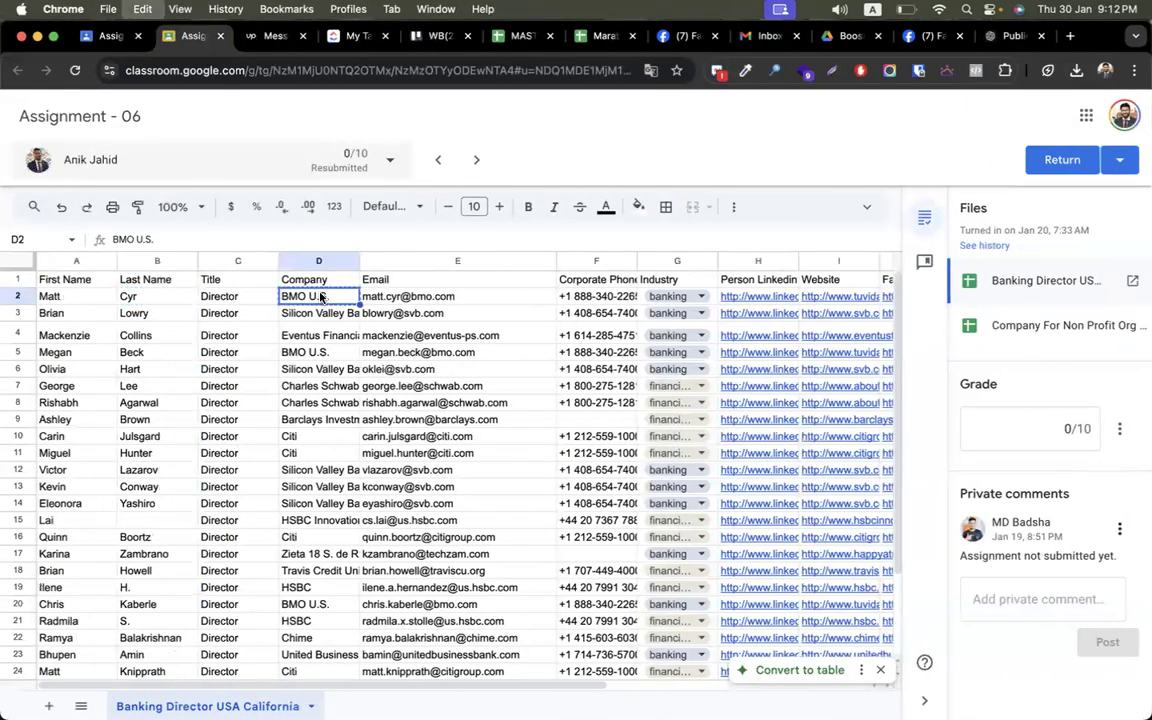
key("ctrl+Right")
key("super+v")
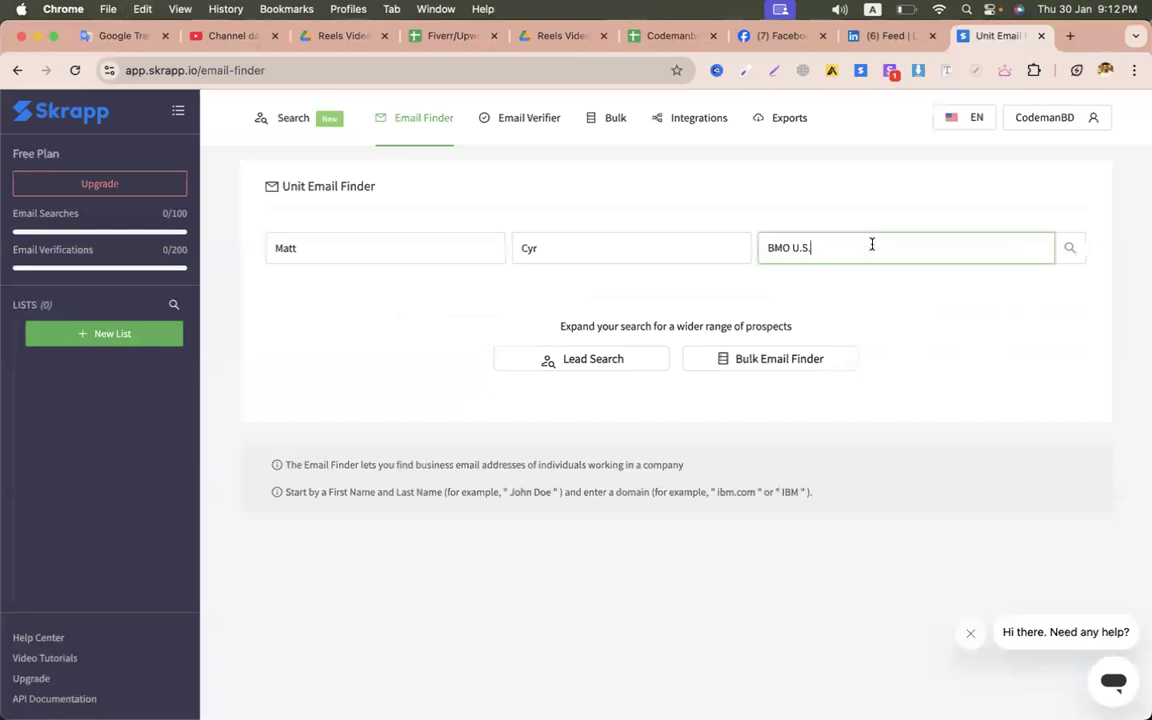
key("Return")
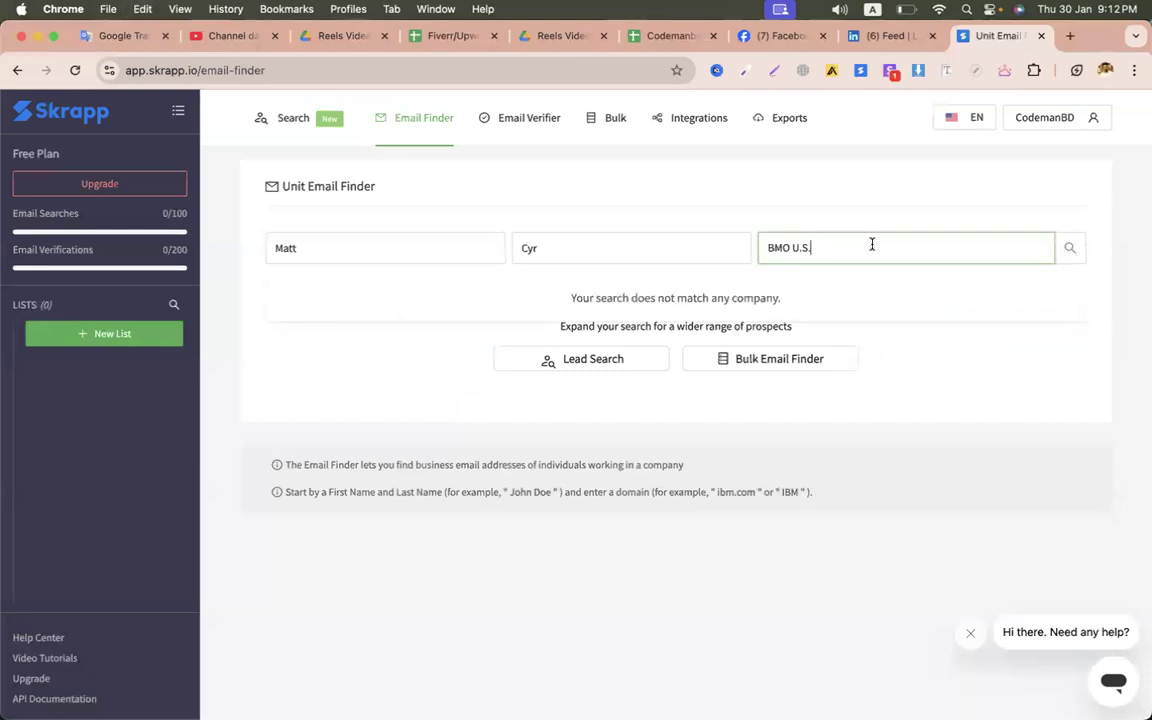
key("BackSpace")
key("BackSpace")
key("BackSpace")
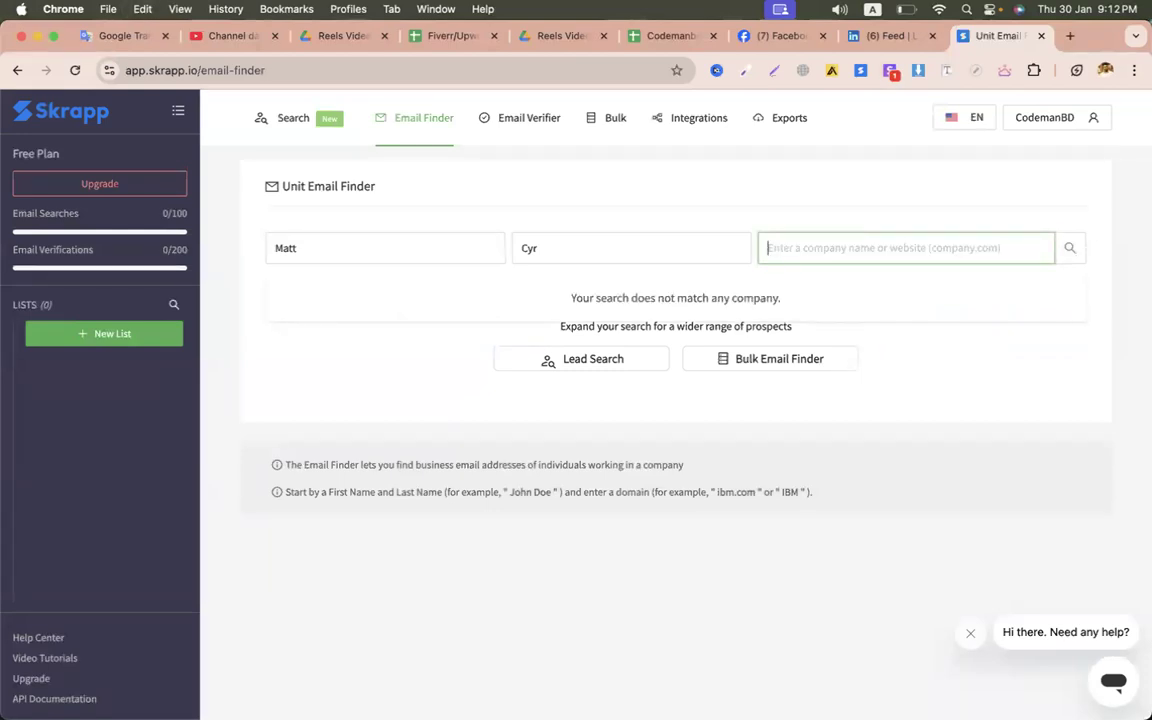
key("ctrl+Left")
- Search the first director at bmo.com in Skrapp and copy the business email it finds
double_click(411, 297)
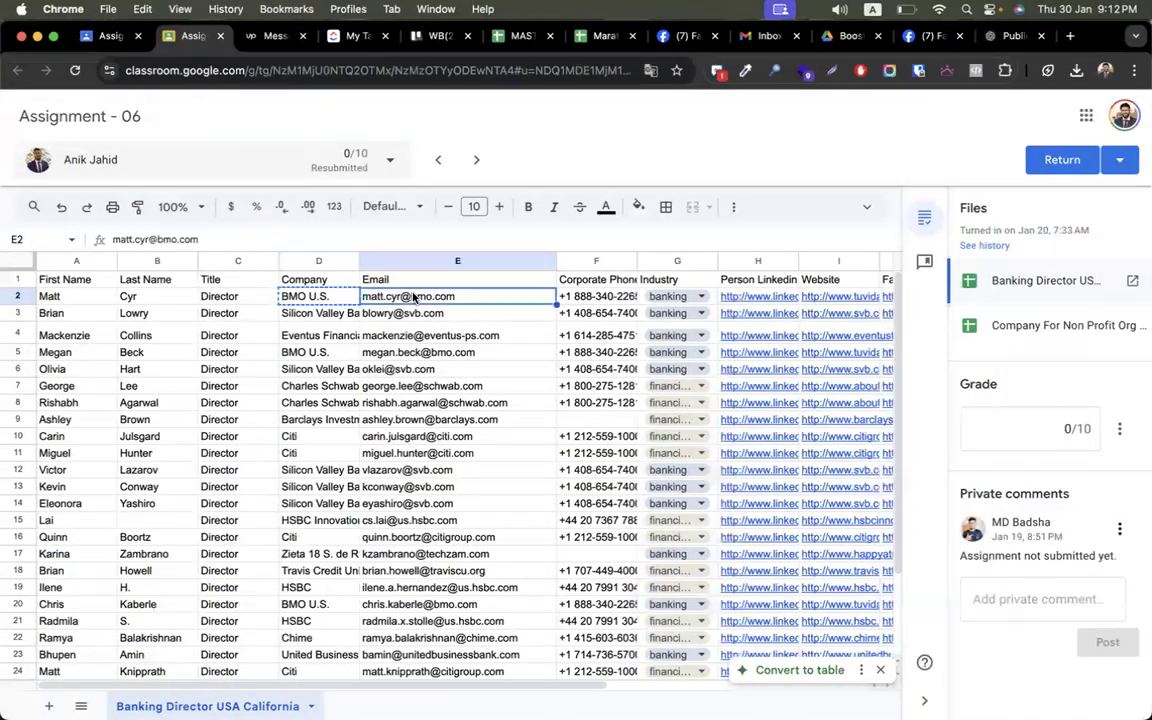
key("super+a")
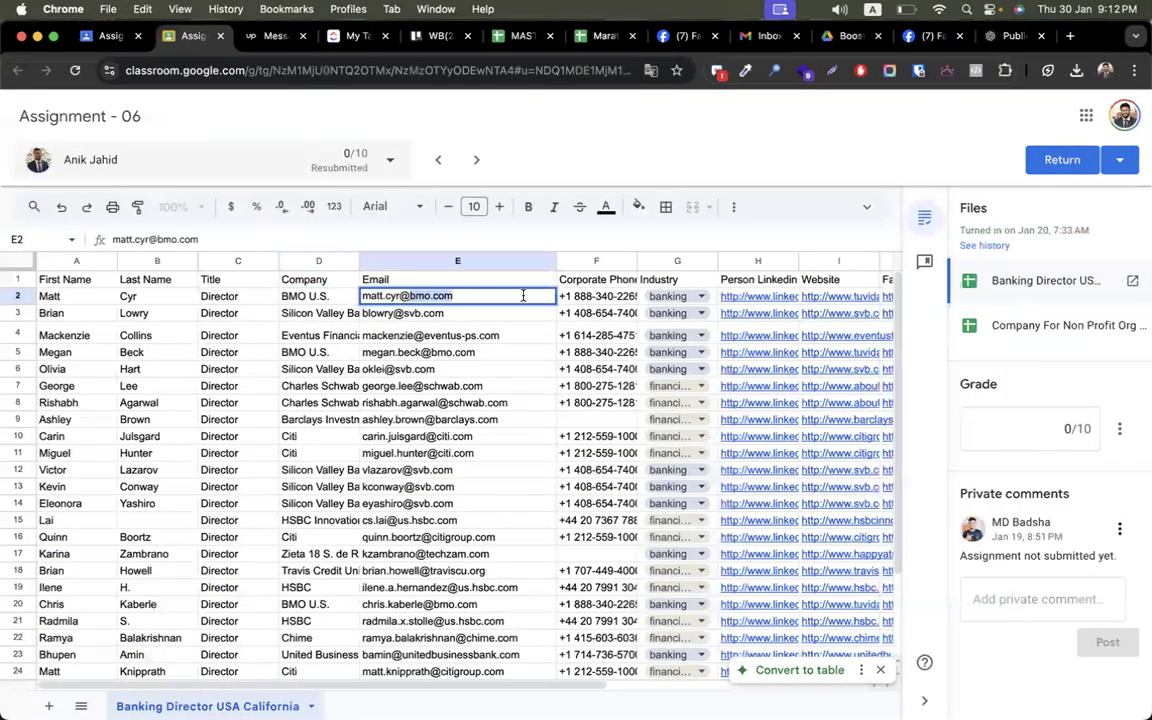
key("ctrl+Right")
type("bmo.com")
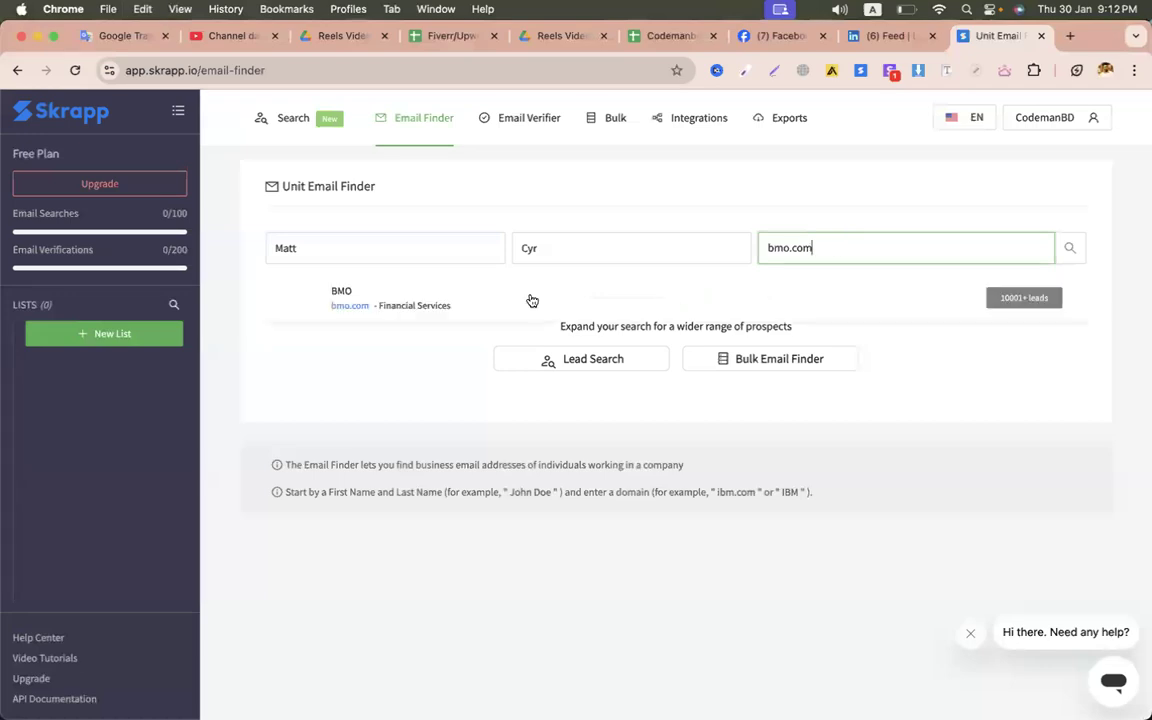
left_click(452, 313)
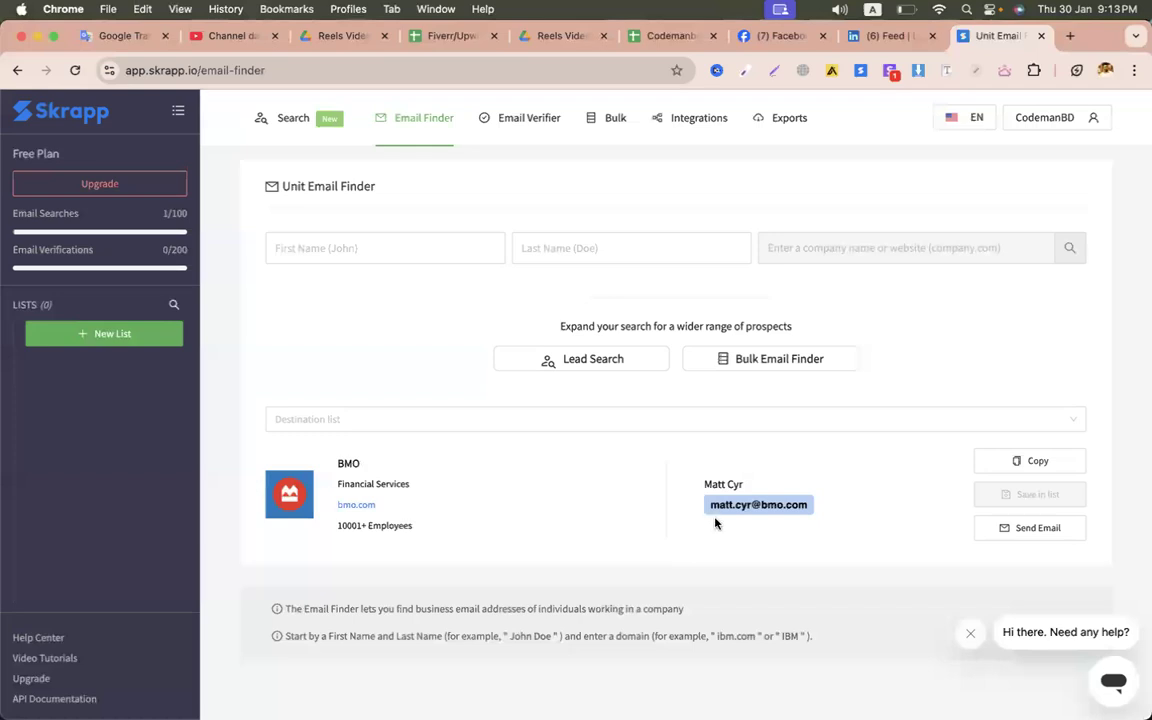
left_click_drag(709, 505, 830, 509)
key("super+c")
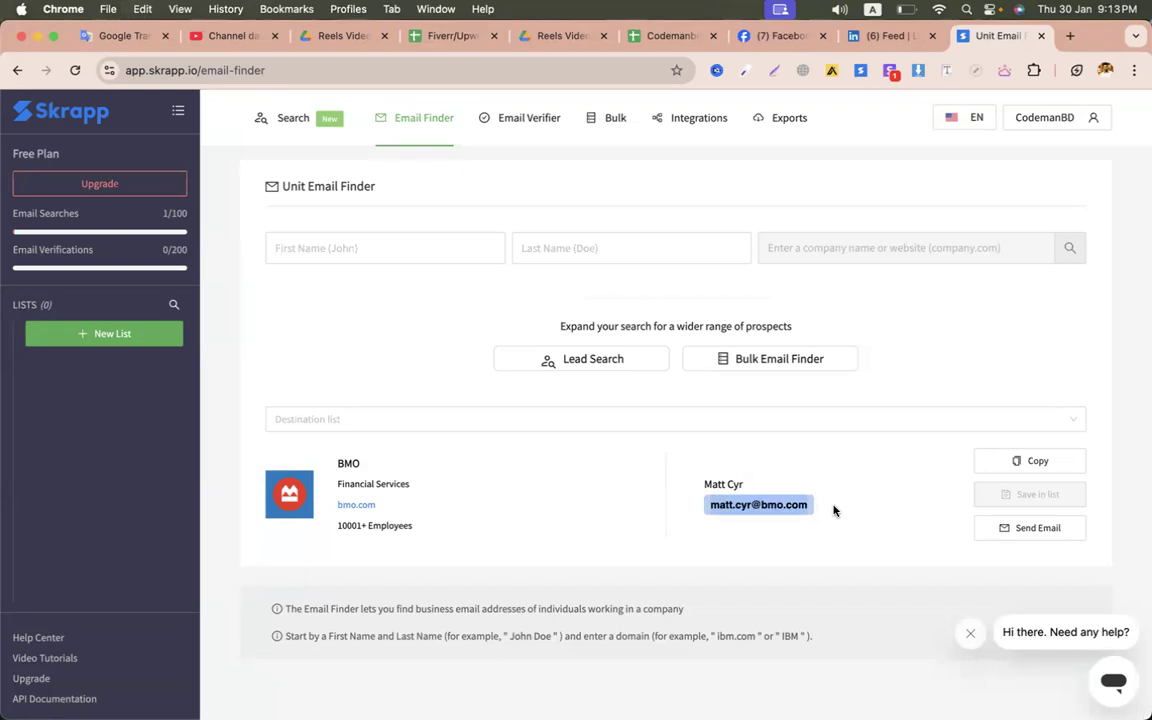
- Copy the sheet's header and first five contacts, range A1:E6
key("ctrl+Left")
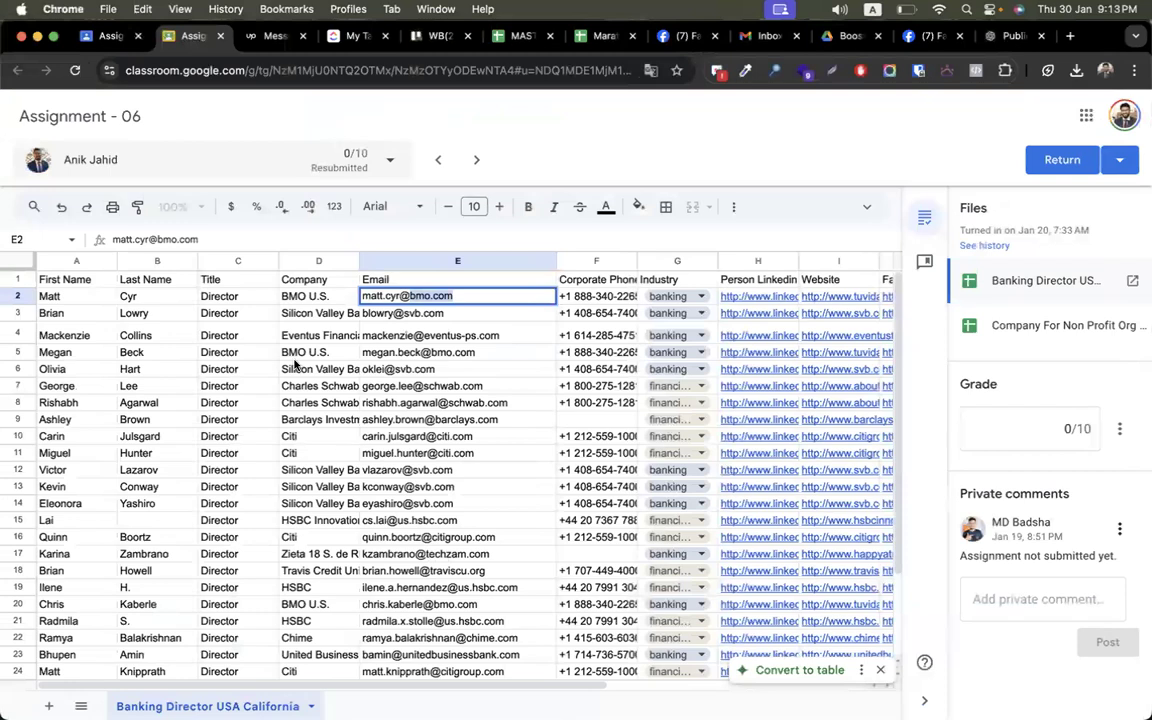
left_click(294, 357)
left_click_drag(71, 288, 466, 325)
key("super+c")
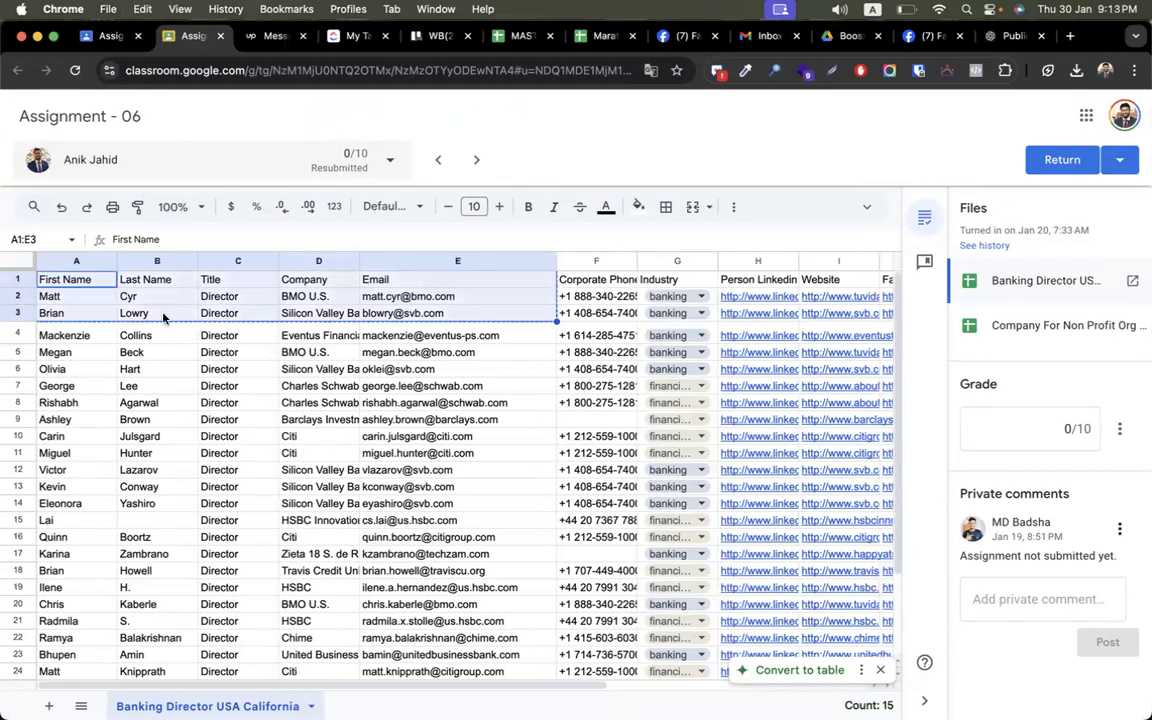
left_click(134, 316)
left_click_drag(77, 284, 416, 372)
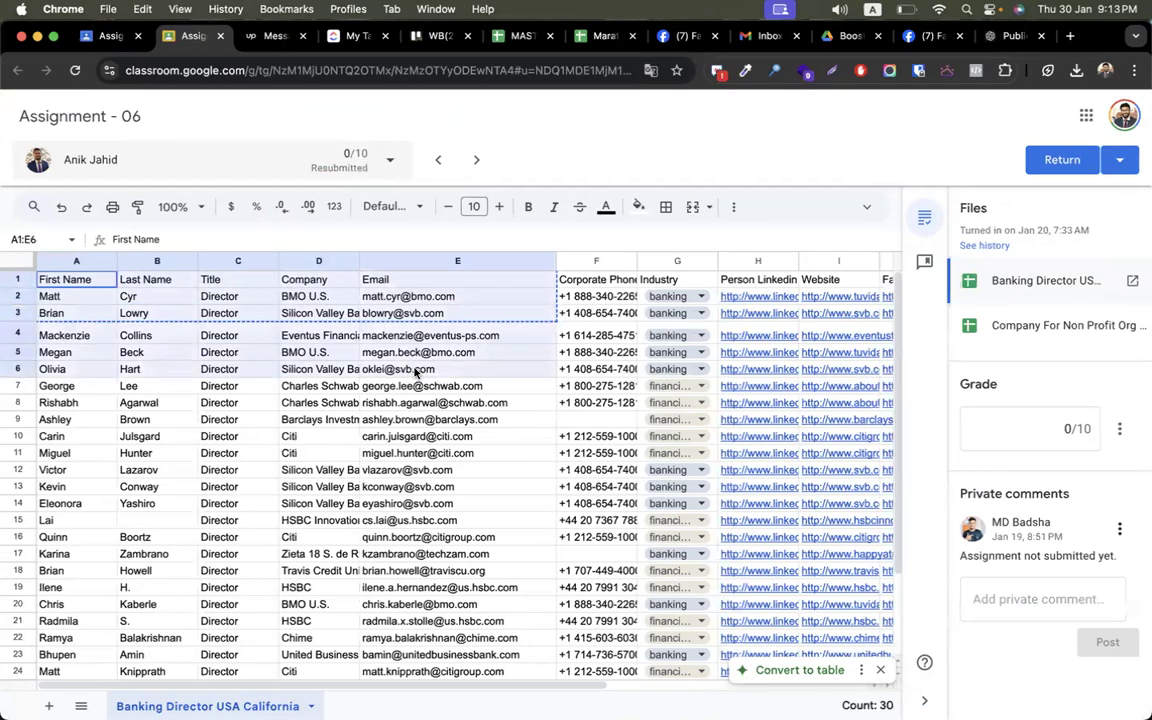
key("super+c")
key("ctrl+Right")
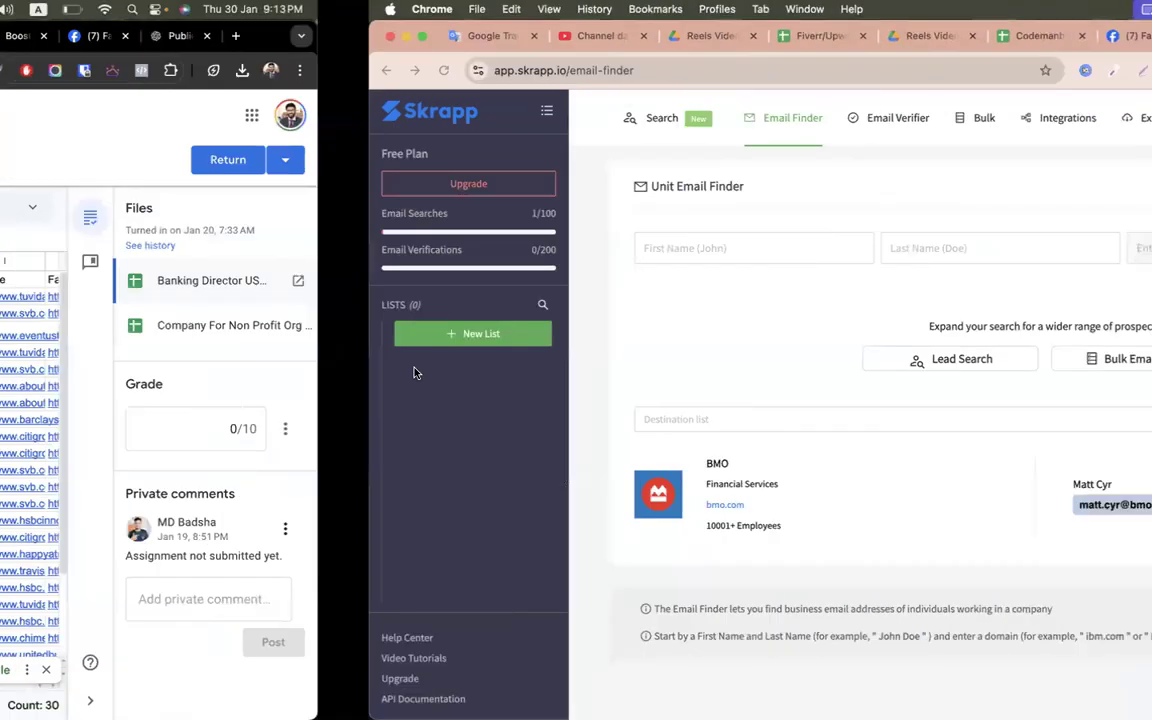
- Go to the Google Drive Home page and create a blank Google Sheets file via New
left_click(540, 37)
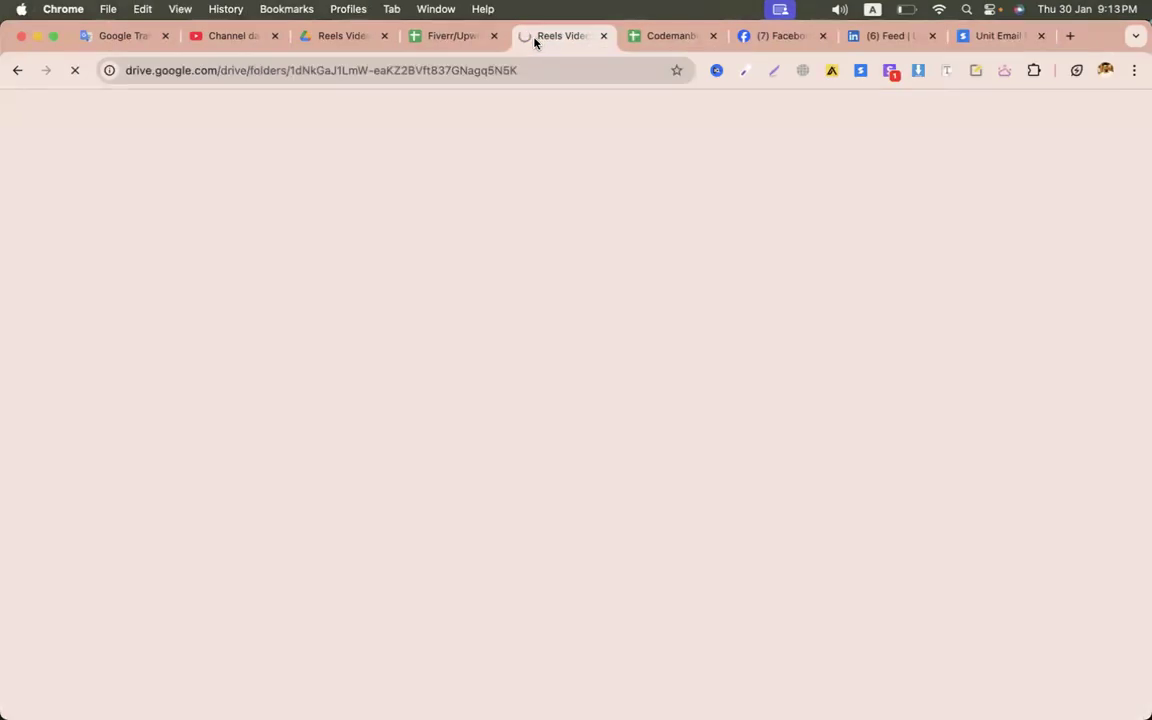
left_click(347, 40)
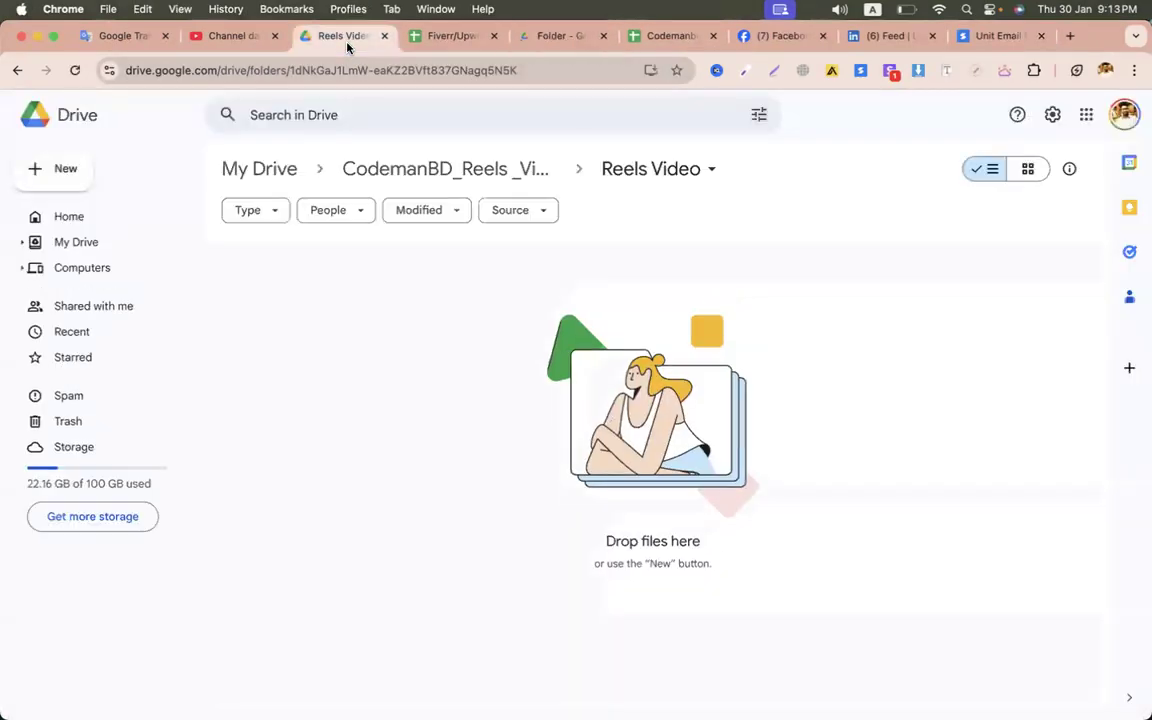
left_click(81, 222)
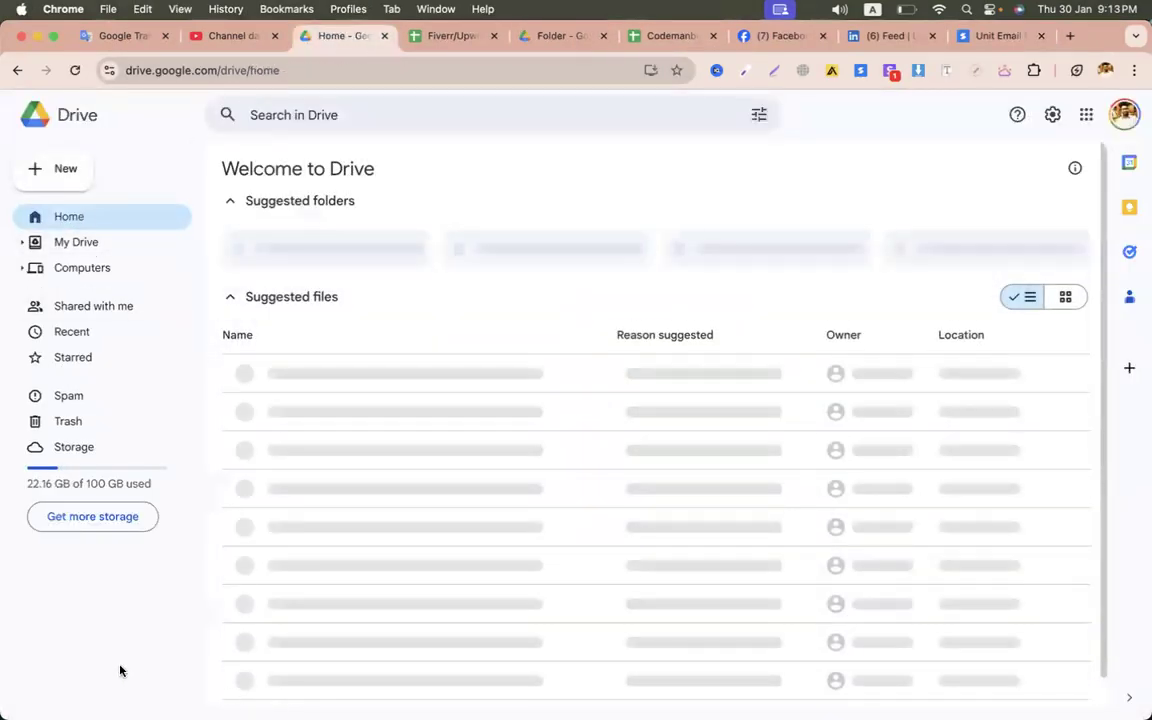
left_click(52, 166)
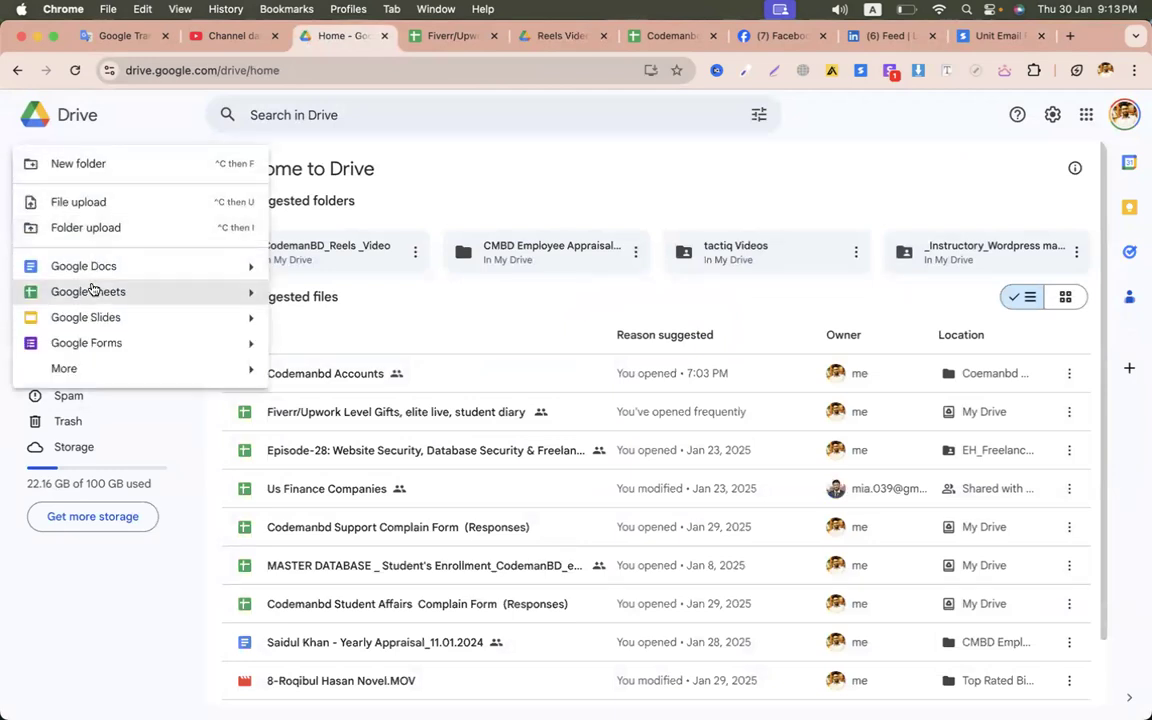
left_click(100, 291)
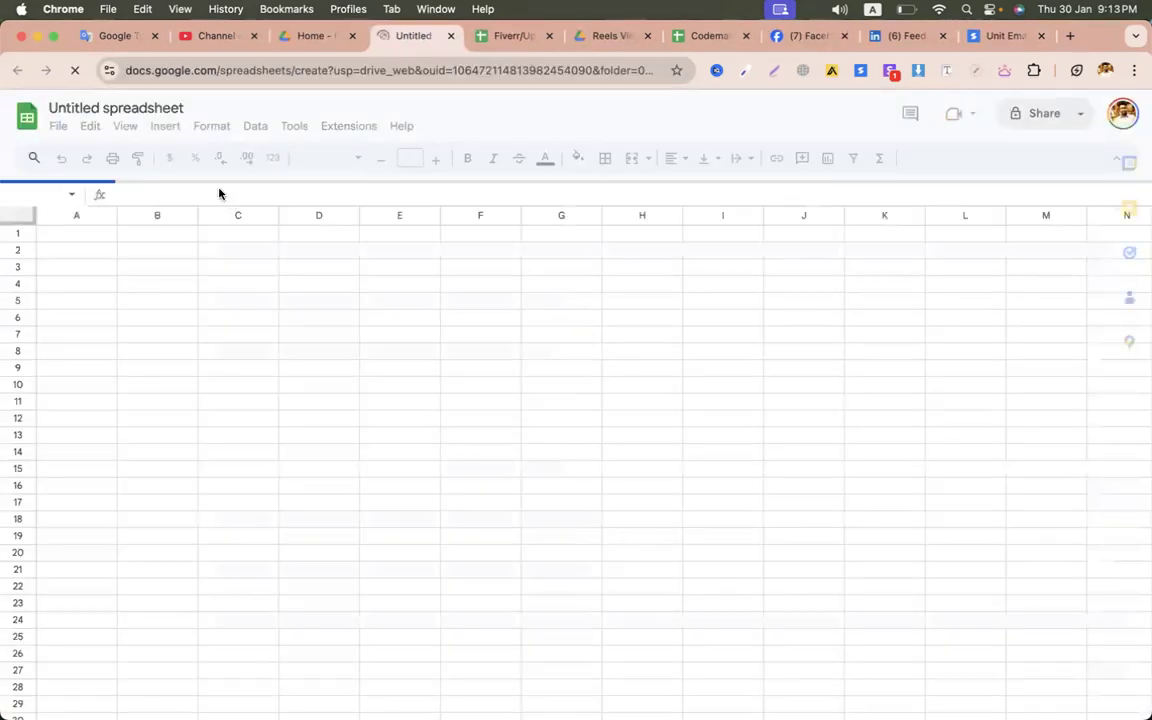
- Paste the five contacts, delete the Company column, and rename header D1 to 'domain'
key("super+v")
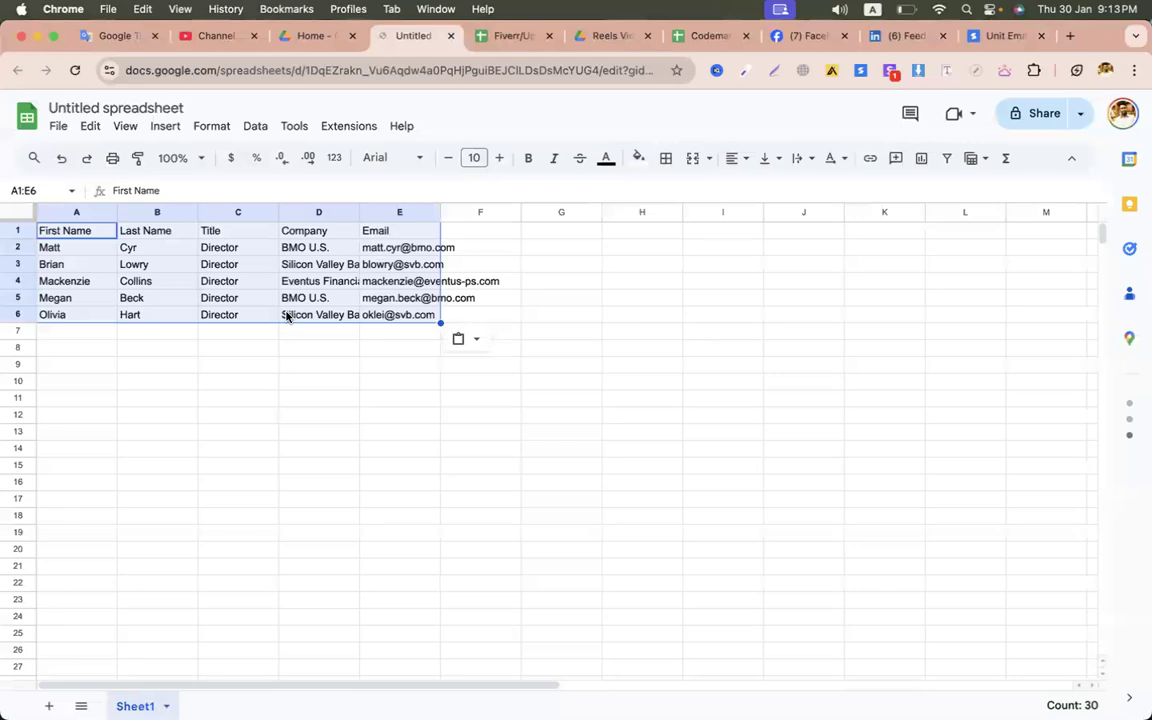
left_click(260, 365)
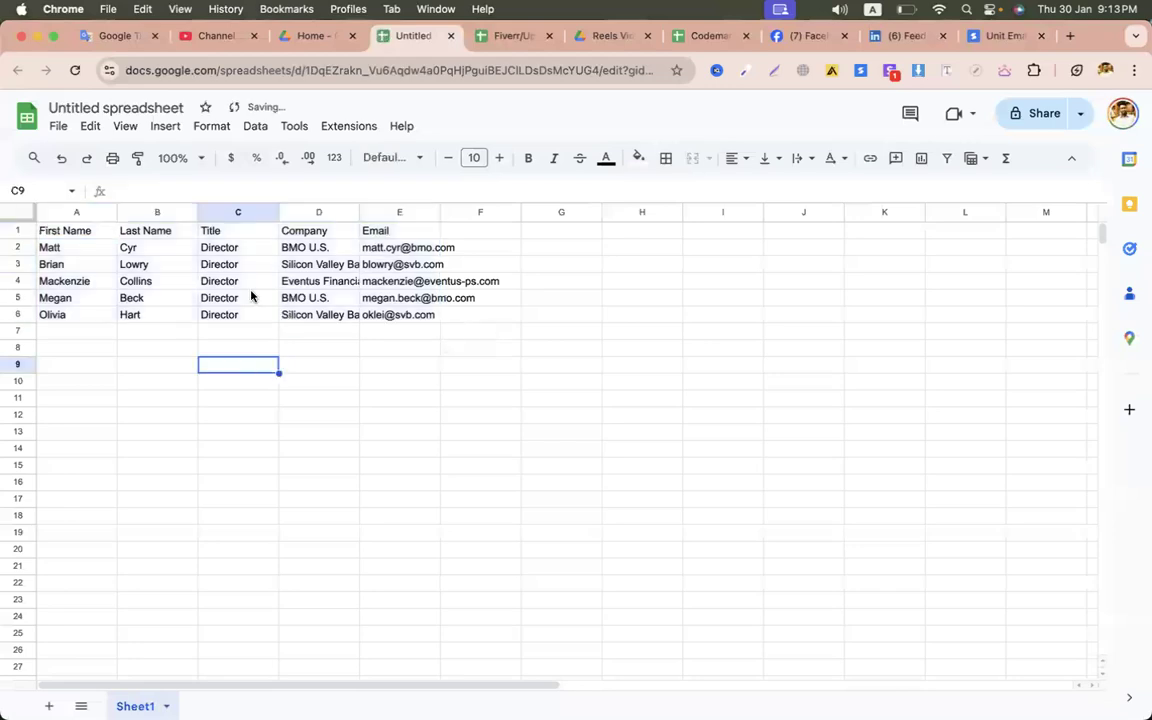
left_click(390, 212)
left_click(311, 213)
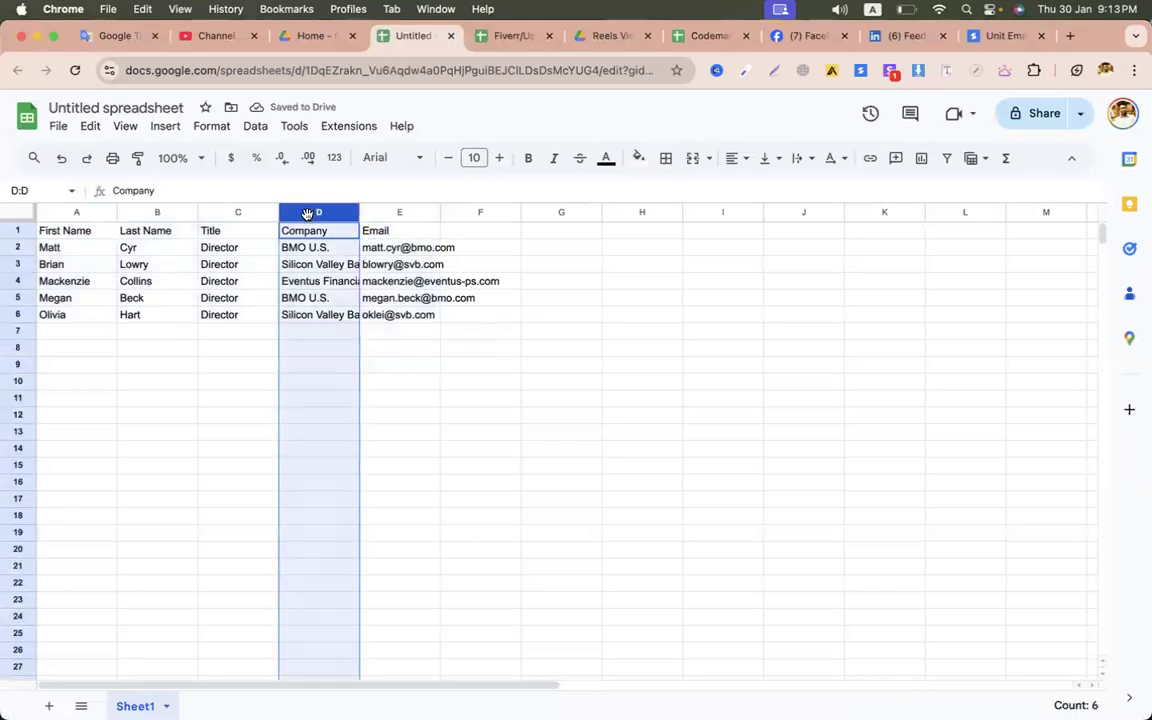
right_click(310, 212)
left_click(360, 339)
left_click(553, 301)
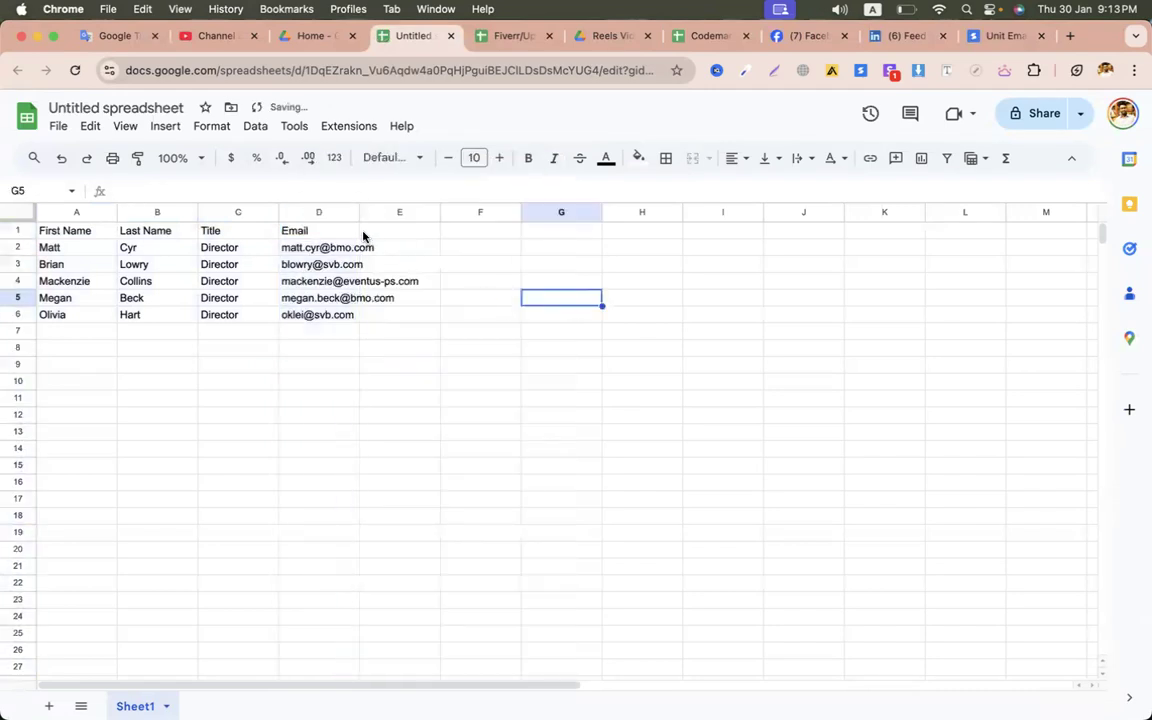
left_click(334, 232)
type("domai")
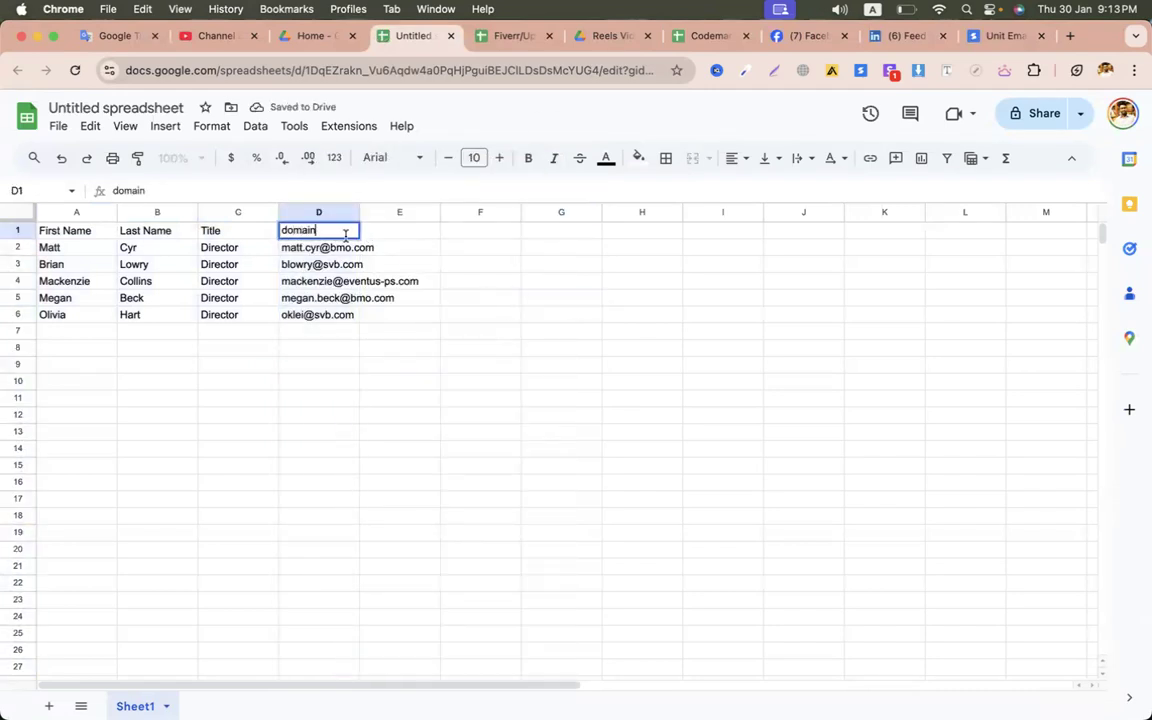
type("n")
left_click(334, 249)
- Trim D2:D6 to bmo.com, svb.com, eventus-ps.com, bmo.com, svb.com and title the file 'skrapp leads'
double_click(332, 247)
key("BackSpace")
left_click_drag(328, 246, 282, 264)
double_click(323, 267)
key("BackSpace")
double_click(357, 281)
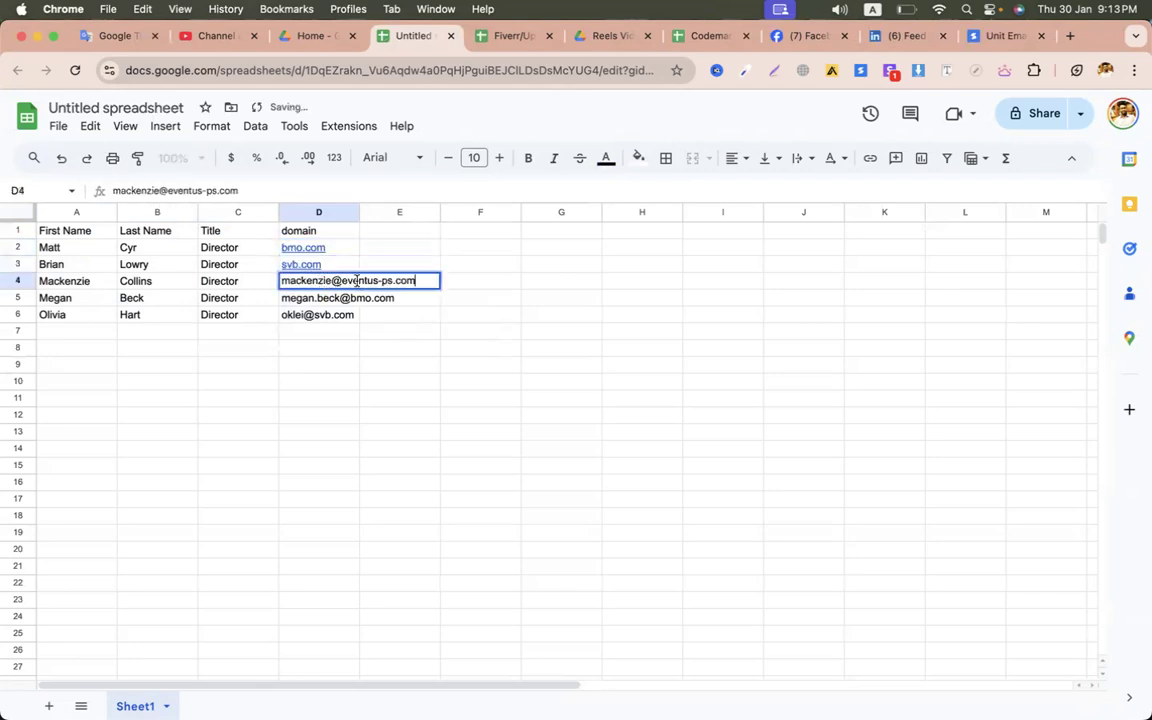
left_click_drag(340, 281, 281, 281)
key("BackSpace")
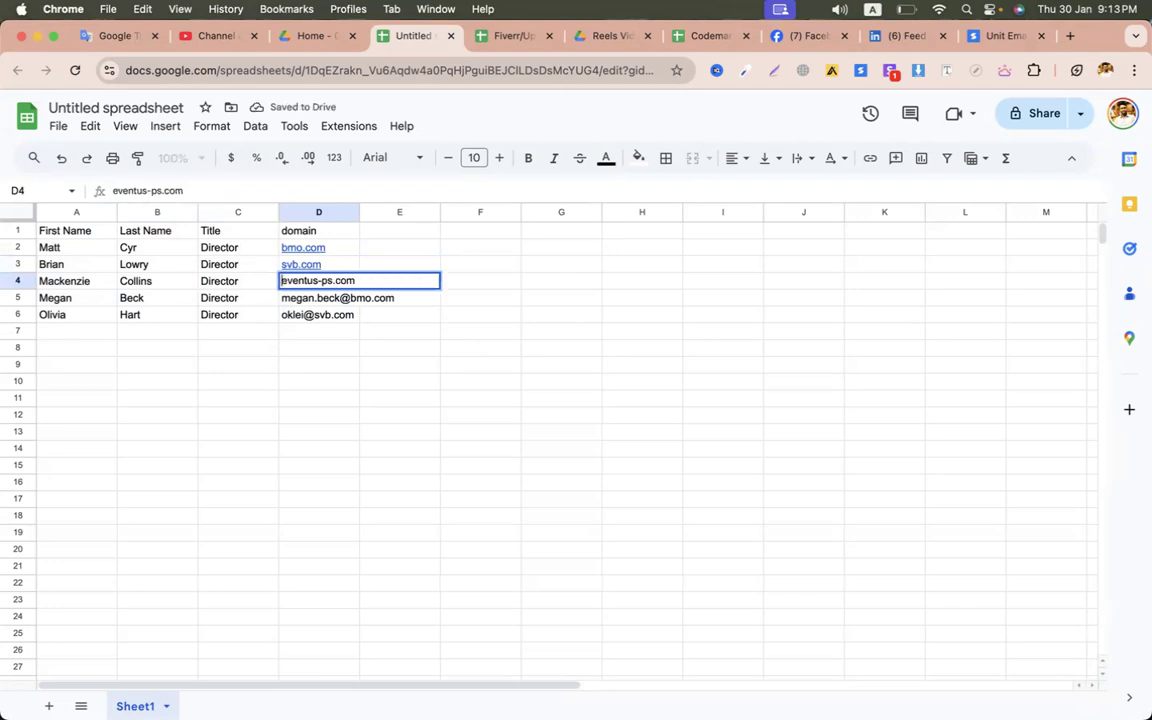
double_click(333, 299)
left_click_drag(348, 298, 281, 314)
key("BackSpace")
double_click(318, 314)
key("BackSpace")
left_click(710, 384)
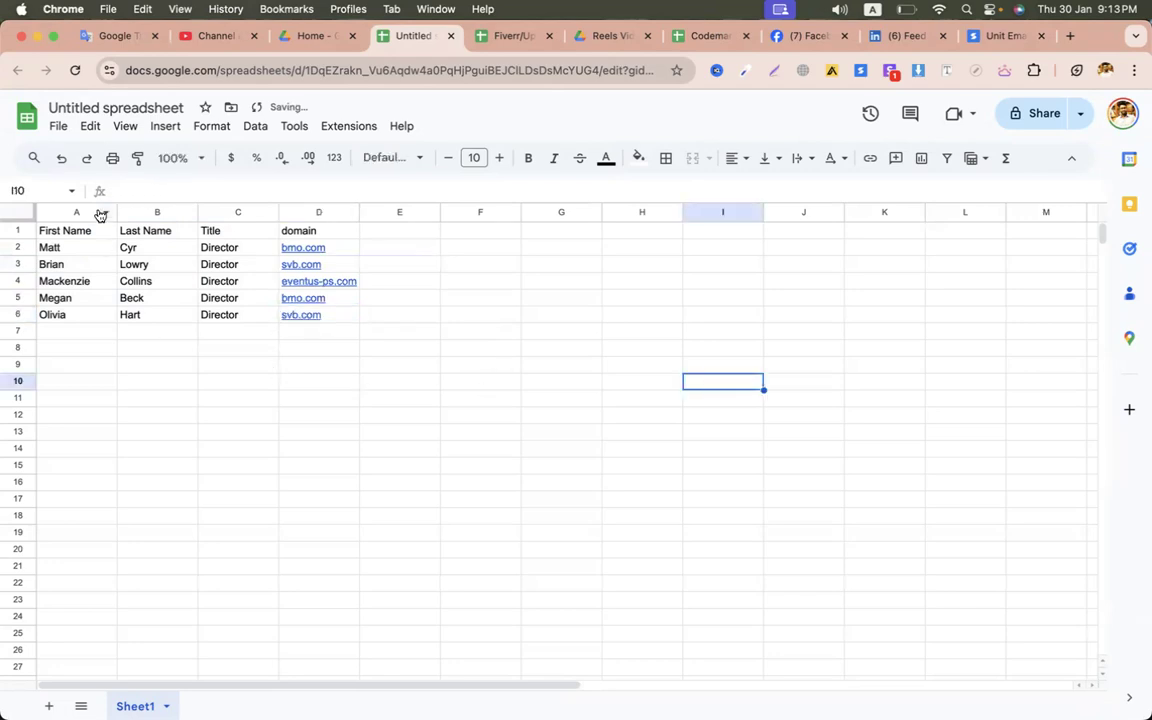
left_click(110, 108)
type("skrapp leads")
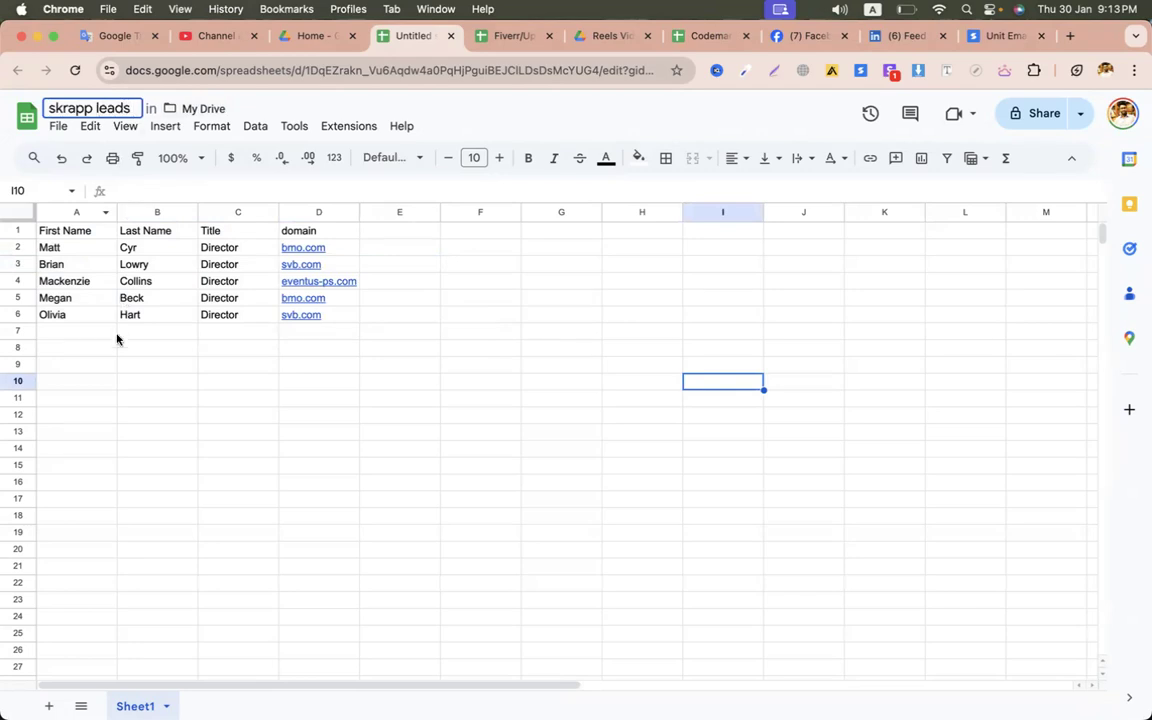
- Confirm the 'skrapp leads' title, select E2:E7, and download the sheet as CSV
left_click(116, 337)
left_click(58, 126)
mouse_move(255, 337)
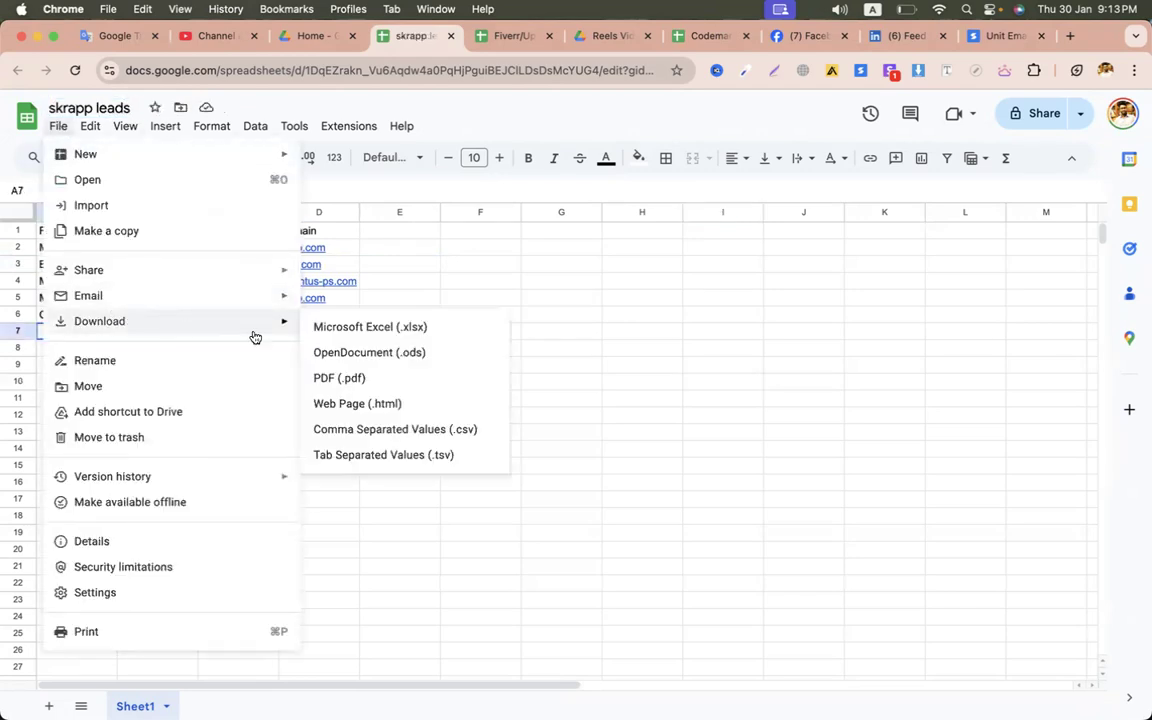
left_click(535, 333)
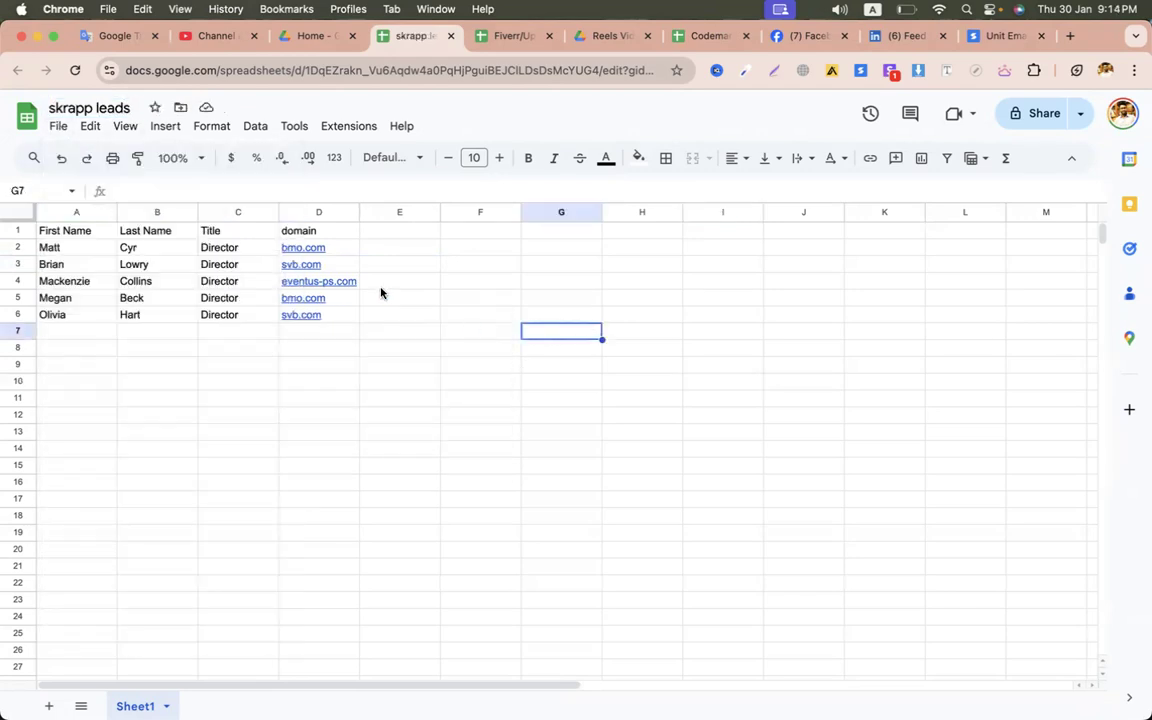
left_click_drag(82, 254, 338, 321)
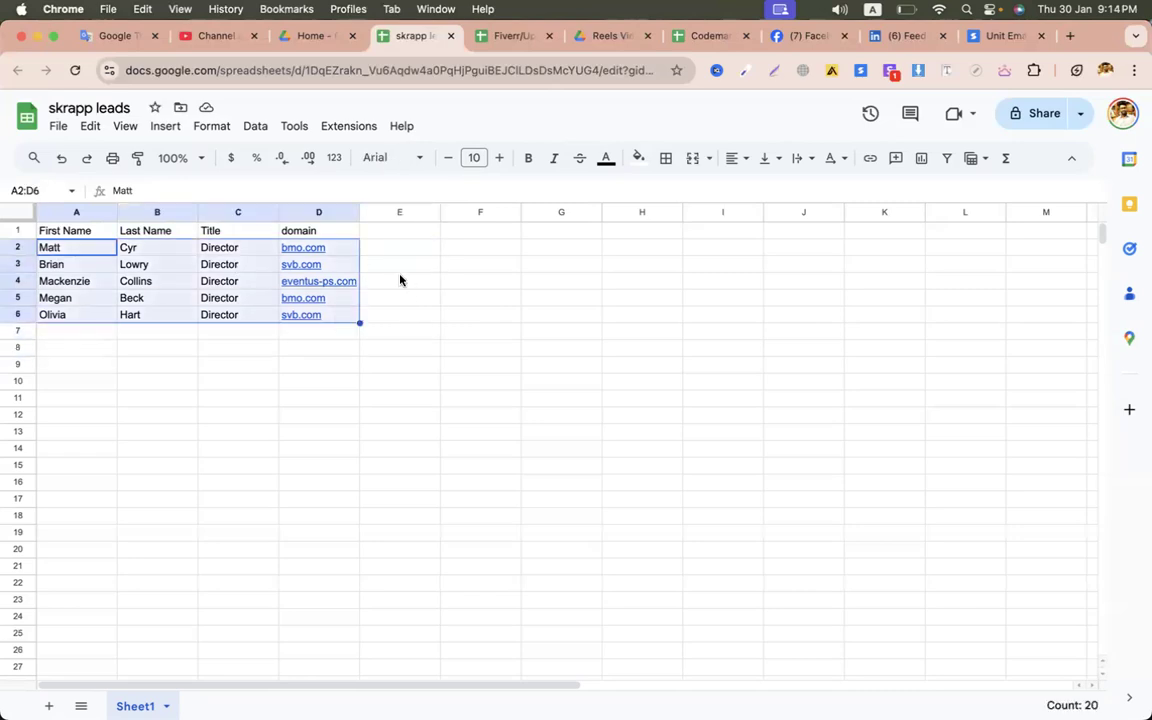
left_click(381, 248)
left_click_drag(424, 251, 424, 331)
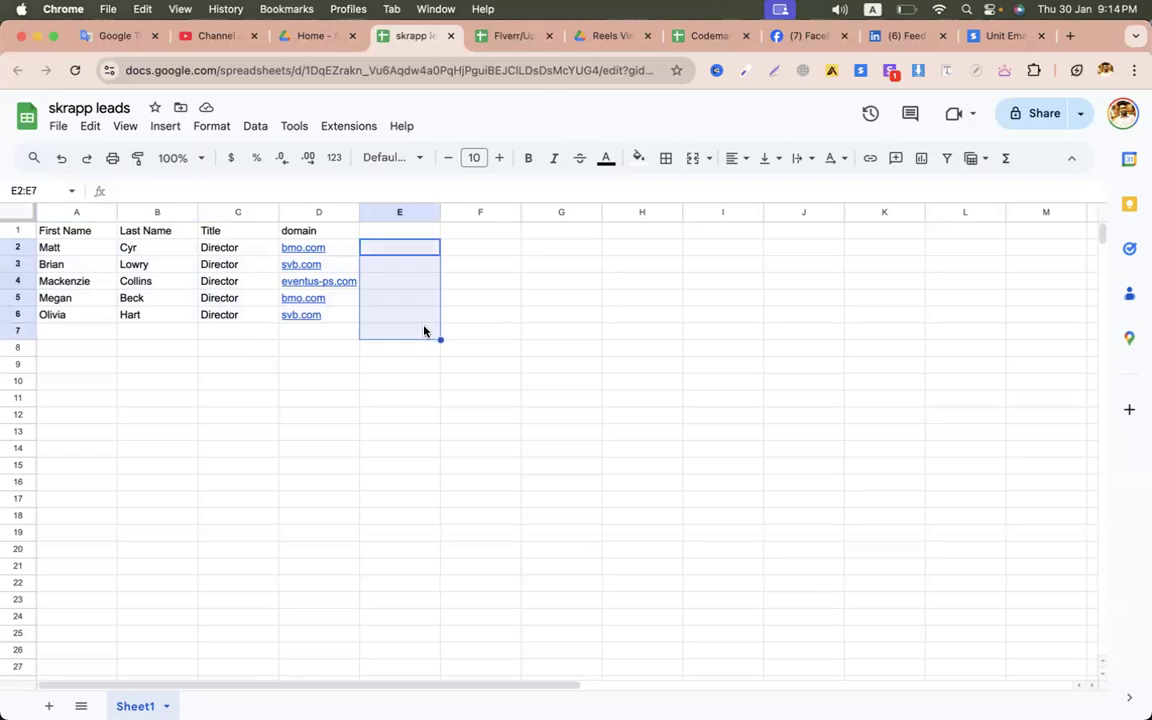
left_click(58, 126)
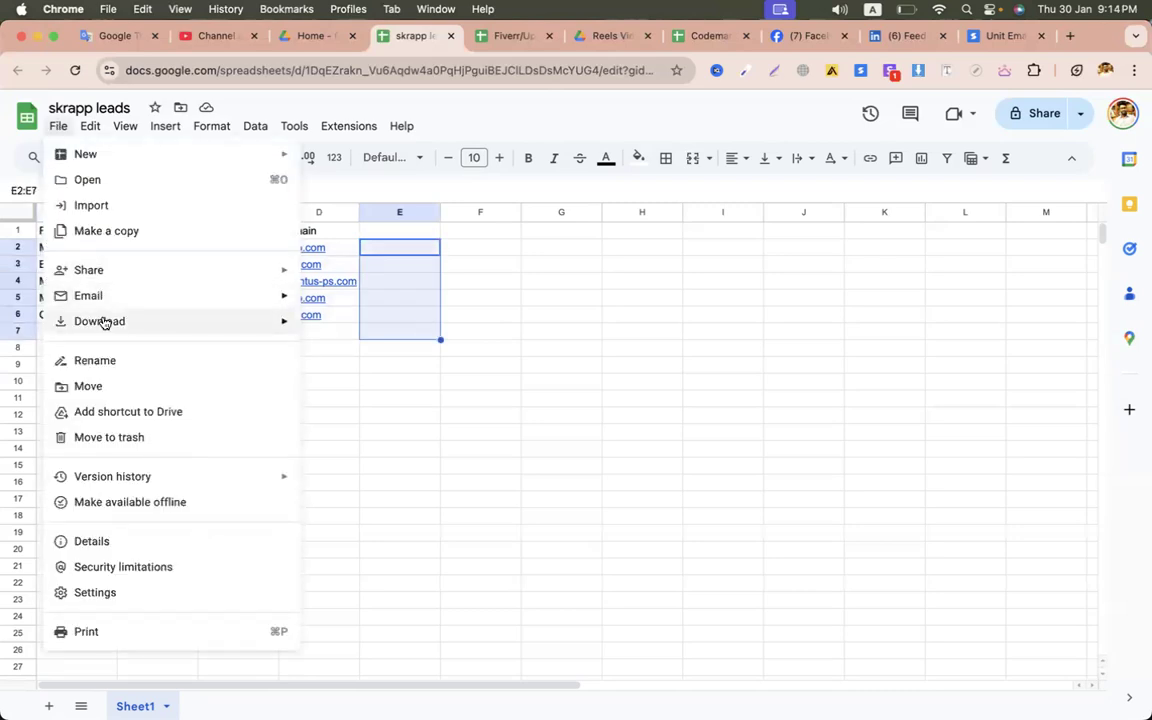
mouse_move(104, 324)
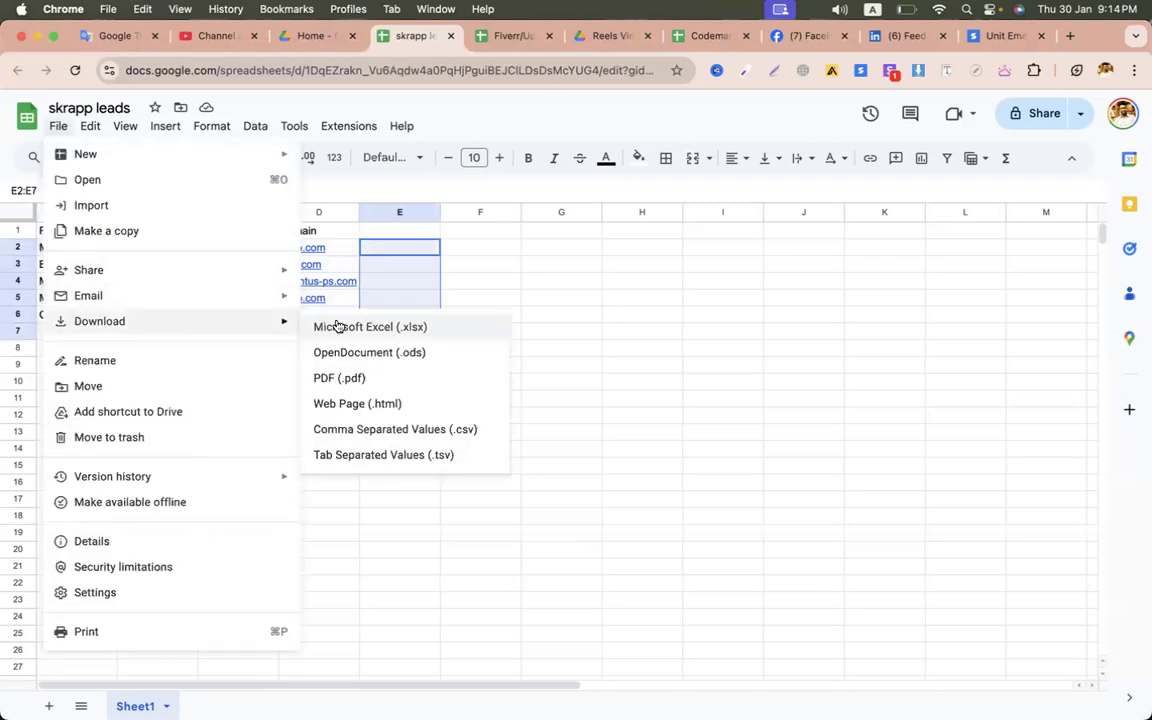
left_click(419, 427)
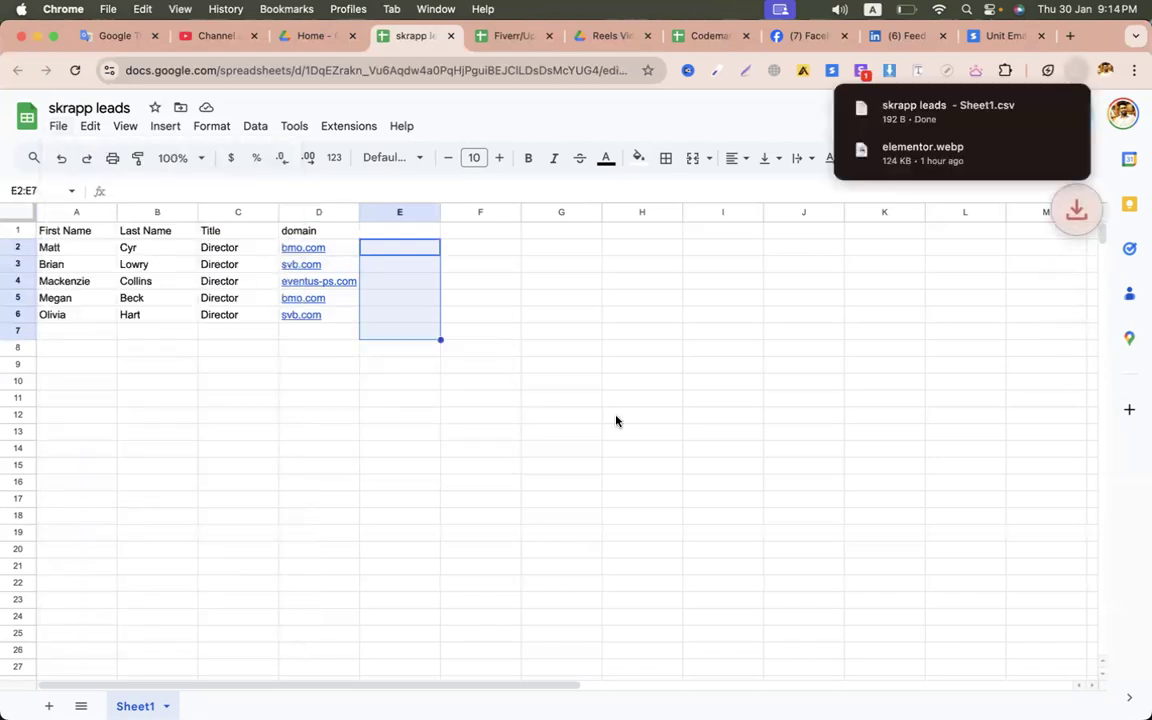
left_click(993, 42)
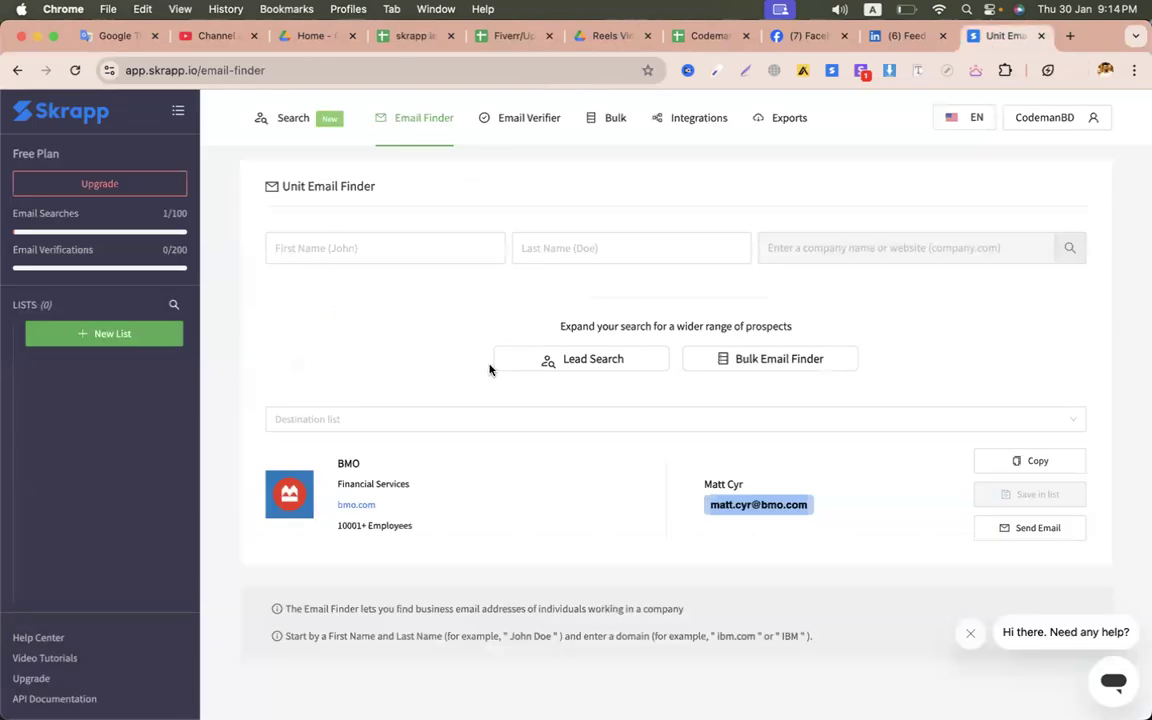
- Create a new Bulk Email Finder task and attach skrapp - Sheet1.csv with header included
left_click(761, 365)
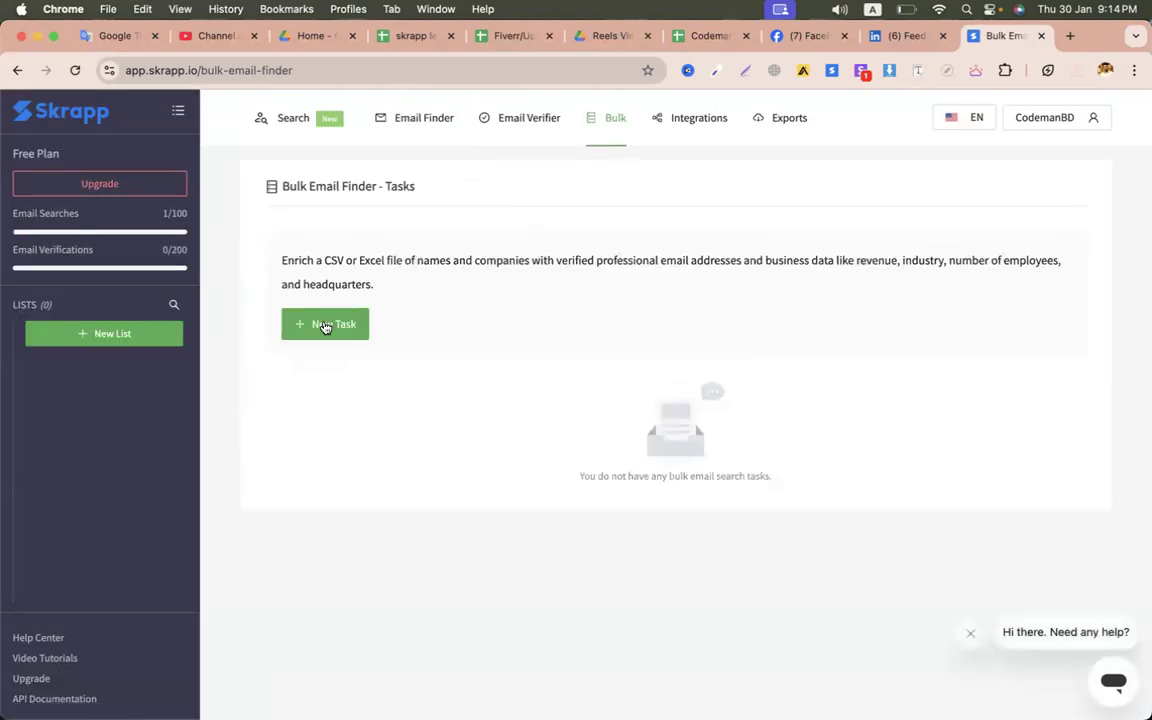
left_click(323, 325)
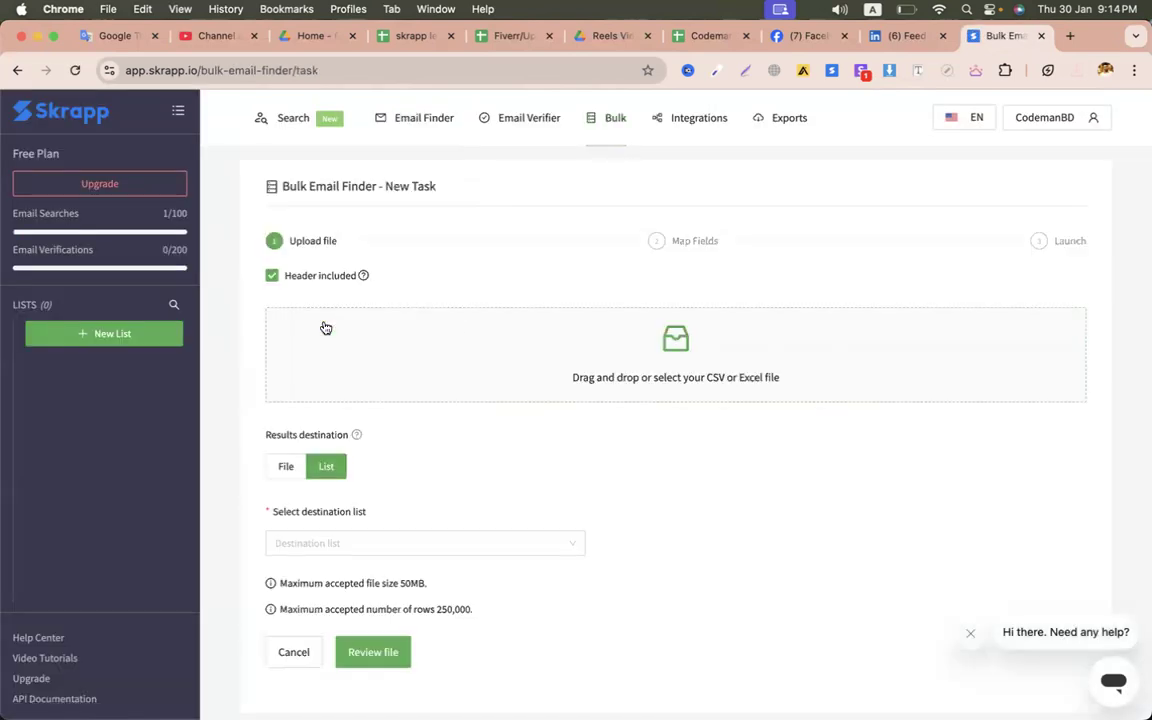
left_click(571, 392)
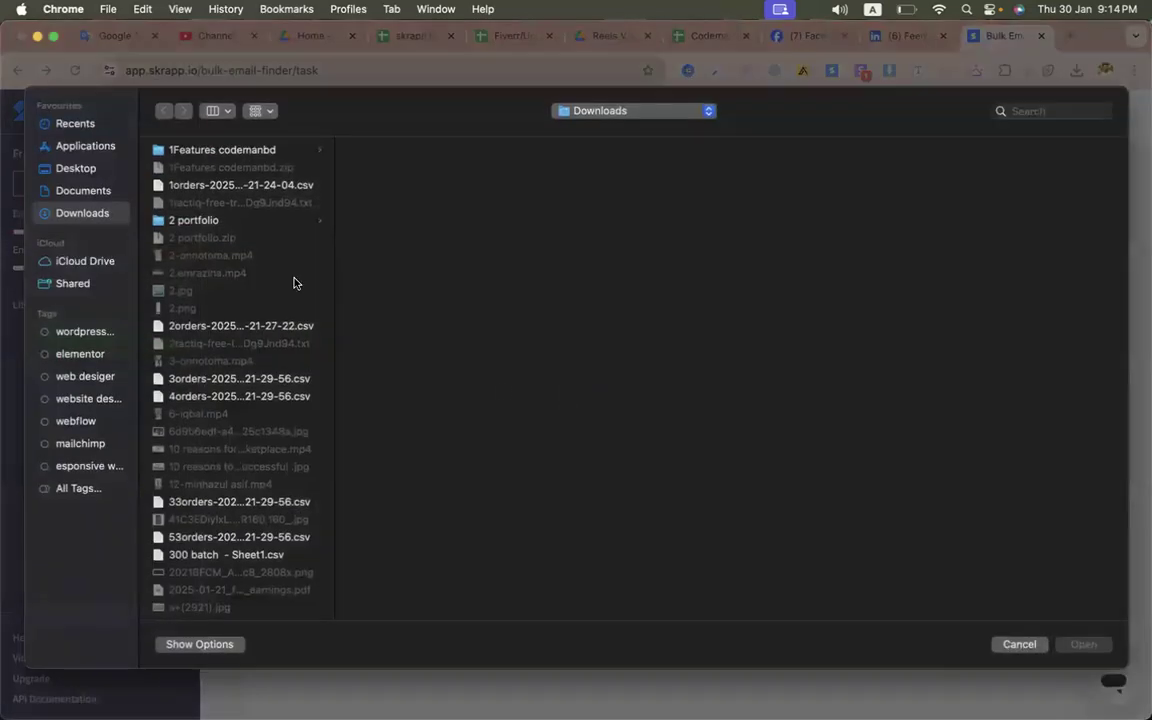
type("sk")
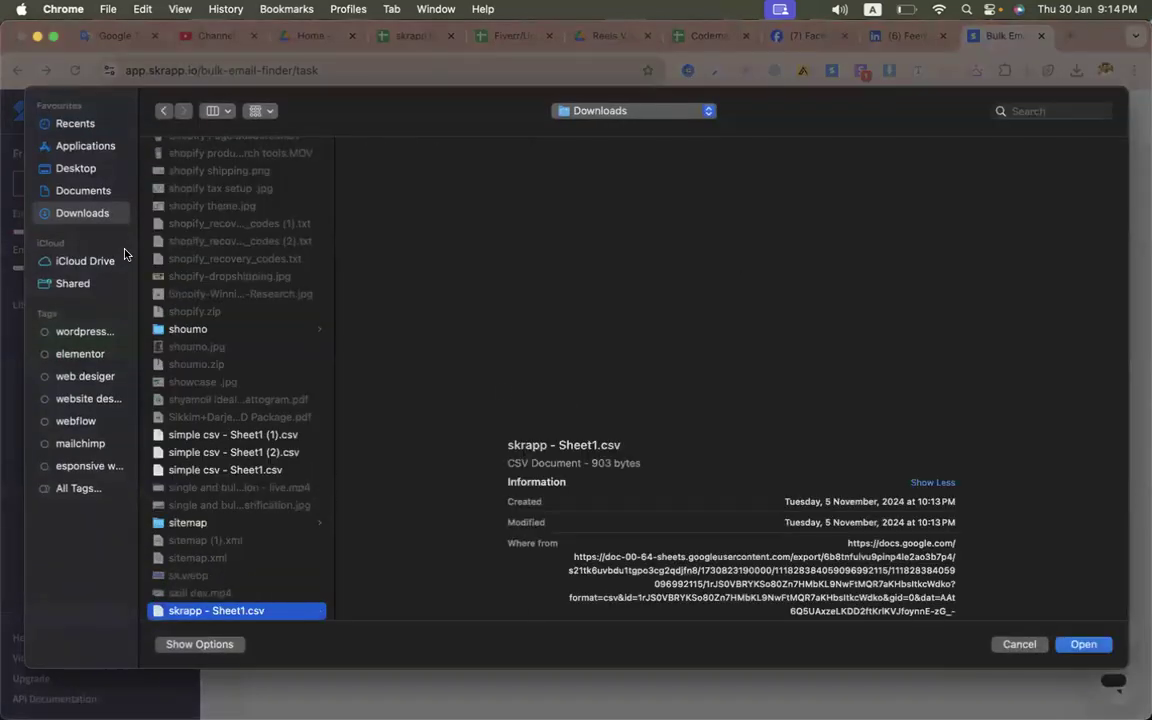
key("Return")
scroll(646, 533, "down", 1)
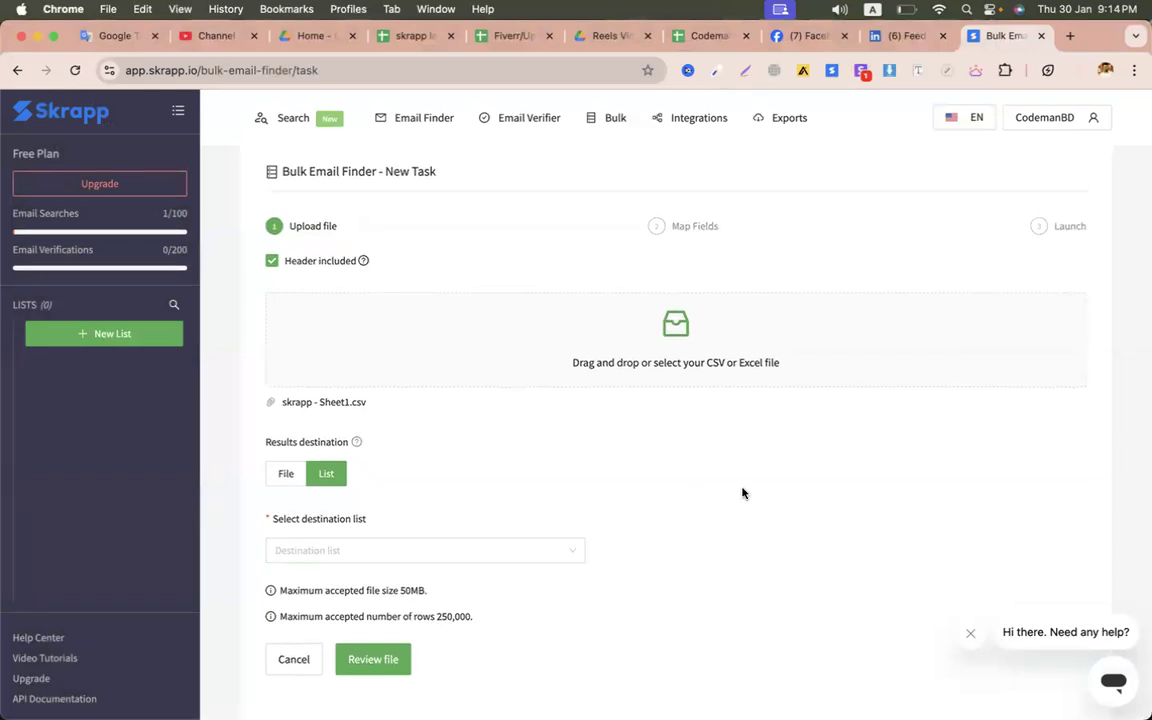
- Open the destination list choices and check the Classroom spreadsheet for the list name
left_click(401, 551)
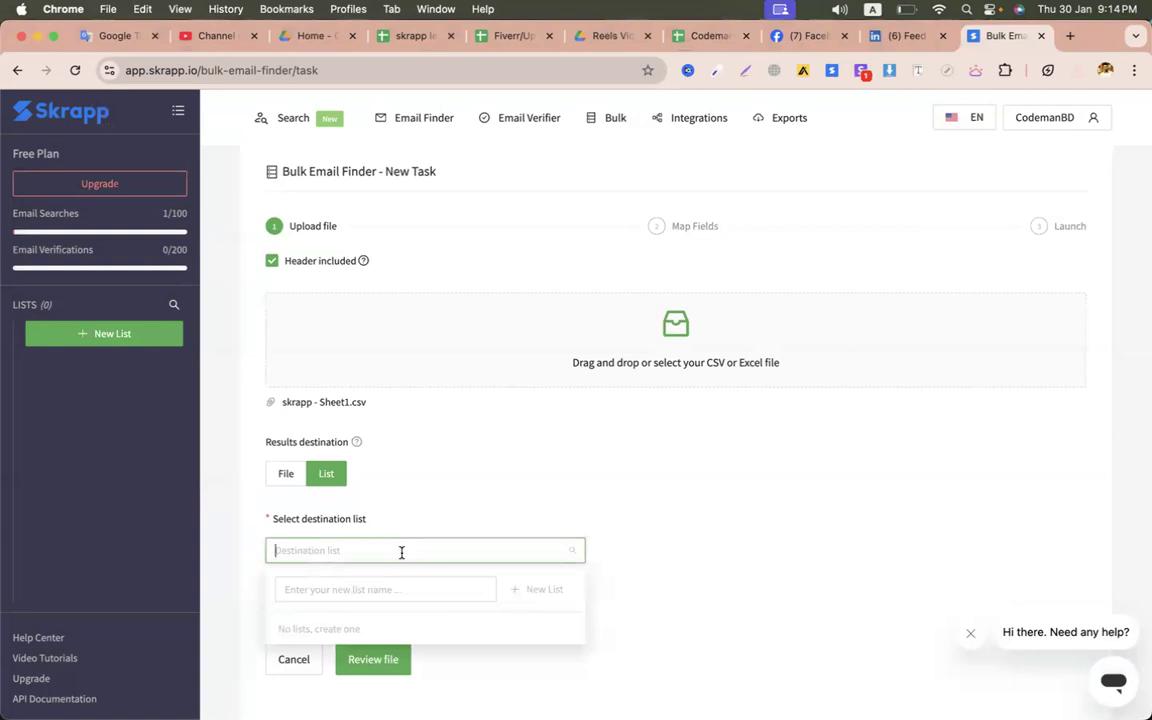
left_click(351, 589)
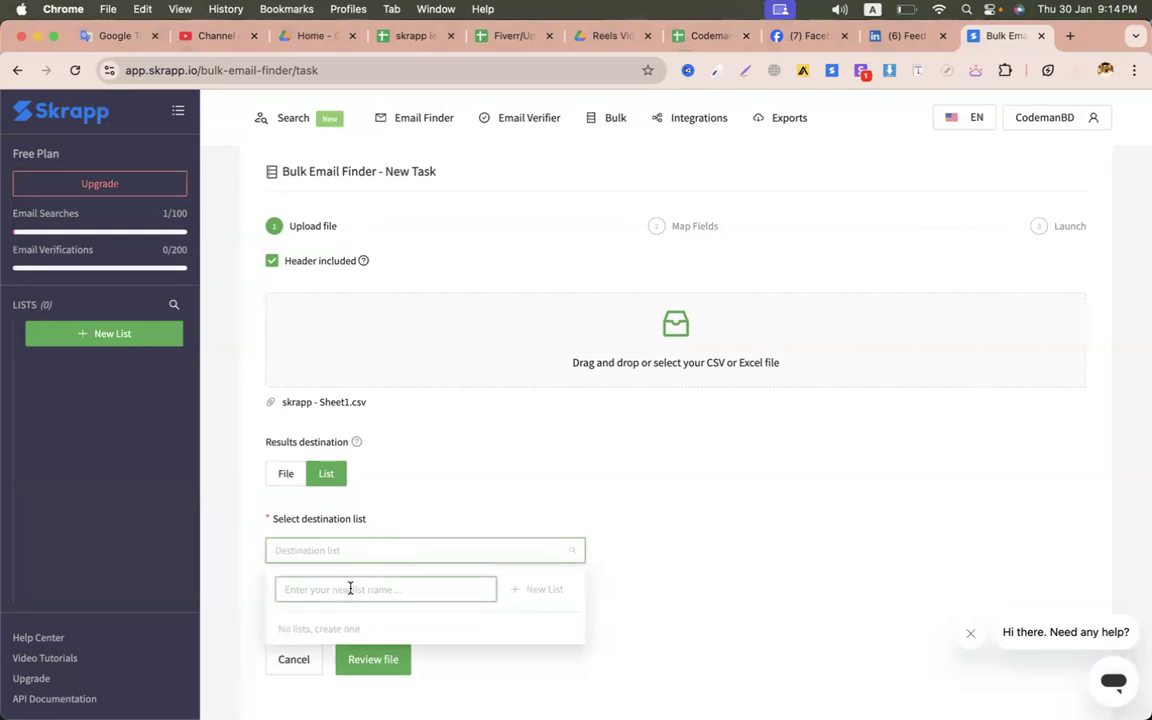
key("ctrl+Left")
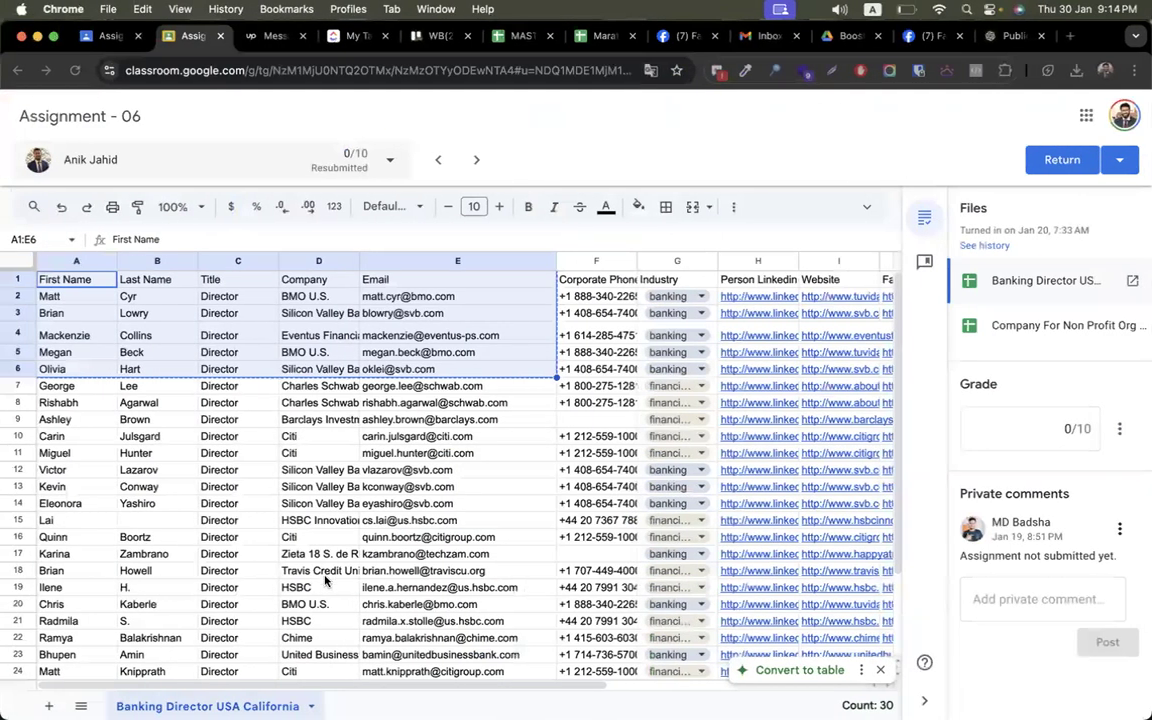
key("ctrl+Right")
key("ctrl+Left")
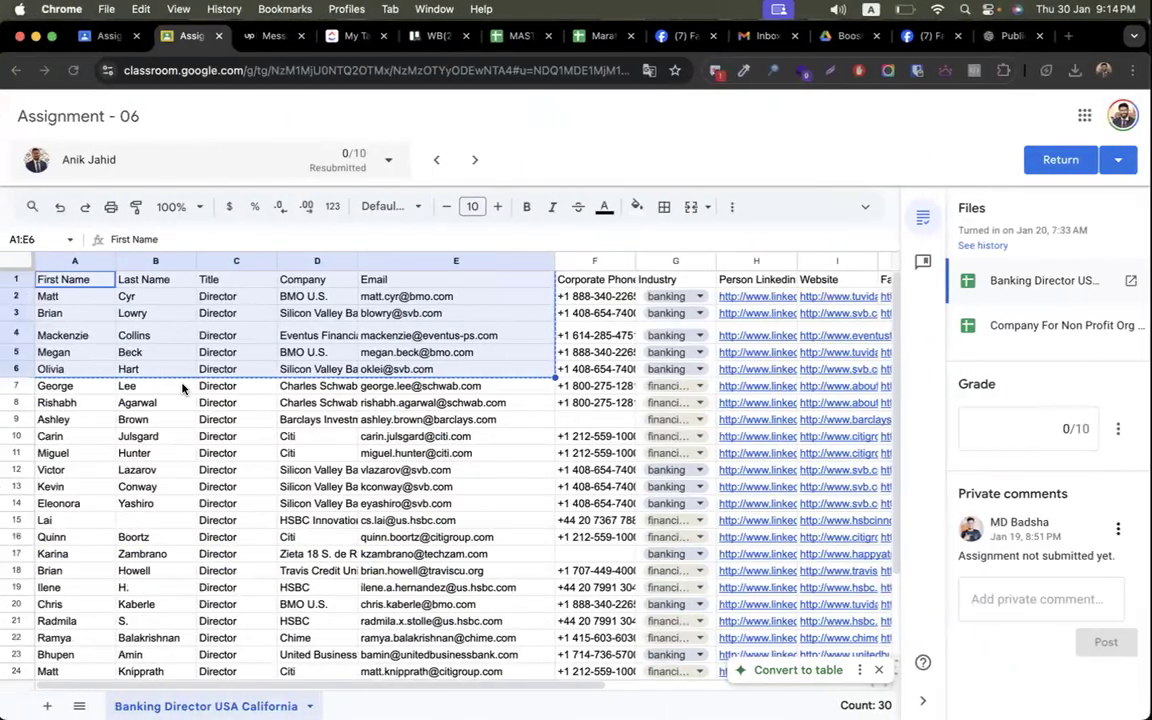
key("ctrl+Right")
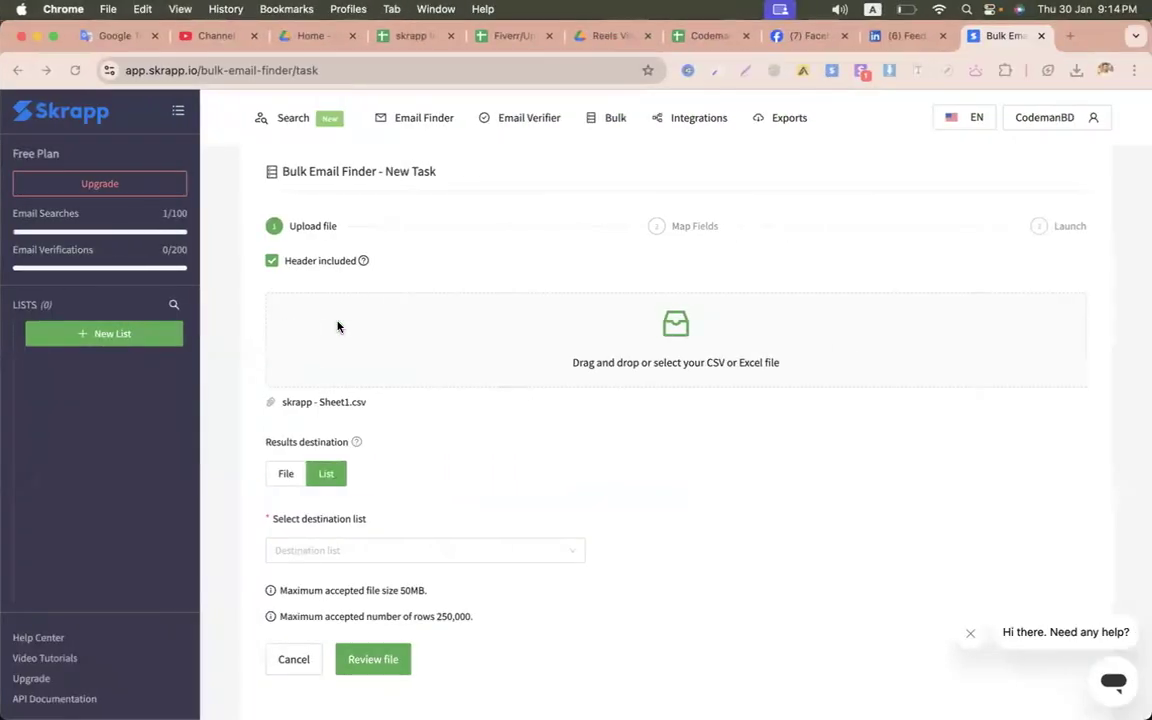
- Create a 'banking directors' list, select it as destination, and review the file
left_click(309, 551)
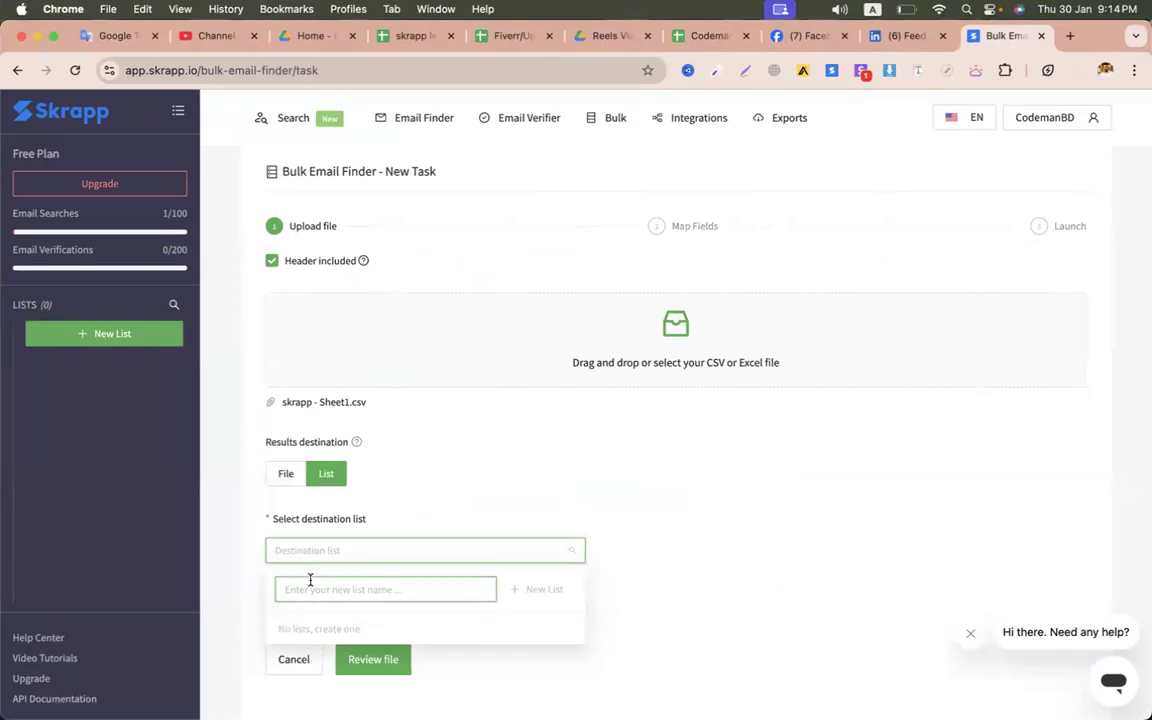
left_click(310, 589)
type("banking directors")
left_click(535, 589)
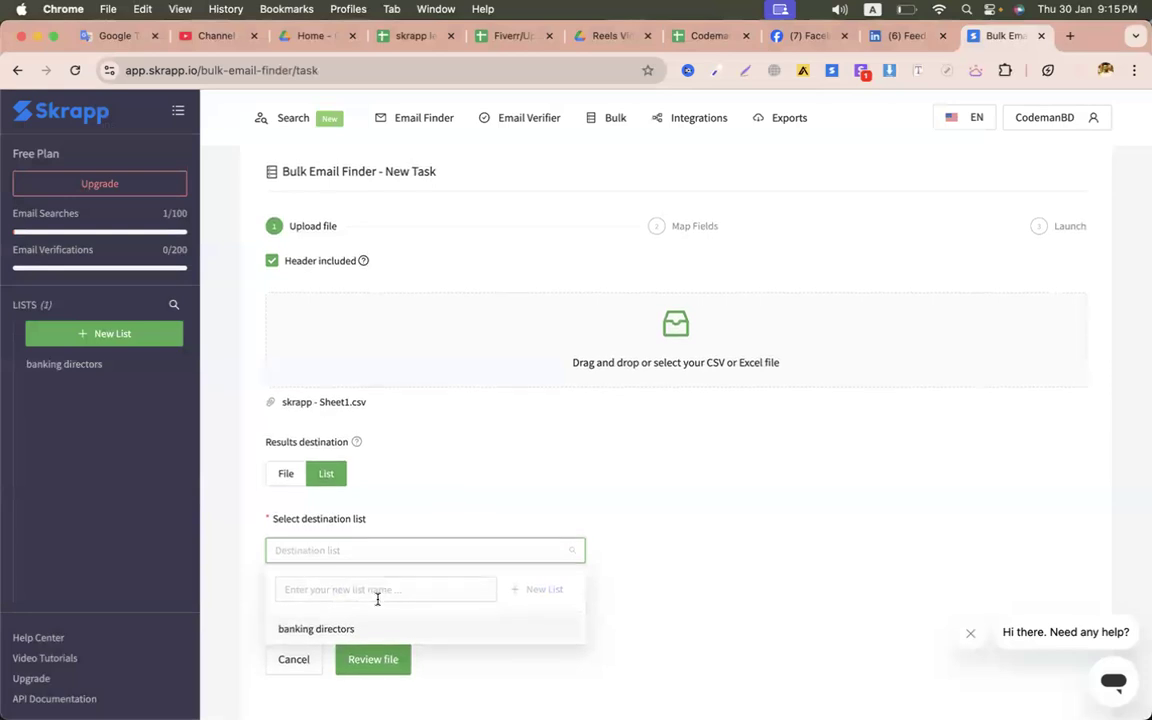
left_click(342, 628)
left_click(373, 659)
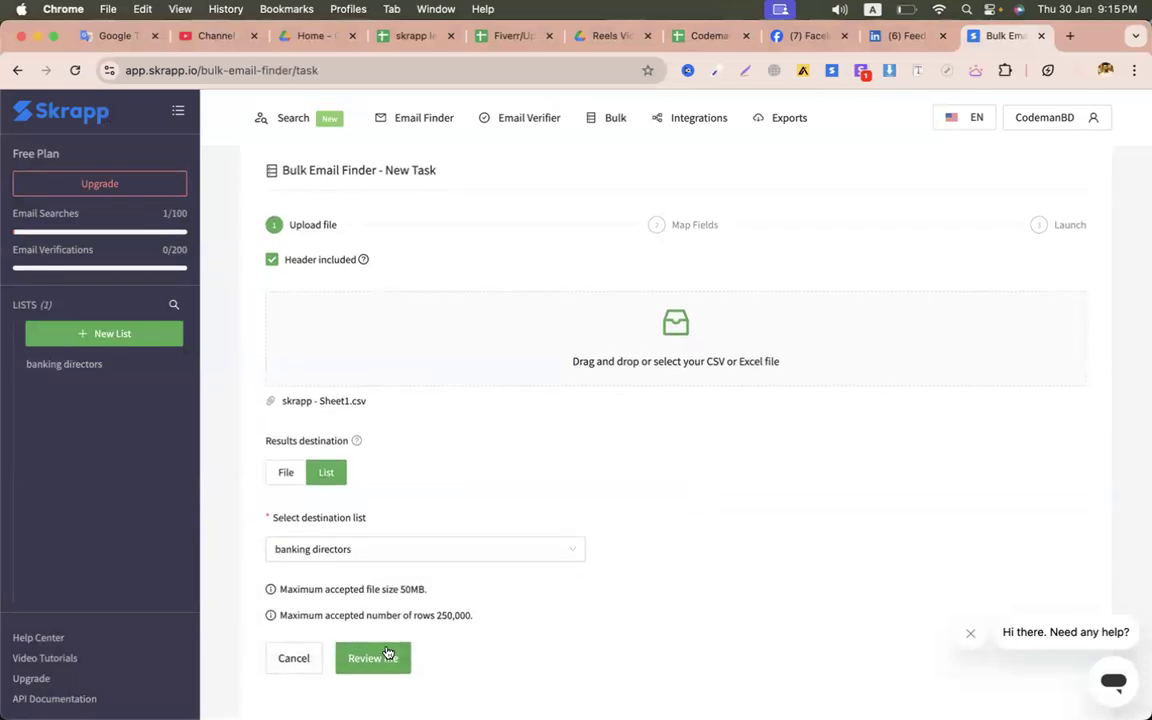
scroll(525, 516, "down", 2)
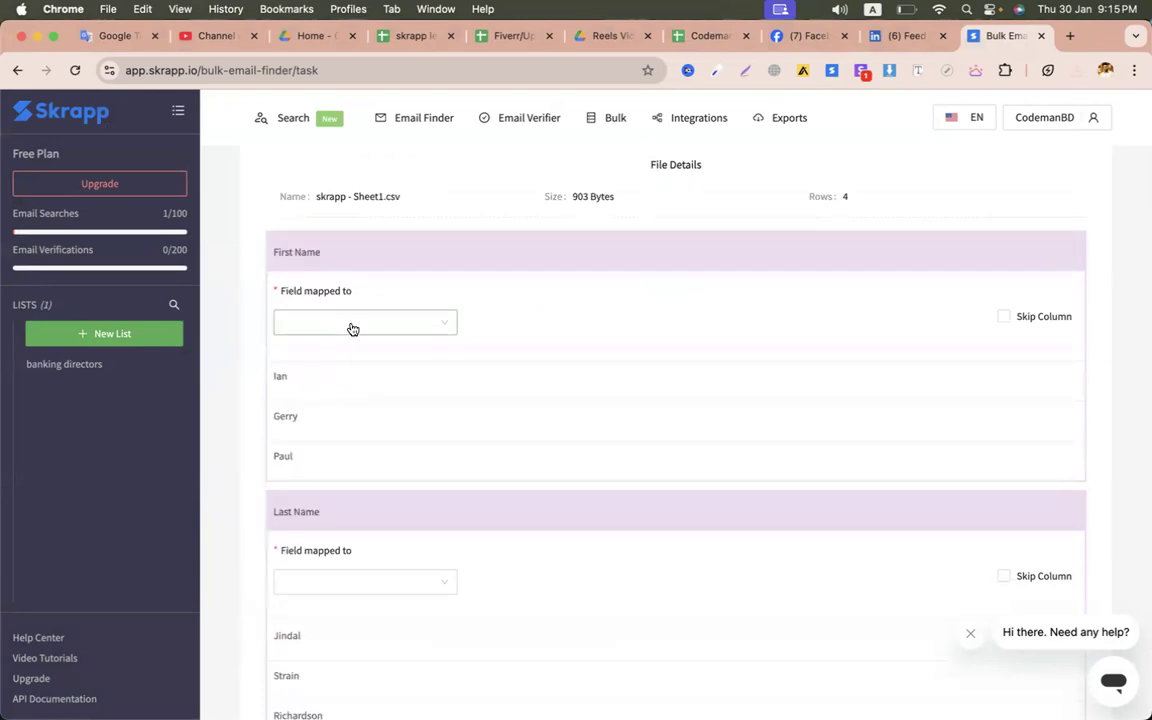
- Map the first two columns to First Name and Last Name
key("ctrl+Left")
left_click_drag(60, 303, 57, 384)
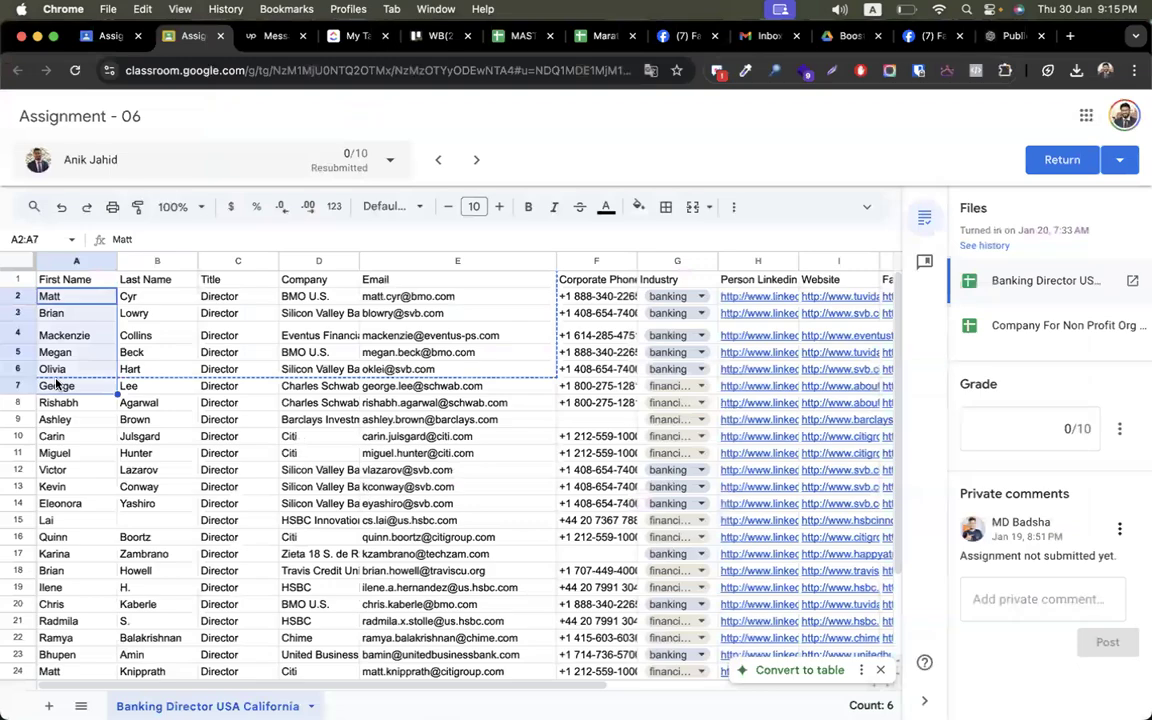
key("ctrl+Right")
left_click(303, 325)
left_click(310, 355)
scroll(395, 405, "down", 3)
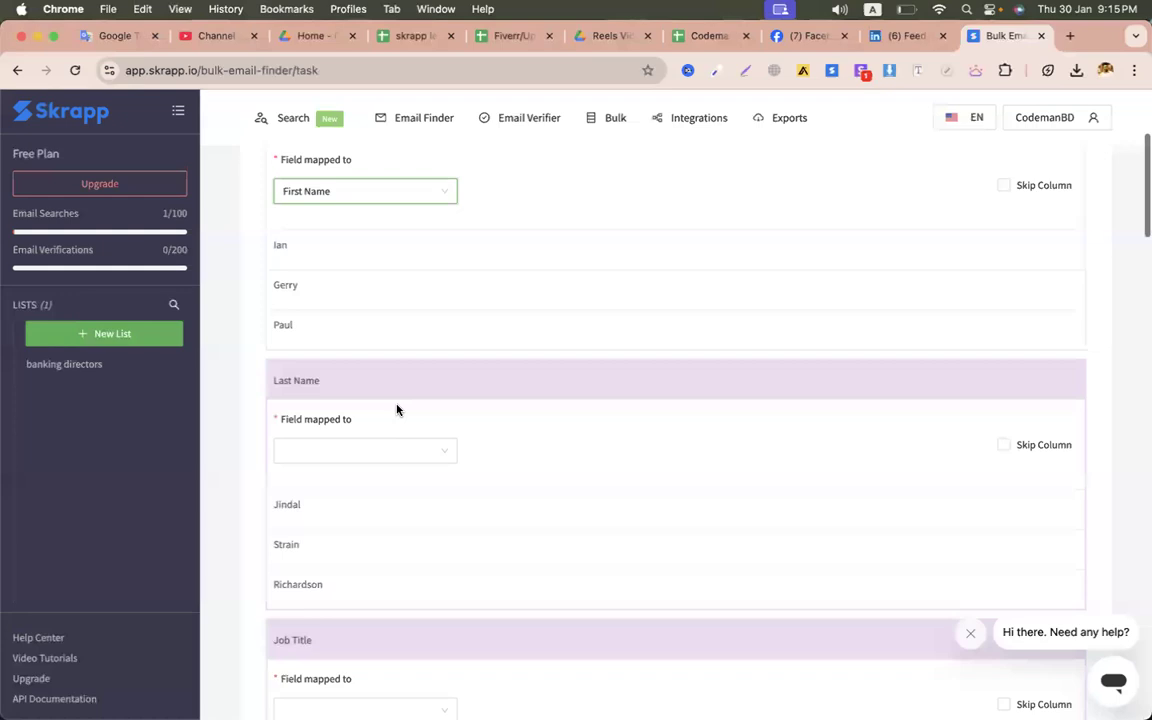
left_click(319, 452)
left_click(311, 506)
- Map the title column to Job Title and leave the Email column unmapped
scroll(458, 477, "down", 3)
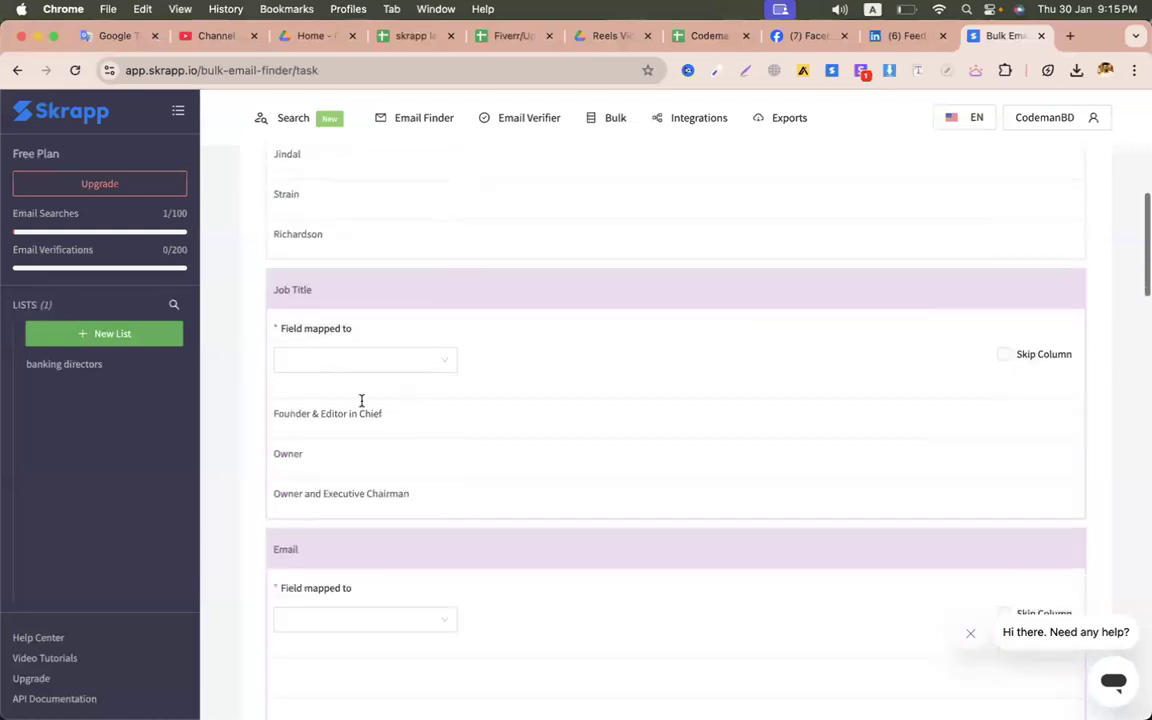
left_click(325, 365)
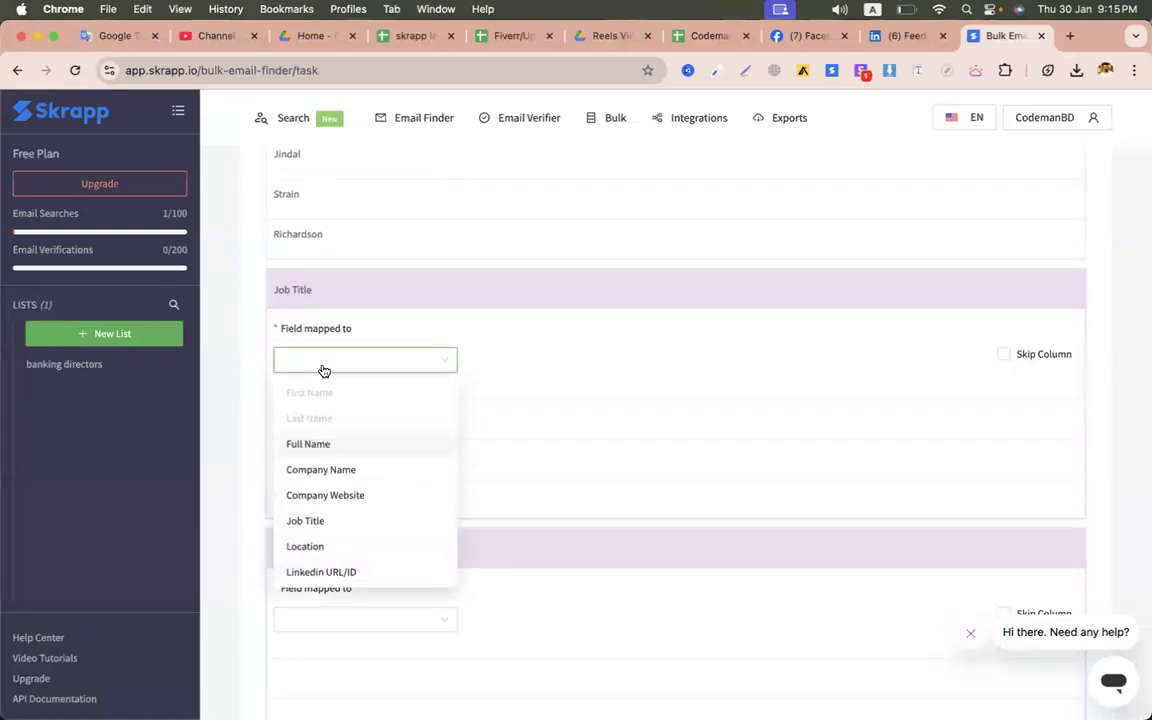
left_click(318, 520)
scroll(469, 485, "down", 3)
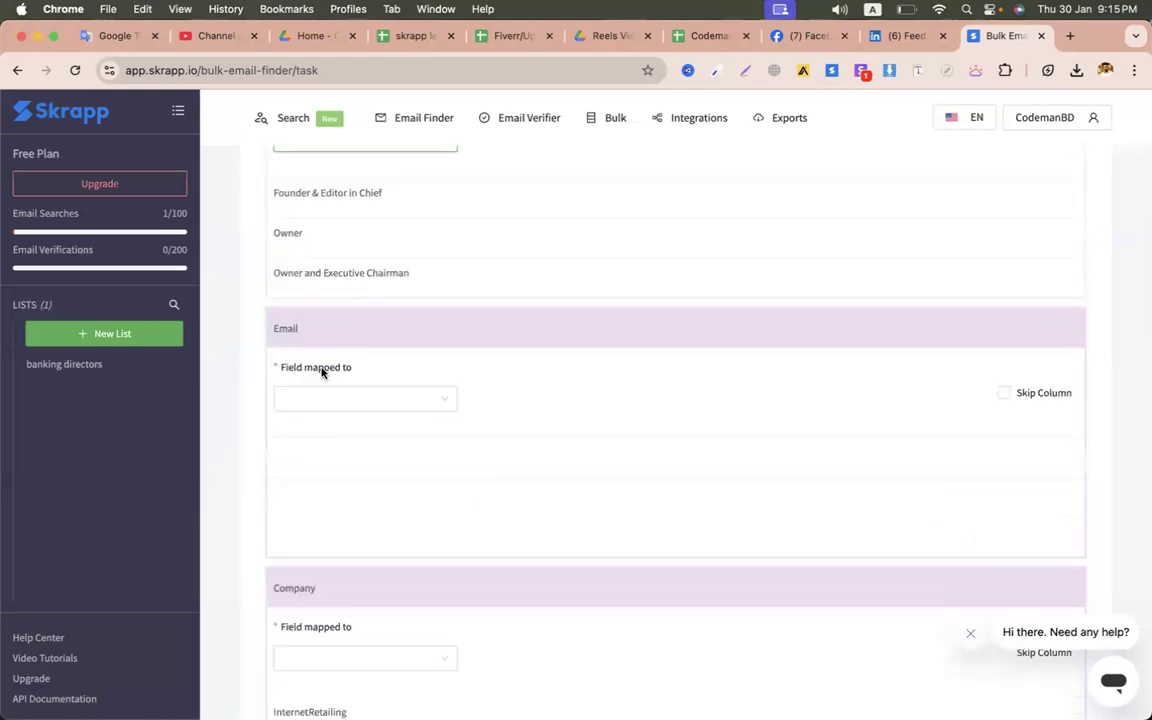
left_click(327, 400)
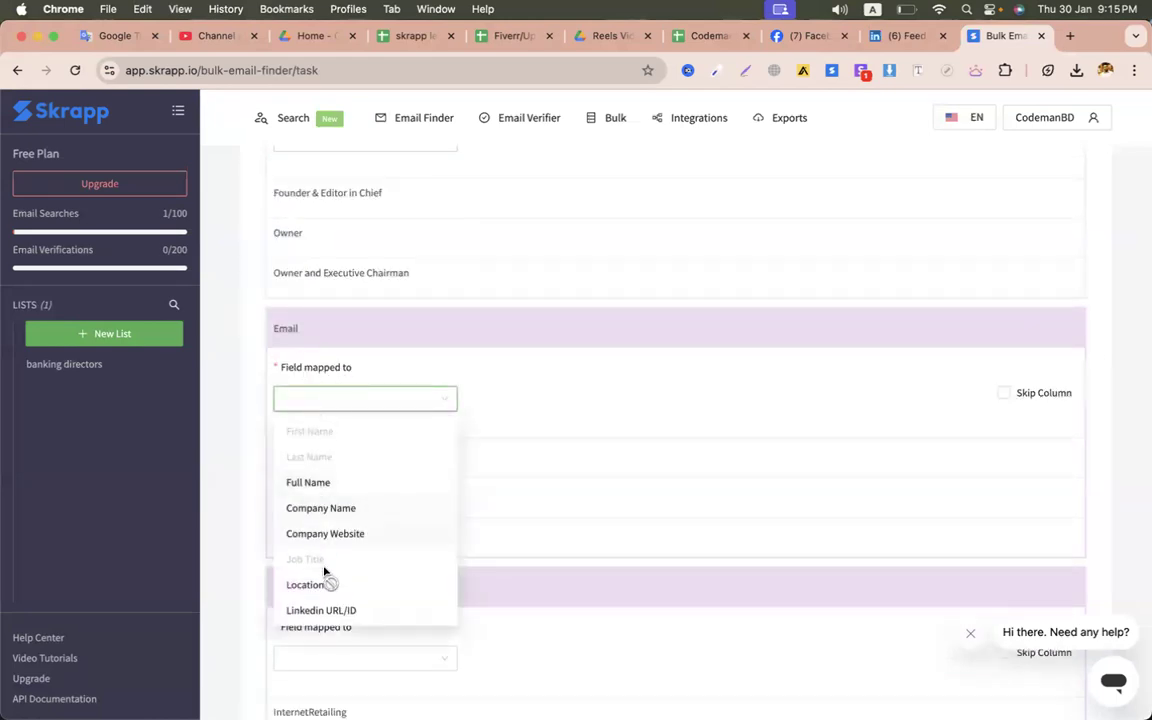
scroll(326, 574, "down", 1)
scroll(249, 427, "up", 1)
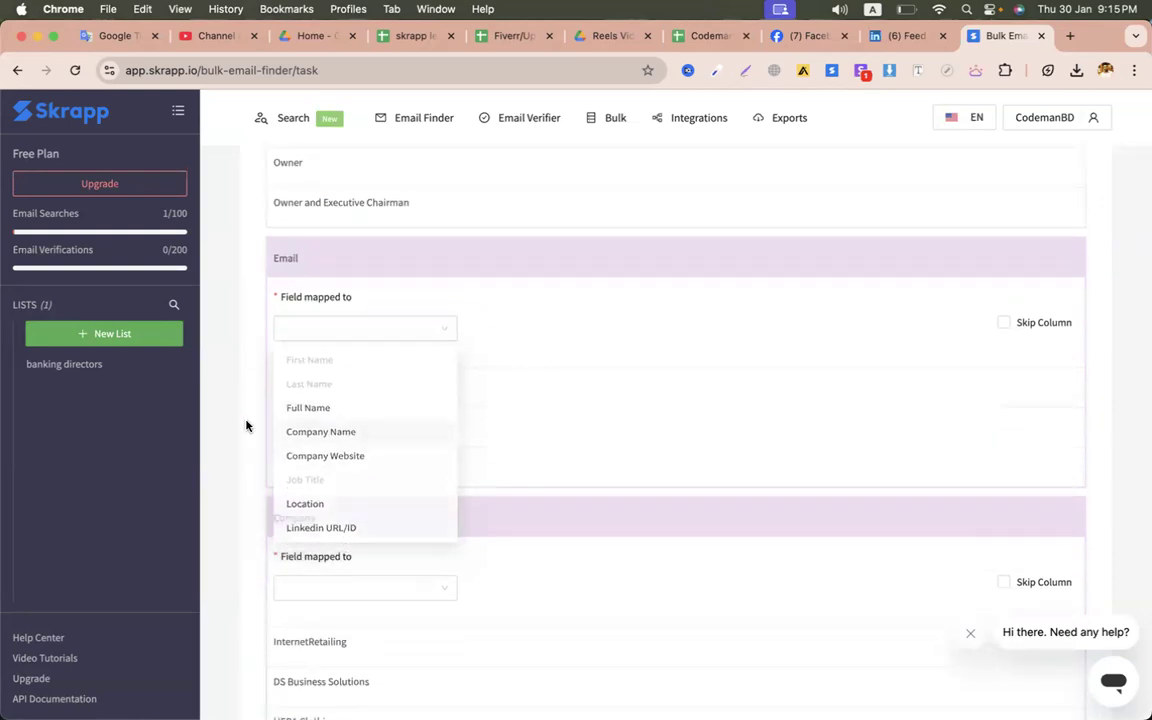
left_click(516, 330)
scroll(517, 330, "down", 3)
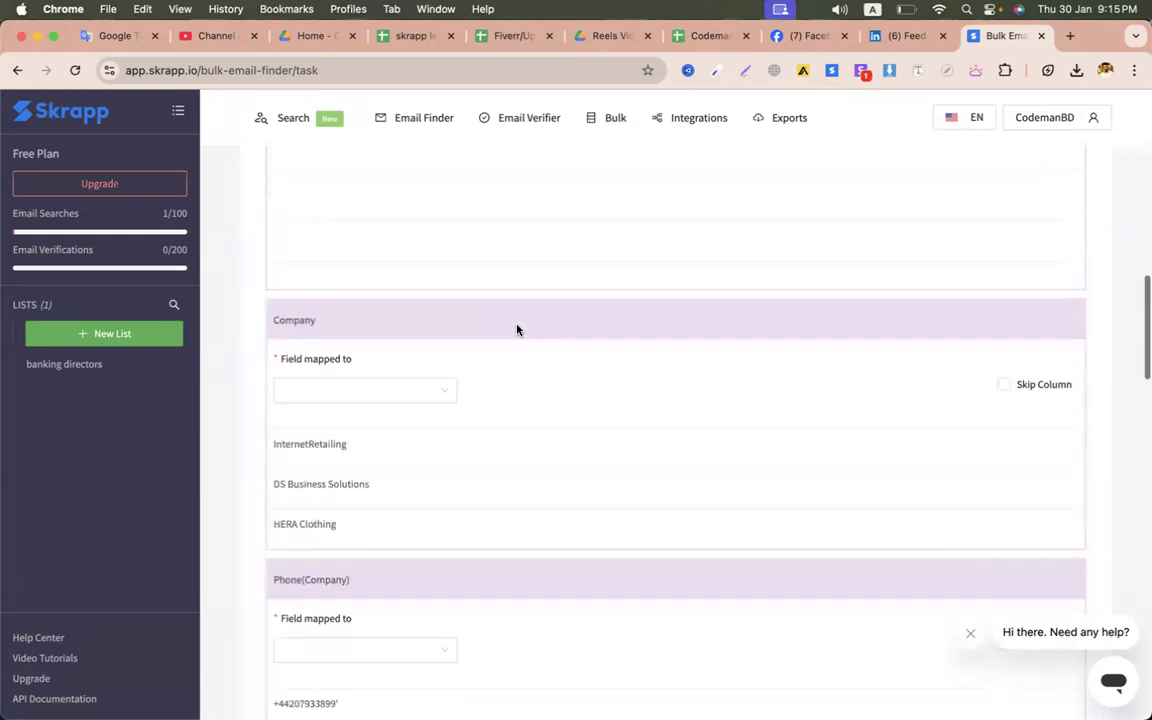
scroll(517, 330, "up", 3)
scroll(517, 330, "up", 1)
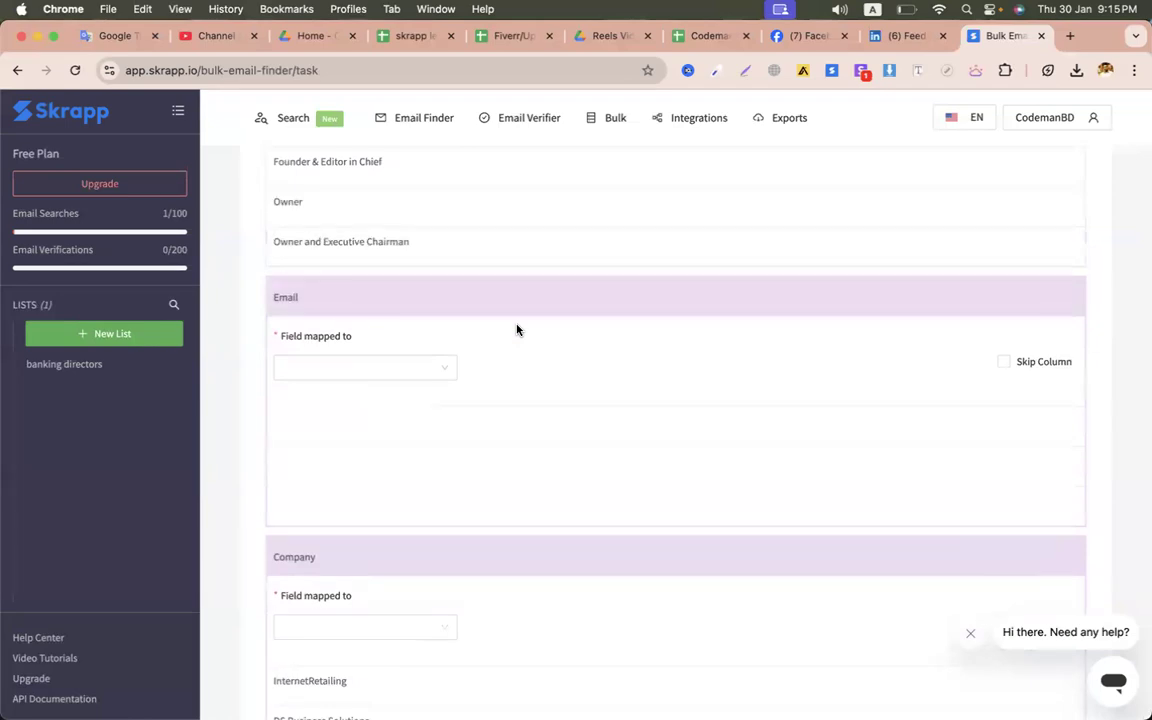
left_click(410, 40)
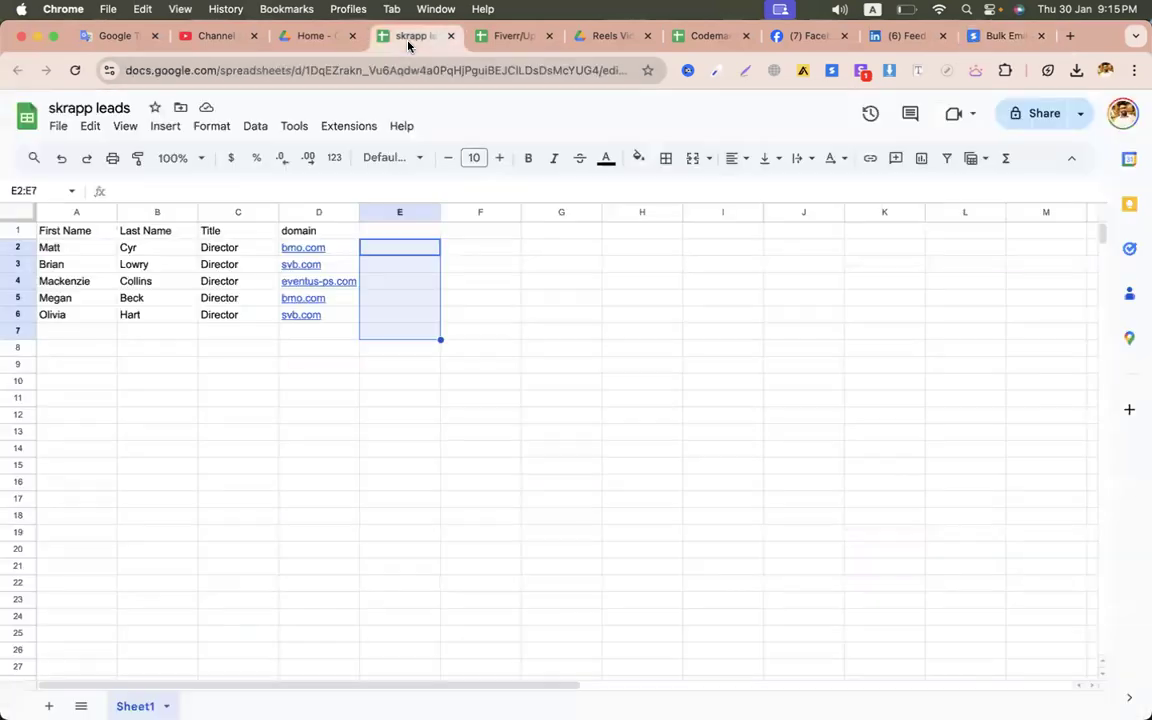
- Rename the skrapp leads spreadsheet to '1skrapp leads'
left_click(710, 38)
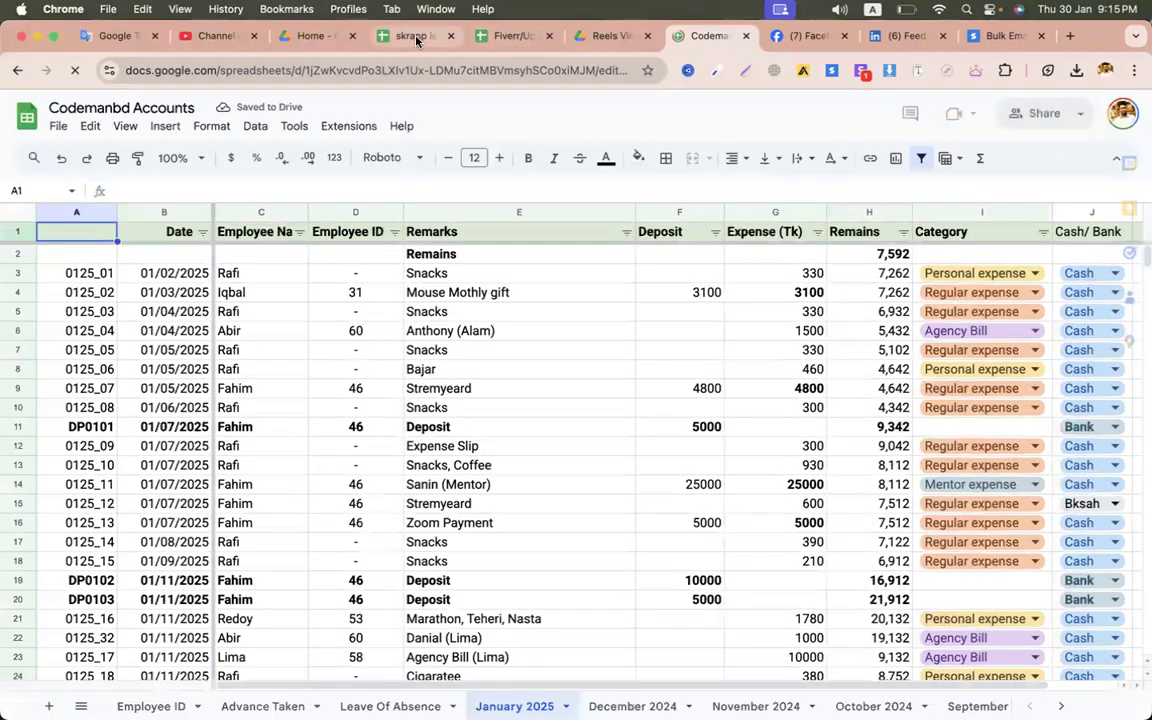
left_click(411, 36)
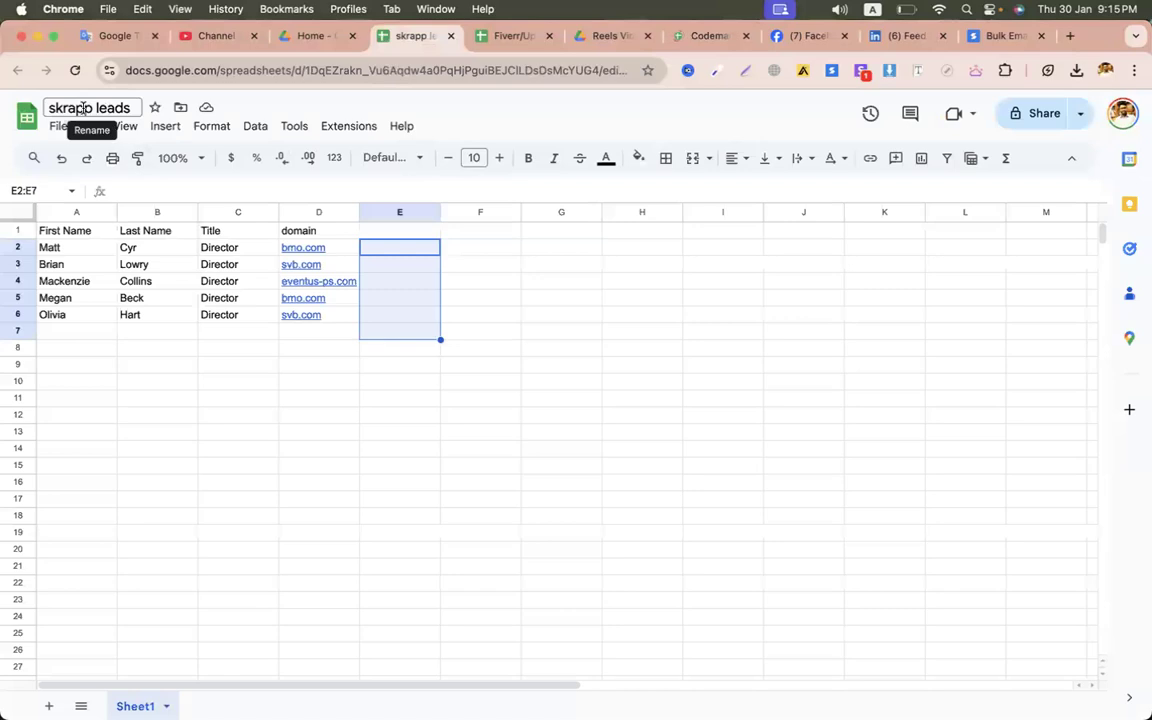
left_click(50, 107)
type("1")
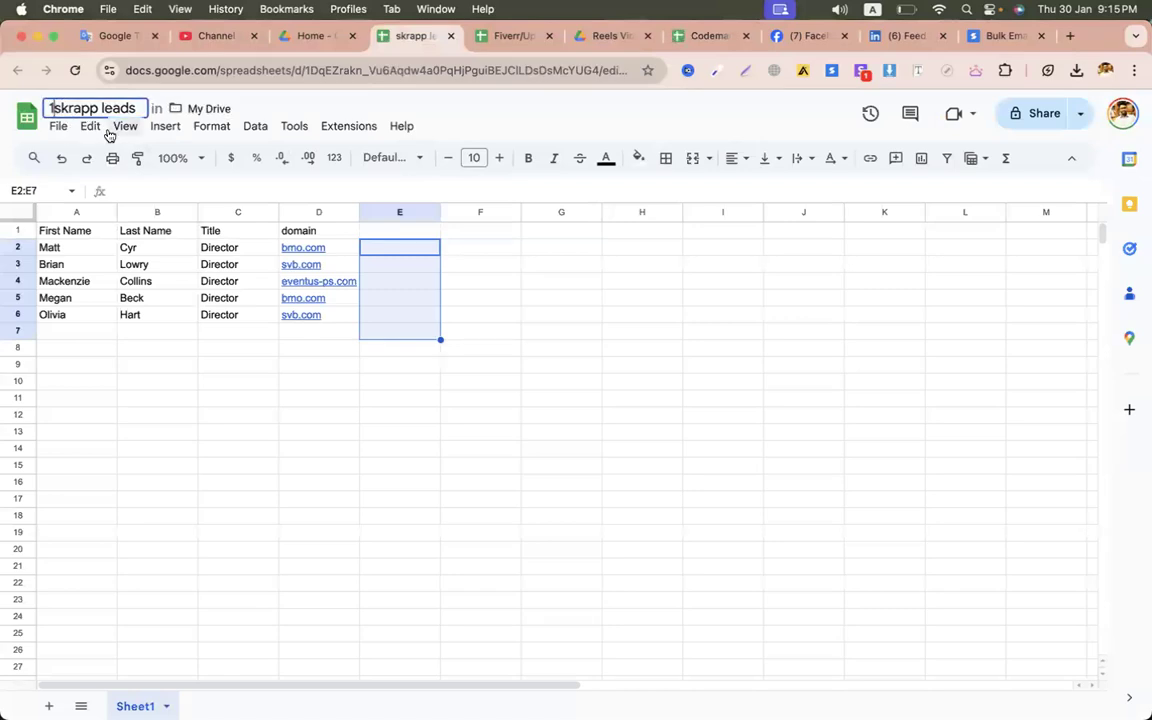
- Download the sheet as the CSV file '1skrapp leads - Sheet1.csv'
left_click(58, 126)
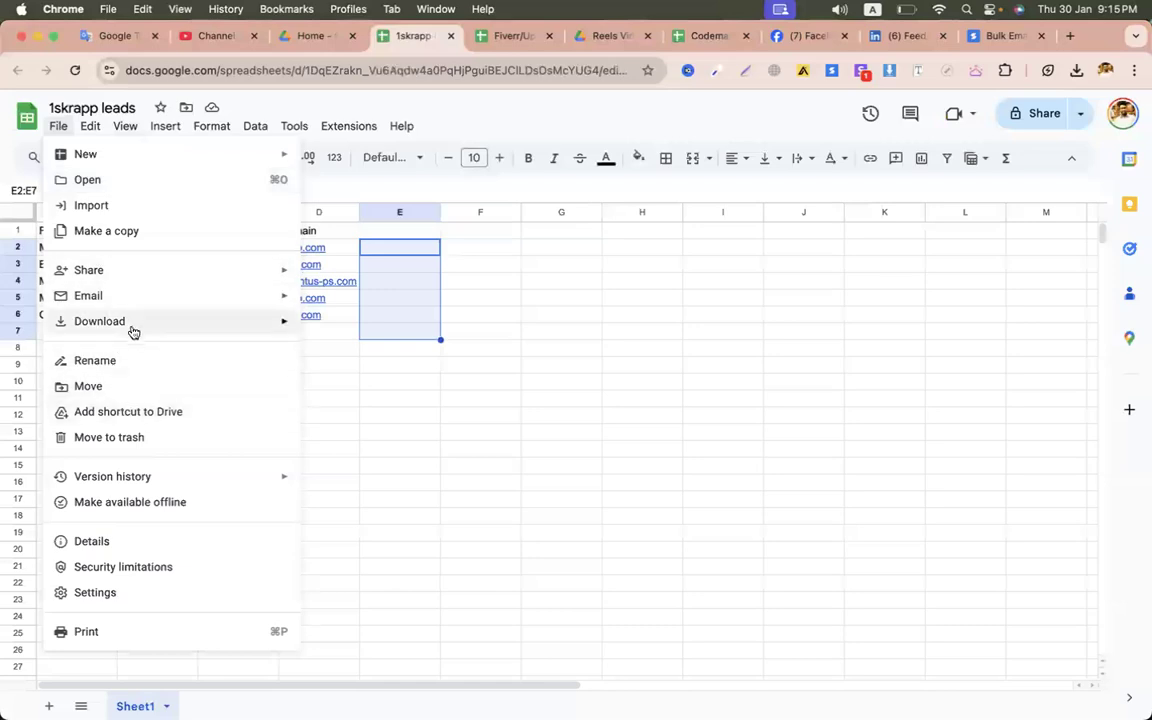
mouse_move(136, 327)
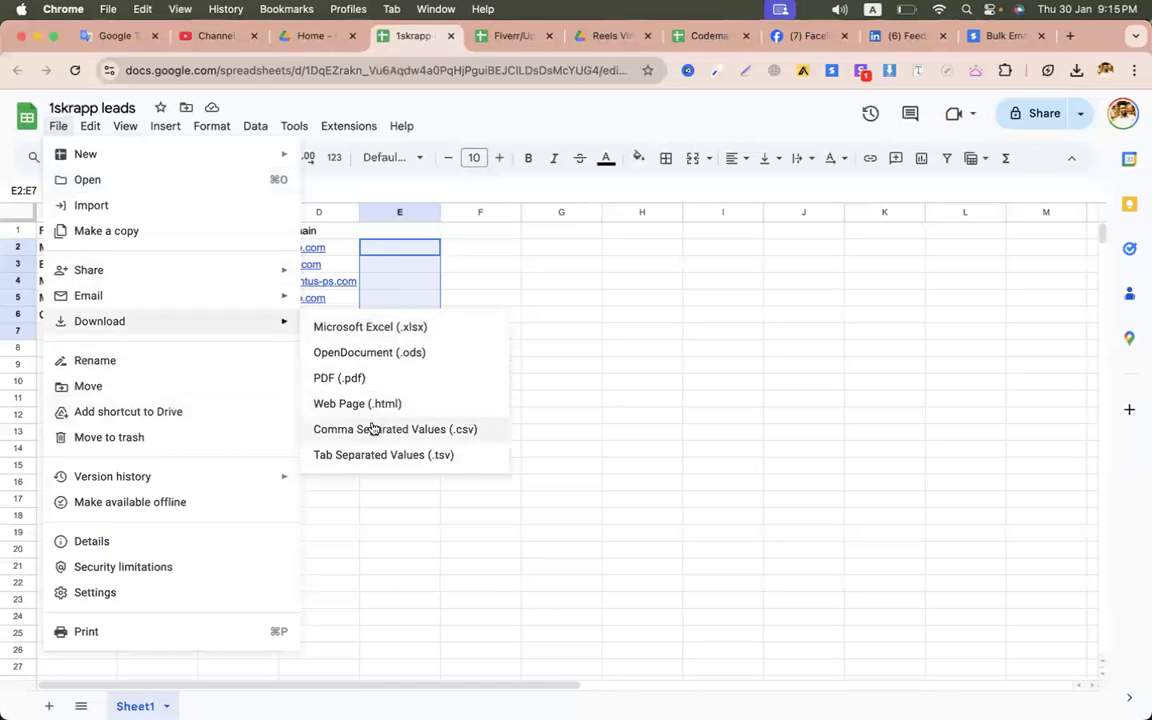
left_click(373, 429)
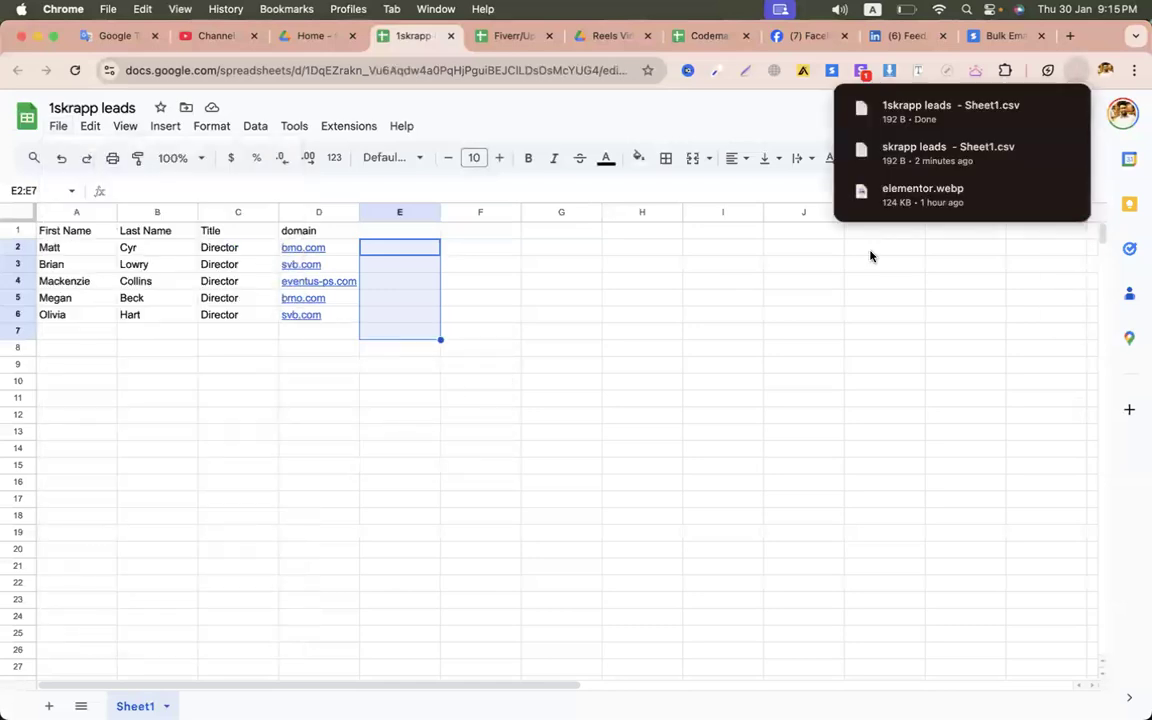
left_click(969, 32)
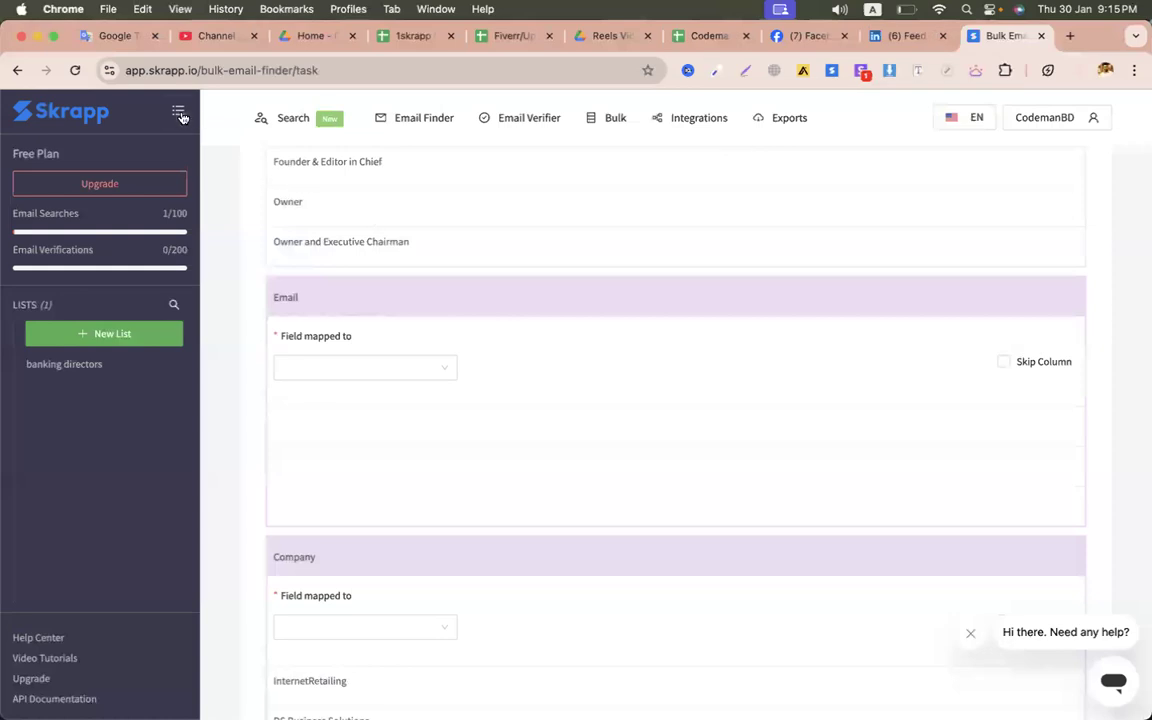
- Start a new Bulk Email Finder task with '1skrapp leads - Sheet1.csv' and review the file
left_click(430, 117)
left_click(769, 357)
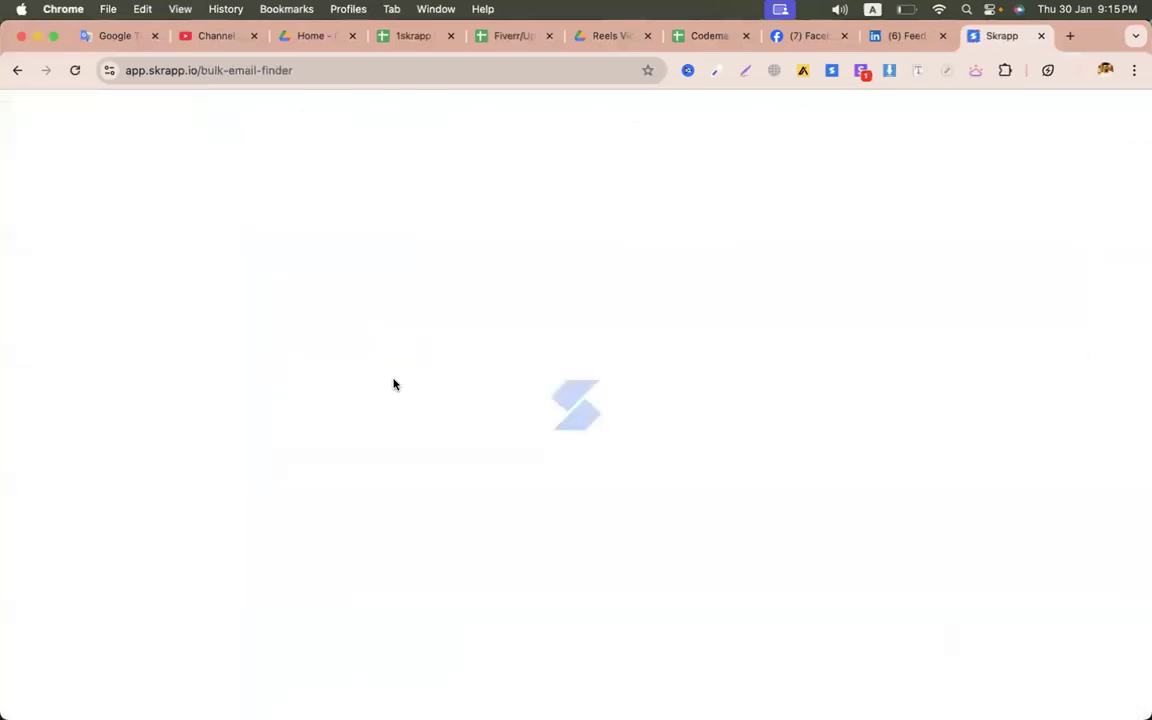
left_click(326, 324)
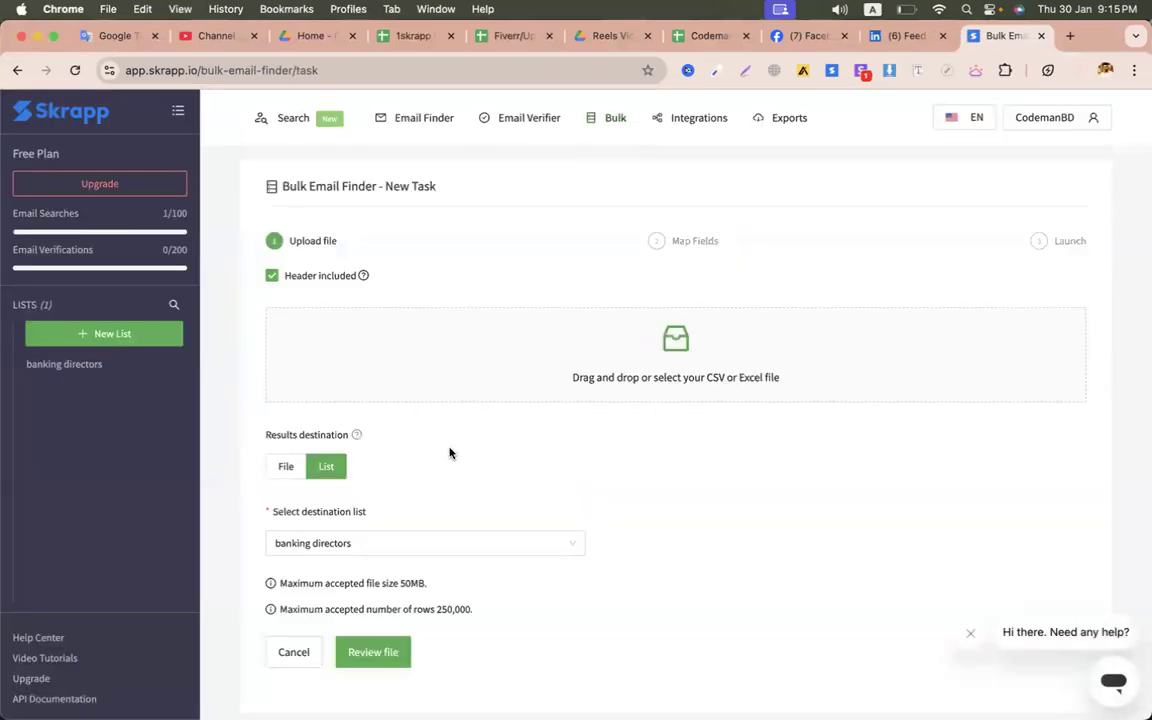
left_click(620, 345)
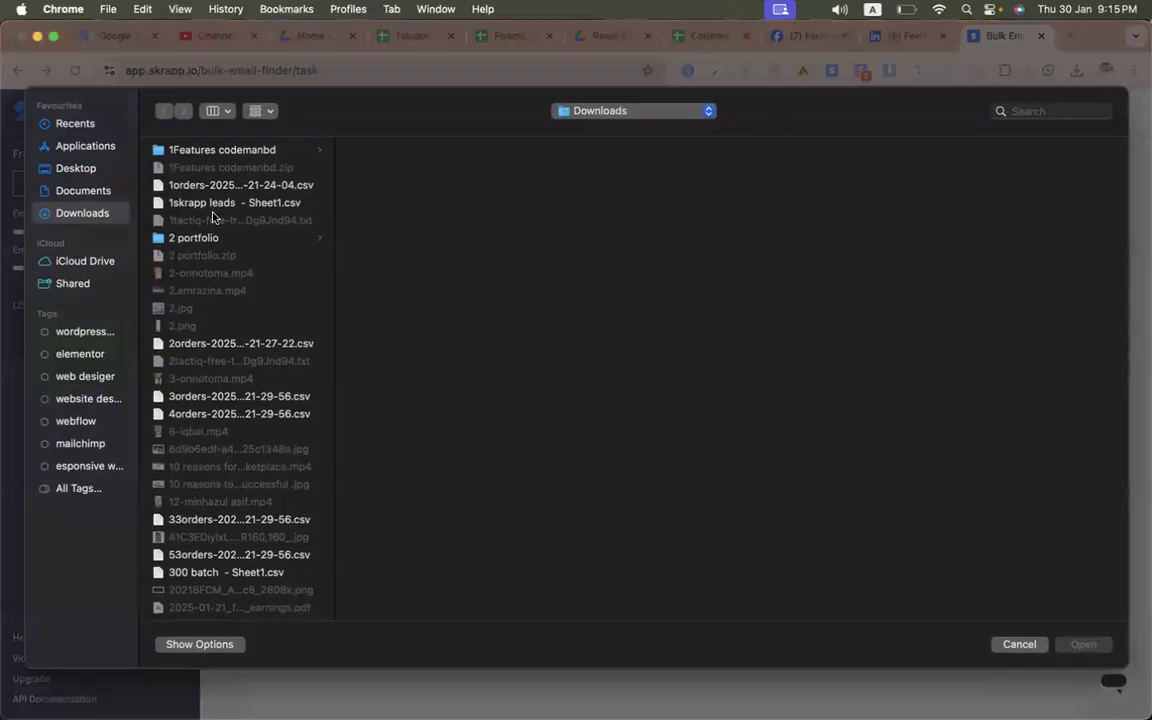
left_click(208, 204)
double_click(208, 204)
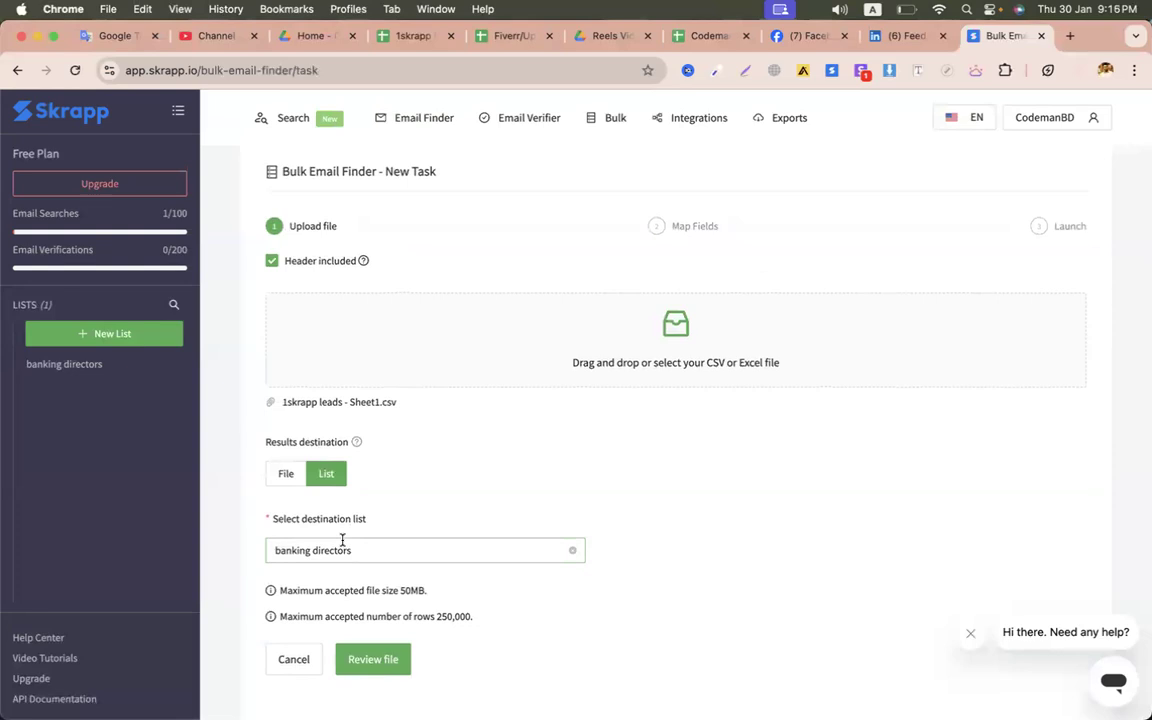
left_click(373, 659)
scroll(568, 520, "down", 1)
scroll(520, 495, "up", 1)
- Map First Name, Last Name, Title to Job Title, domain to Company Website, then launch
left_click(398, 428)
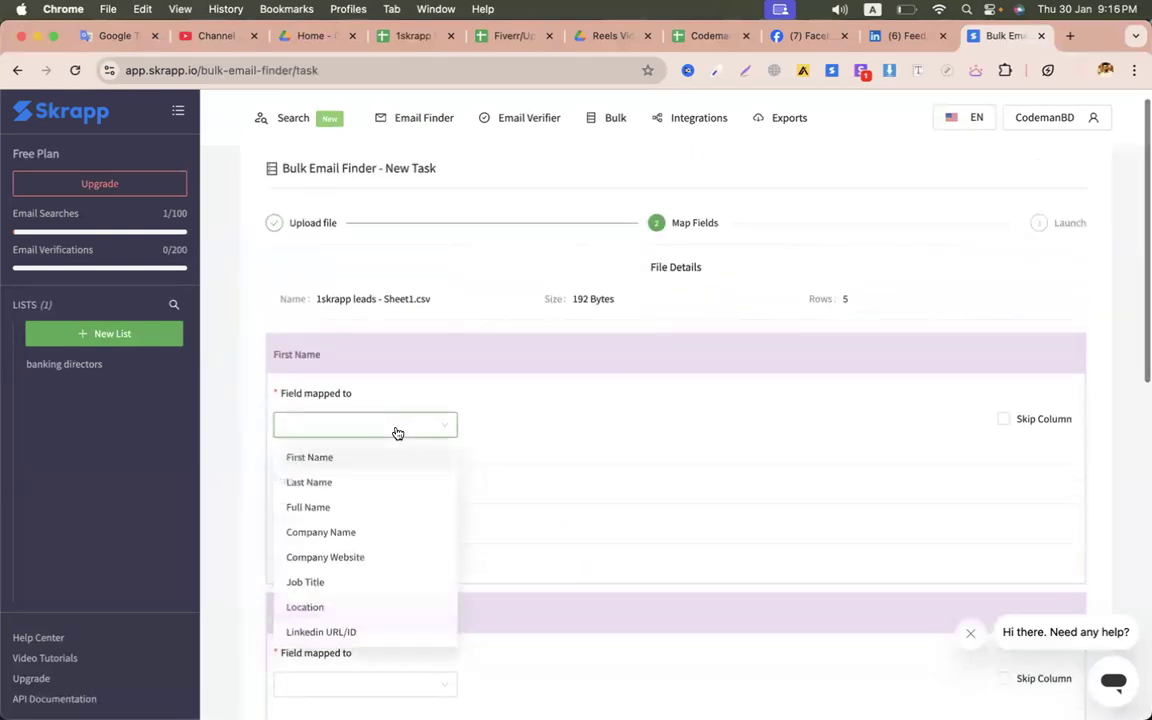
left_click(342, 458)
scroll(355, 466, "down", 1)
scroll(350, 450, "down", 2)
left_click(336, 426)
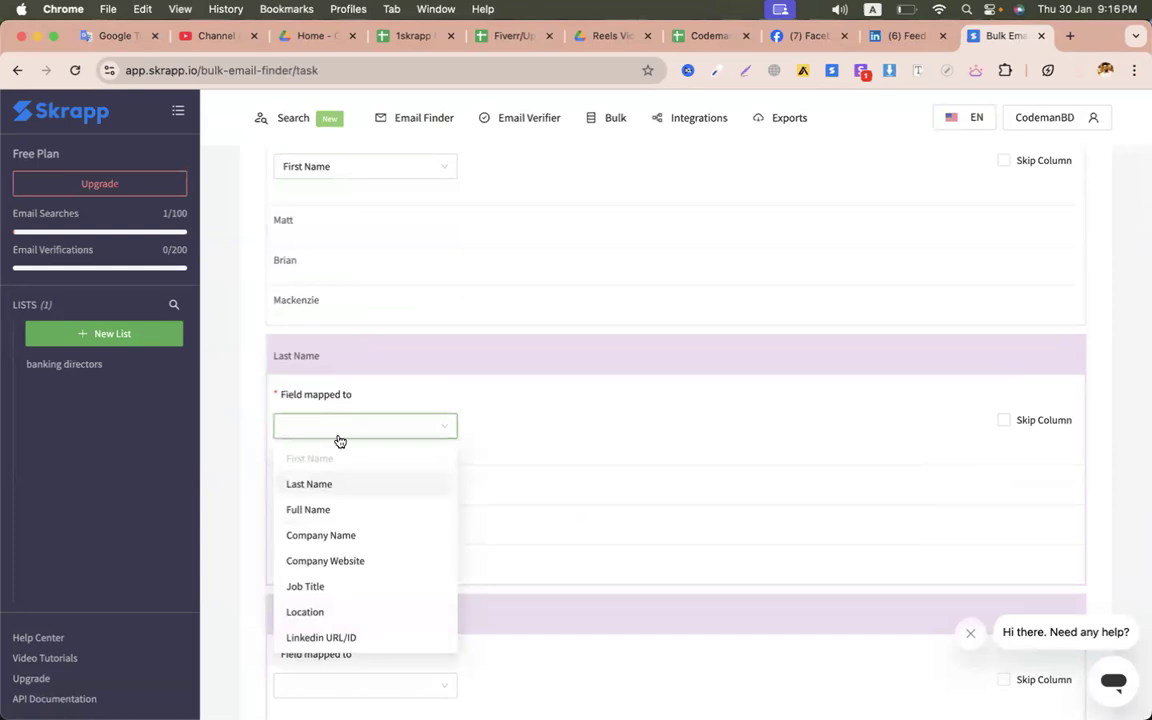
left_click(309, 484)
scroll(394, 500, "down", 3)
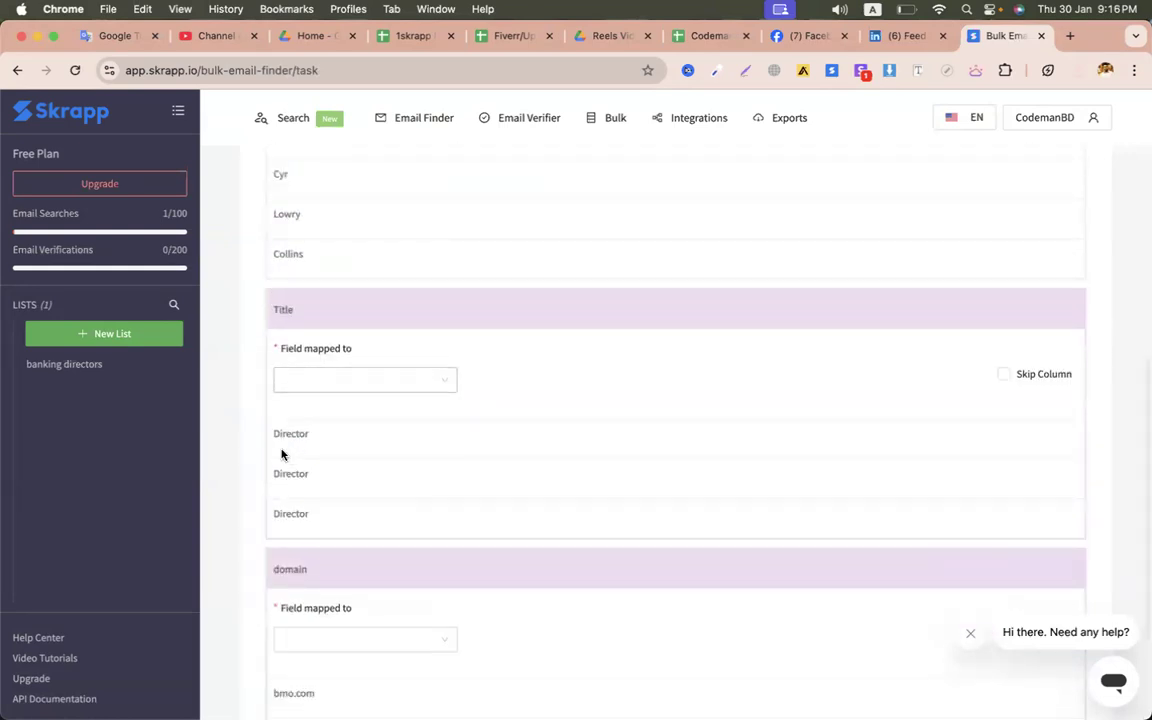
left_click(310, 388)
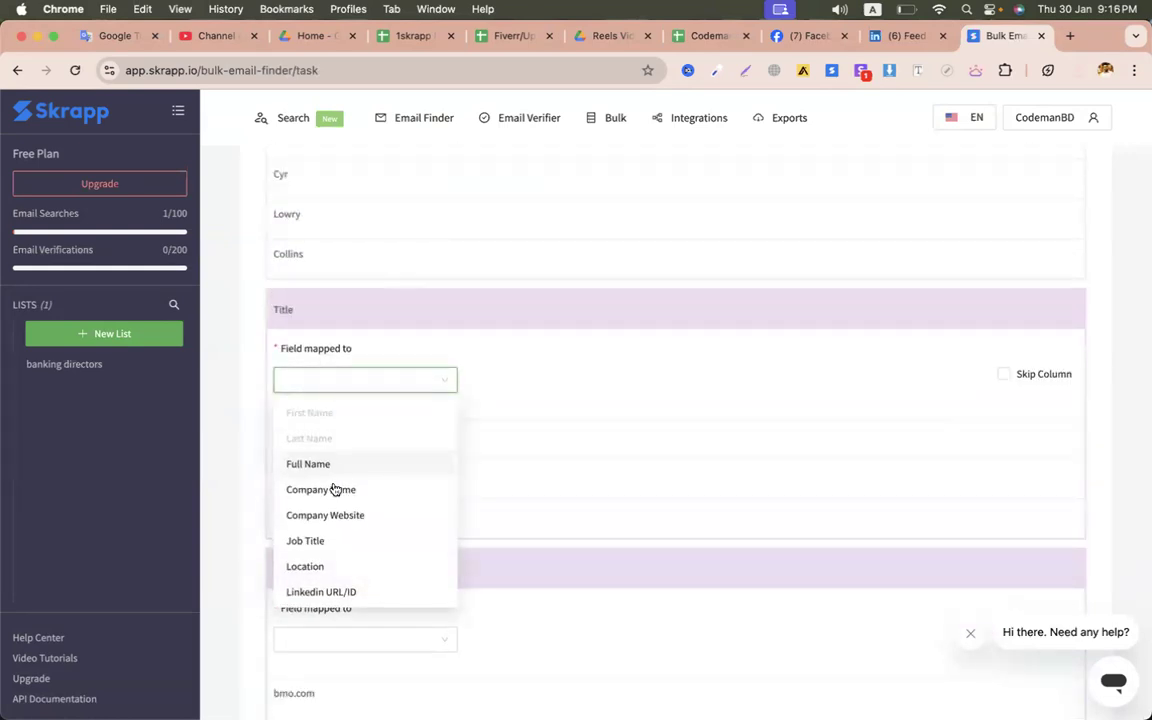
left_click(321, 540)
scroll(362, 490, "down", 2)
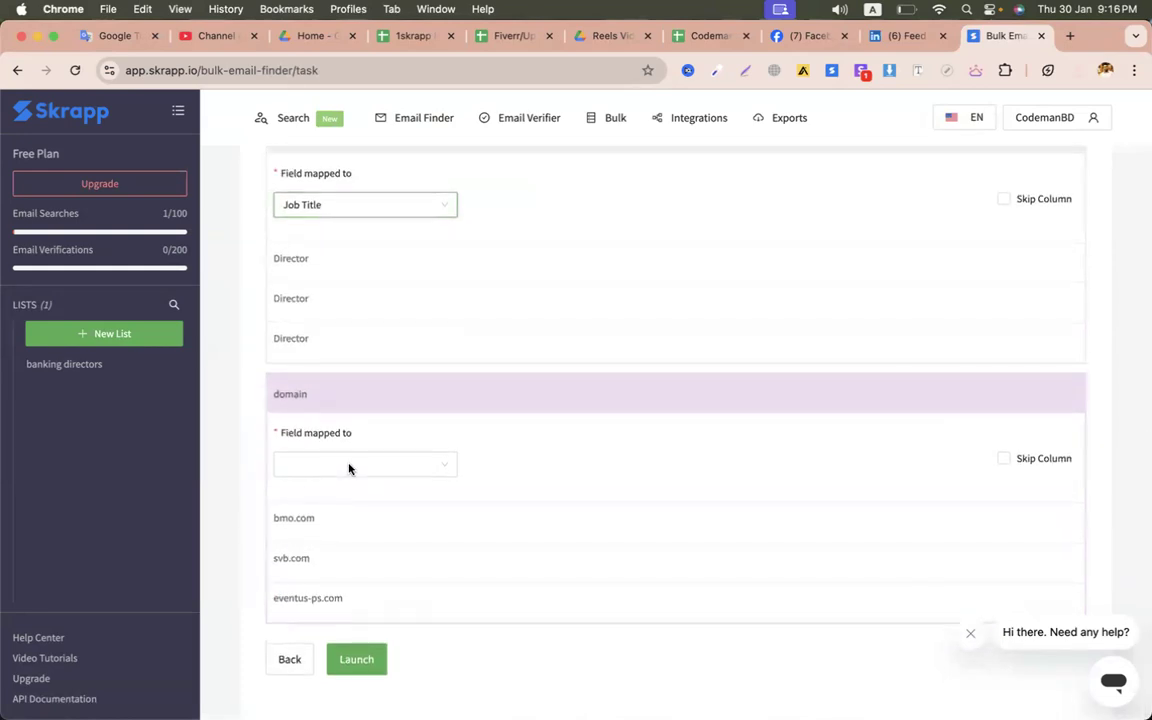
left_click(316, 468)
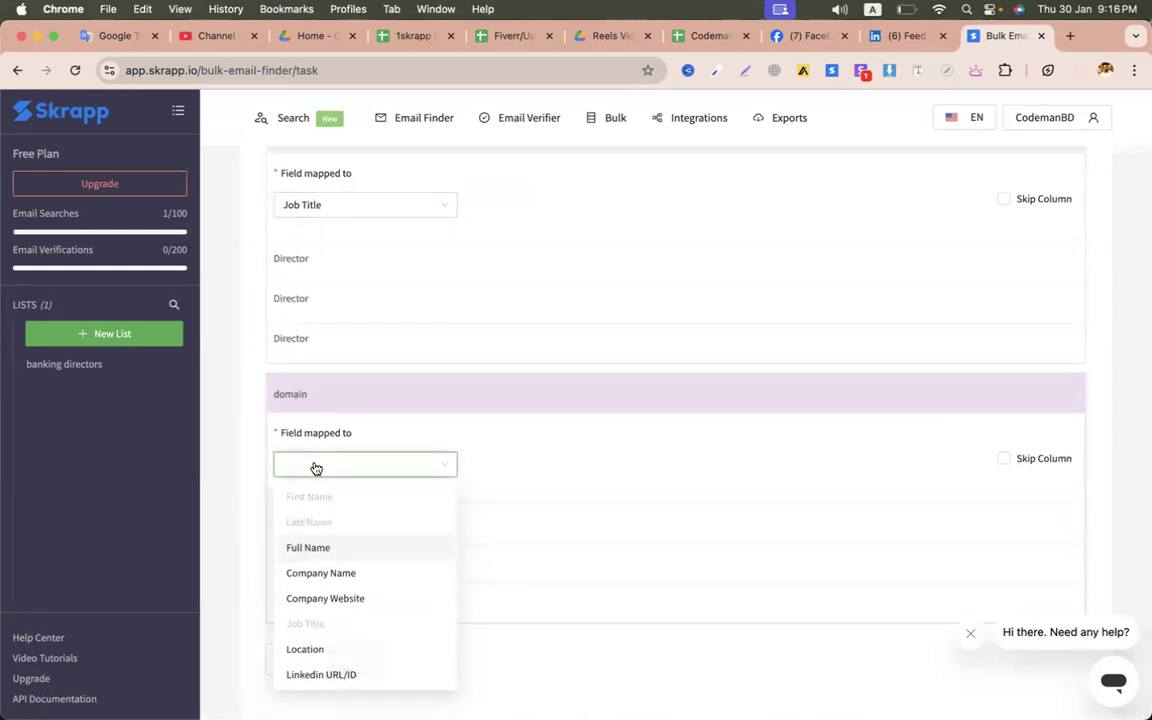
left_click(325, 598)
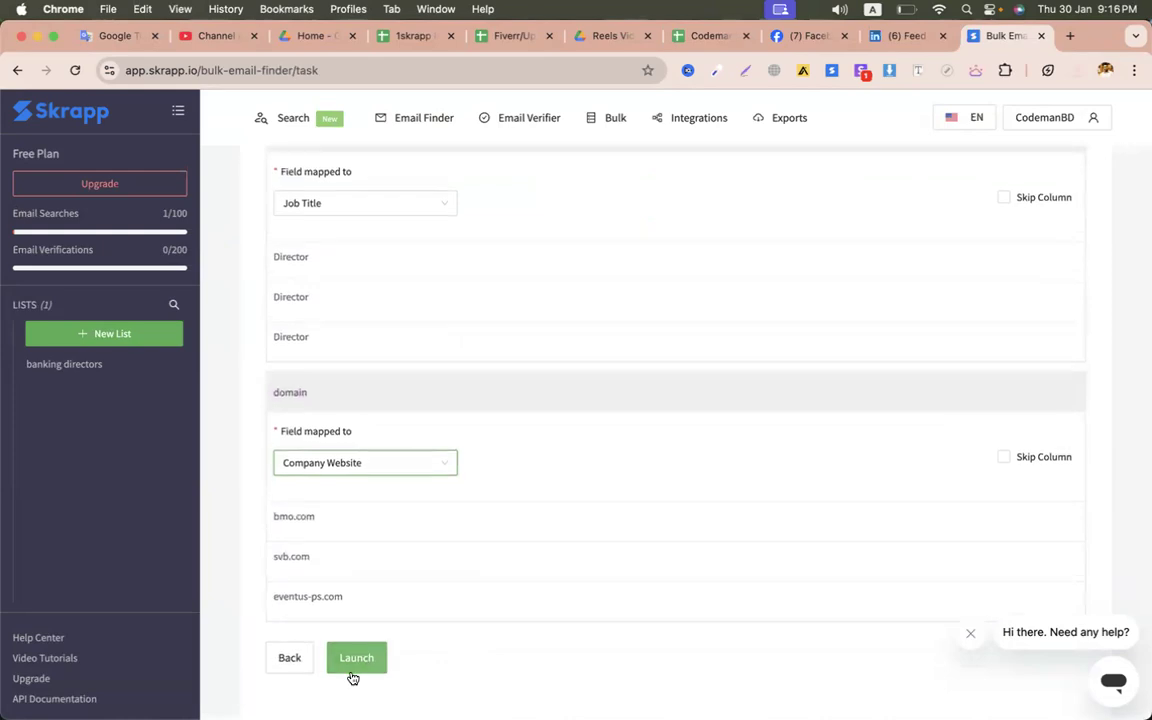
left_click(356, 659)
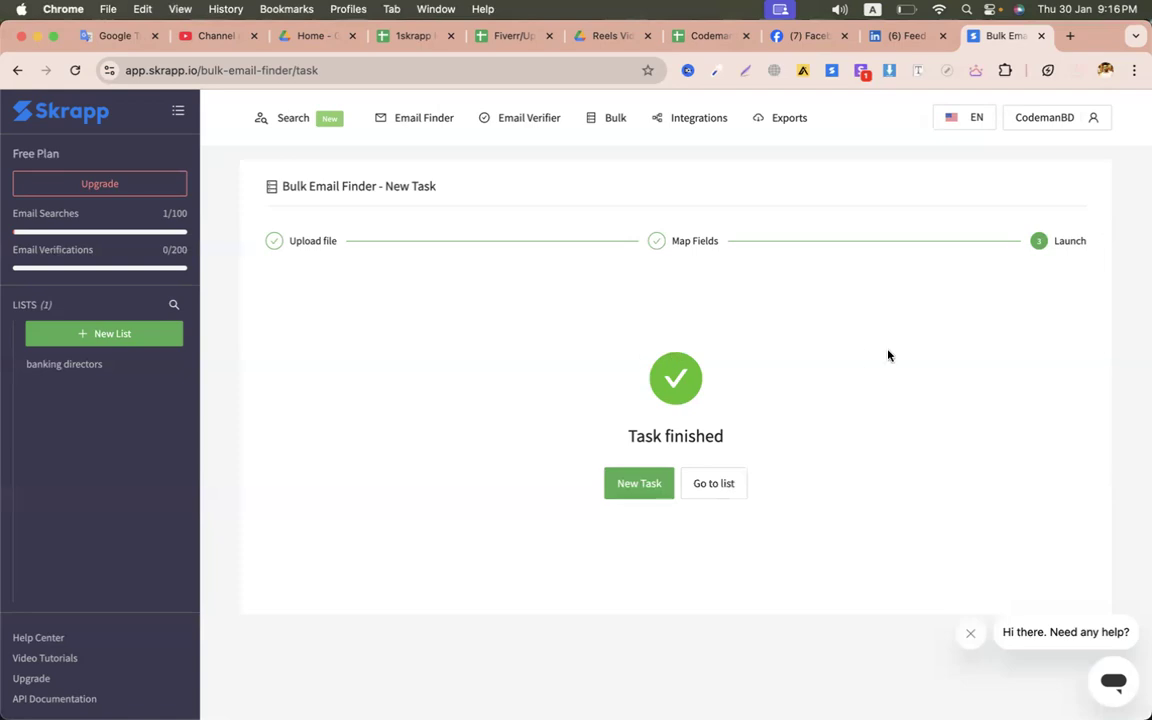
- Open the banking directors results list and collapse the first lead's details
left_click(731, 485)
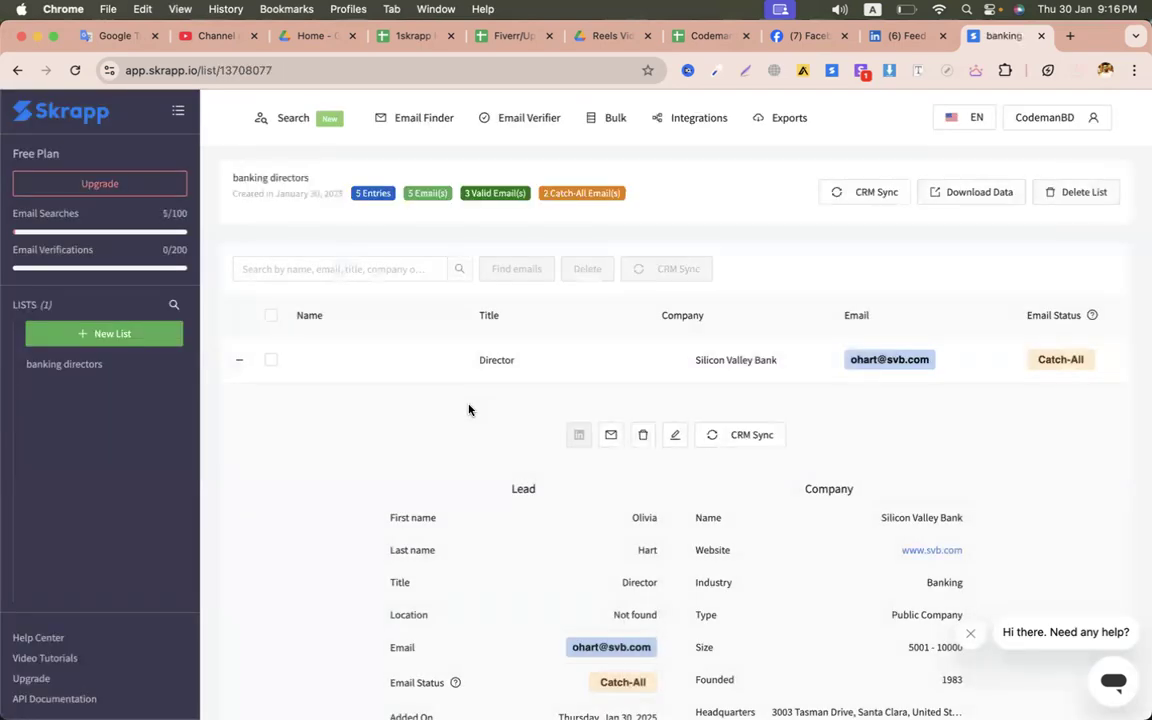
mouse_move(373, 207)
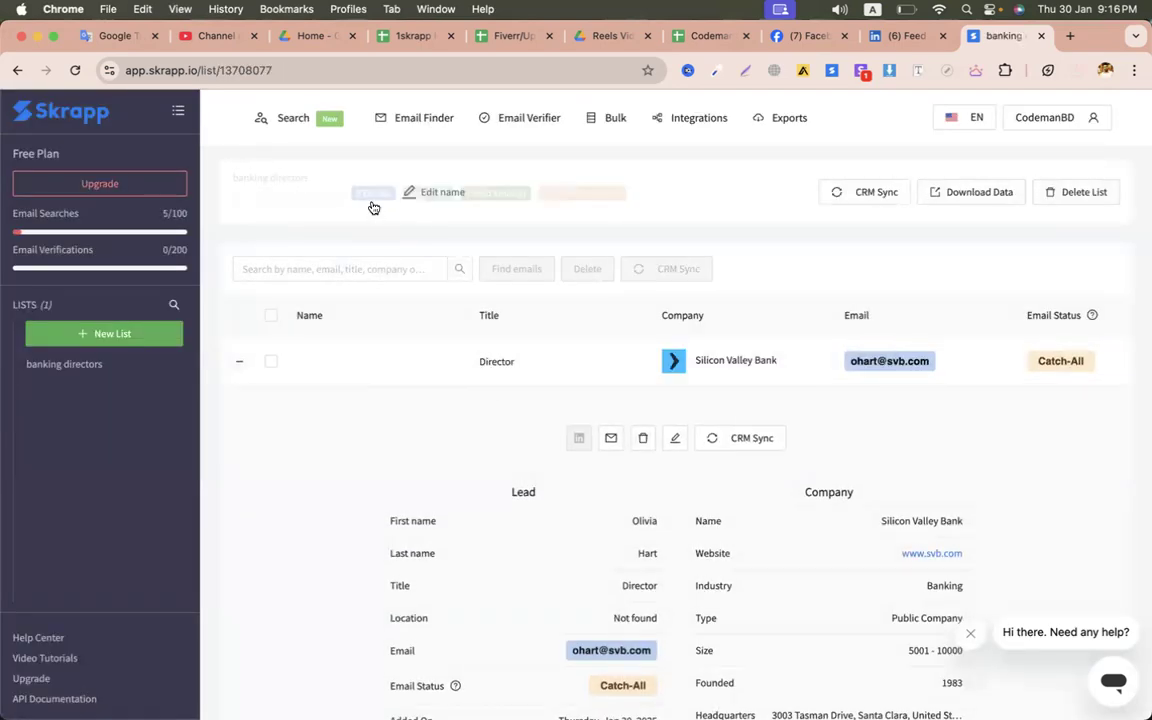
scroll(342, 432, "down", 8)
scroll(342, 432, "up", 1)
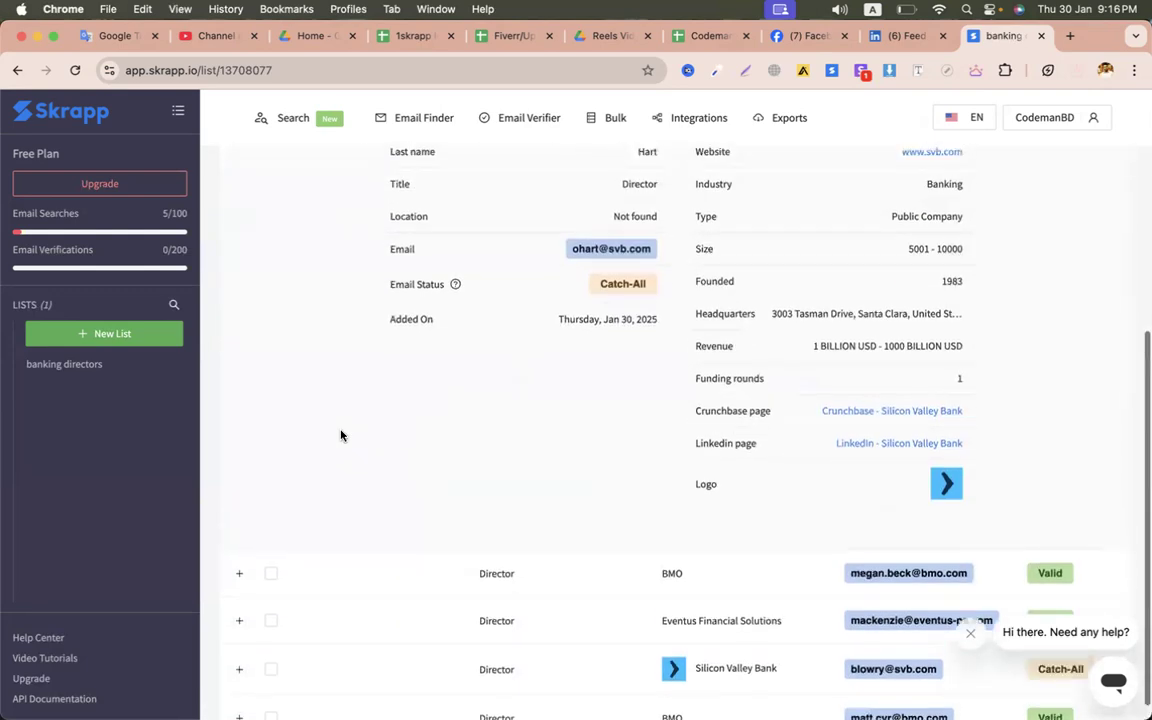
scroll(340, 435, "up", 3)
left_click(238, 258)
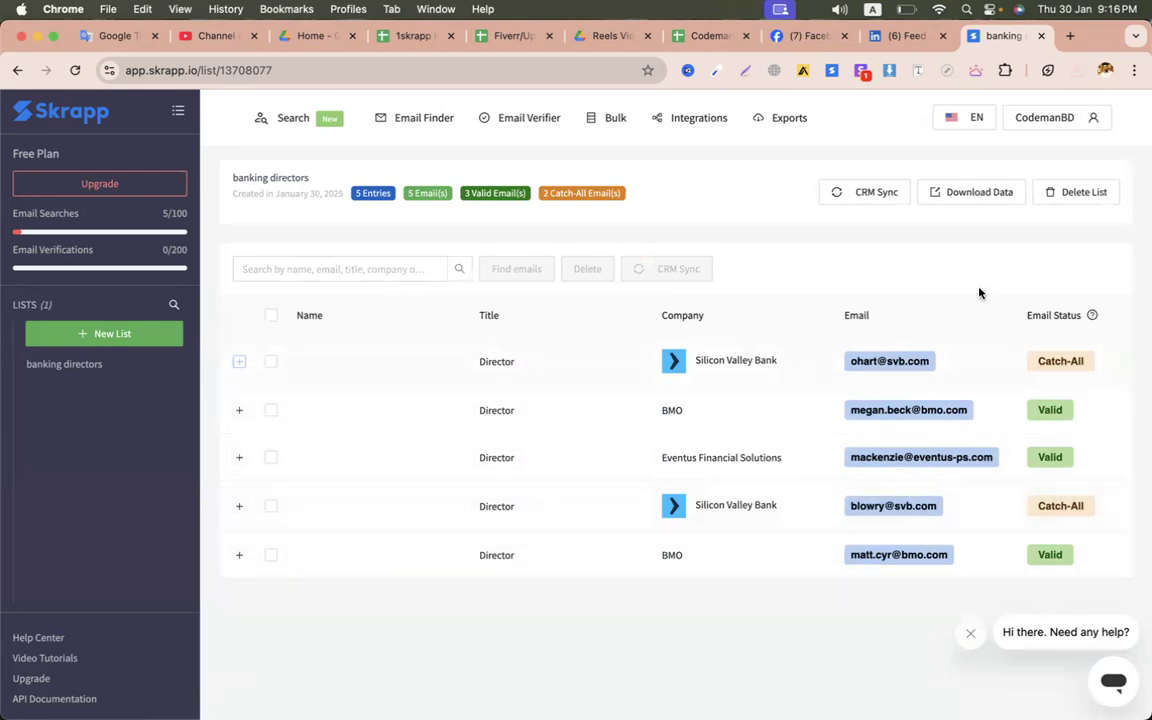
- Download the banking directors list as a CSV file
left_click(972, 192)
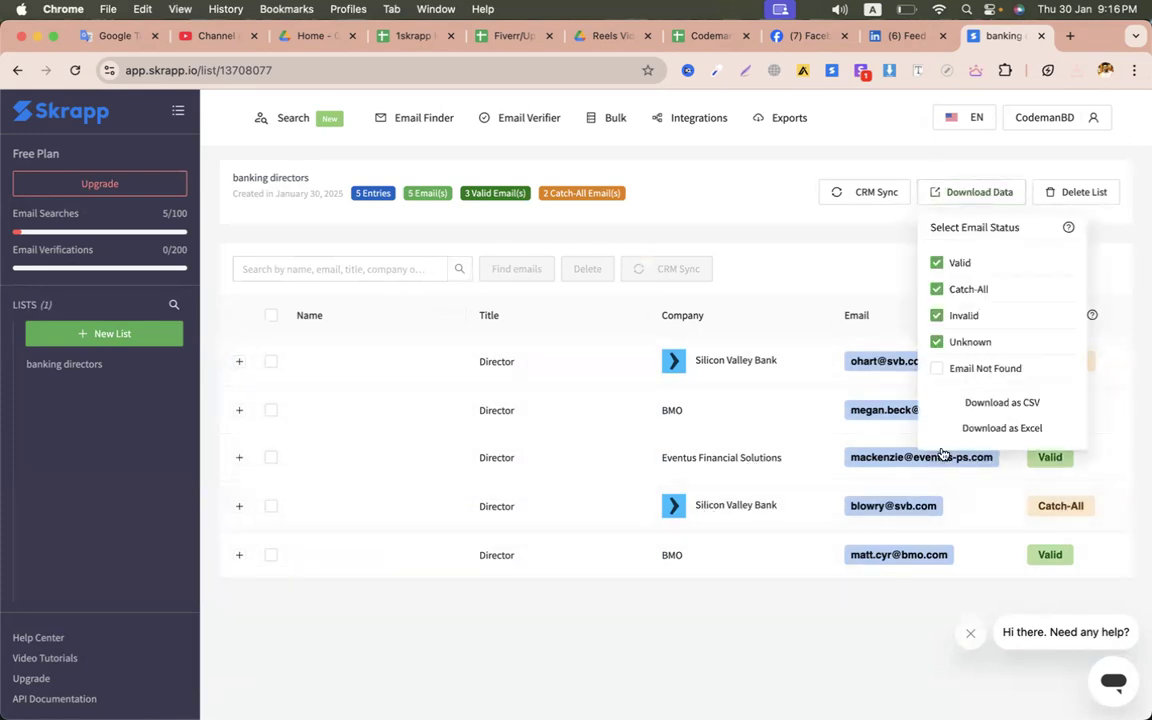
left_click(1027, 404)
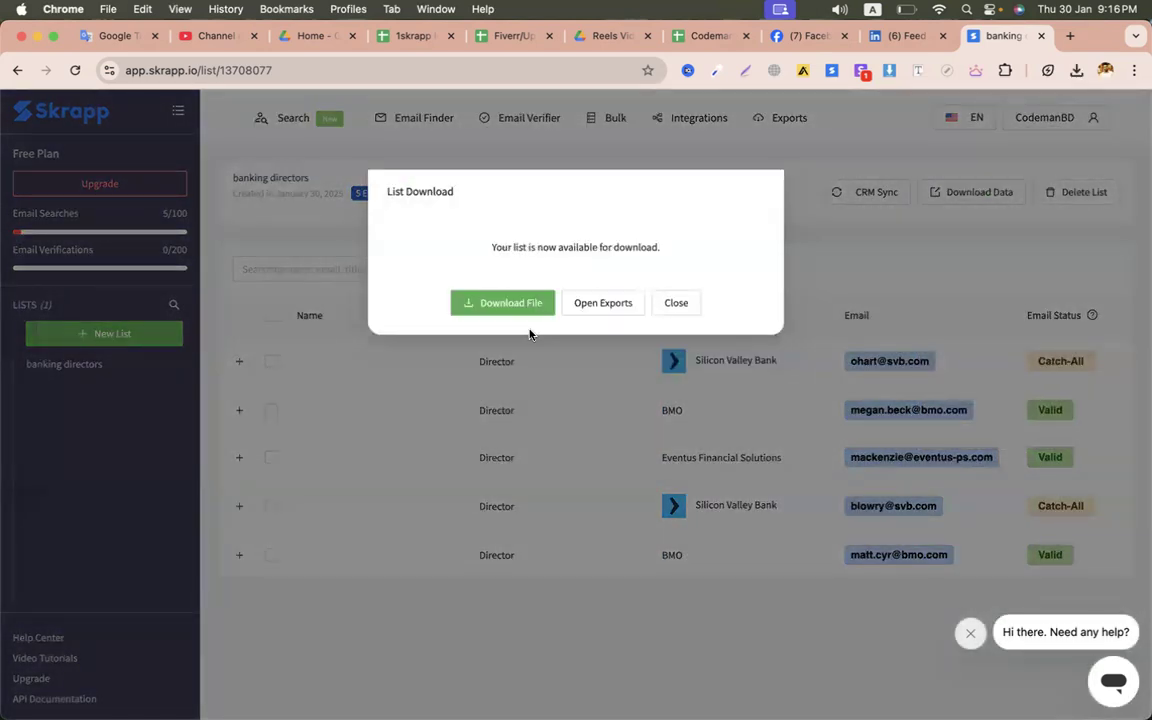
left_click(507, 298)
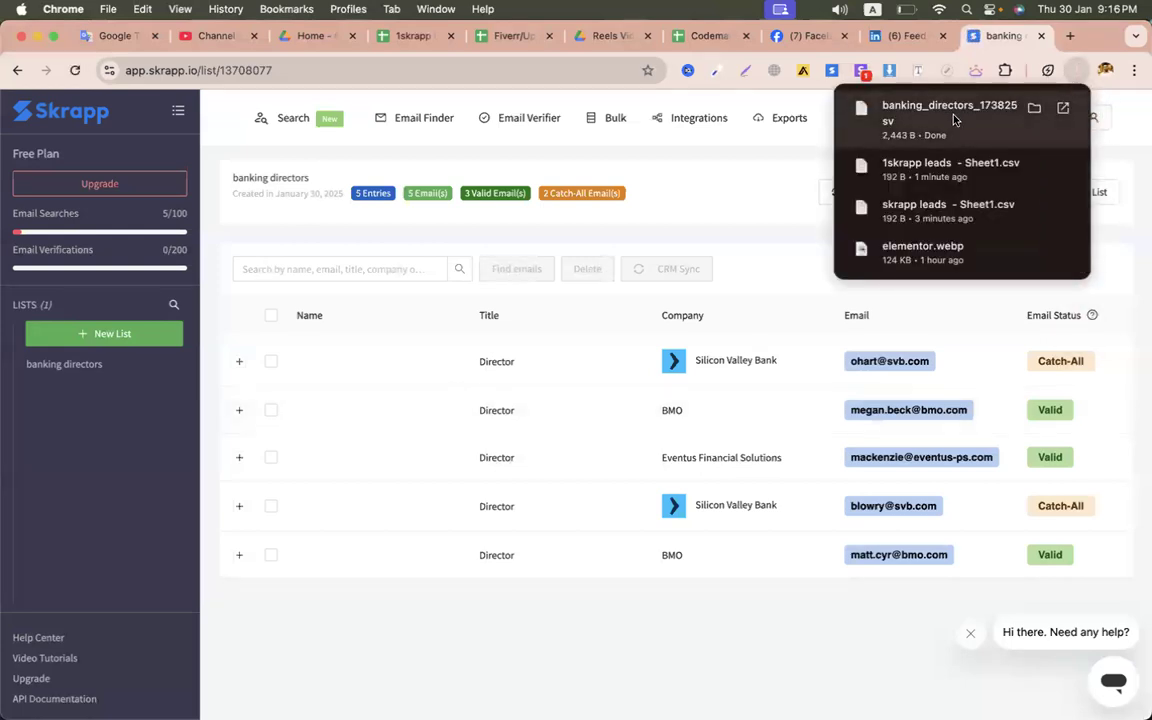
left_click(605, 36)
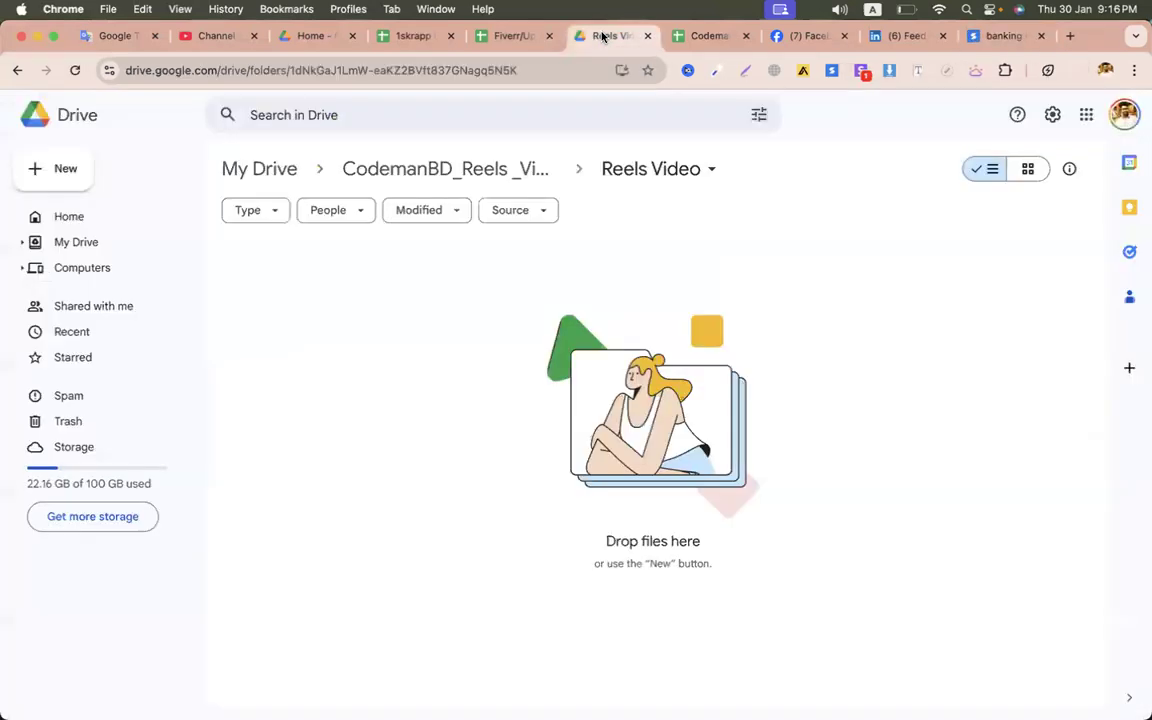
- Upload the banking_directors CSV export to Google Drive
left_click(310, 36)
left_click(80, 170)
left_click(105, 200)
type("ban")
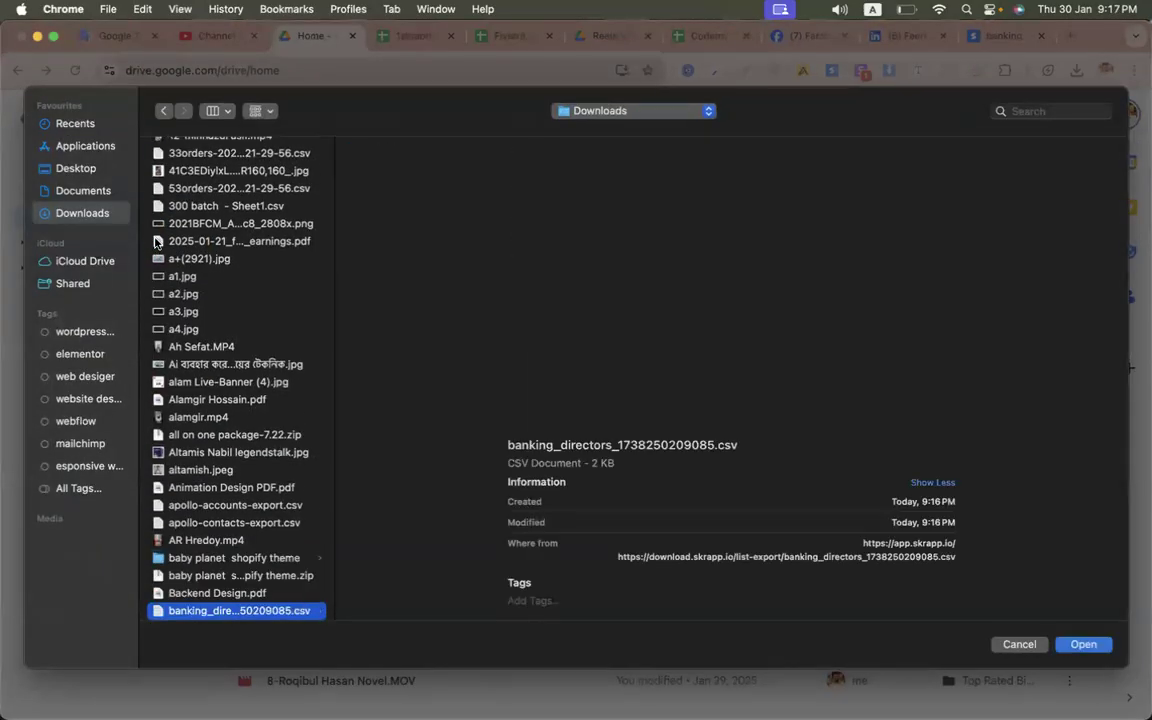
key("Return")
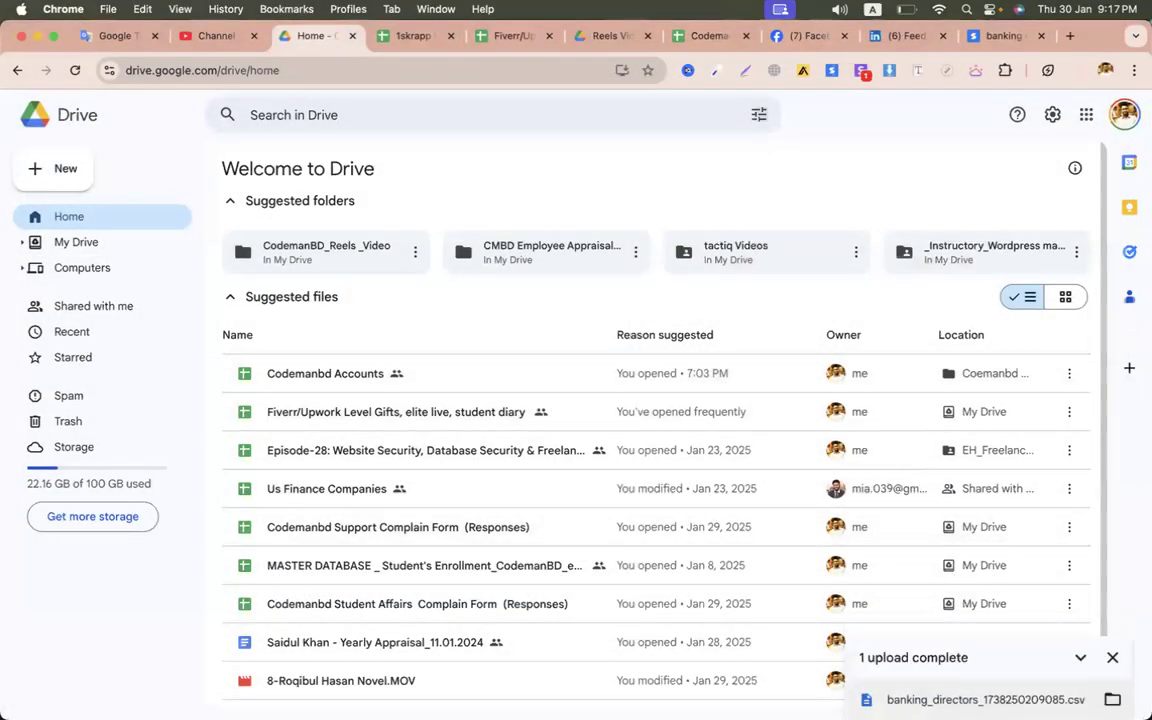
- Open banking_directors_1738250209085.csv with Google Sheets
left_click(998, 704)
left_click(578, 116)
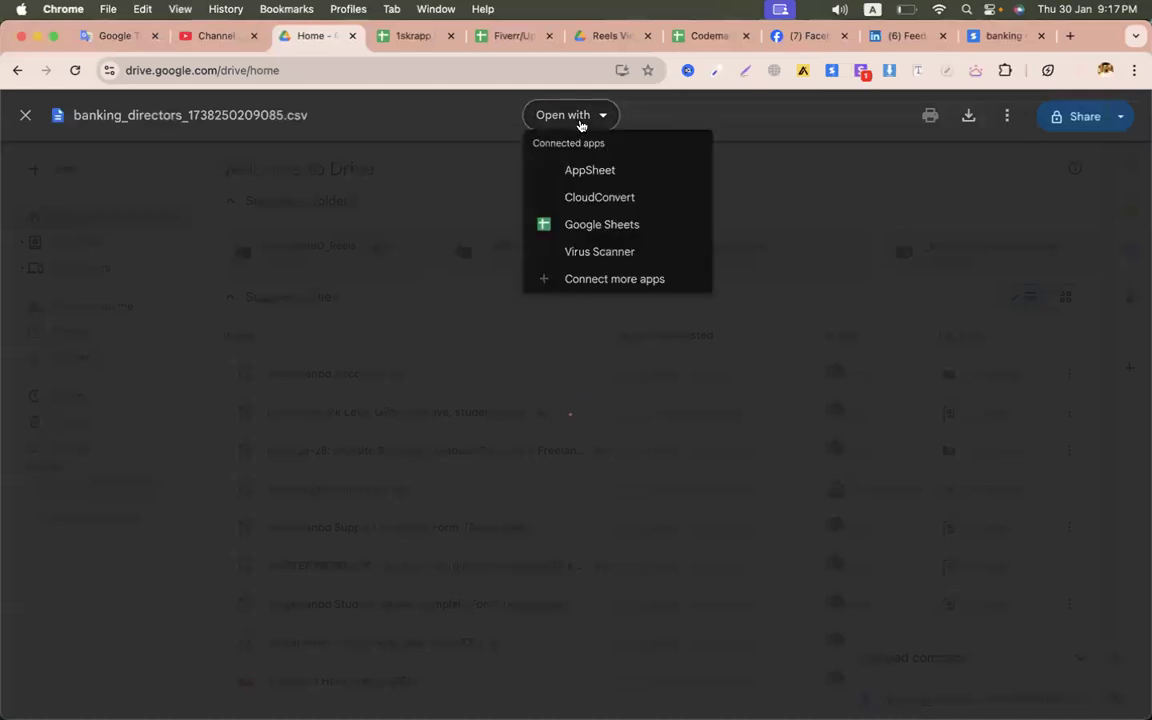
left_click(590, 222)
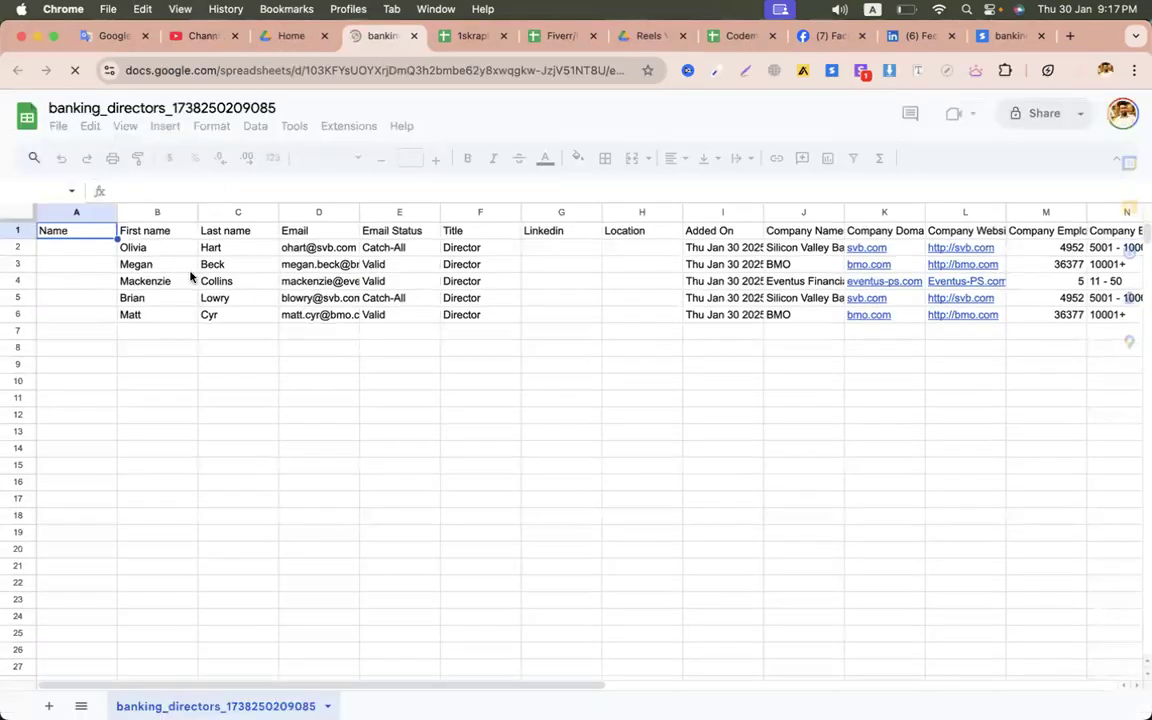
- Delete the old Name column and the Email Status column
right_click(70, 212)
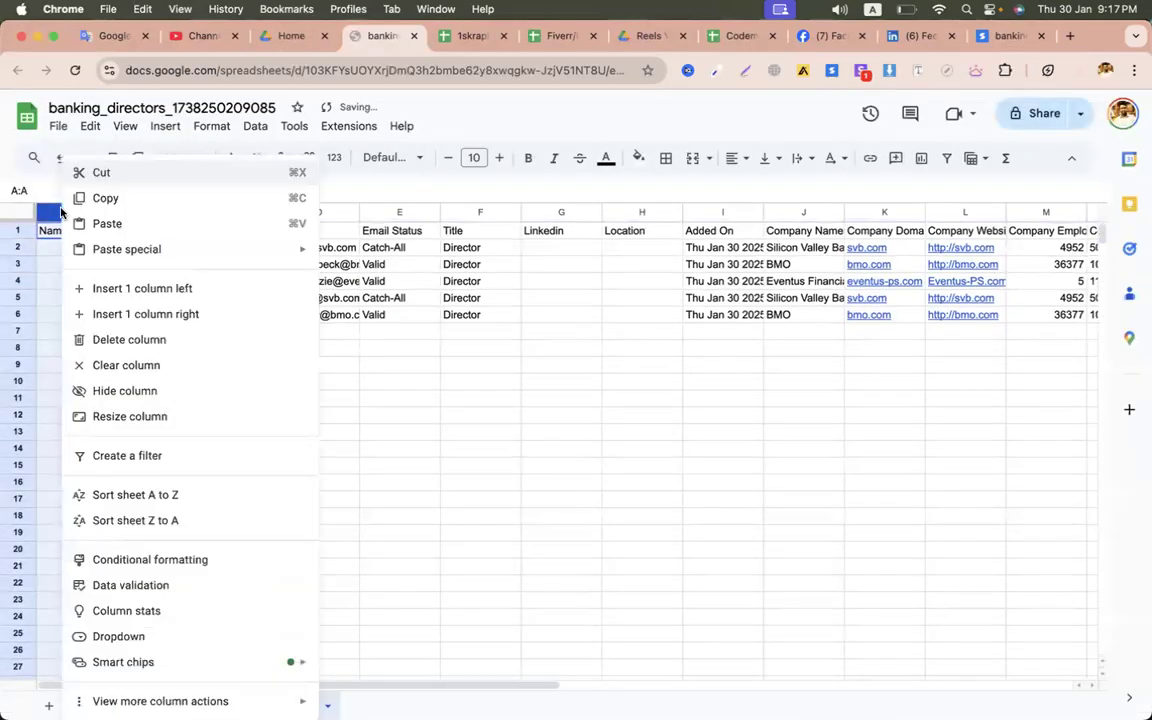
left_click(152, 343)
left_click_drag(77, 250, 147, 329)
left_click_drag(230, 281, 240, 322)
left_click(305, 315)
left_click(316, 212)
right_click(316, 212)
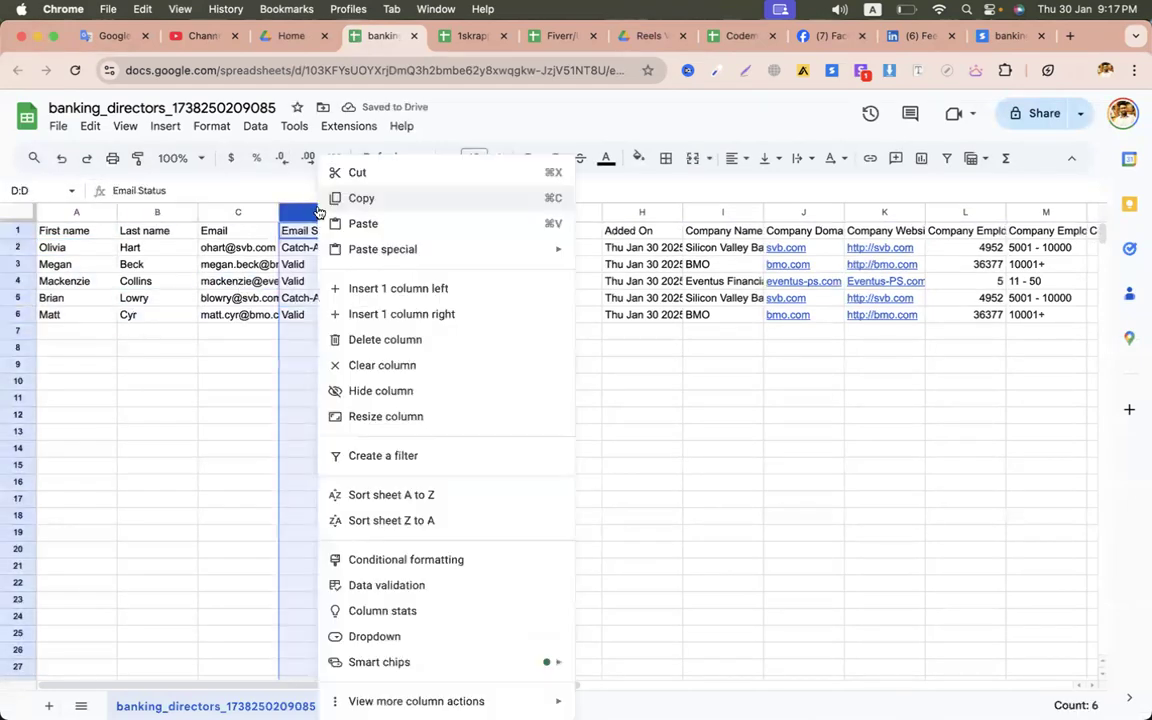
left_click(409, 345)
left_click(399, 431)
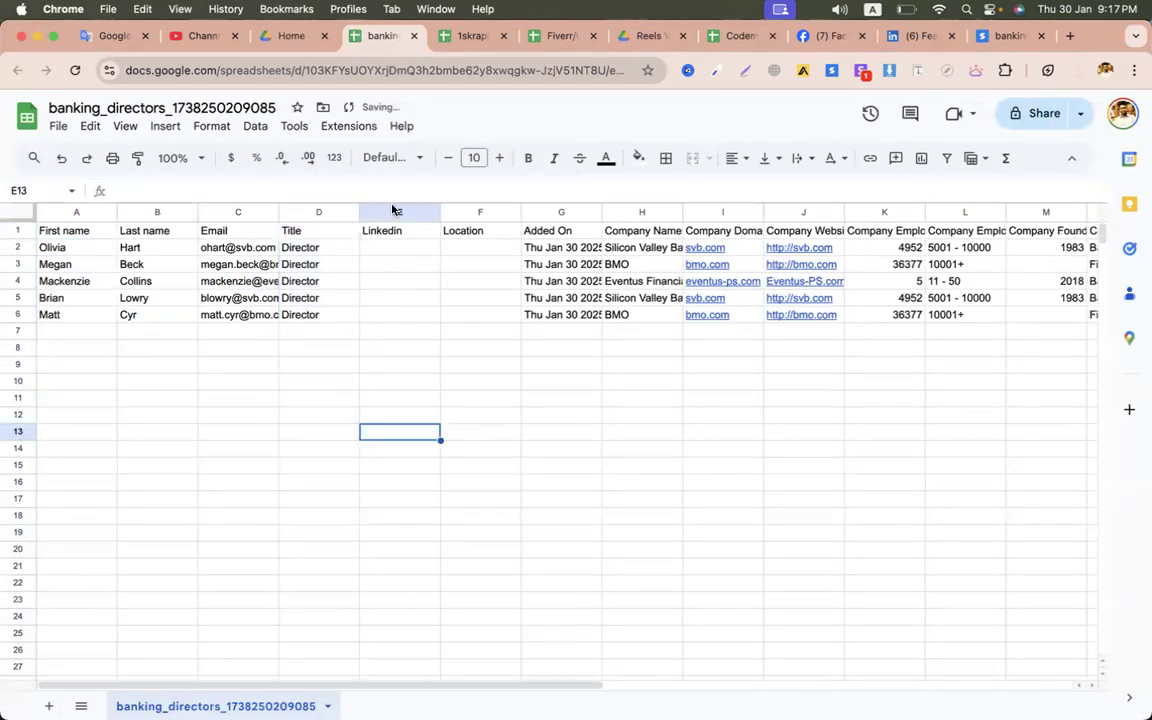
- Delete the Linkedin, Location, Added On and Company Domain columns
left_click(399, 212)
left_click_drag(399, 212, 561, 212)
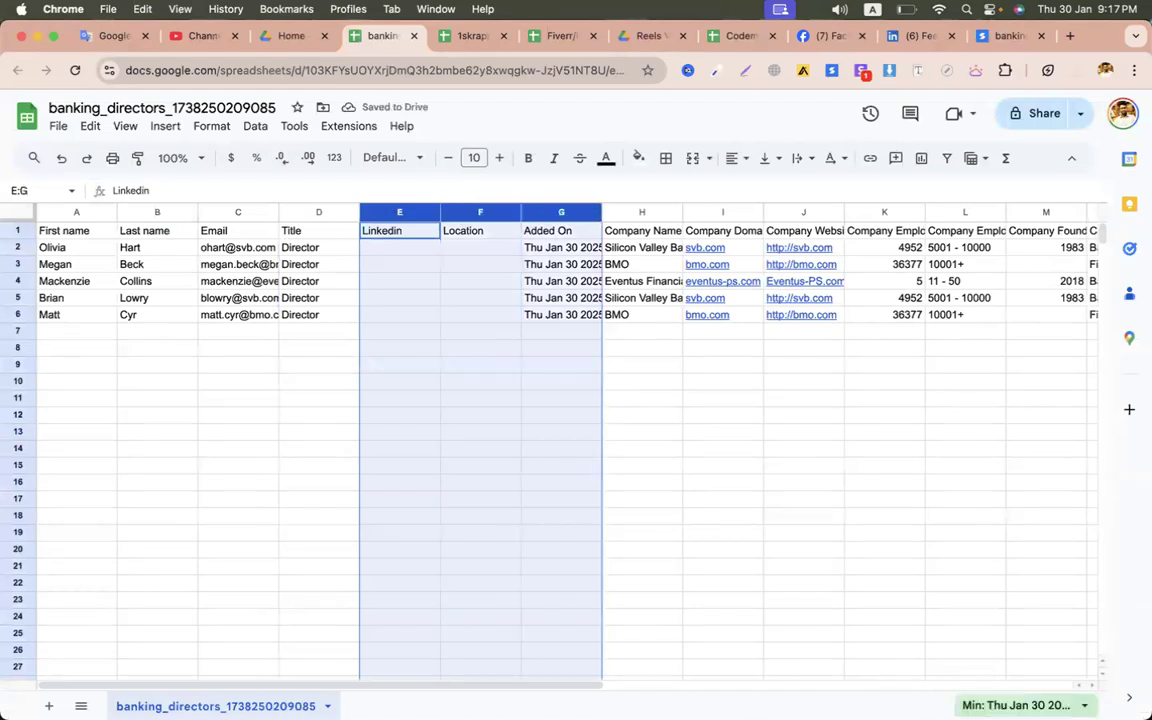
right_click(424, 307)
left_click(465, 336)
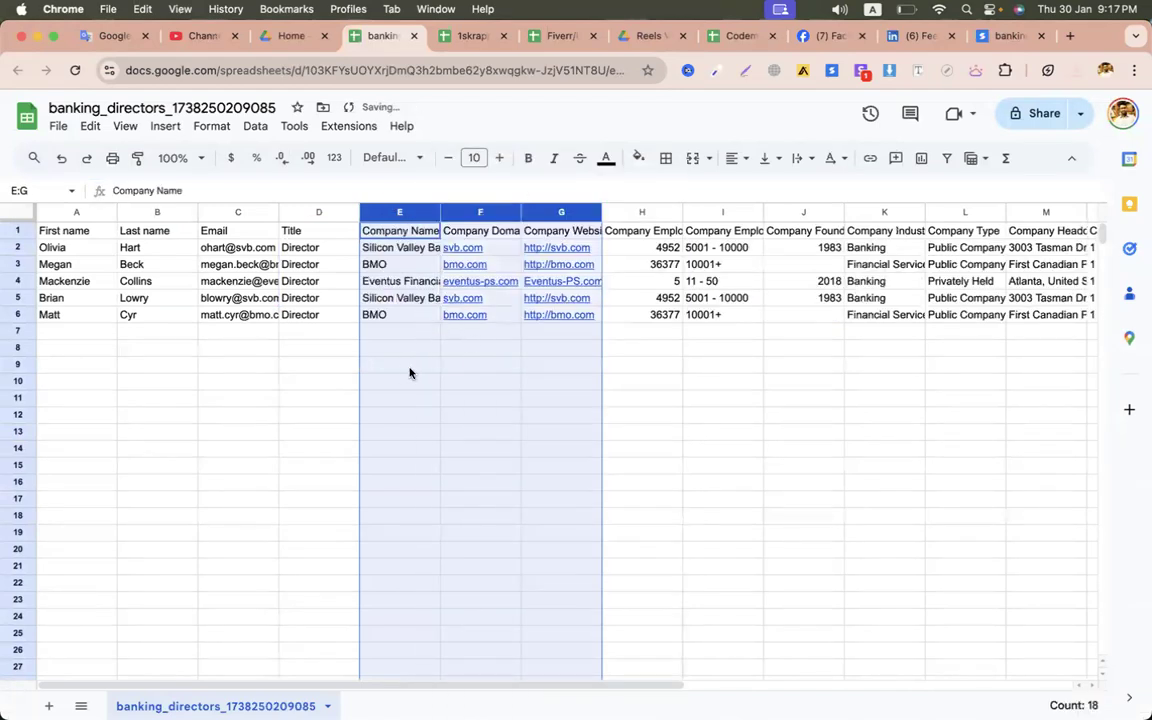
left_click(409, 372)
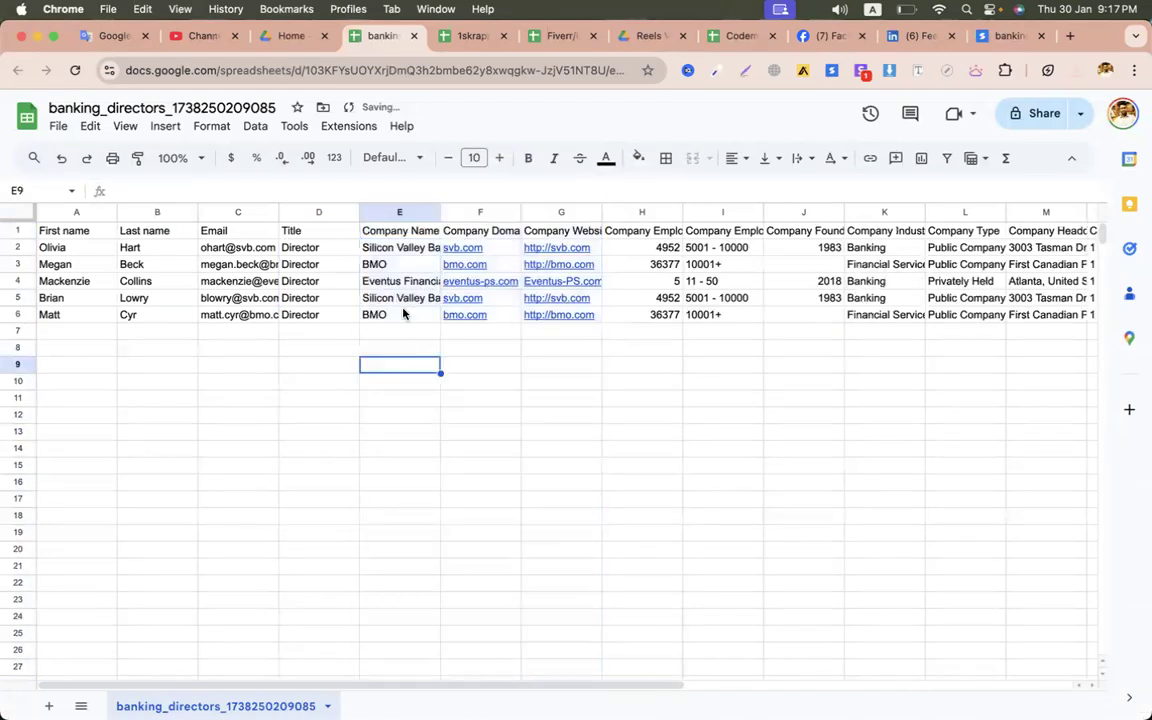
left_click(557, 211)
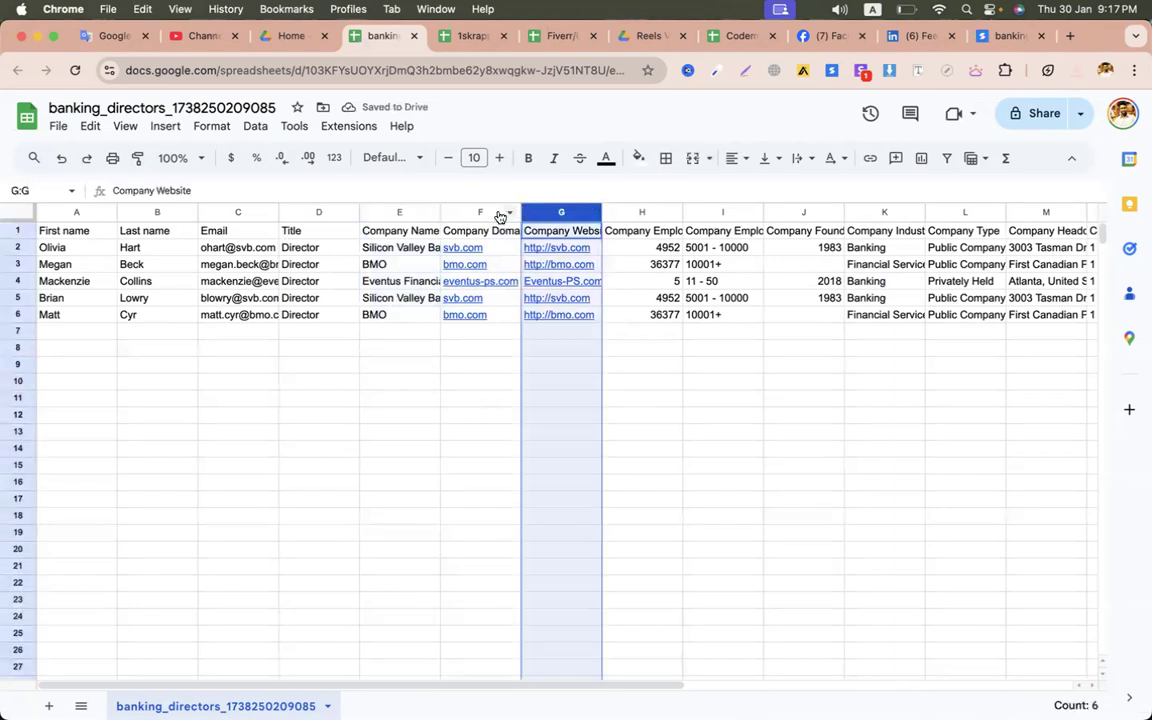
right_click(462, 212)
left_click(597, 337)
left_click(722, 380)
- Delete columns P through T
left_click_drag(560, 231, 571, 318)
left_click_drag(657, 247, 650, 321)
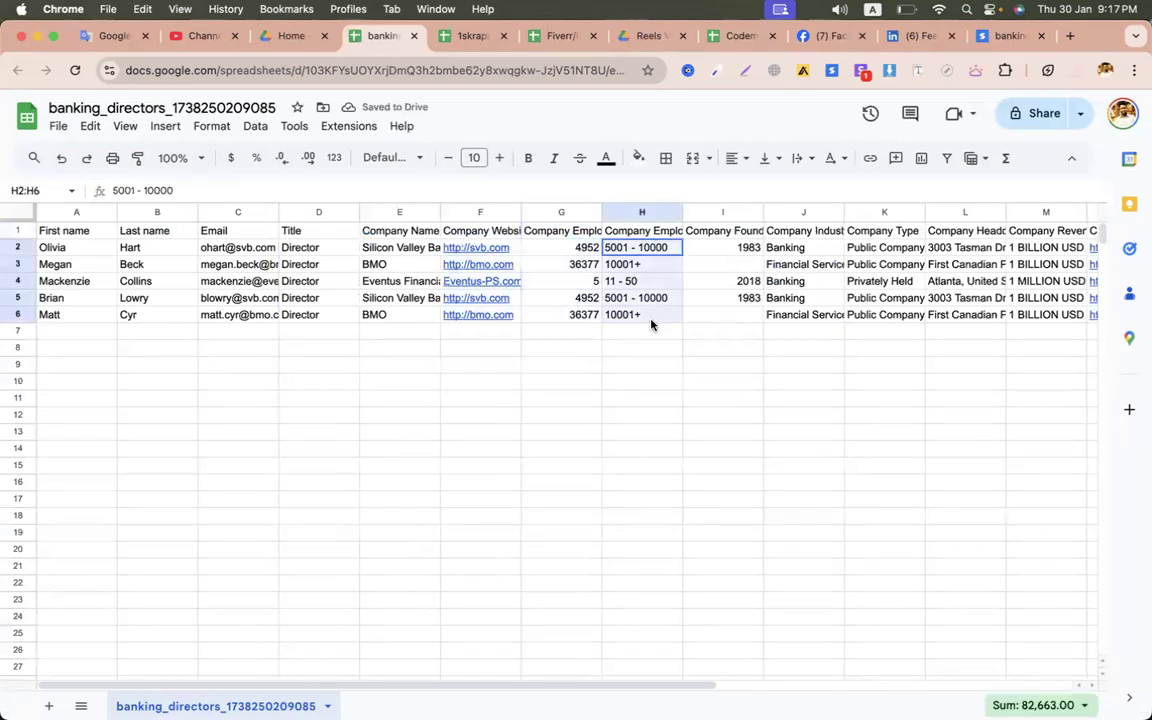
left_click(745, 266)
left_click(819, 298)
scroll(819, 298, "right", 10)
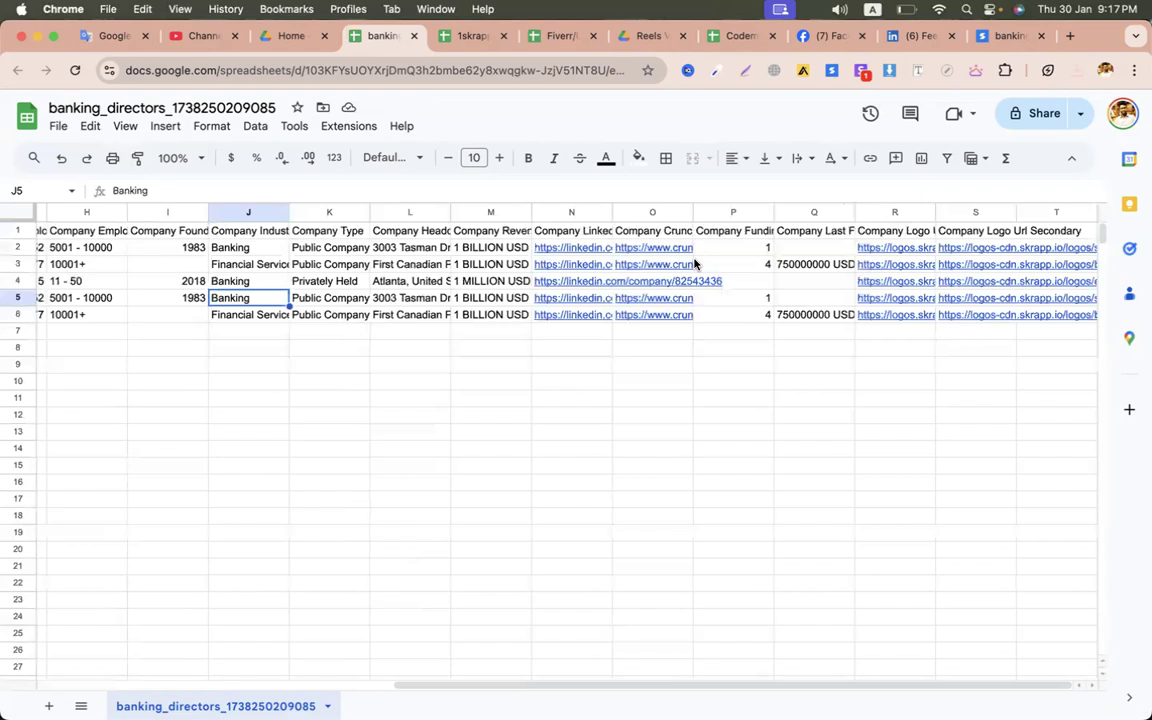
left_click_drag(733, 212, 1056, 212)
right_click(817, 278)
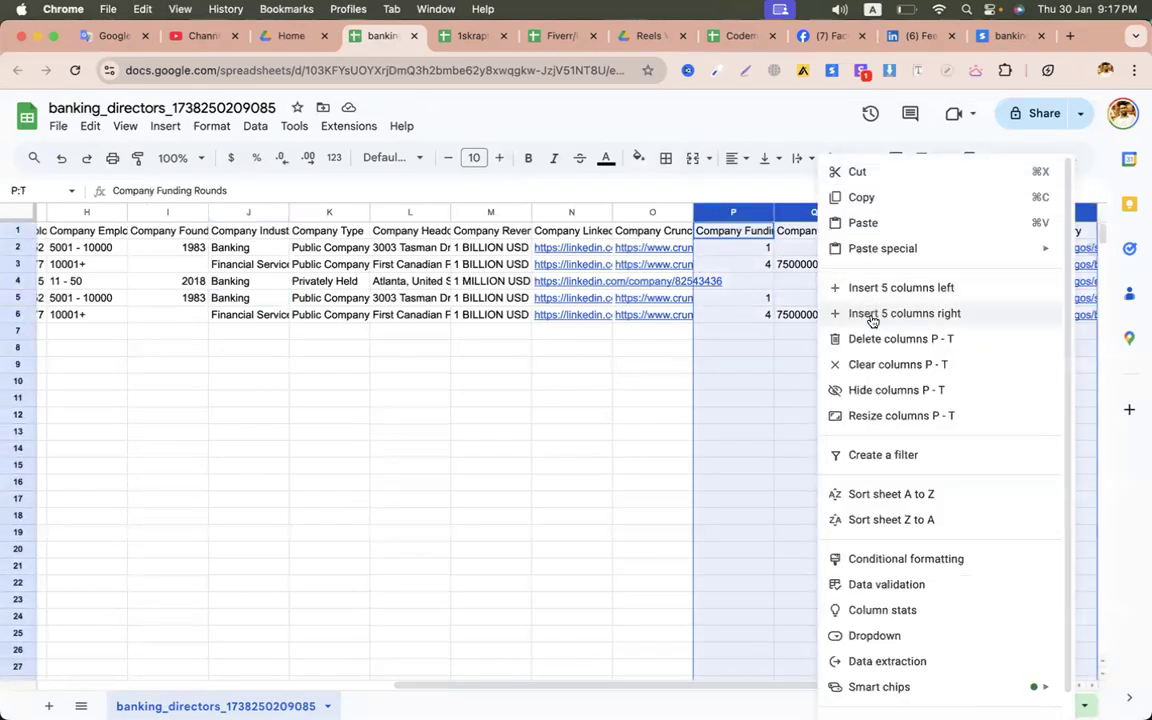
left_click(900, 338)
left_click(600, 346)
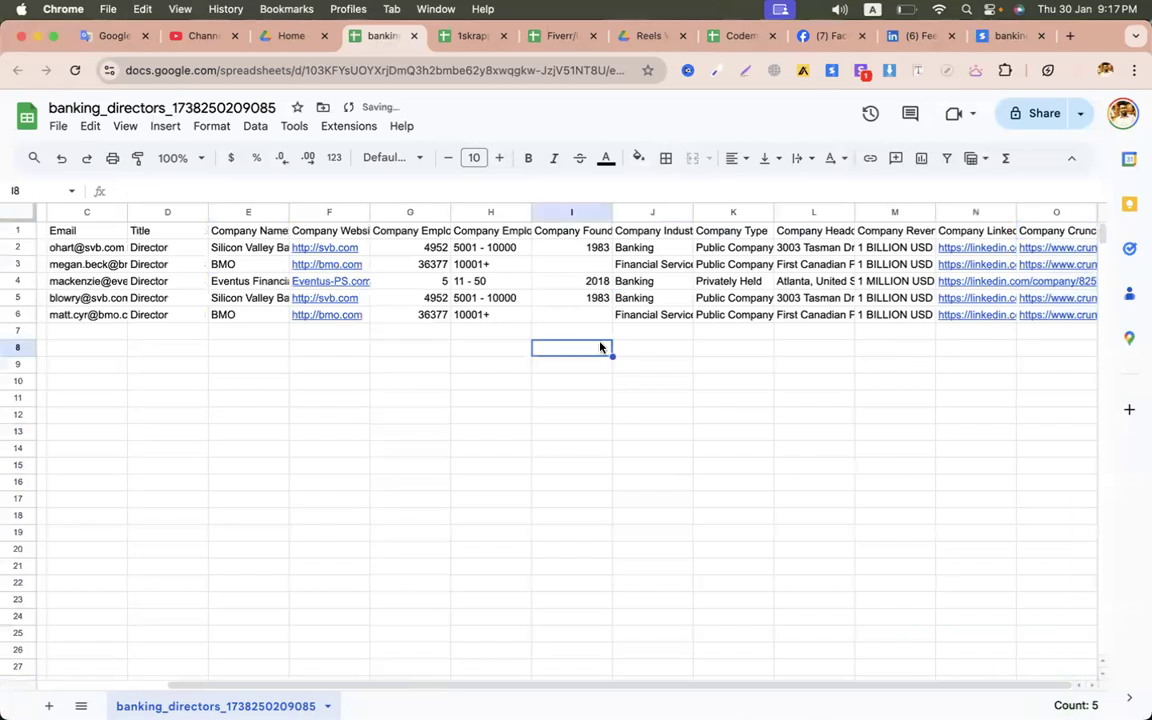
- Delete the Company Type and Company Founded columns
left_click(784, 213)
left_click(738, 212)
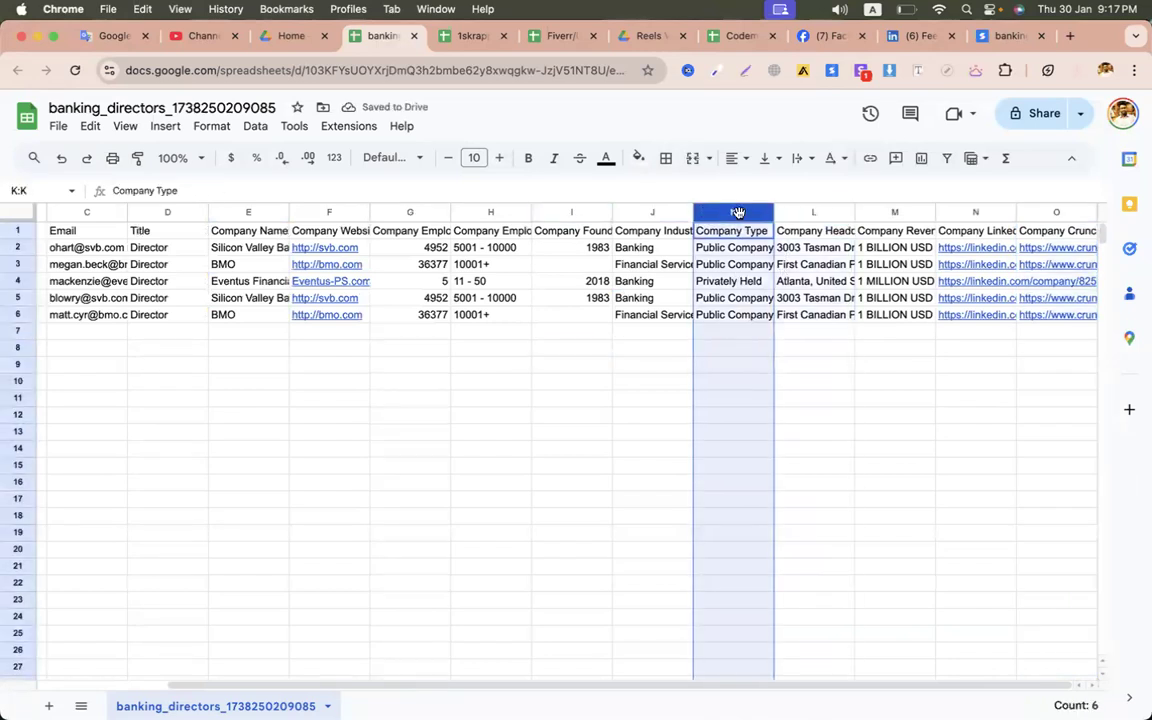
right_click(715, 274)
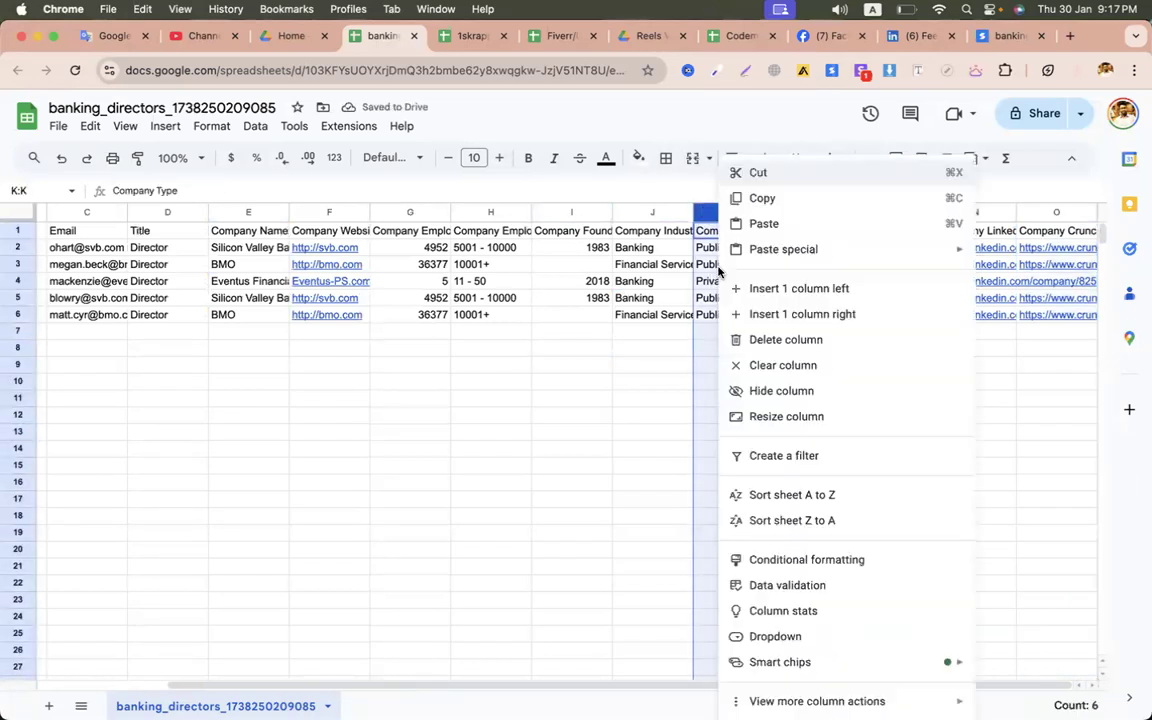
left_click(760, 338)
left_click(682, 304)
right_click(724, 214)
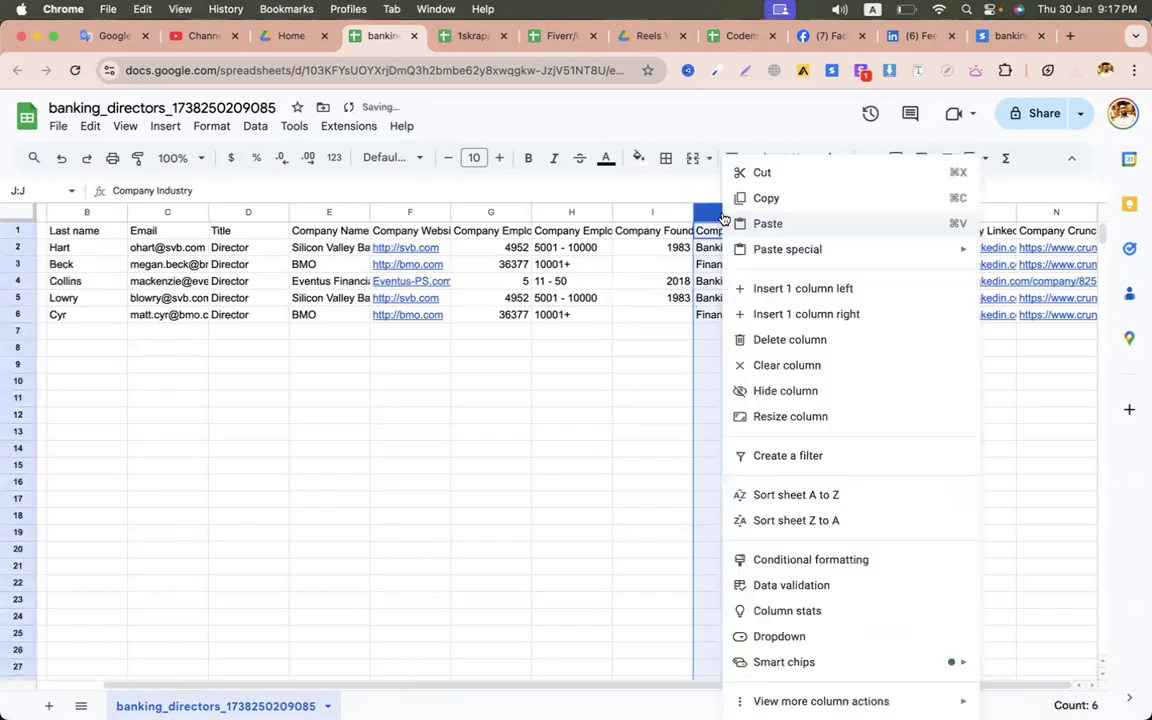
left_click(672, 281)
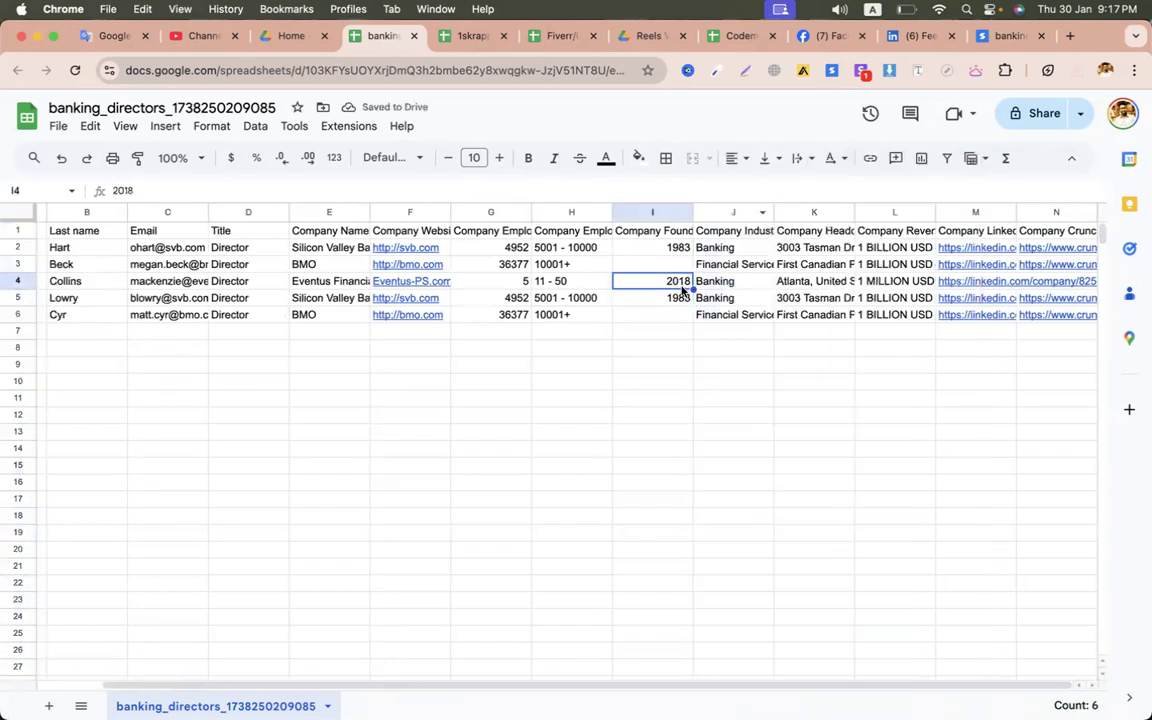
left_click(650, 212)
right_click(651, 212)
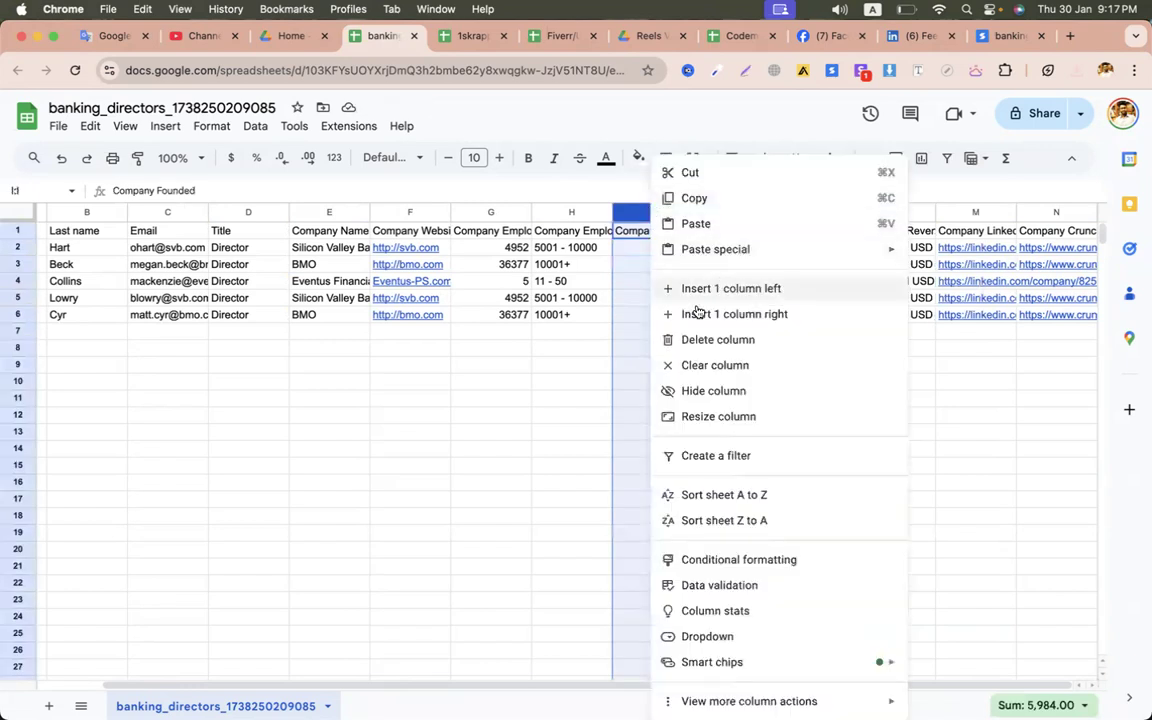
left_click(700, 339)
left_click(561, 381)
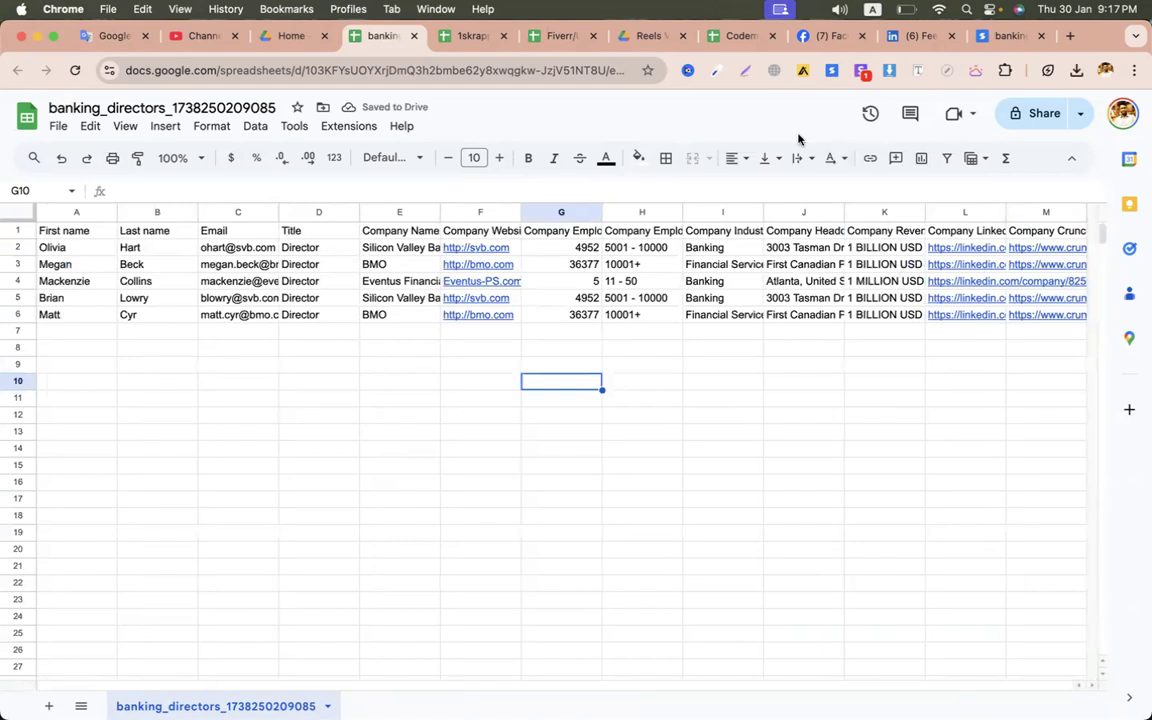
left_click(981, 41)
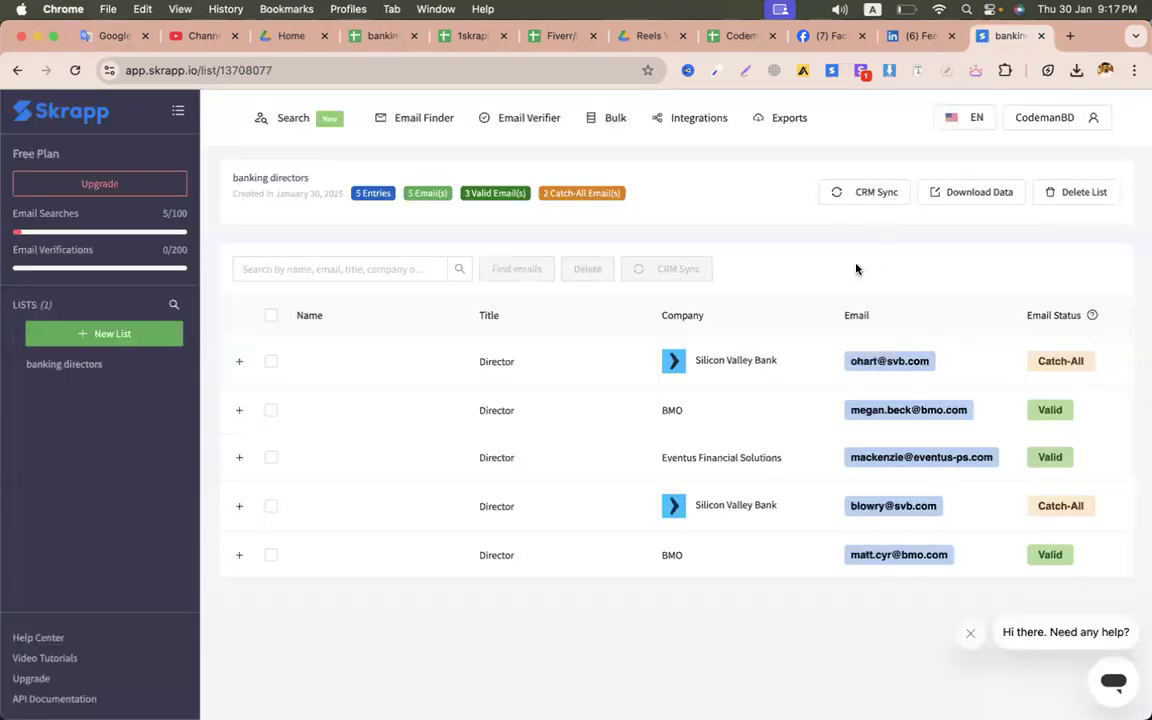
- Open Skrapp's Email Verifier
left_click_drag(163, 215, 168, 215)
left_click(686, 213)
left_click(398, 118)
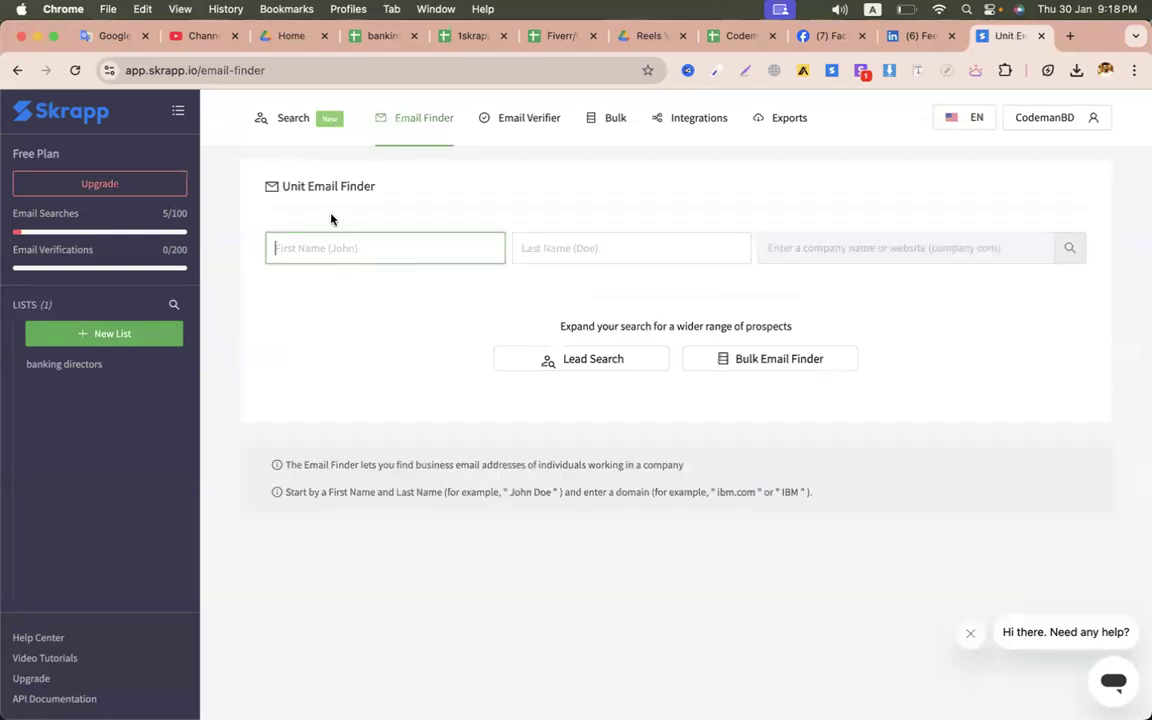
left_click(530, 122)
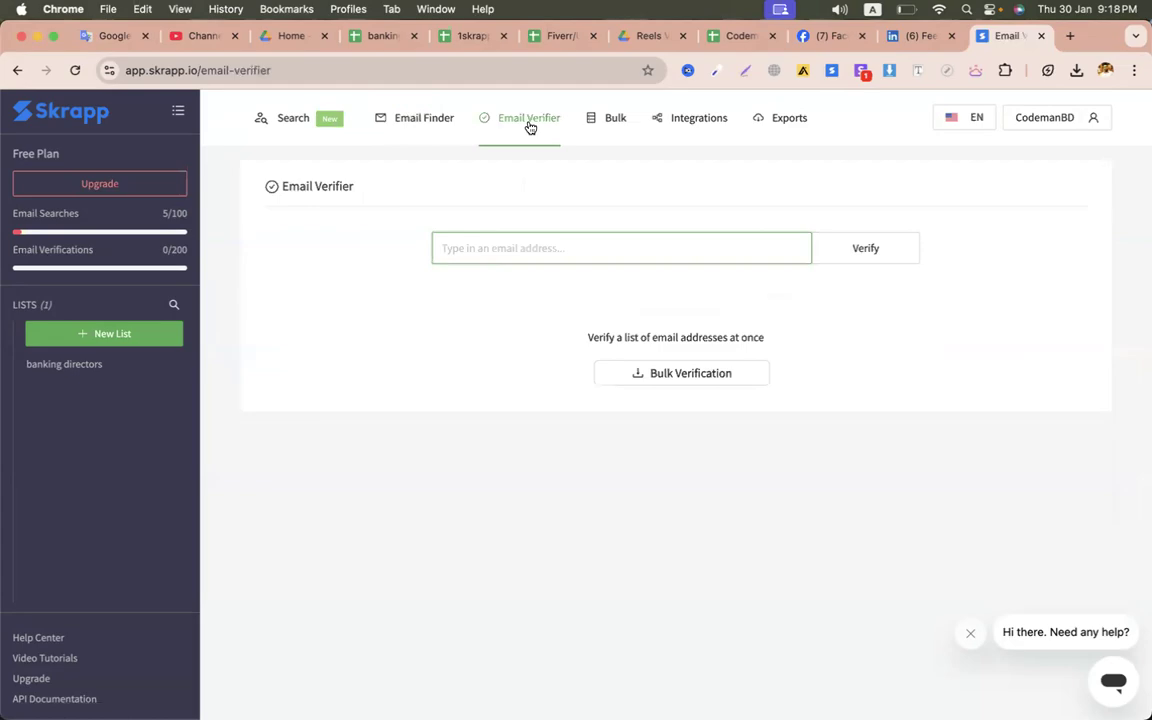
- Verify the Schwab director's email copied from the sheet, getting Valid catch-all
left_click(512, 235)
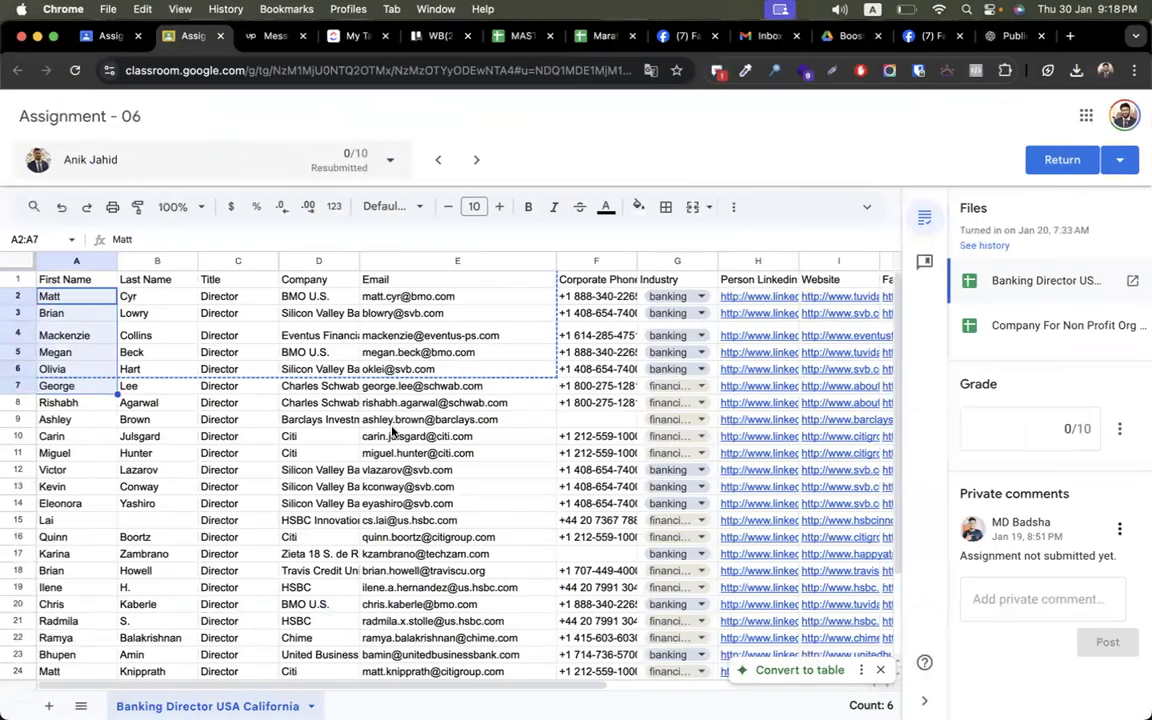
left_click(401, 392)
key("super+c")
key("ctrl+Right")
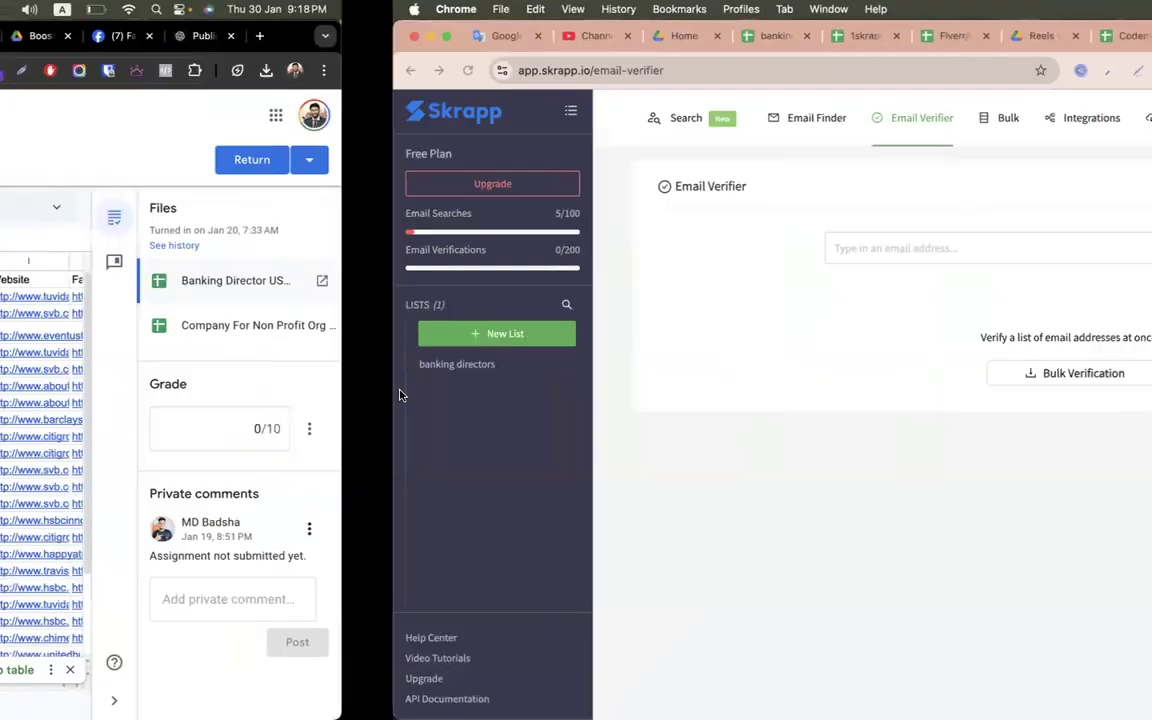
key("super+v")
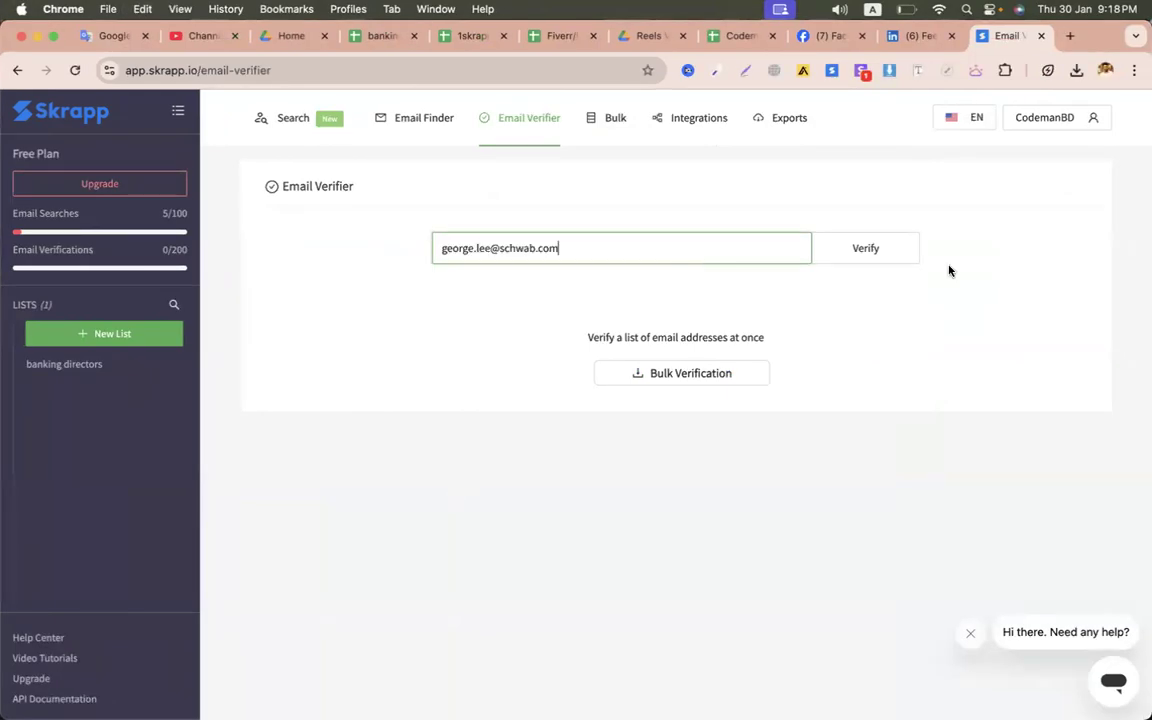
left_click(862, 248)
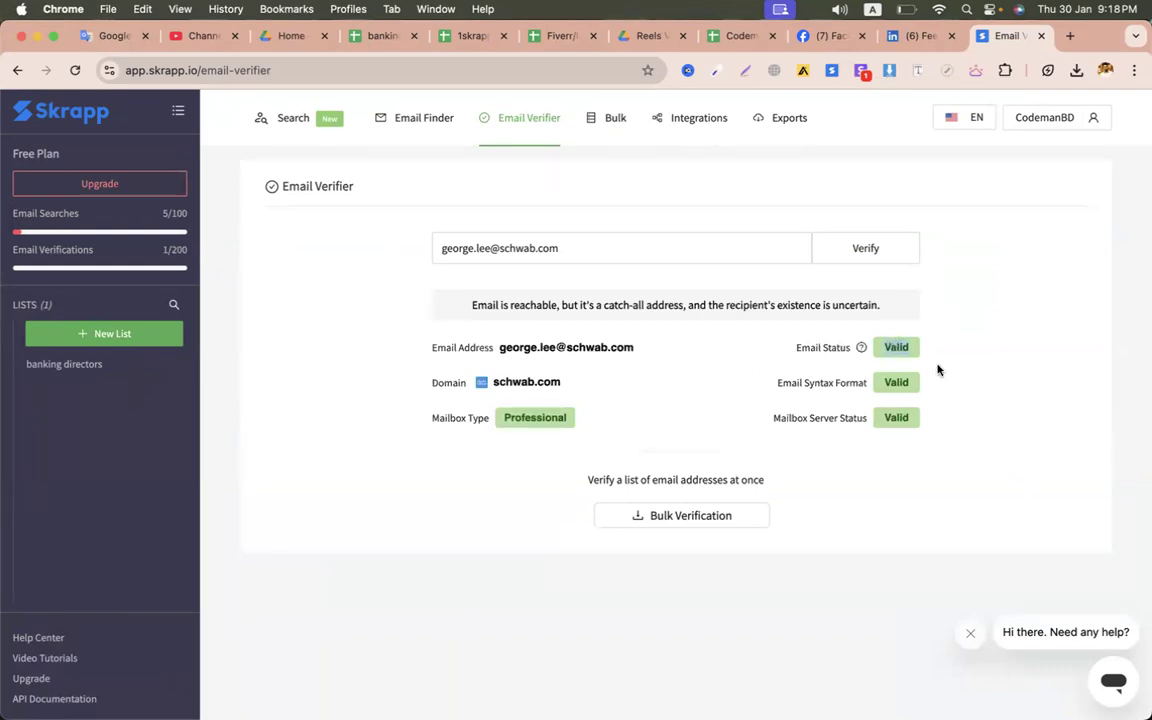
key("ctrl+Left")
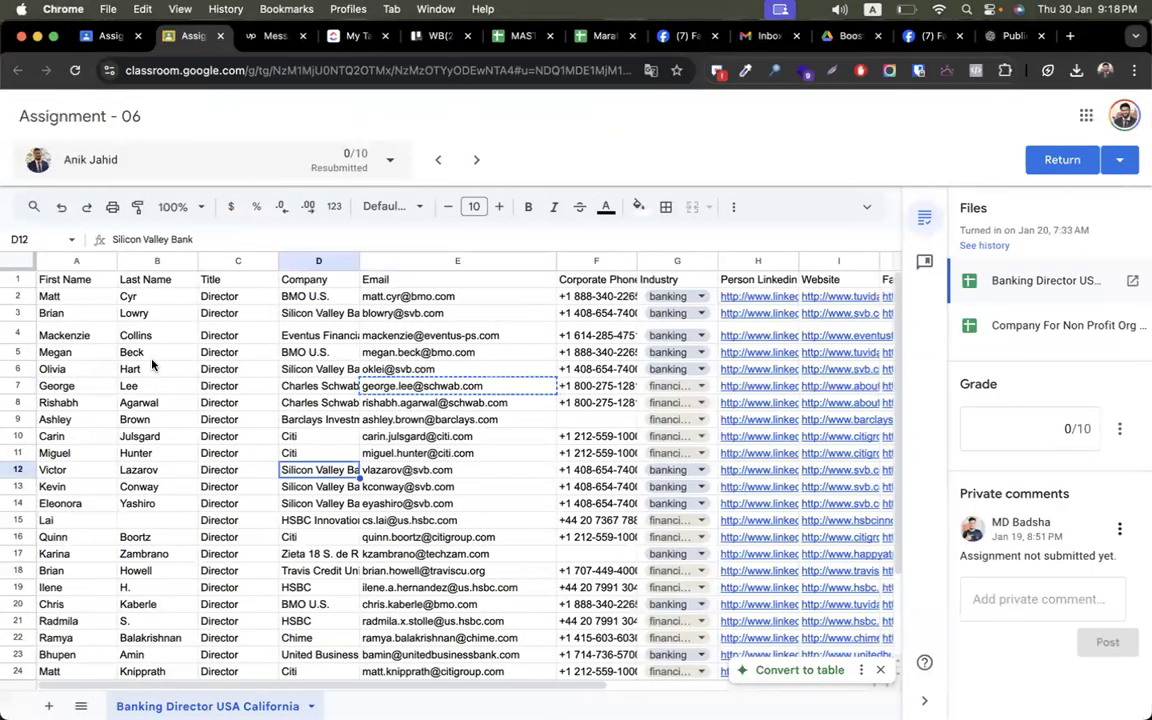
- Copy the next block of seven contacts and paste them at A1 of the 1skrapp leads sheet
left_click_drag(73, 304, 380, 518)
scroll(380, 514, "down", 3)
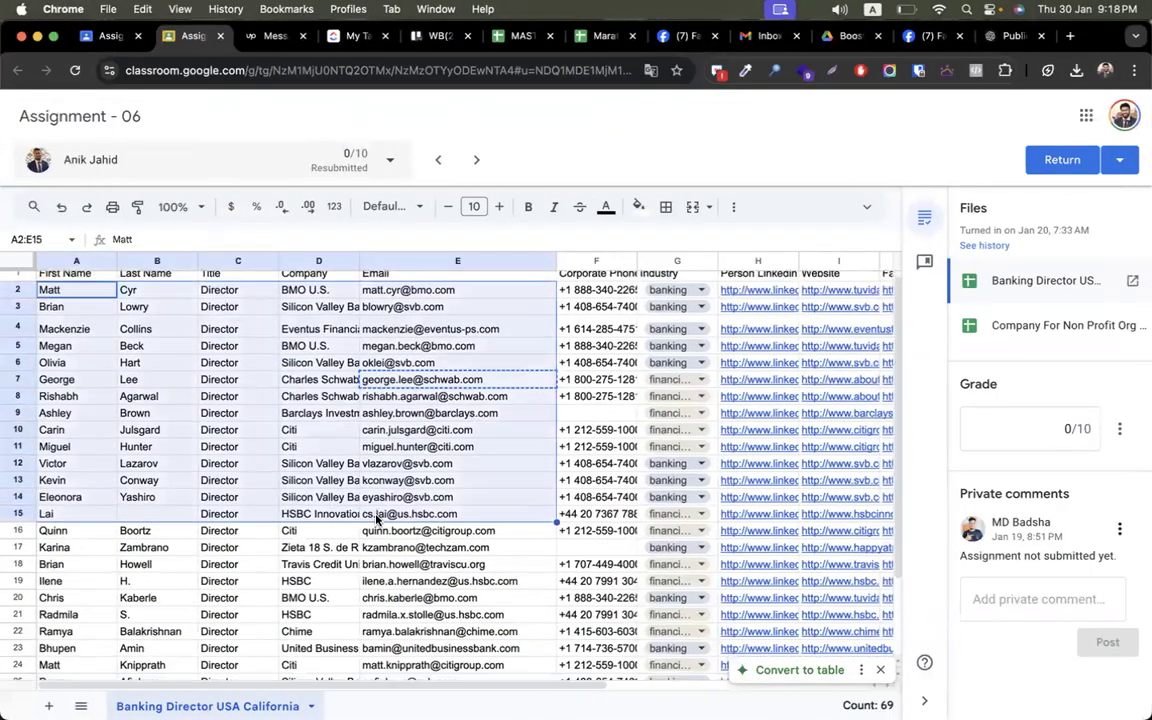
left_click(238, 463)
left_click_drag(55, 430, 450, 531)
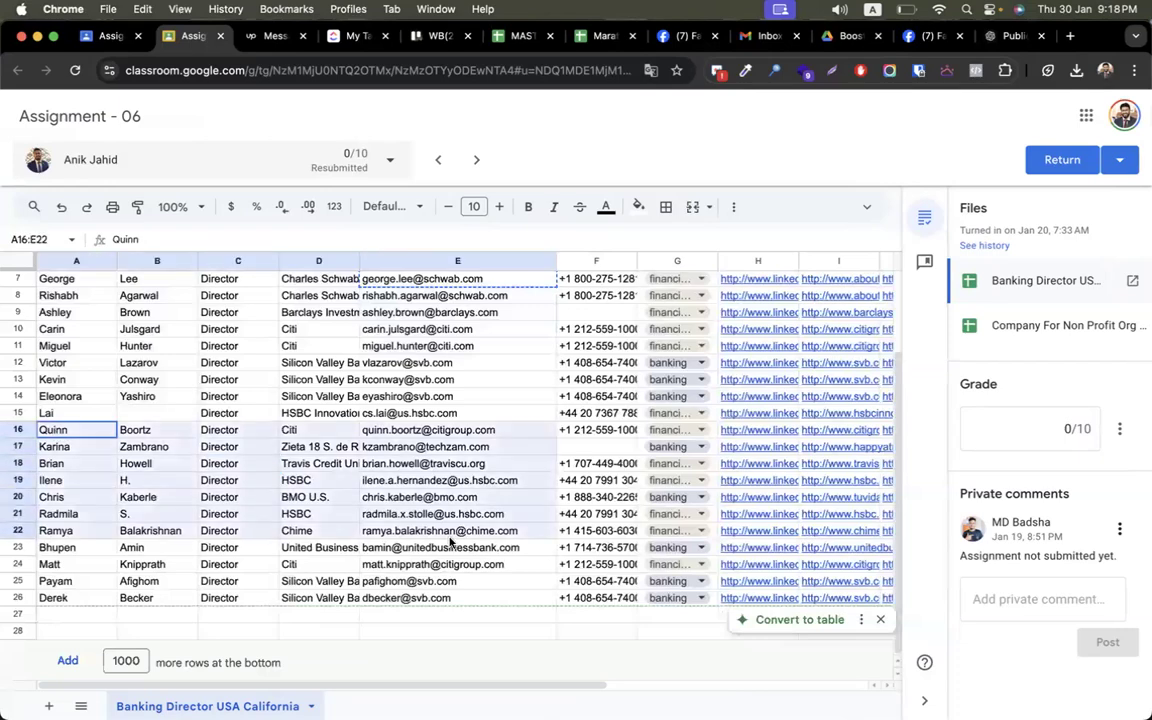
key("super+c")
key("ctrl+Right")
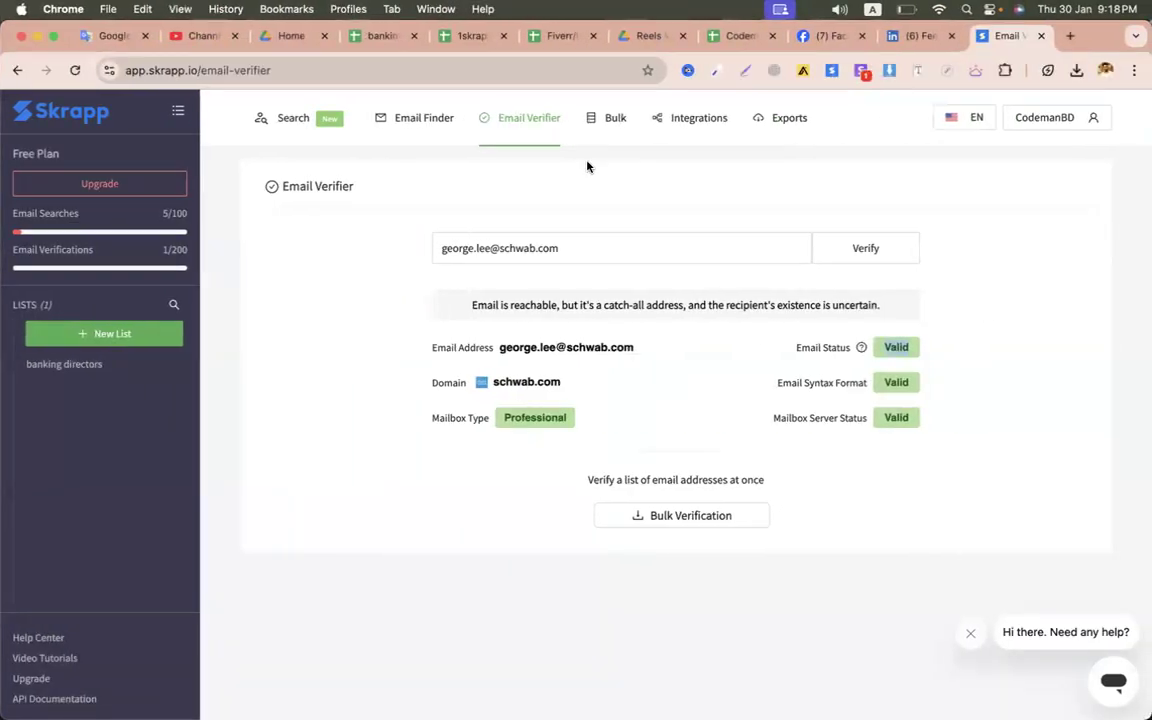
left_click(470, 36)
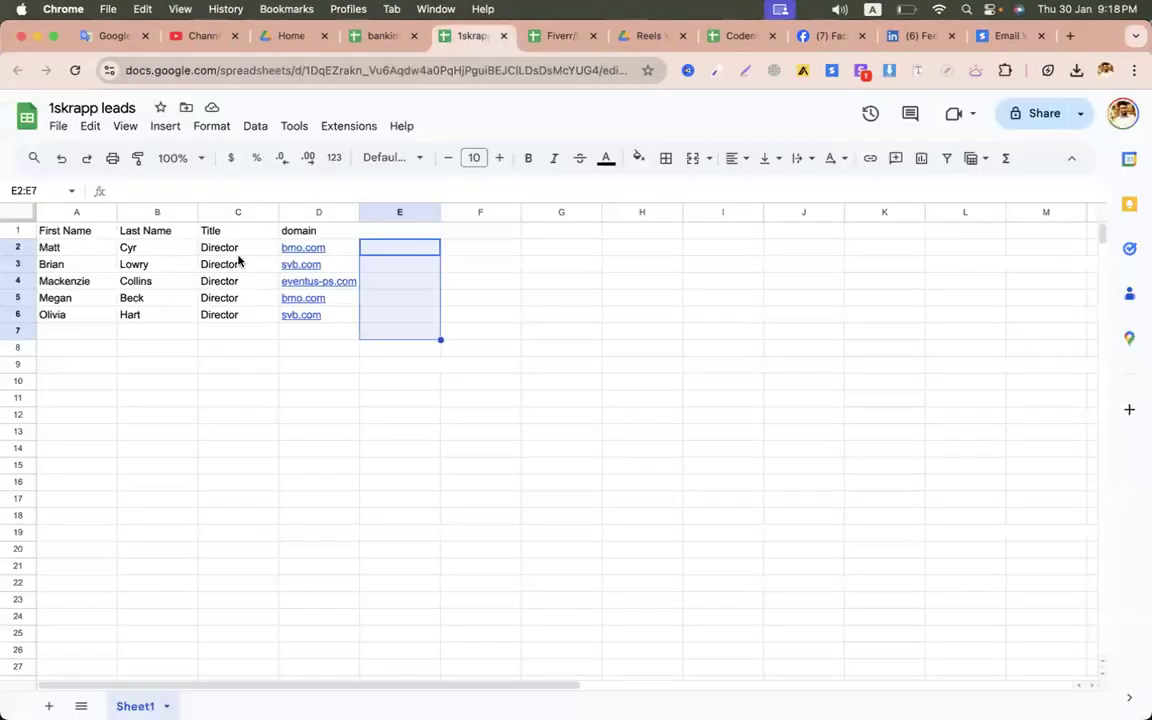
left_click(150, 400)
left_click(78, 247)
left_click(60, 232)
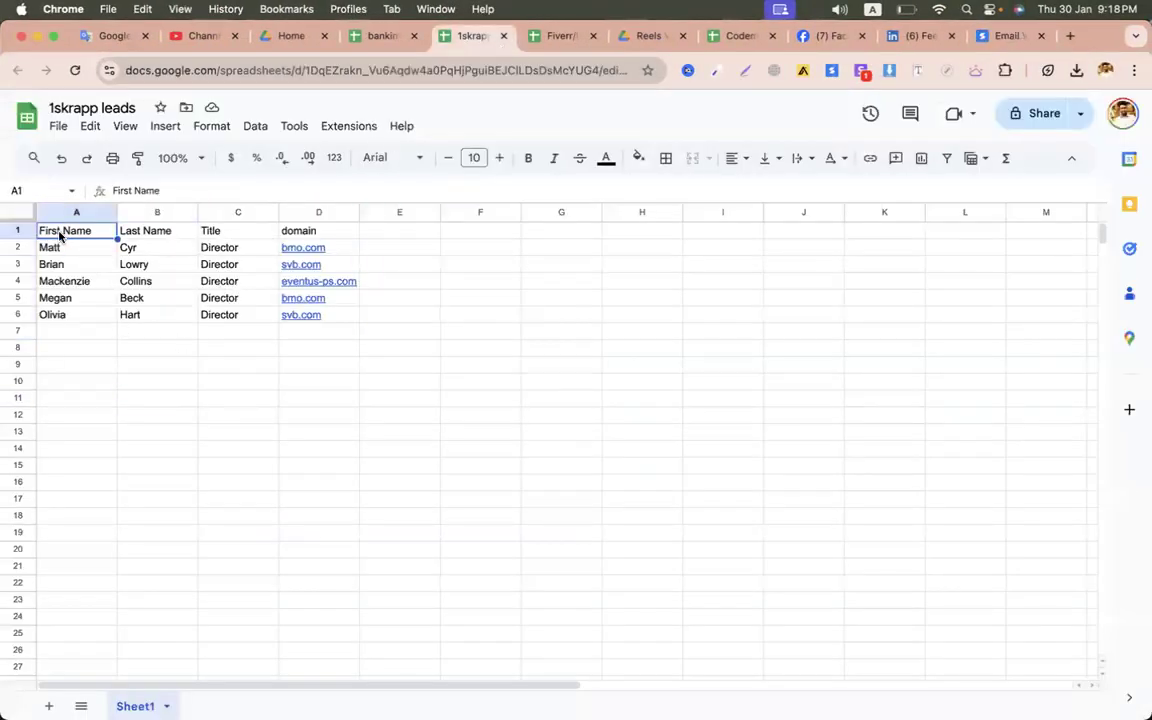
key("super+v")
left_click(329, 473)
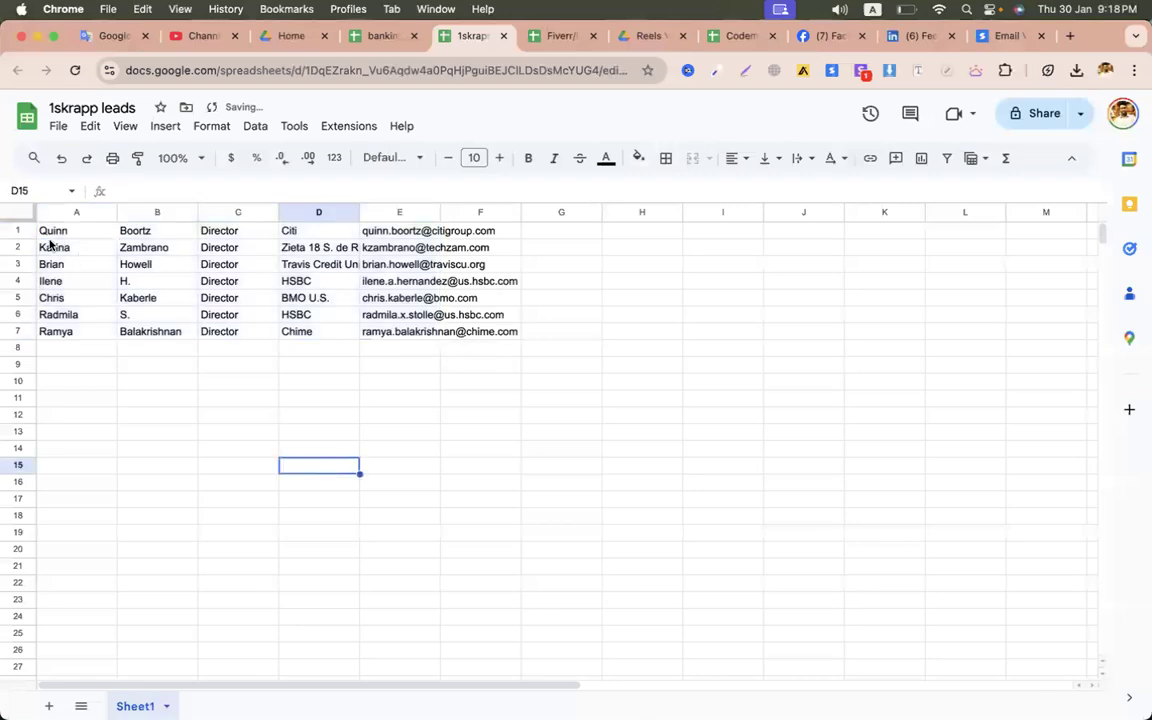
- Insert a header row above the leads reading first, last, title, company, email in A1:E1
right_click(18, 229)
left_click(90, 365)
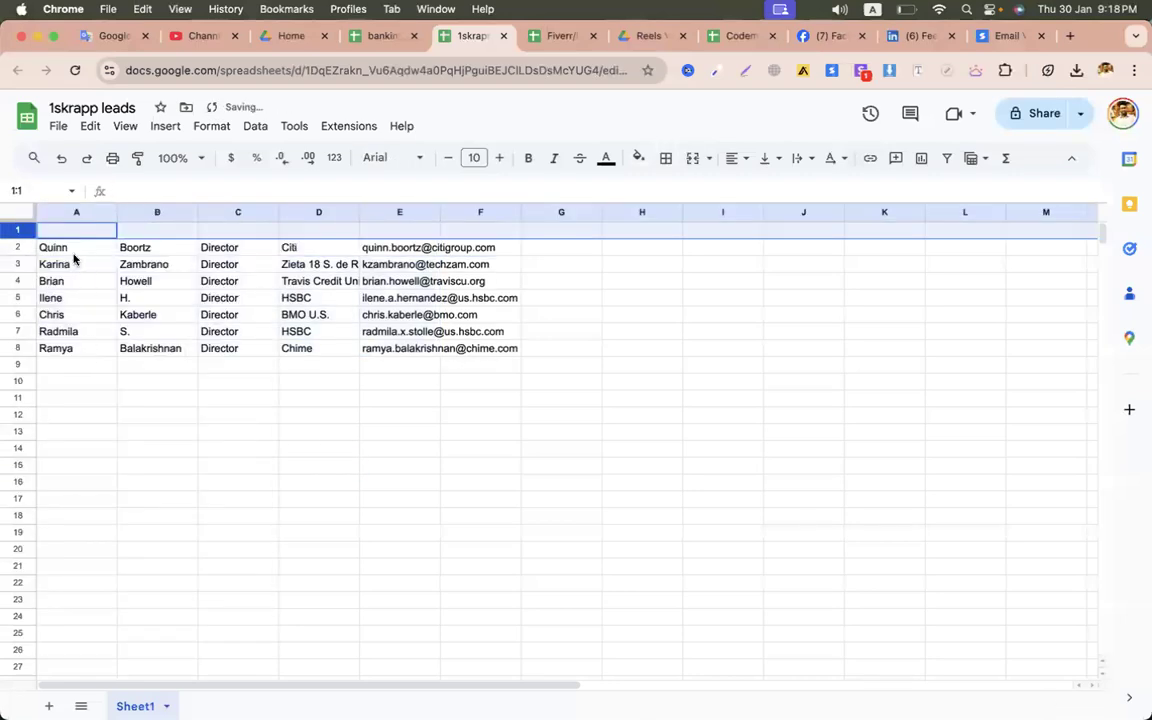
left_click(69, 235)
type("first")
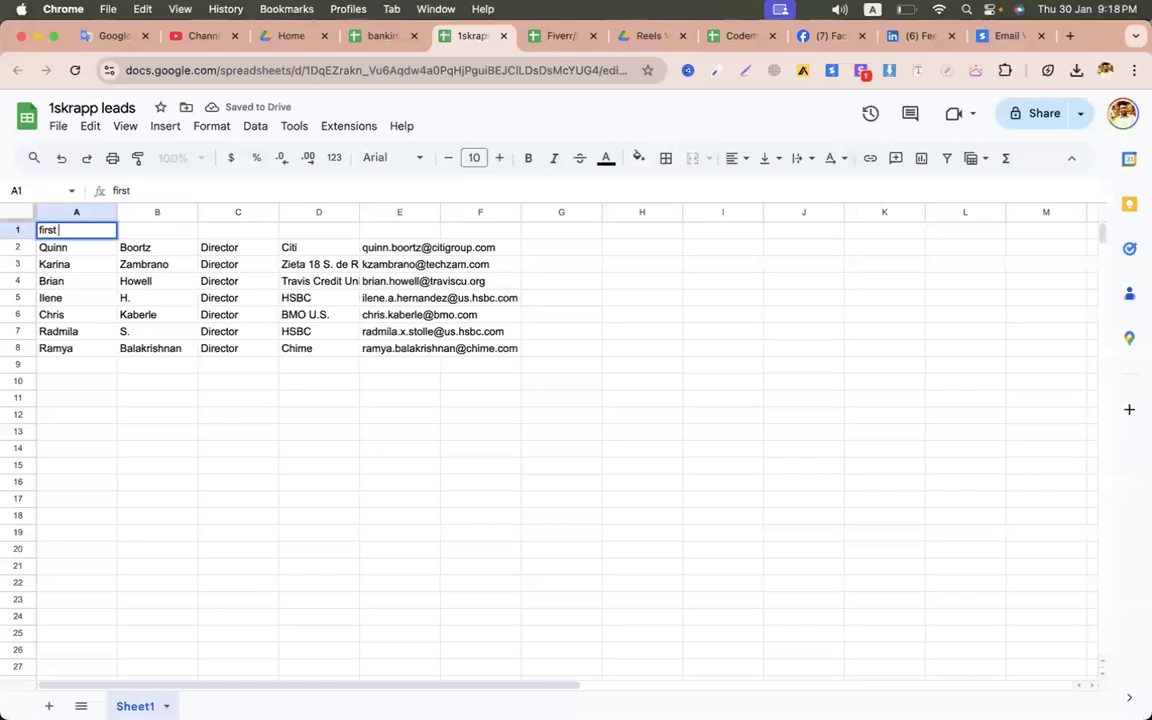
key("Tab")
type("last")
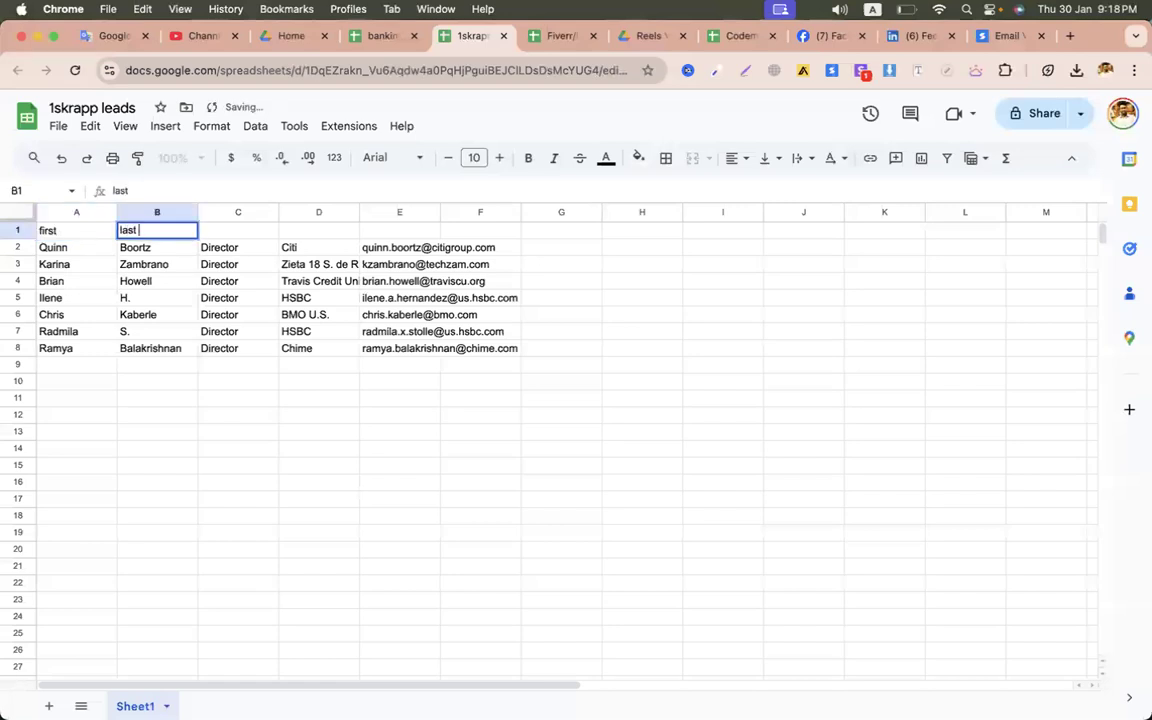
key("Tab")
type("title")
key("Tab")
type("company")
key("Tab")
type("email")
left_click(349, 421)
- Rename the spreadsheet to 2skrapp leads and download it as a CSV file
left_click(52, 108)
key("Delete")
type("2")
left_click(58, 126)
mouse_move(180, 322)
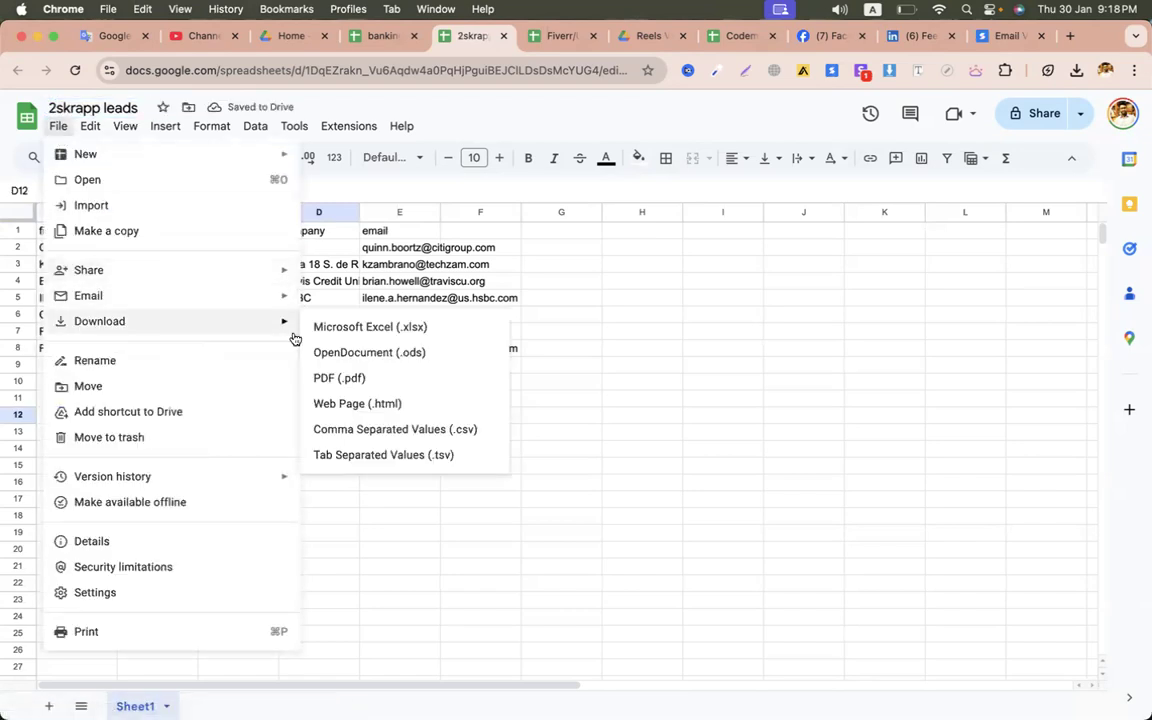
left_click(406, 428)
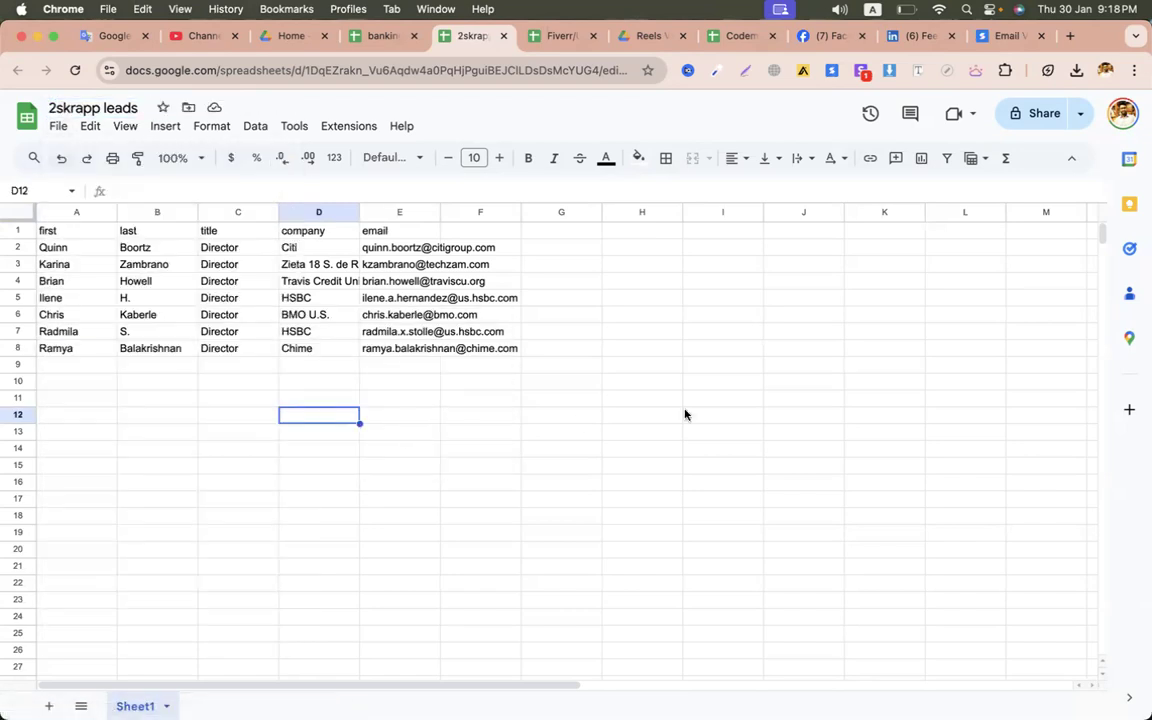
left_click(999, 37)
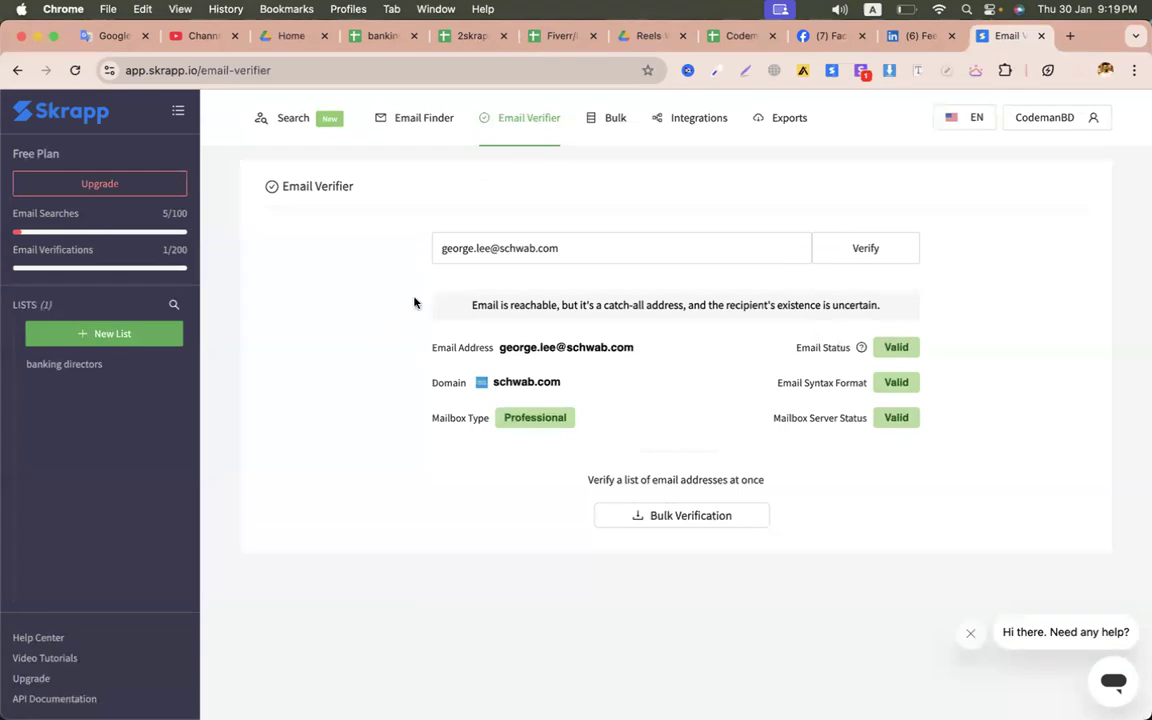
- Start a new bulk email verification task named 'ban'
left_click(672, 515)
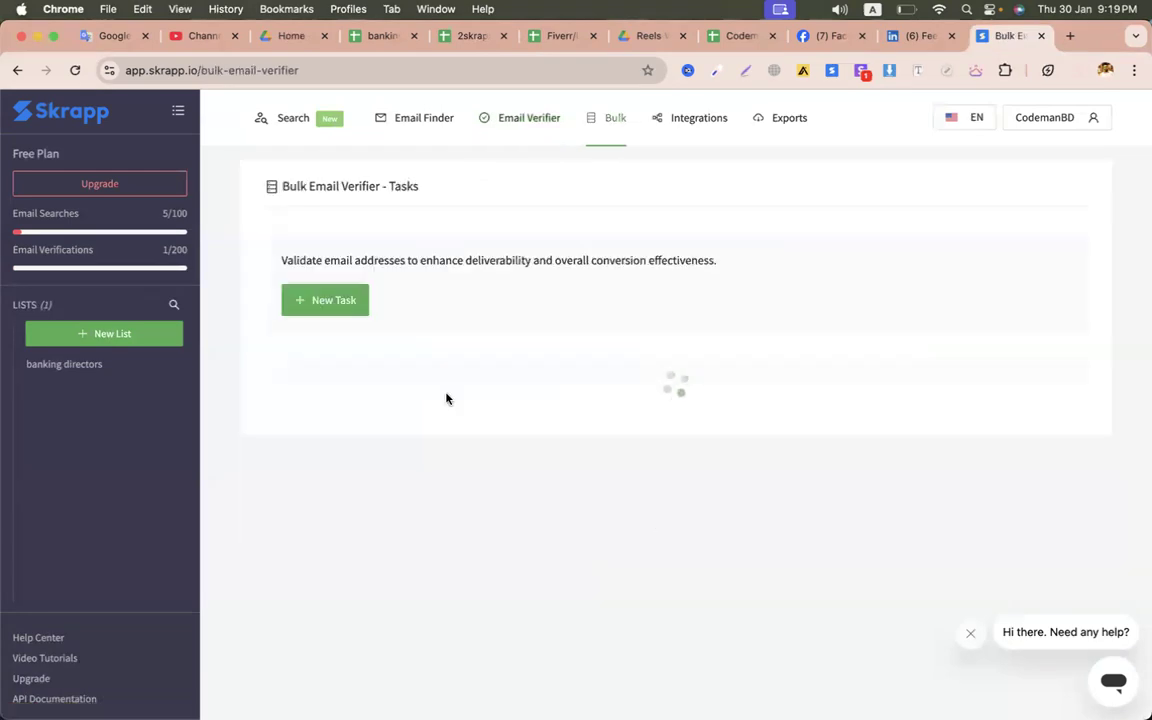
left_click(345, 306)
left_click(315, 275)
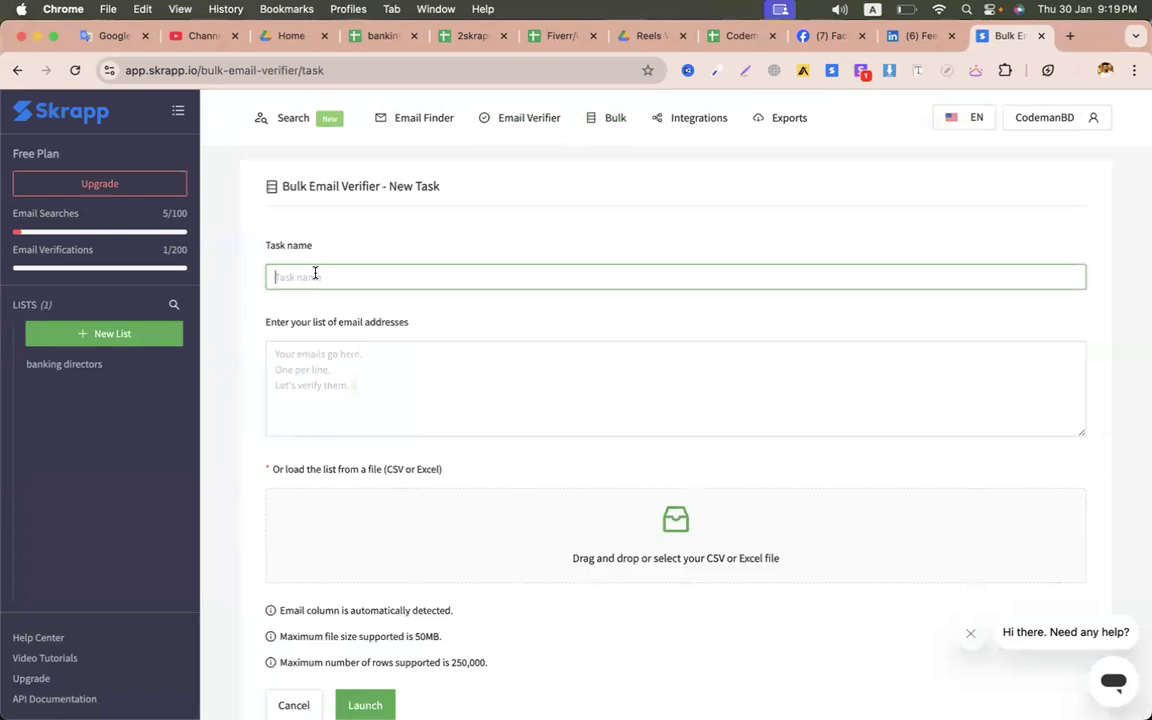
type("banking directors")
scroll(424, 393, "down", 1)
left_click(340, 350)
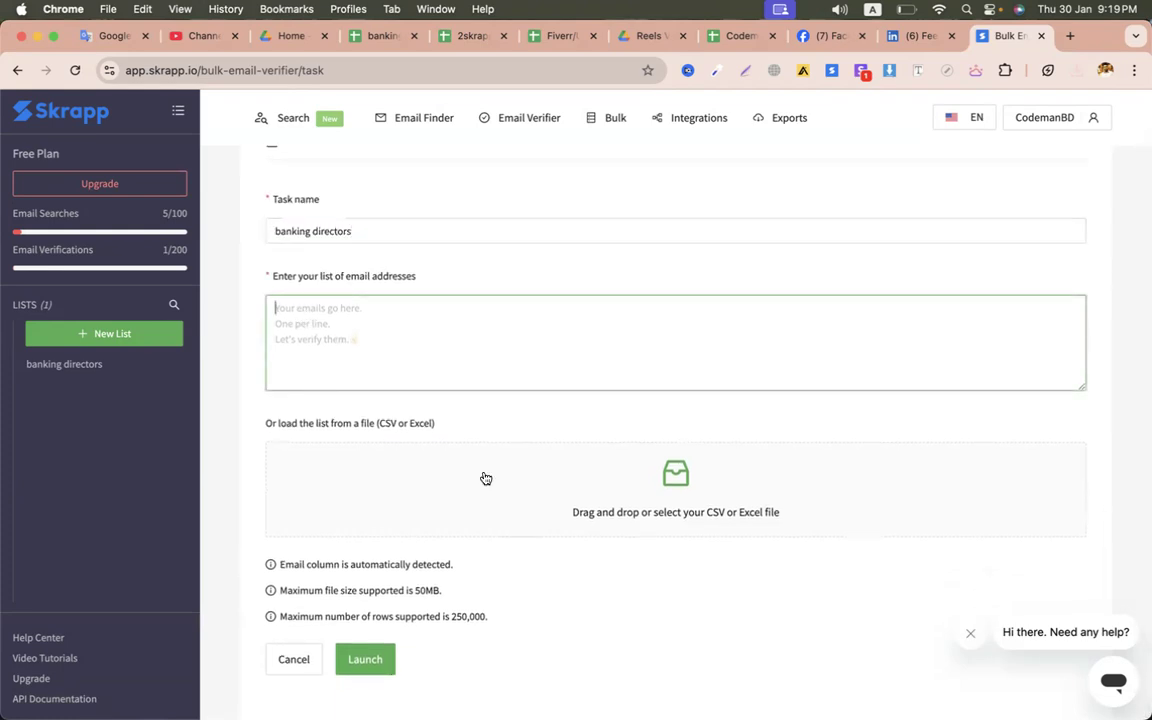
- Upload the 2skrapp leads CSV, launch the verification and download the verified results file
left_click(675, 496)
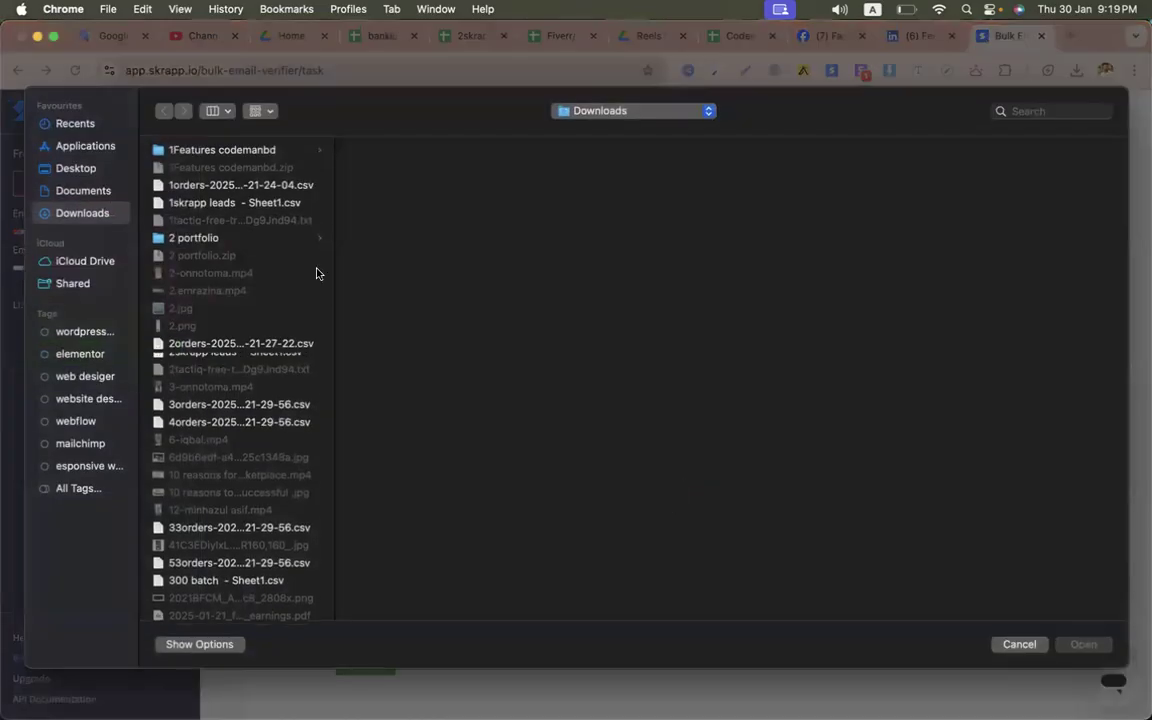
double_click(207, 360)
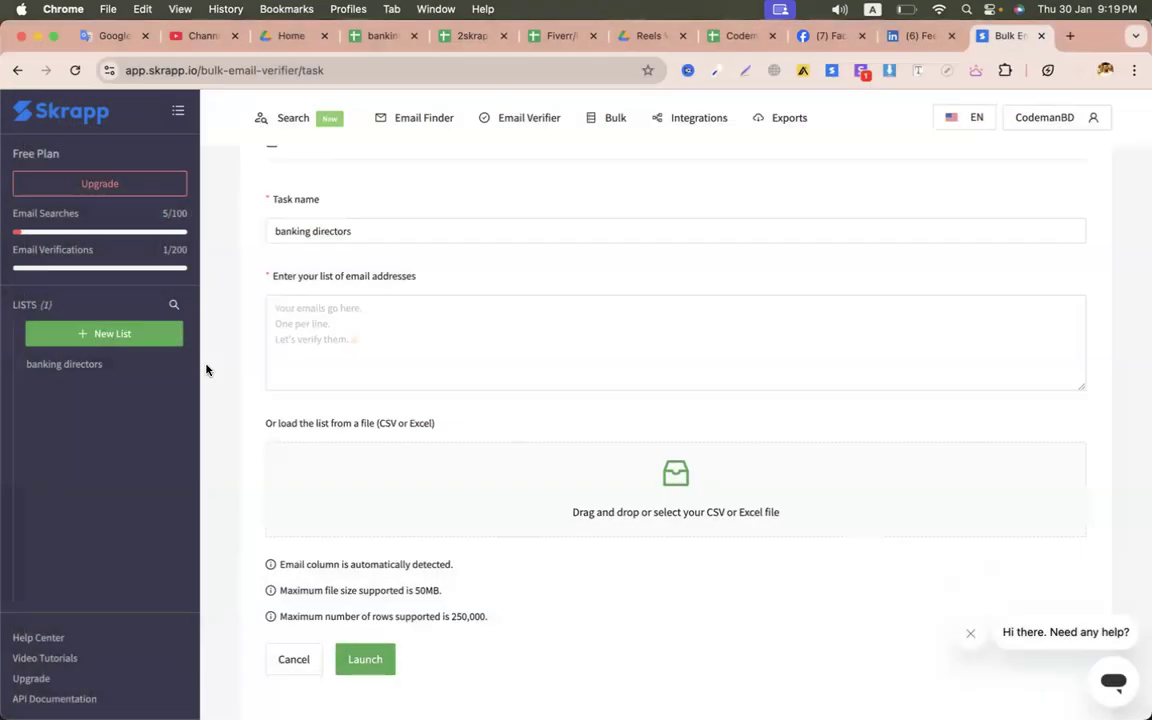
scroll(541, 414, "down", 1)
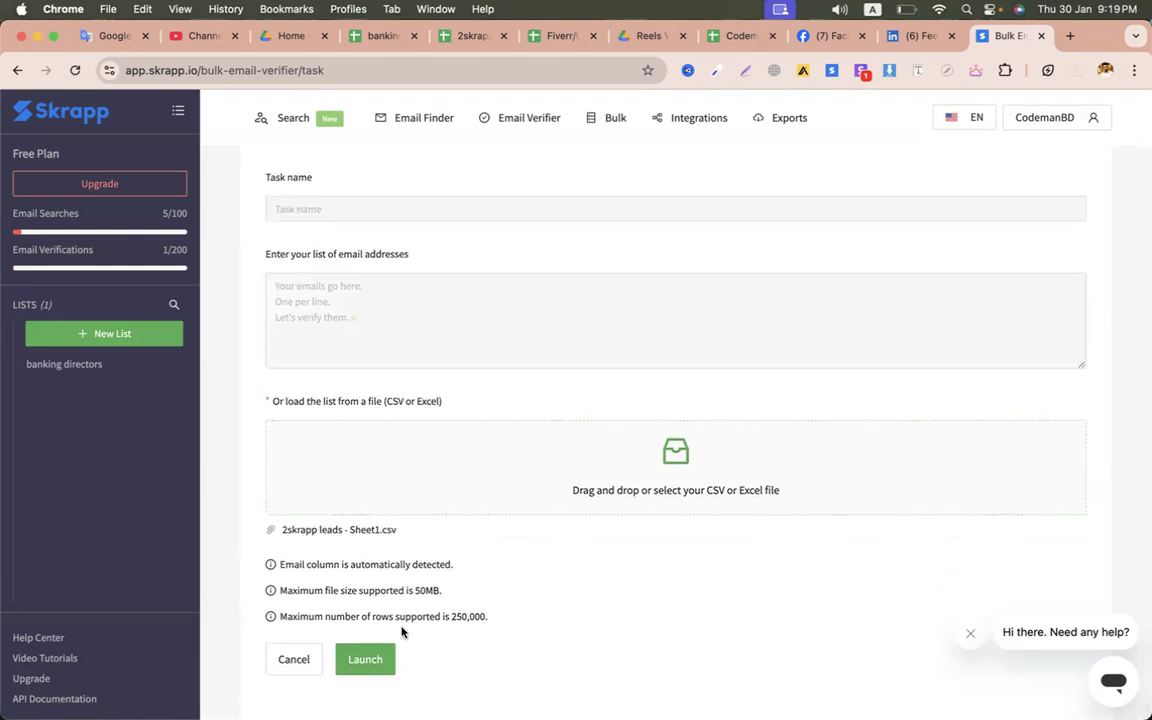
left_click(376, 659)
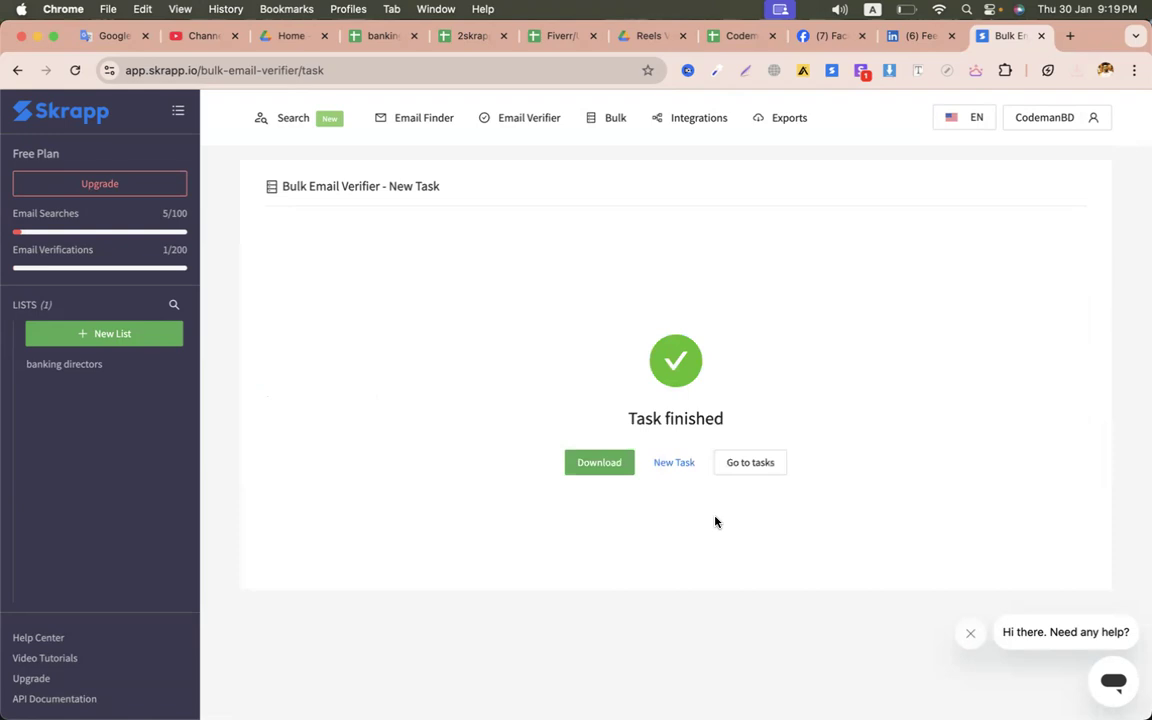
left_click(608, 469)
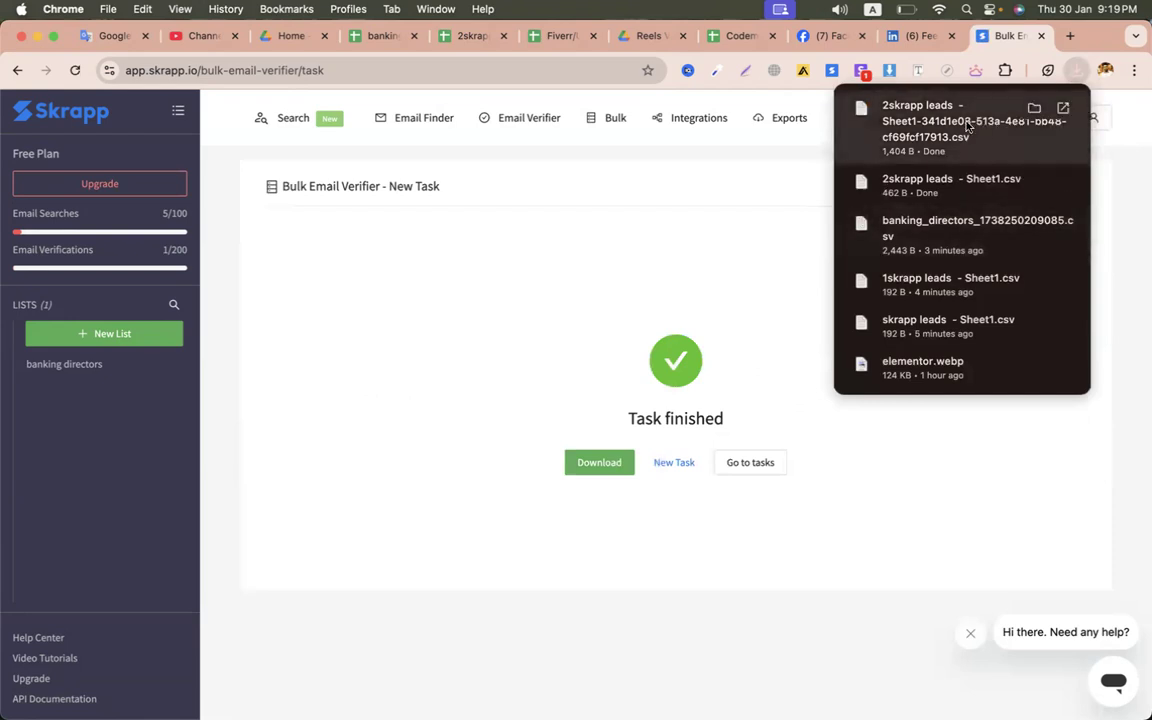
- Upload the verified 2skrapp leads CSV to Google Drive and open it with Google Sheets
left_click(283, 36)
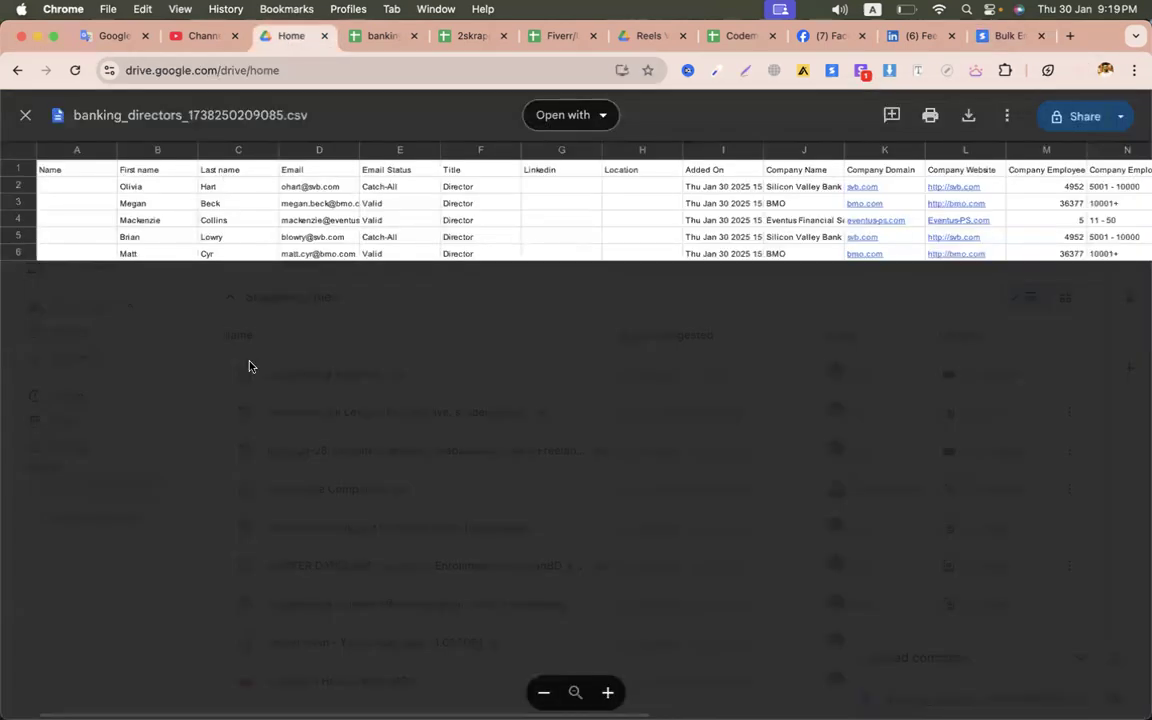
left_click(30, 117)
left_click(55, 170)
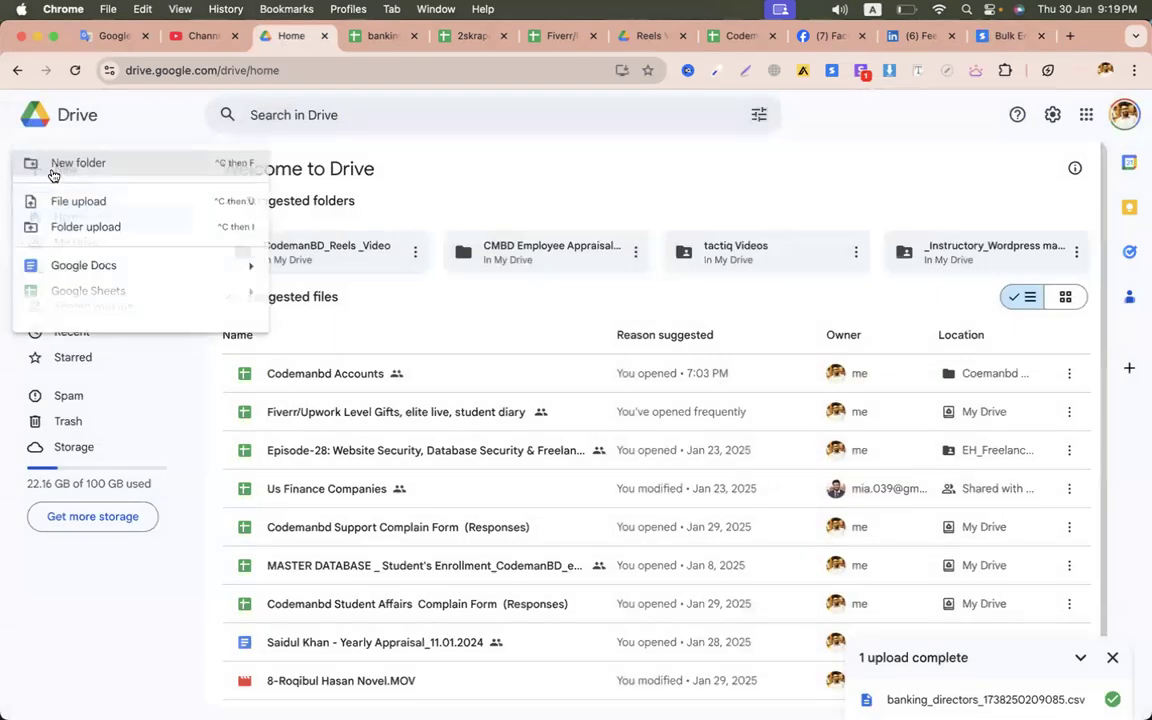
left_click(80, 206)
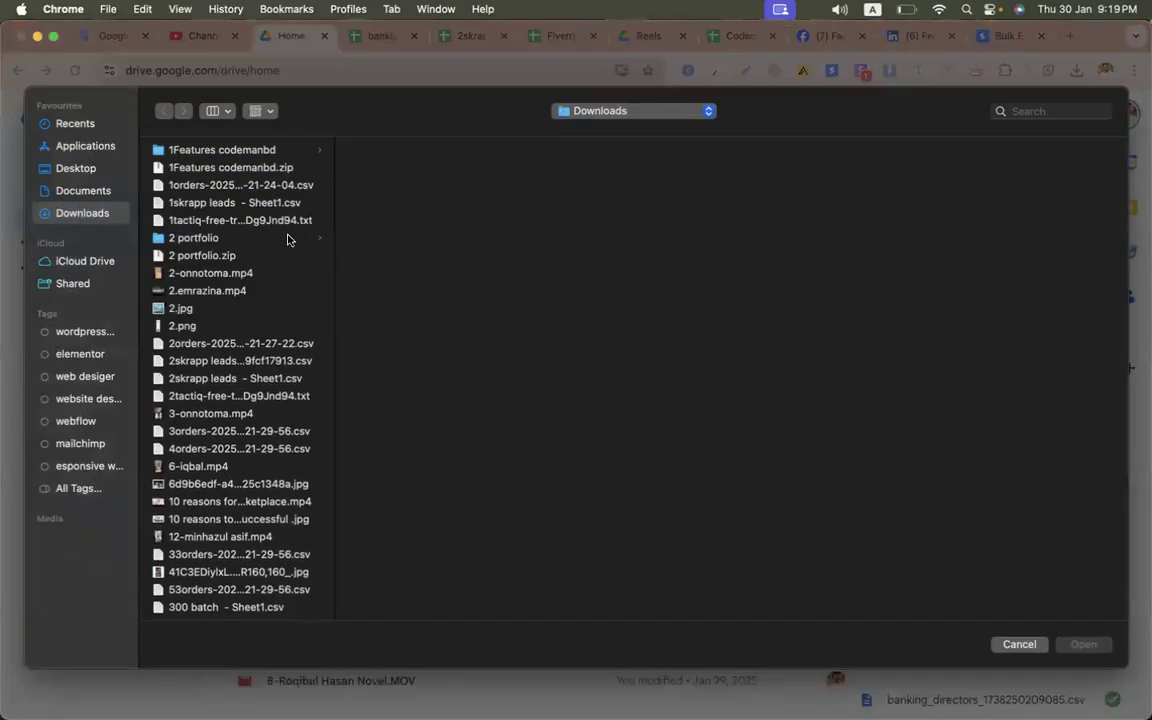
double_click(211, 362)
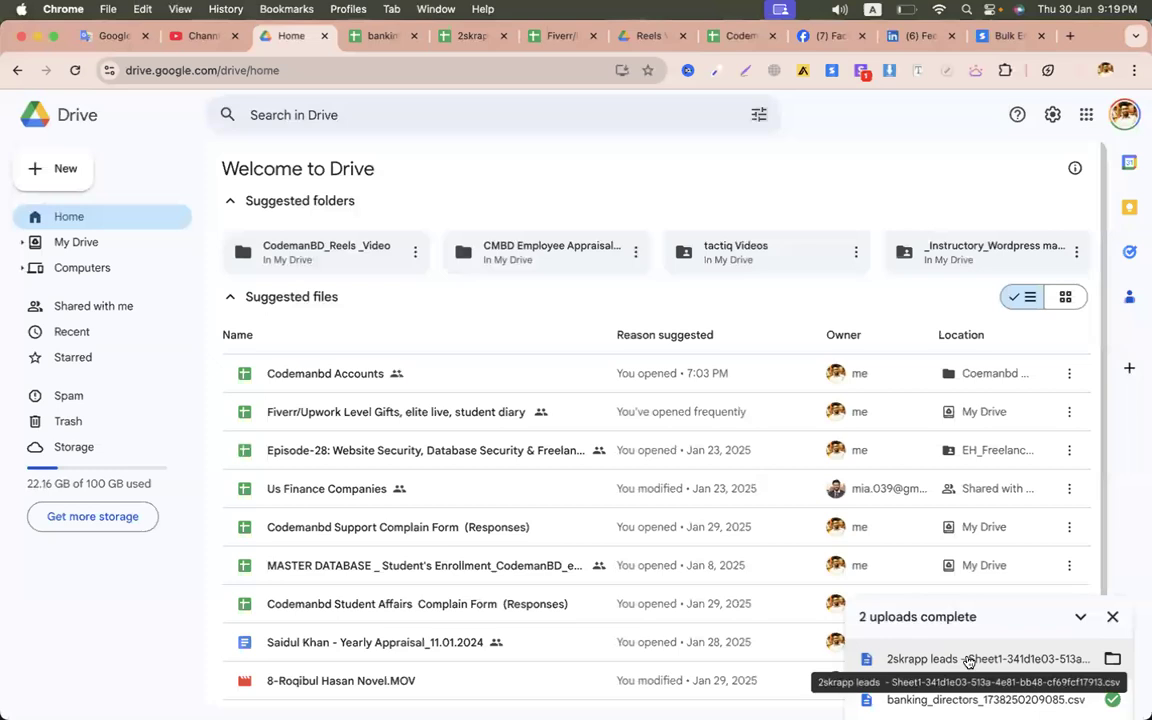
left_click(968, 660)
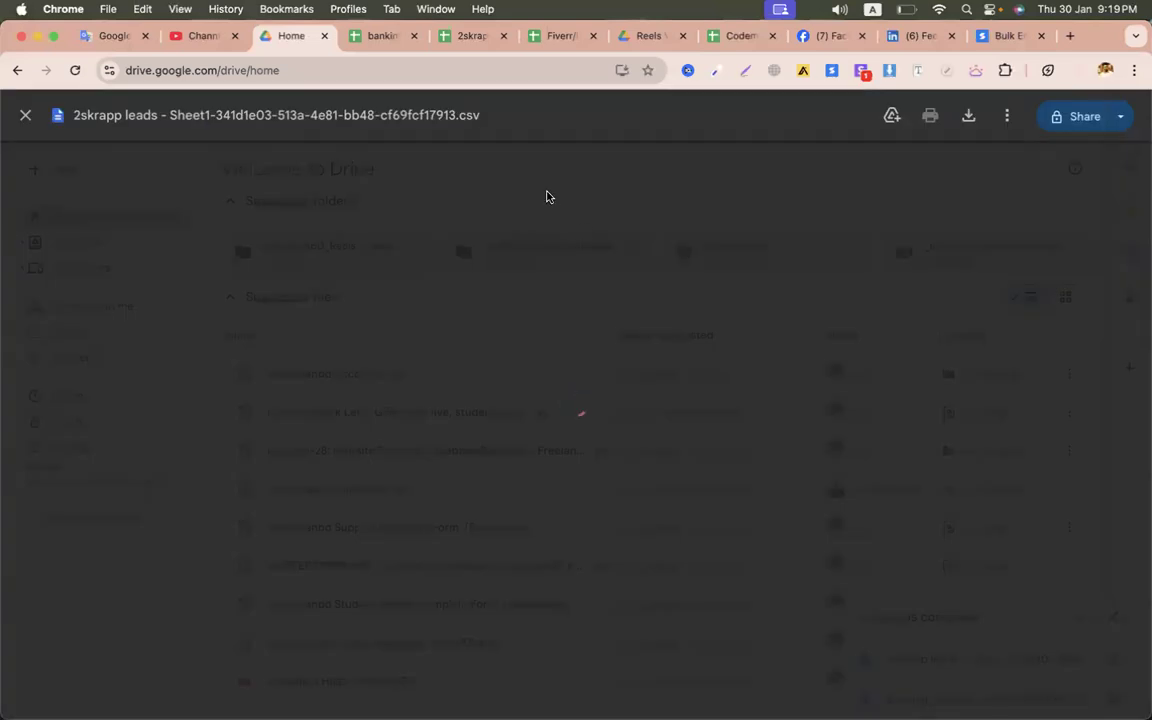
left_click(553, 116)
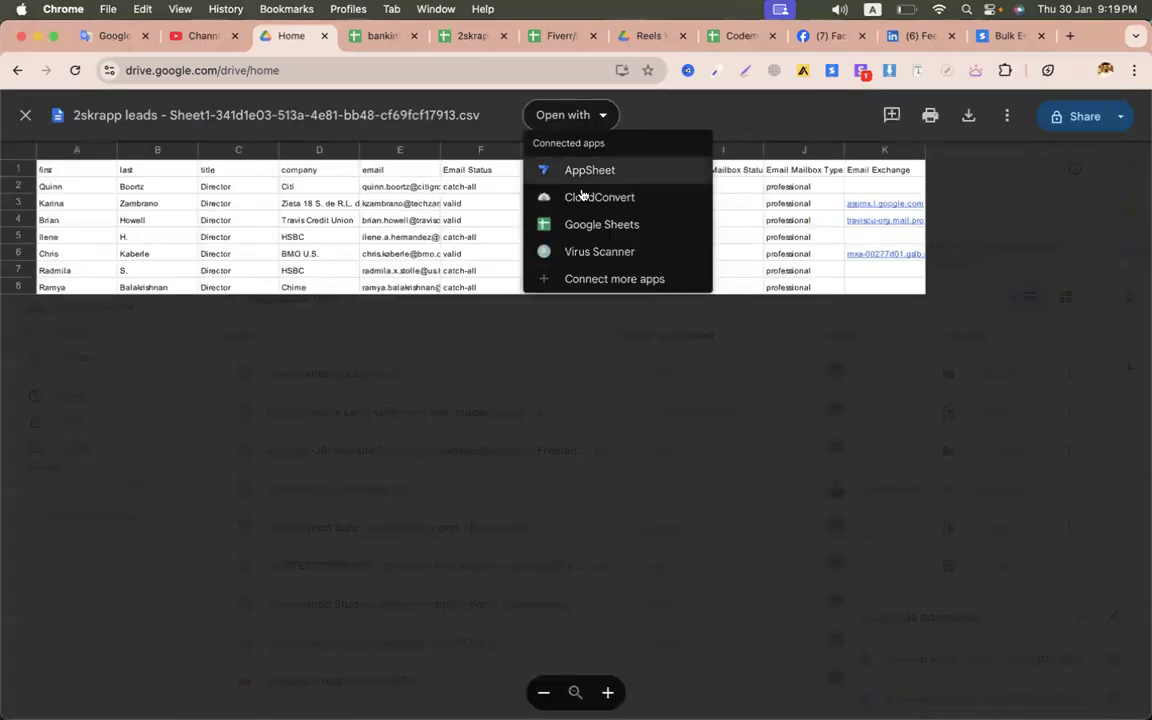
left_click(570, 225)
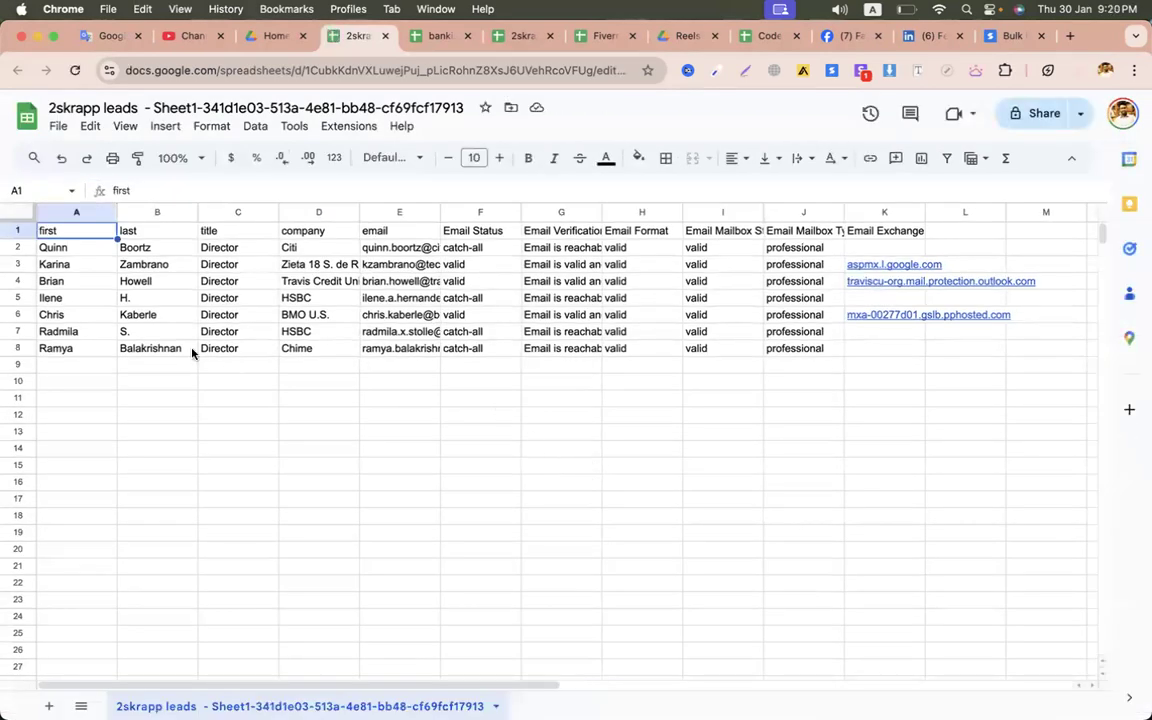
- Review the email statuses and delete the extra verification columns G to K
left_click(388, 268)
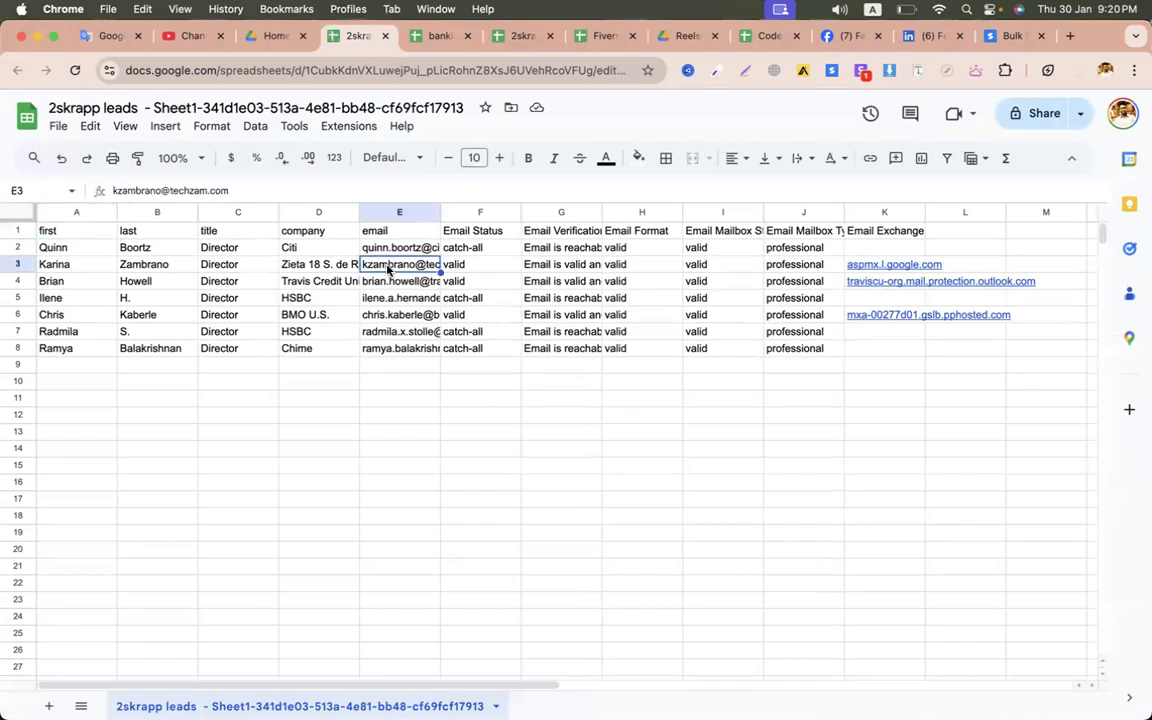
left_click(462, 249)
key("Down")
key("Down")
key("Down")
key("Down")
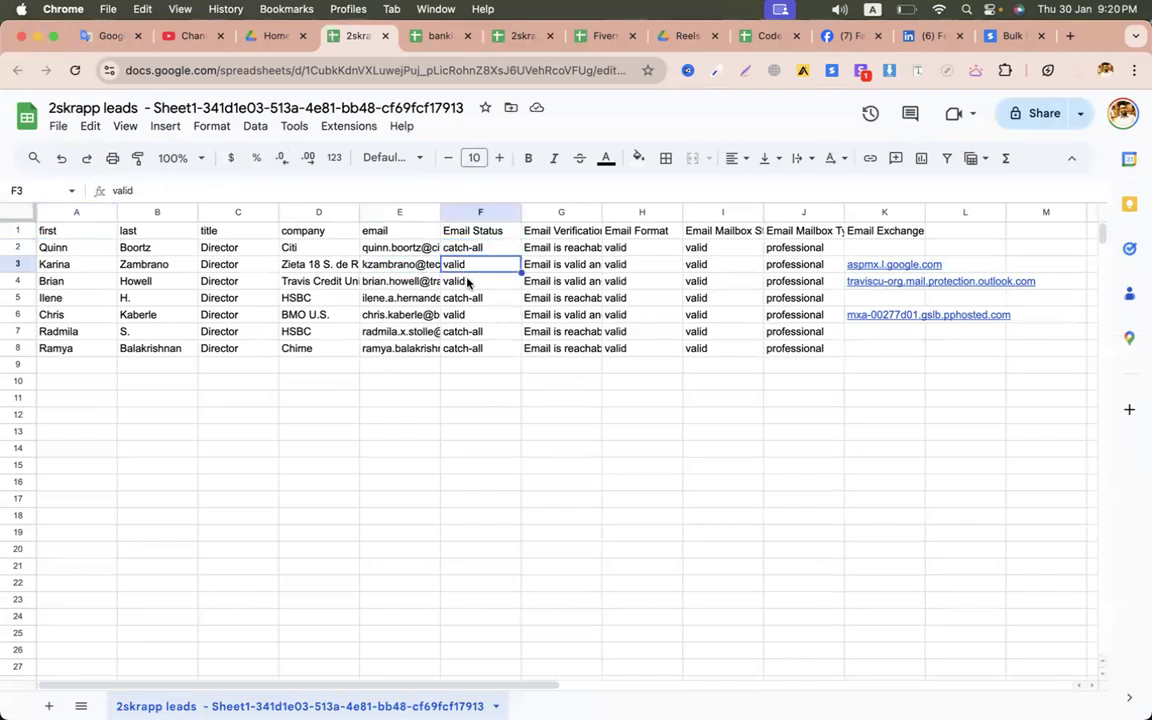
key("Down")
key("Down")
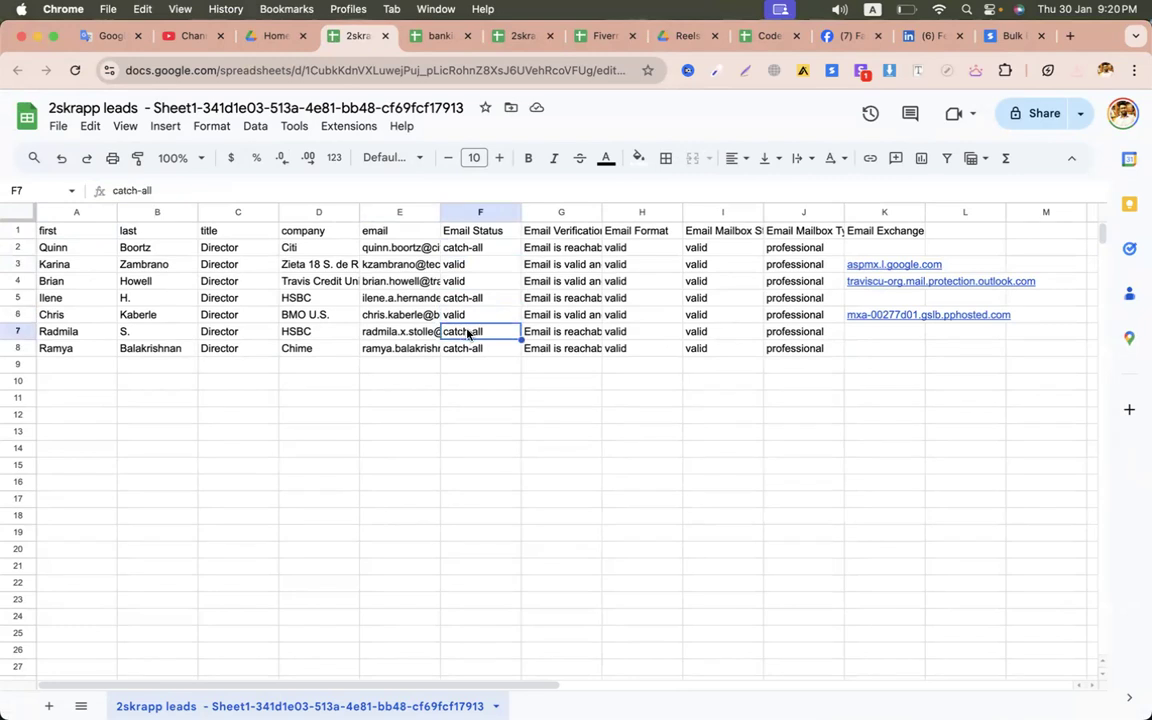
left_click(539, 211)
key("shift+Right")
key("shift+Right")
key("shift+Right")
key("shift+Right")
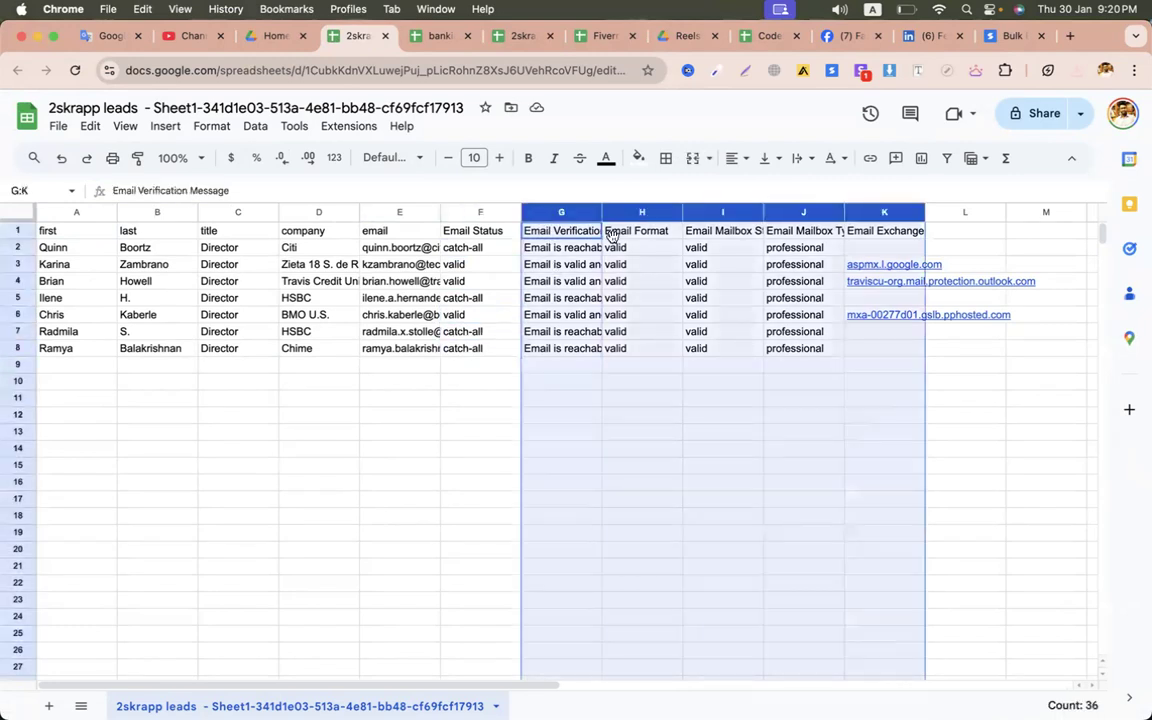
right_click(735, 327)
left_click(745, 339)
left_click(533, 436)
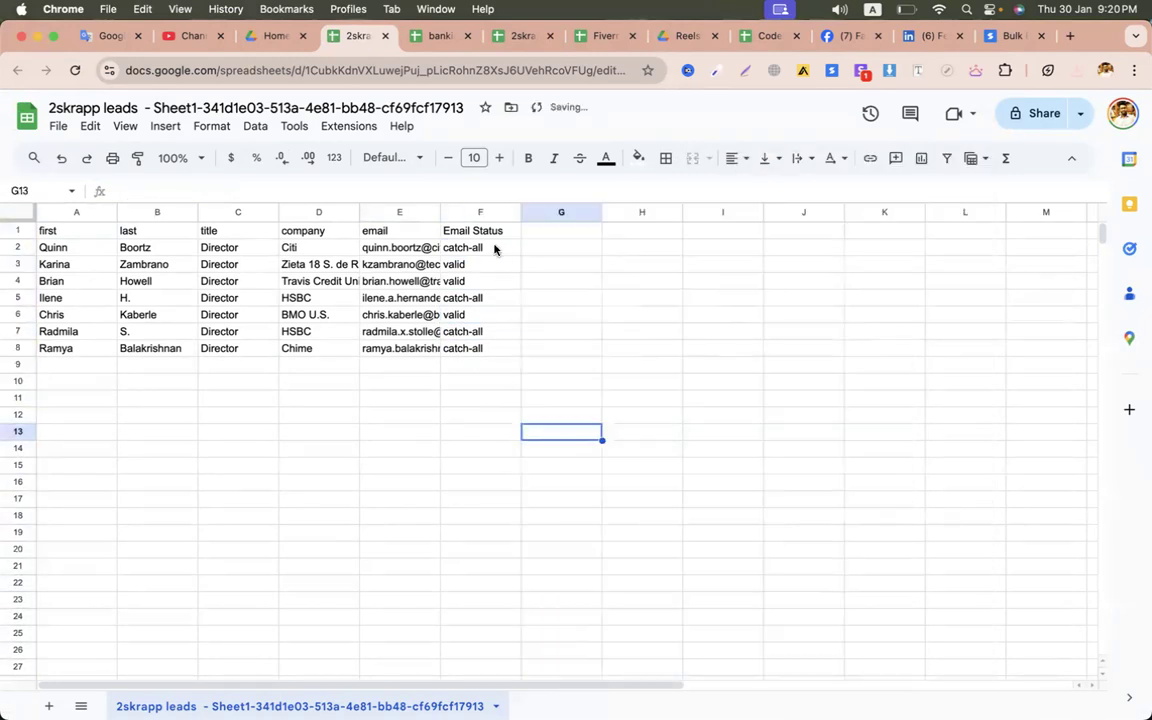
- Delete the Email Status column
left_click(478, 230)
right_click(469, 213)
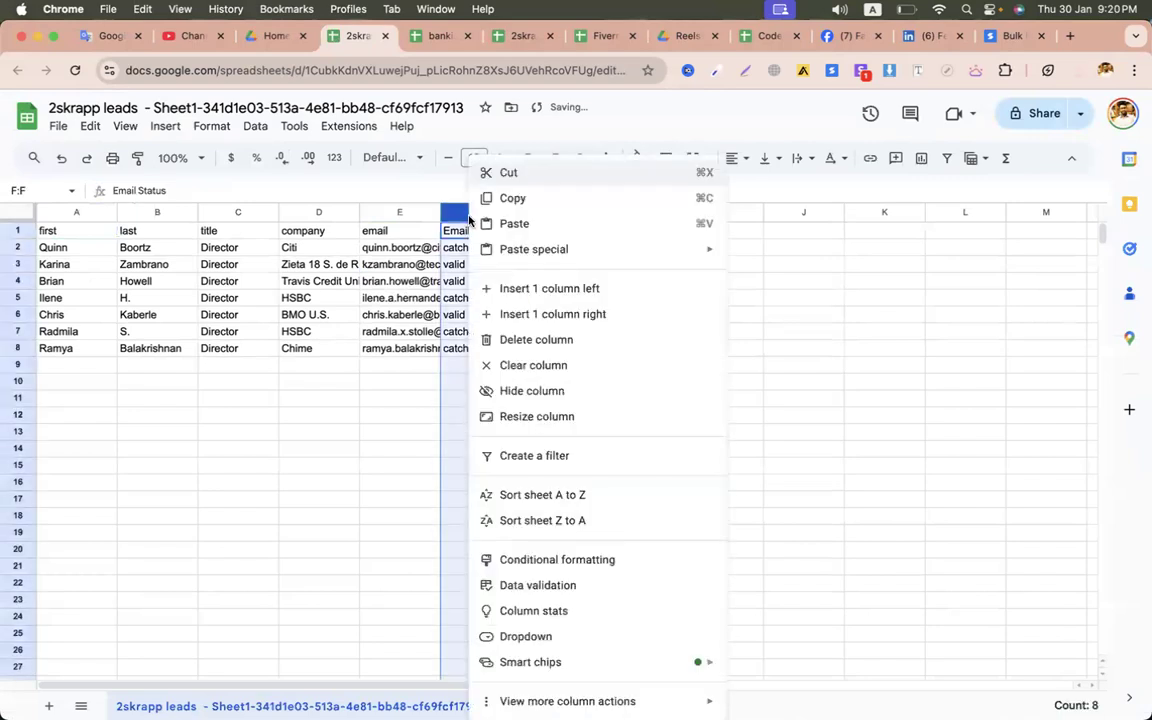
left_click(532, 339)
left_click(394, 386)
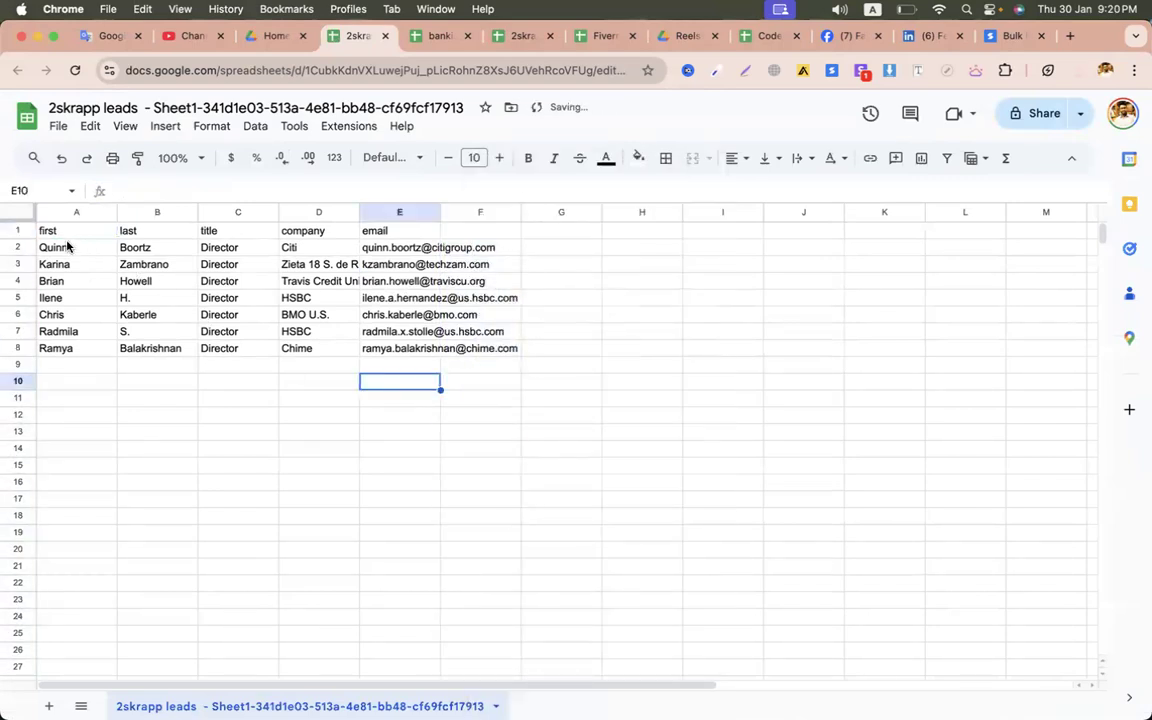
- Fill the lead data A2:F8 with light green
left_click_drag(67, 246, 447, 356)
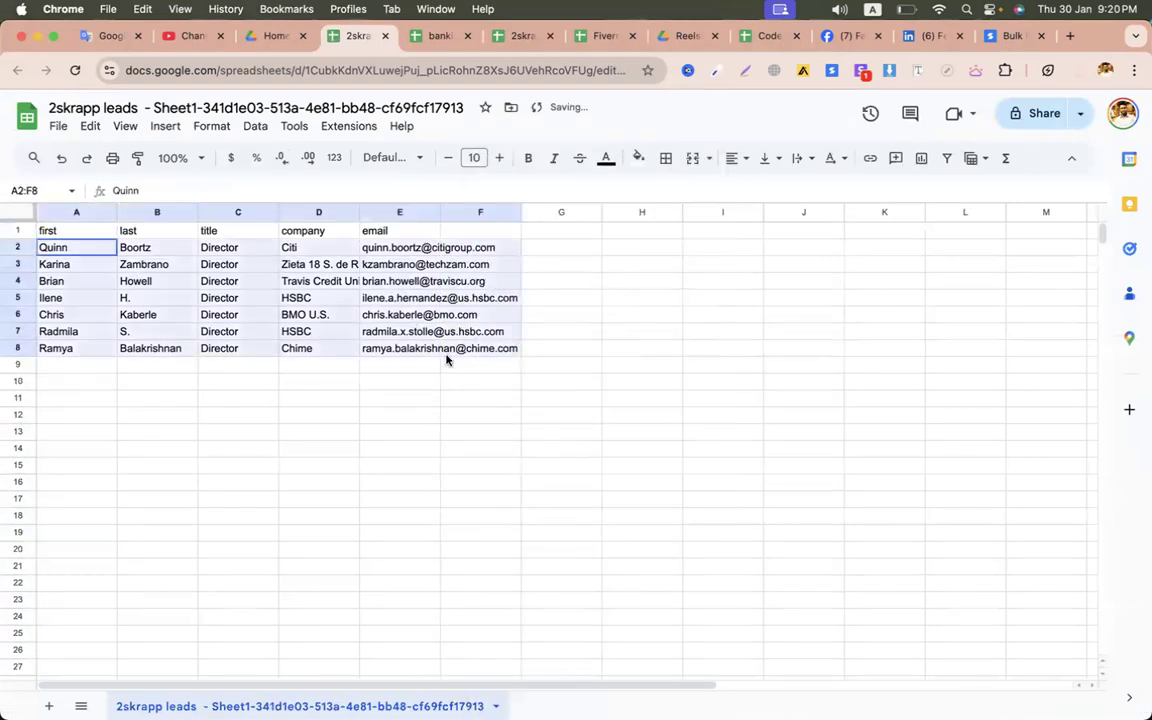
left_click(637, 157)
left_click(716, 266)
left_click(722, 331)
- Widen column E to fit the emails and delete the empty column F
left_click_drag(441, 213, 637, 213)
left_click(679, 214)
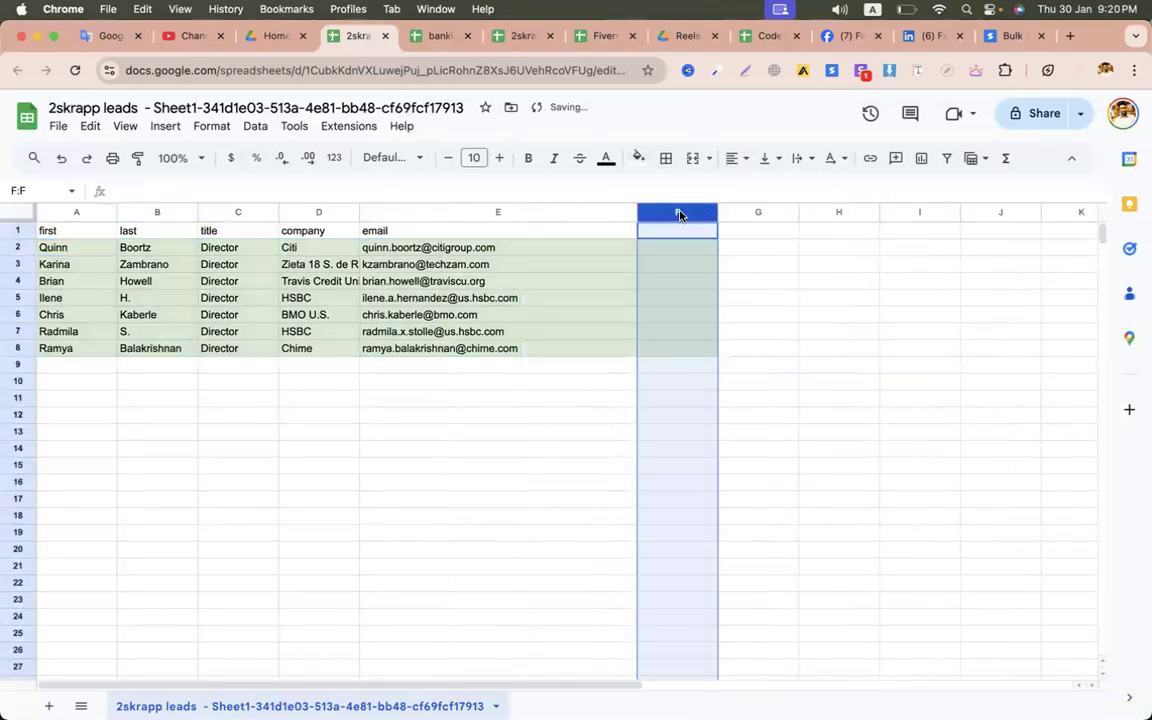
right_click(679, 214)
left_click(743, 334)
left_click(622, 414)
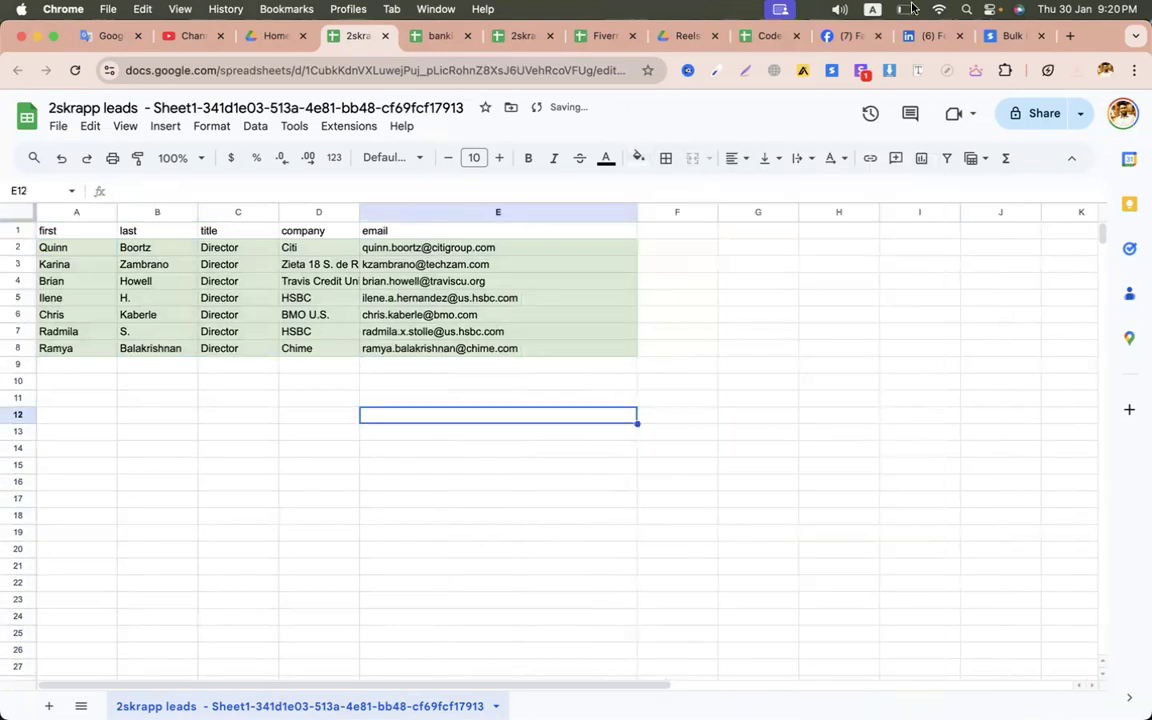
left_click(1010, 36)
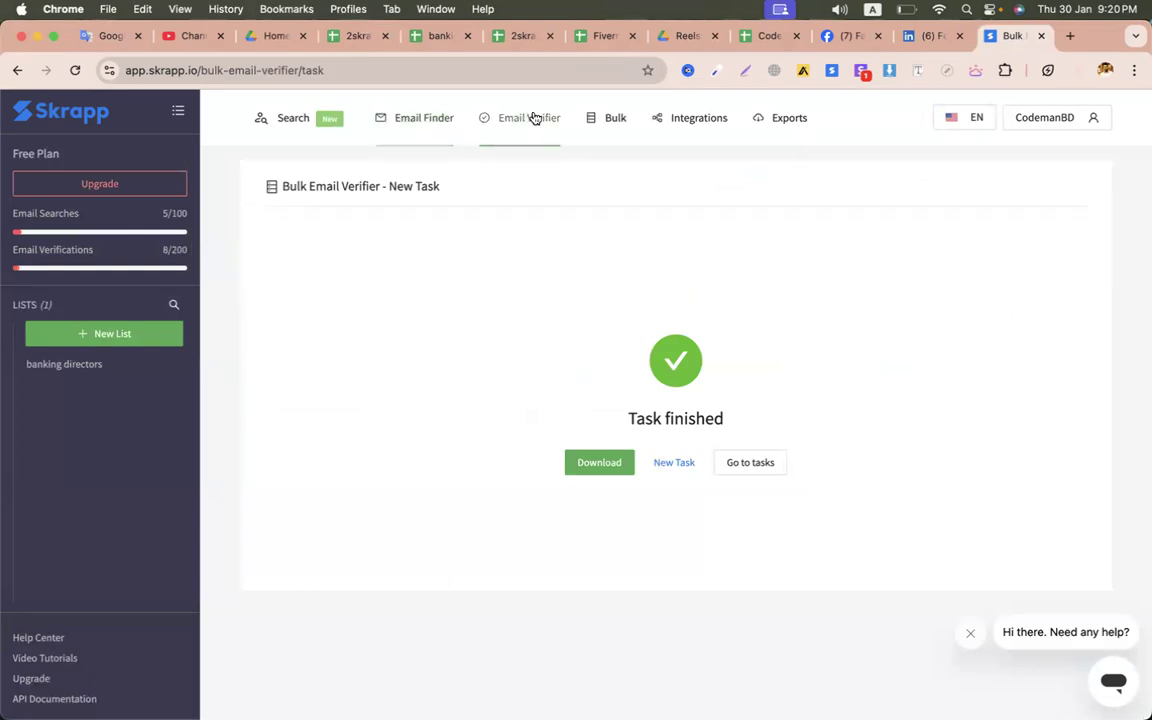
- Open Skrapp's Lead Search, seeing it is premium-only, and collapse the Leads Filters
mouse_move(607, 127)
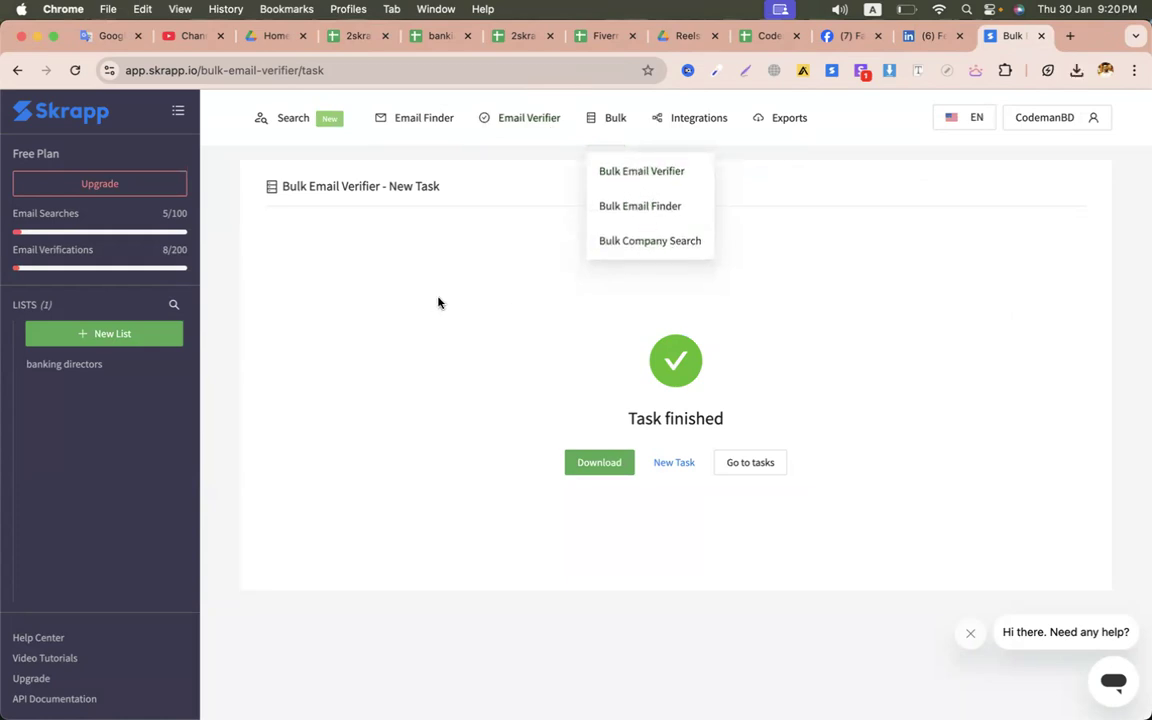
mouse_move(295, 118)
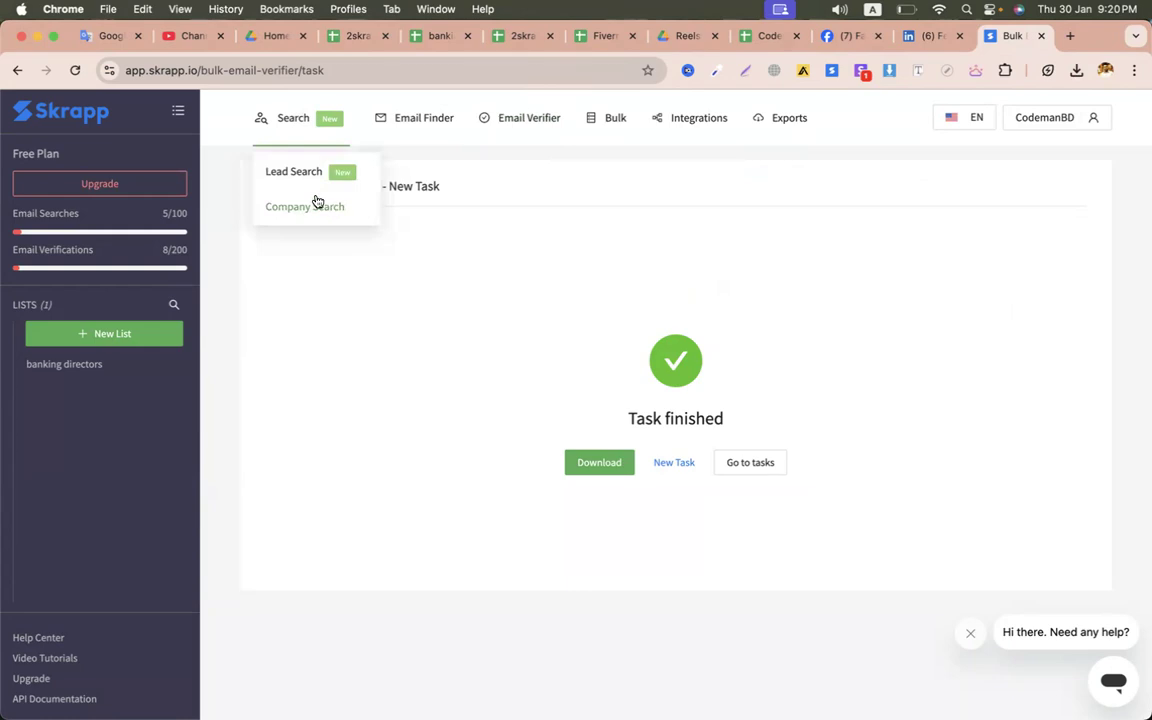
left_click(290, 172)
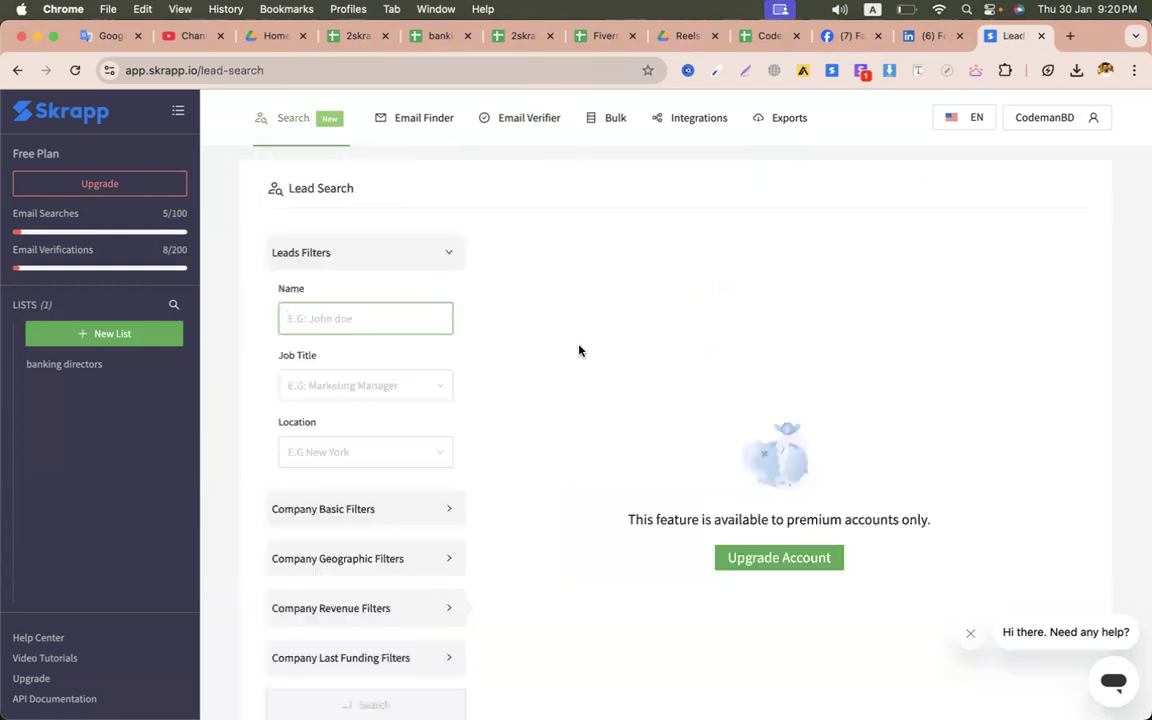
left_click(447, 254)
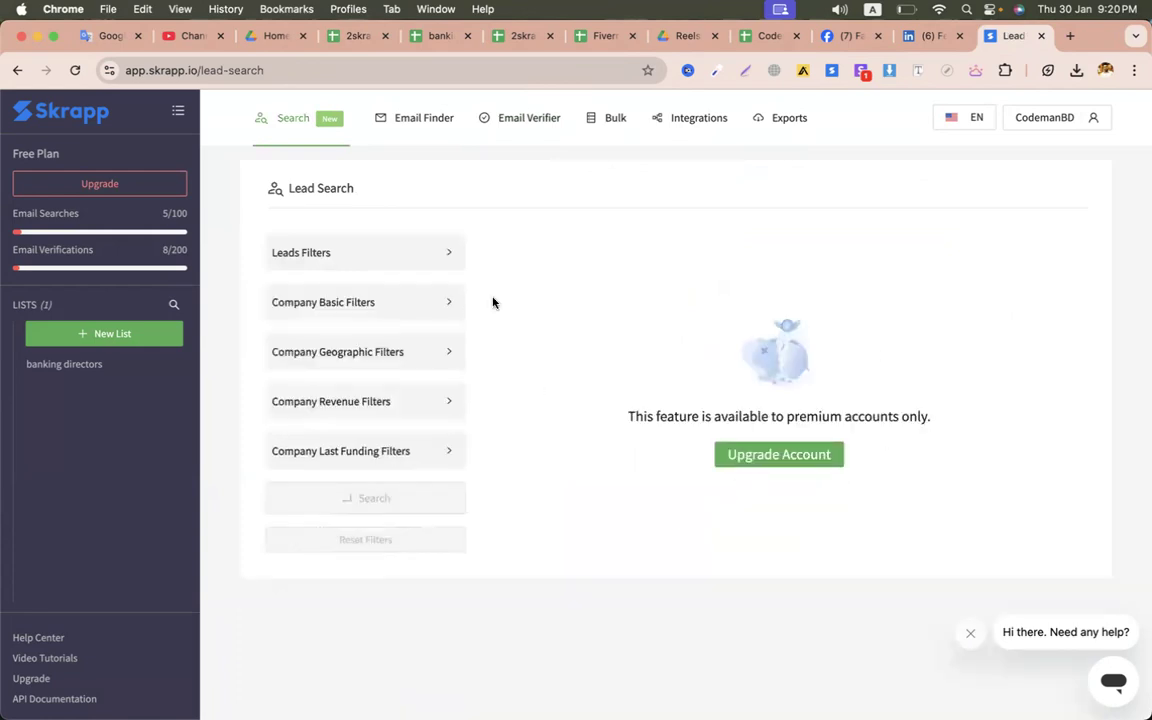
- Search Company Search for Facebook and pick Facebook (meta.com) from the suggestions
mouse_move(310, 128)
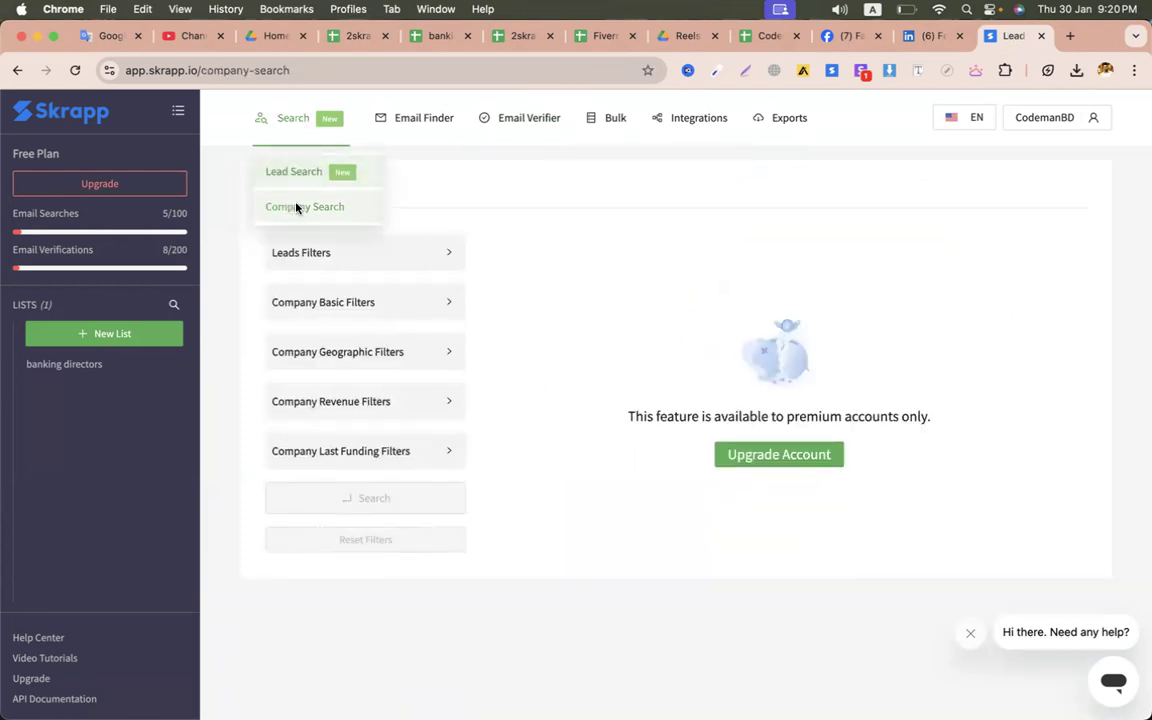
left_click(300, 206)
type("facebook")
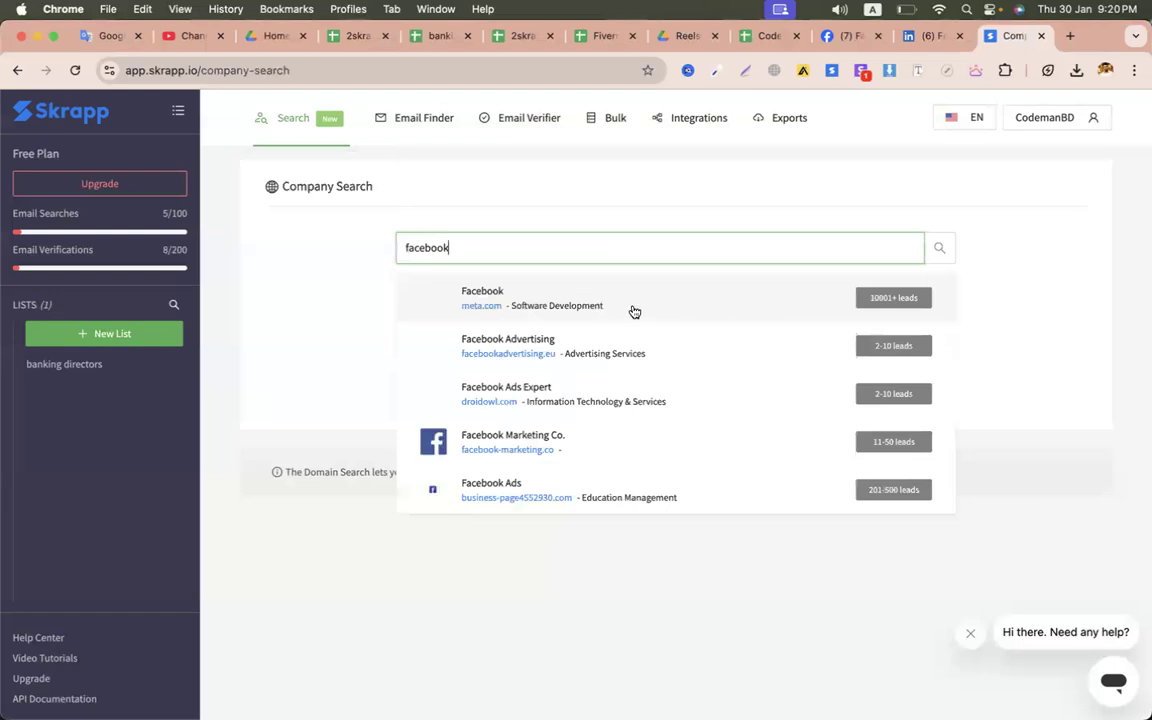
left_click(522, 307)
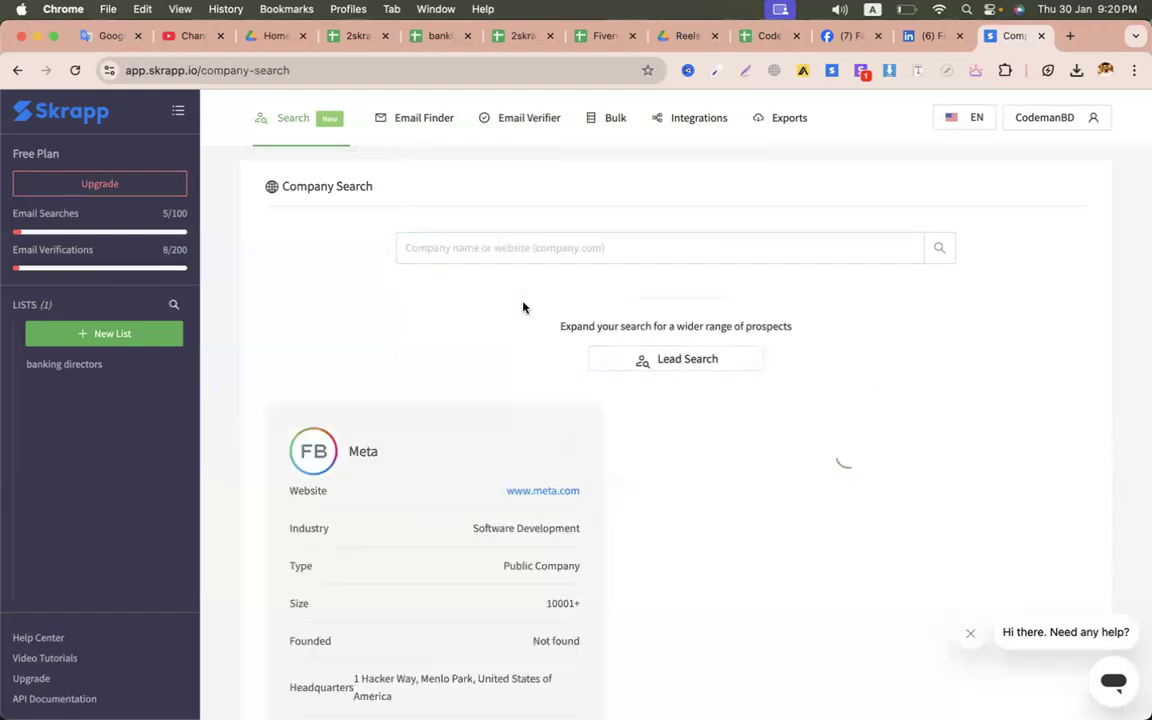
- Scroll through Meta's 58611 leads, inspecting job titles and a director's name
scroll(548, 439, "down", 3)
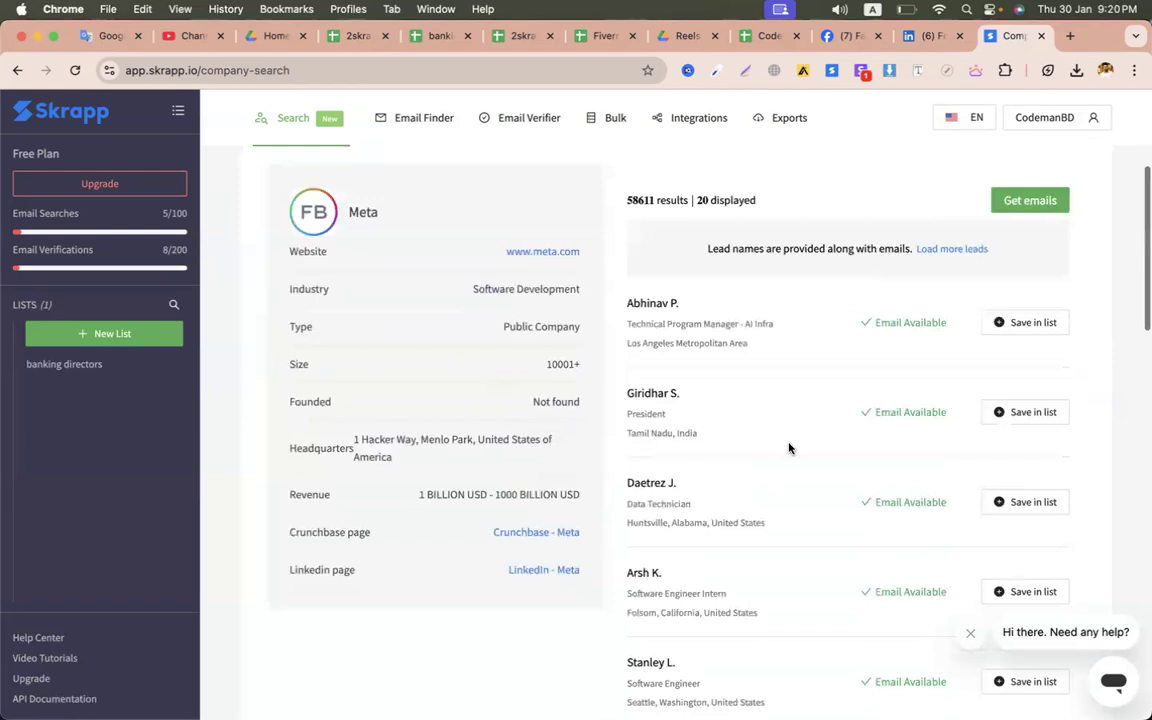
scroll(789, 447, "down", 5)
scroll(709, 535, "up", 7)
scroll(709, 535, "down", 5)
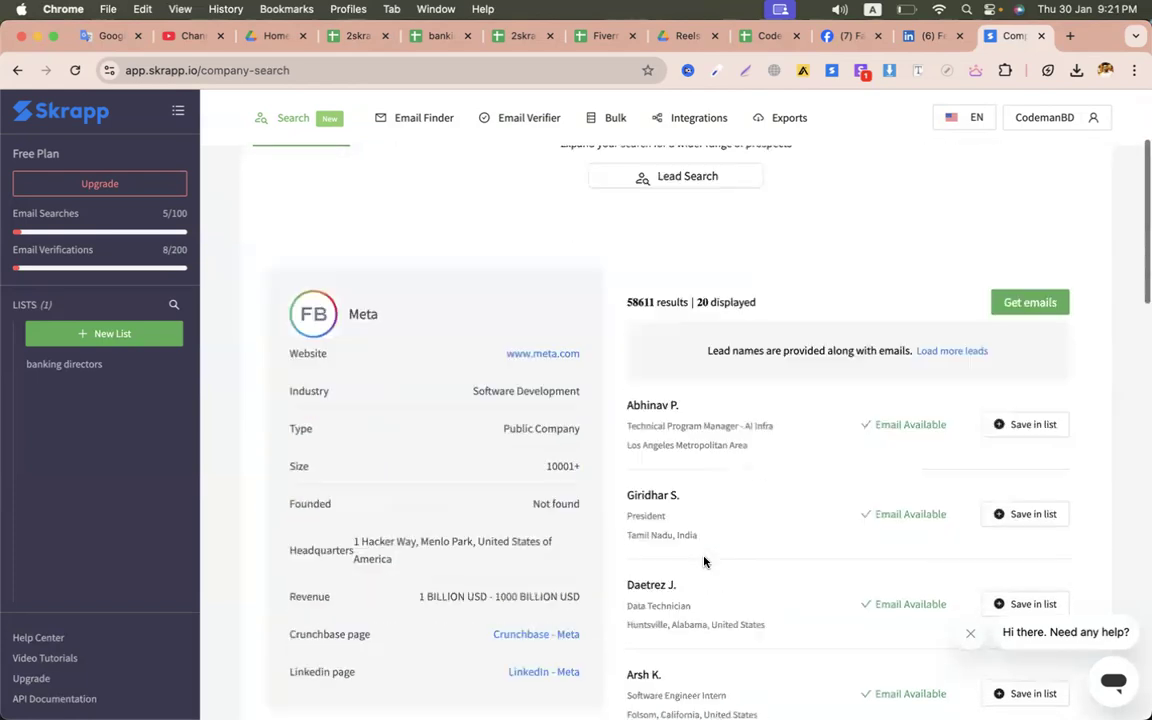
scroll(716, 517, "down", 15)
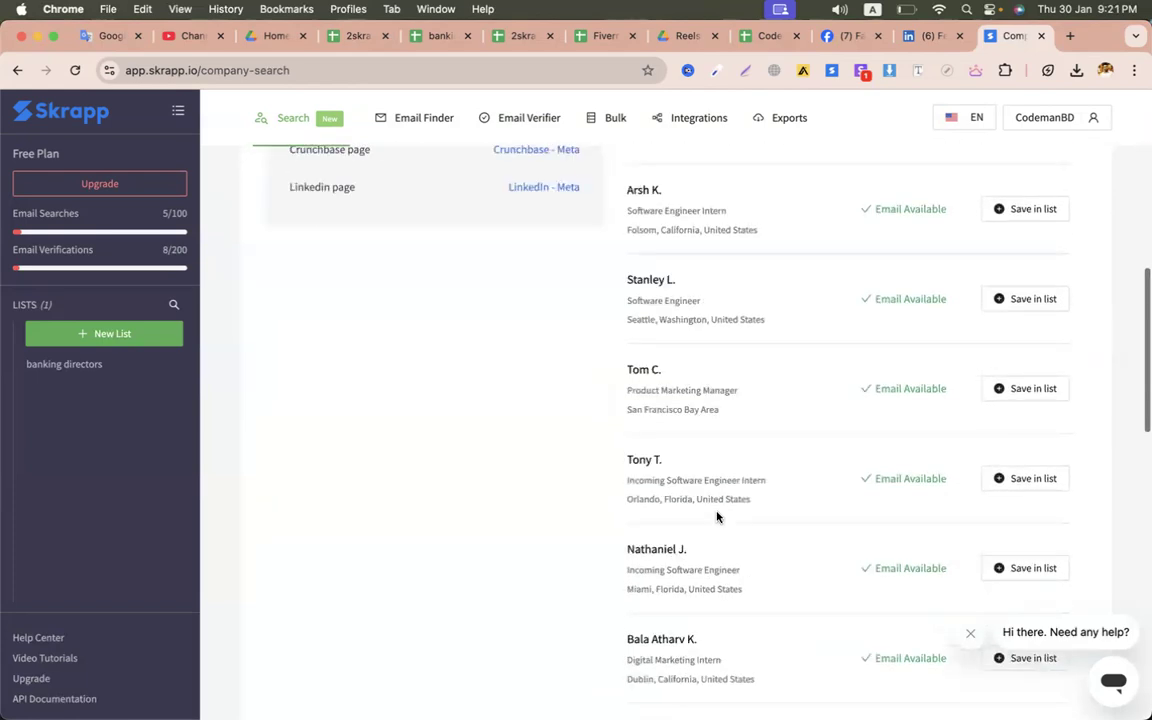
scroll(690, 373, "up", 15)
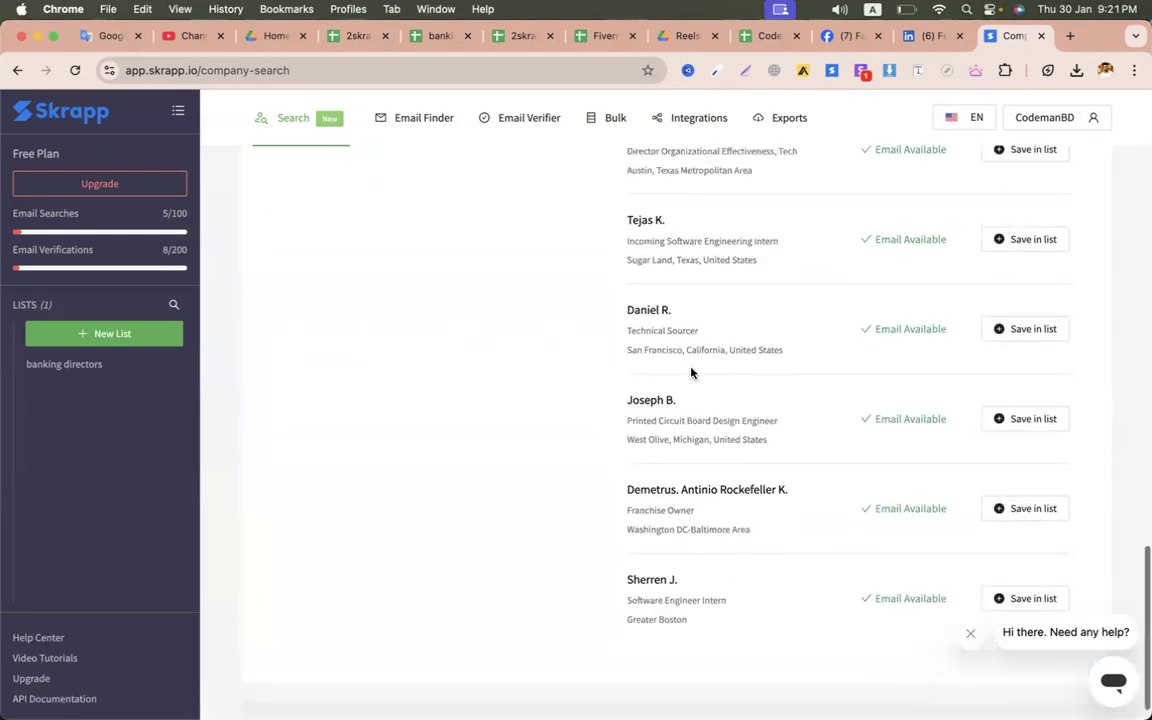
scroll(690, 373, "down", 3)
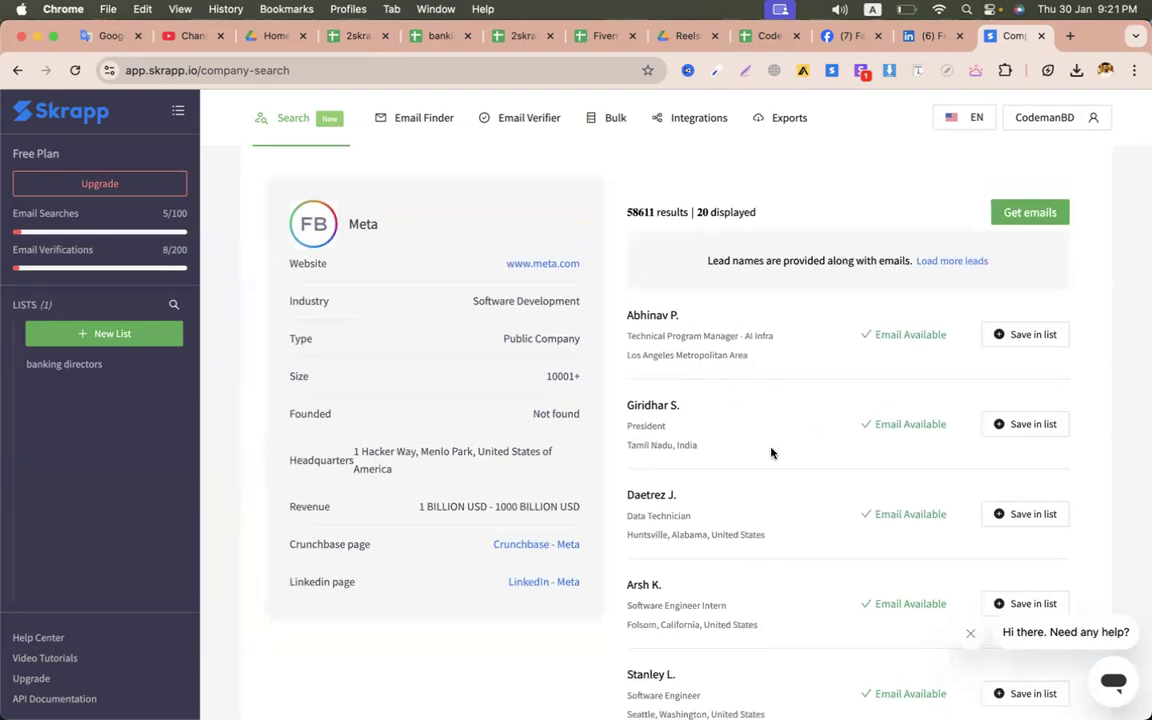
scroll(771, 453, "down", 10)
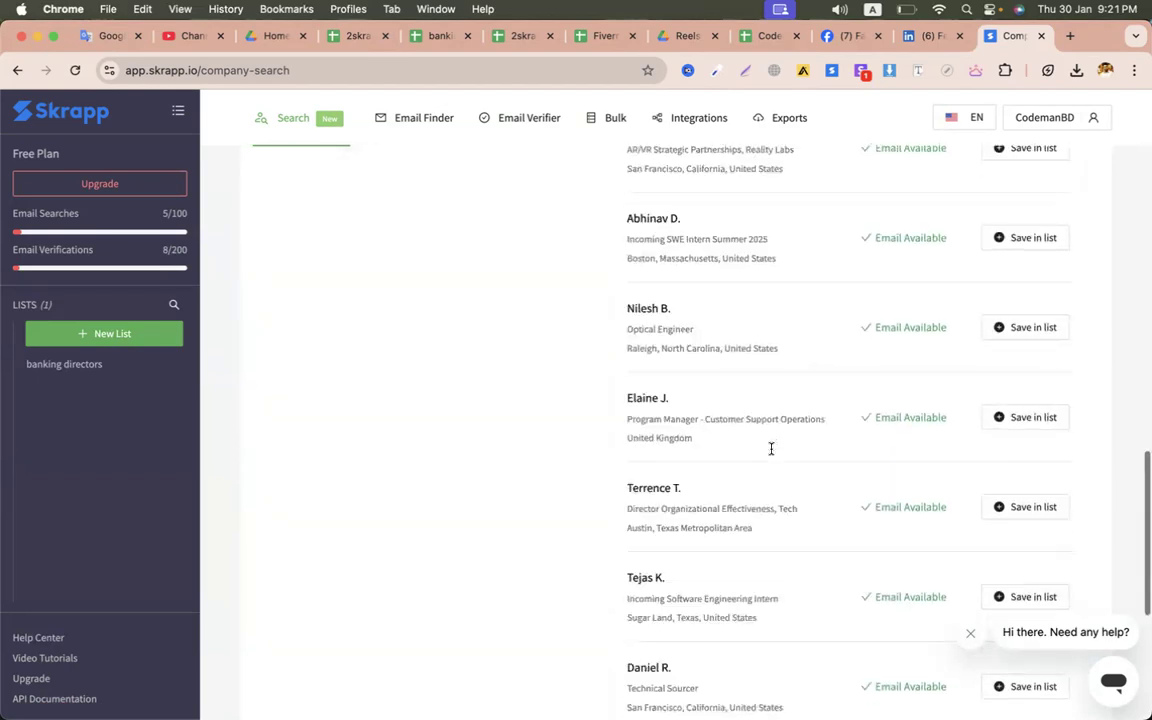
scroll(771, 449, "down", 3)
scroll(771, 450, "down", 5)
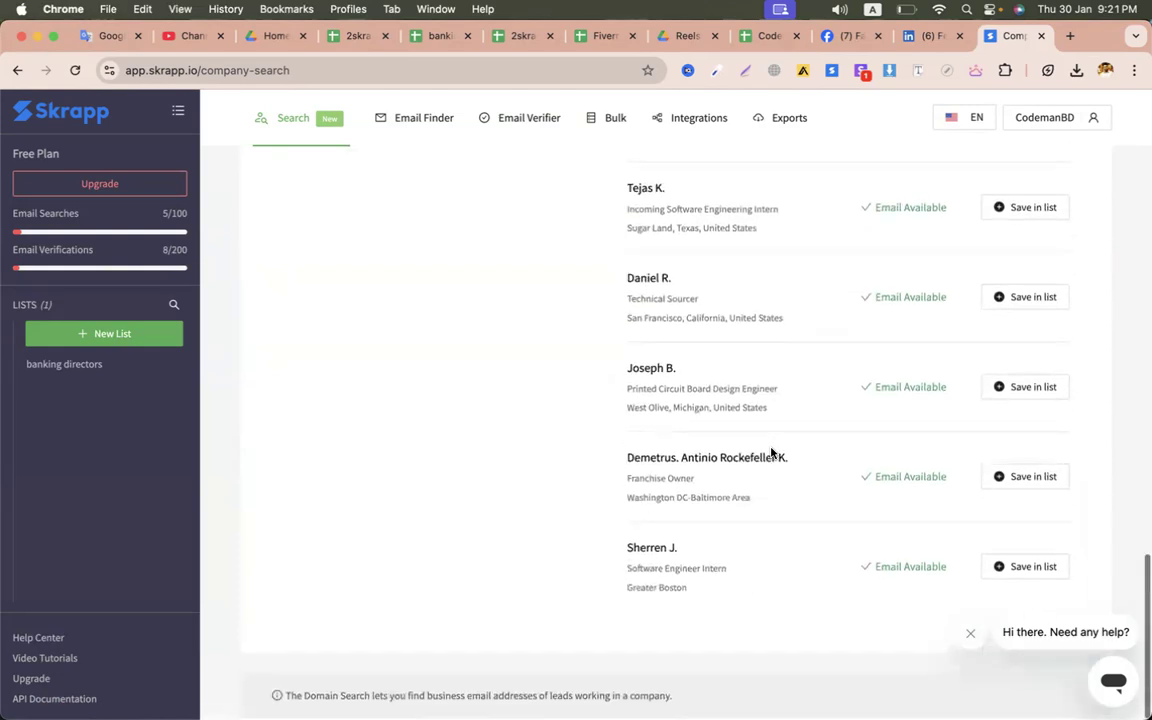
scroll(692, 470, "up", 3)
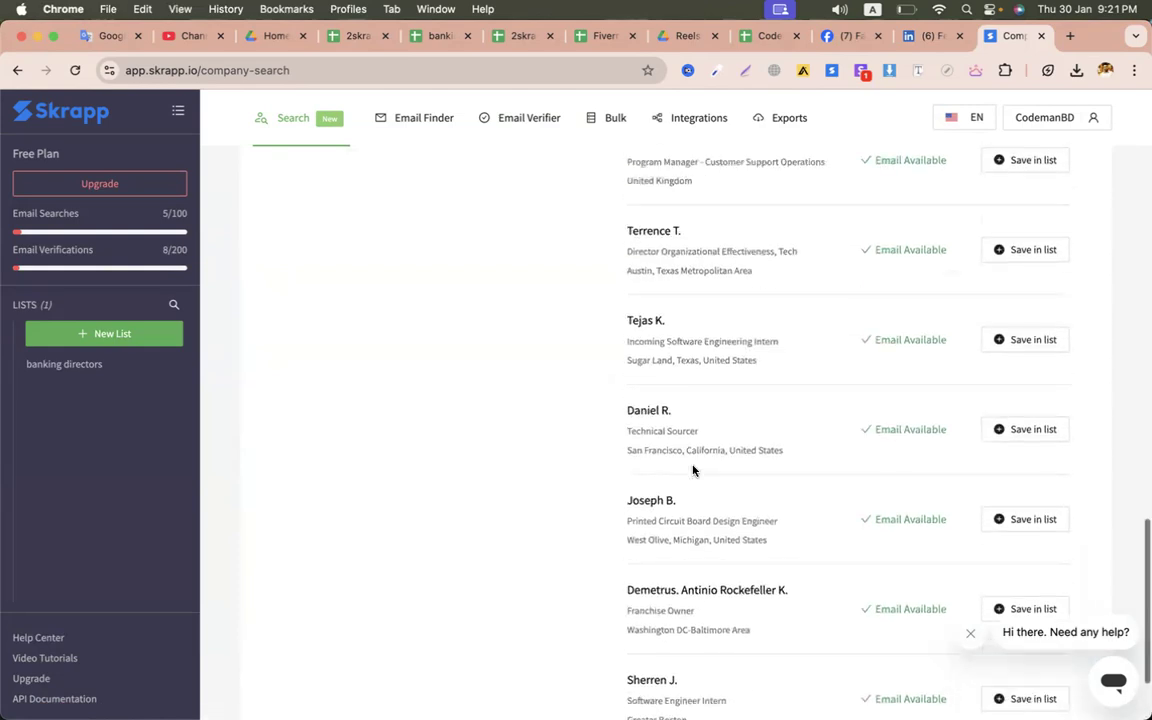
triple_click(683, 431)
scroll(683, 431, "up", 2)
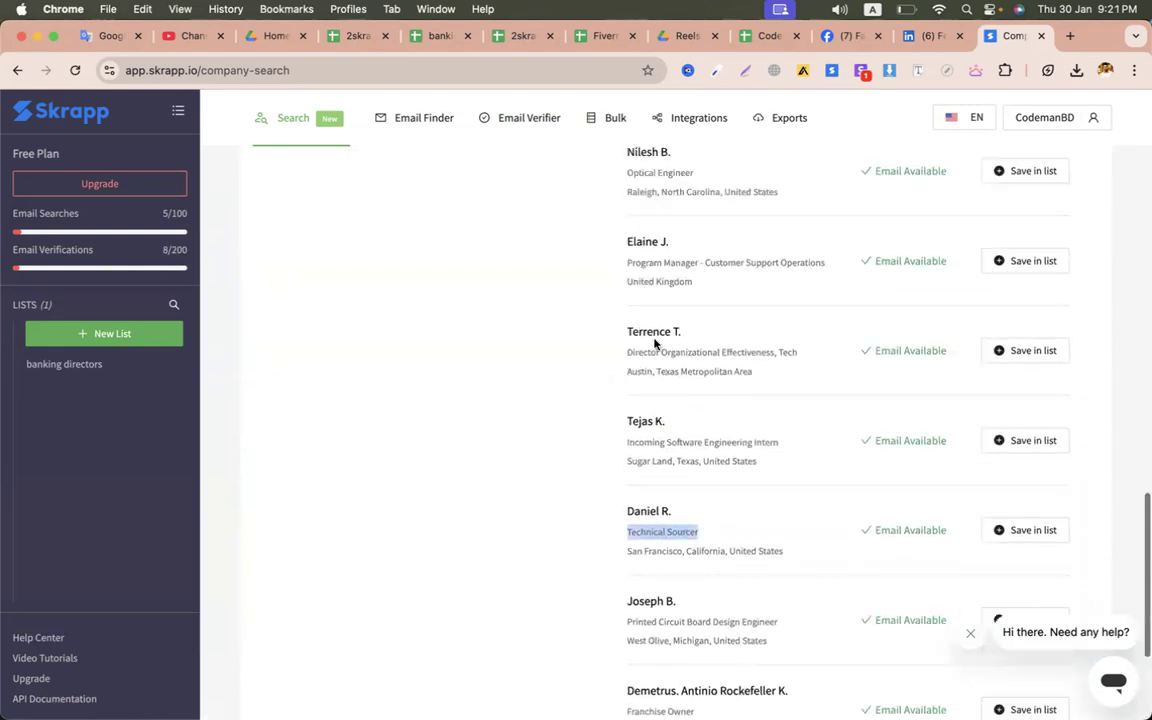
triple_click(657, 330)
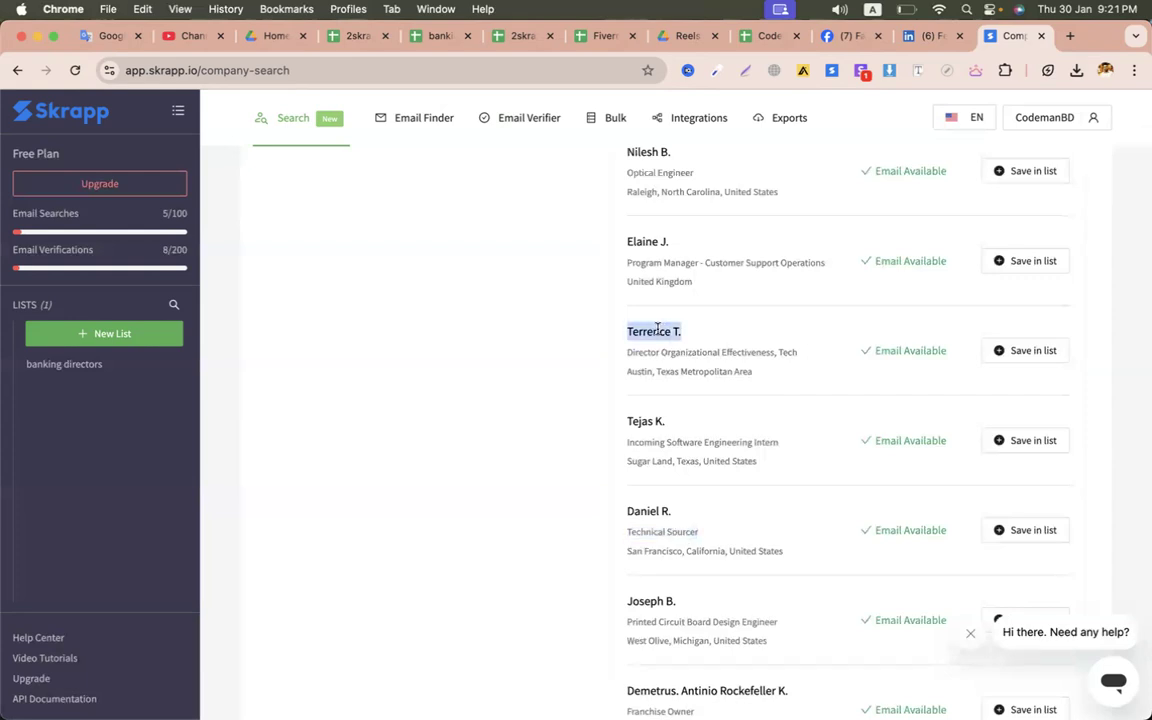
- Save the Austin Director of Organizational Effectiveness lead into a new list named fb directors
left_click(1035, 355)
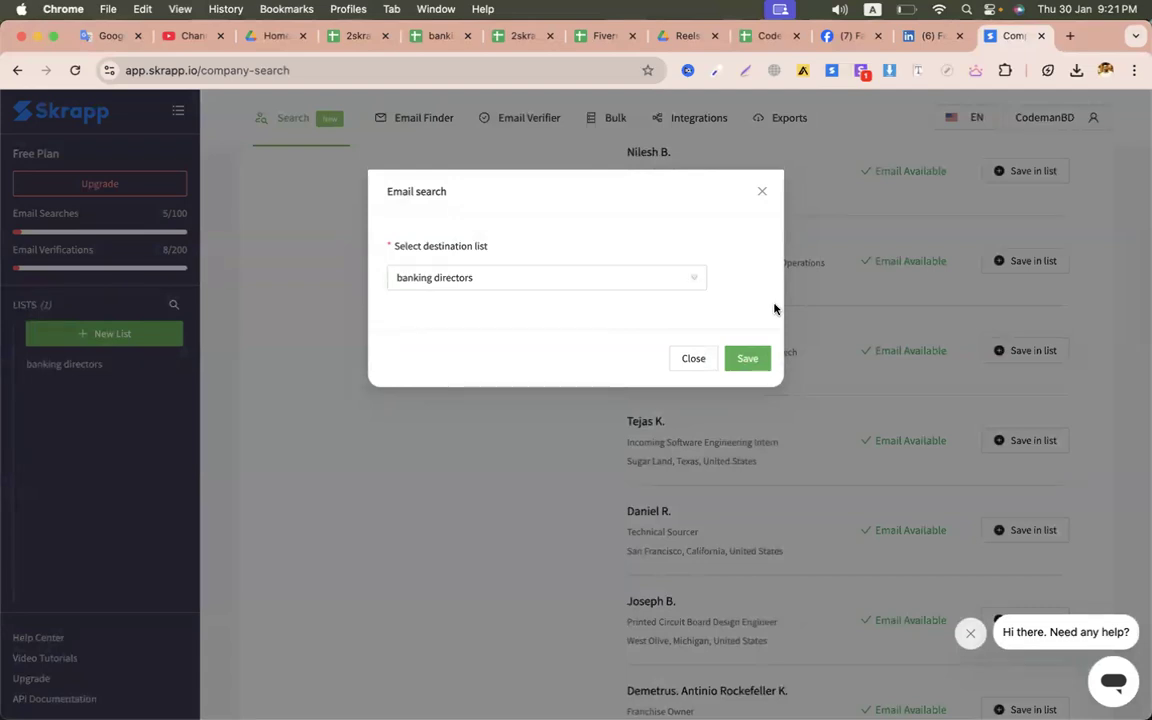
left_click(597, 281)
type("tors")
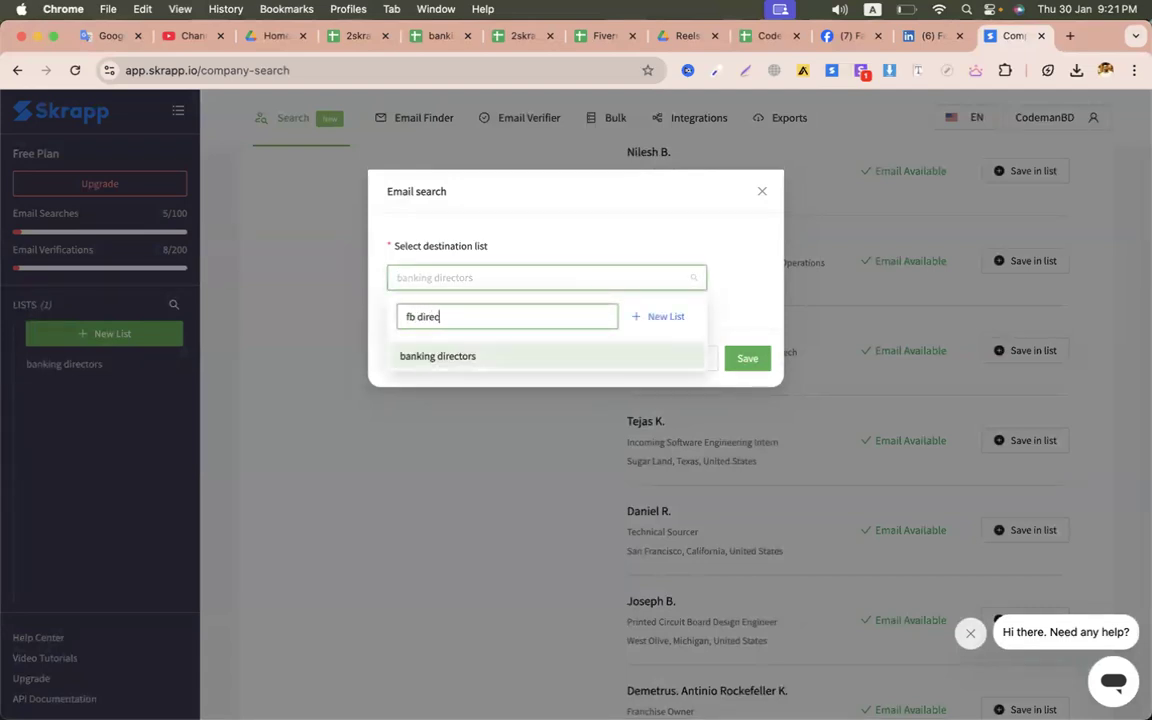
left_click(657, 320)
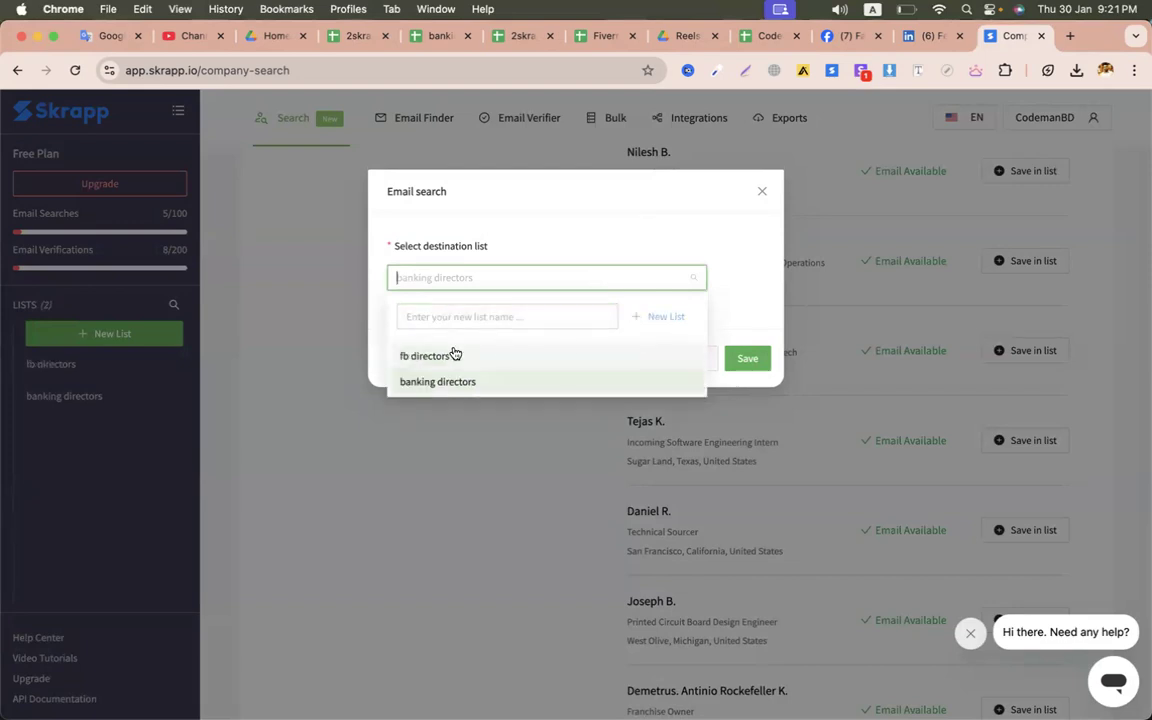
left_click(452, 355)
left_click(735, 359)
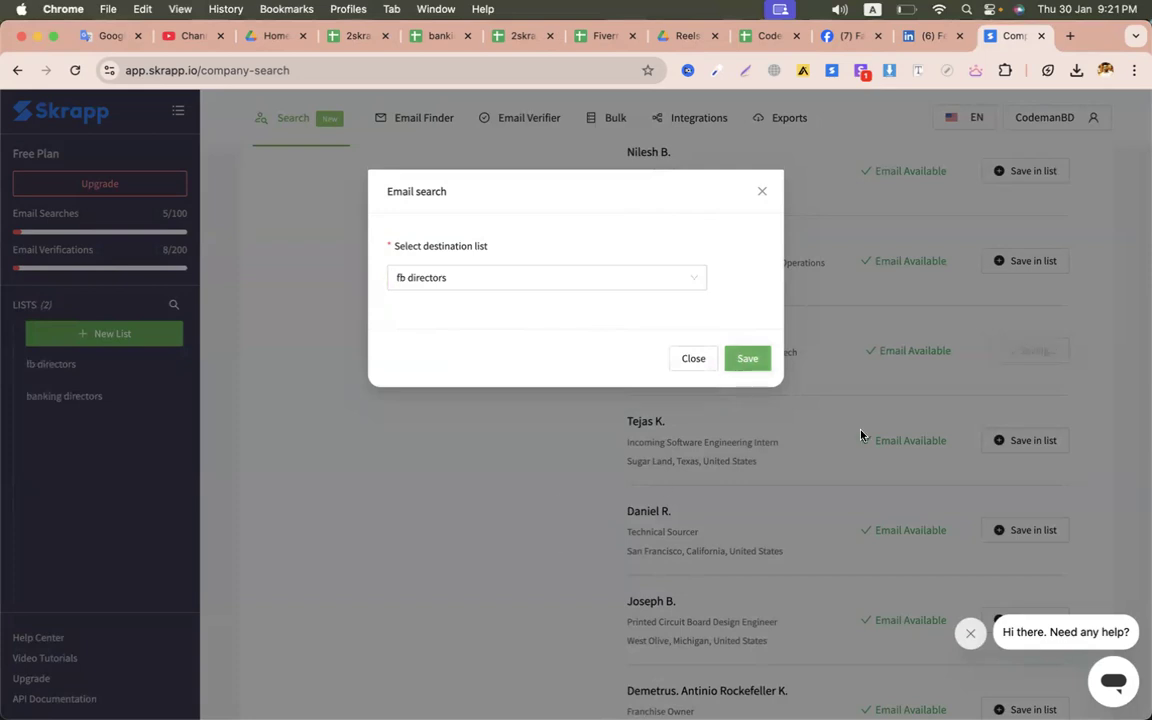
scroll(575, 540, "up", 4)
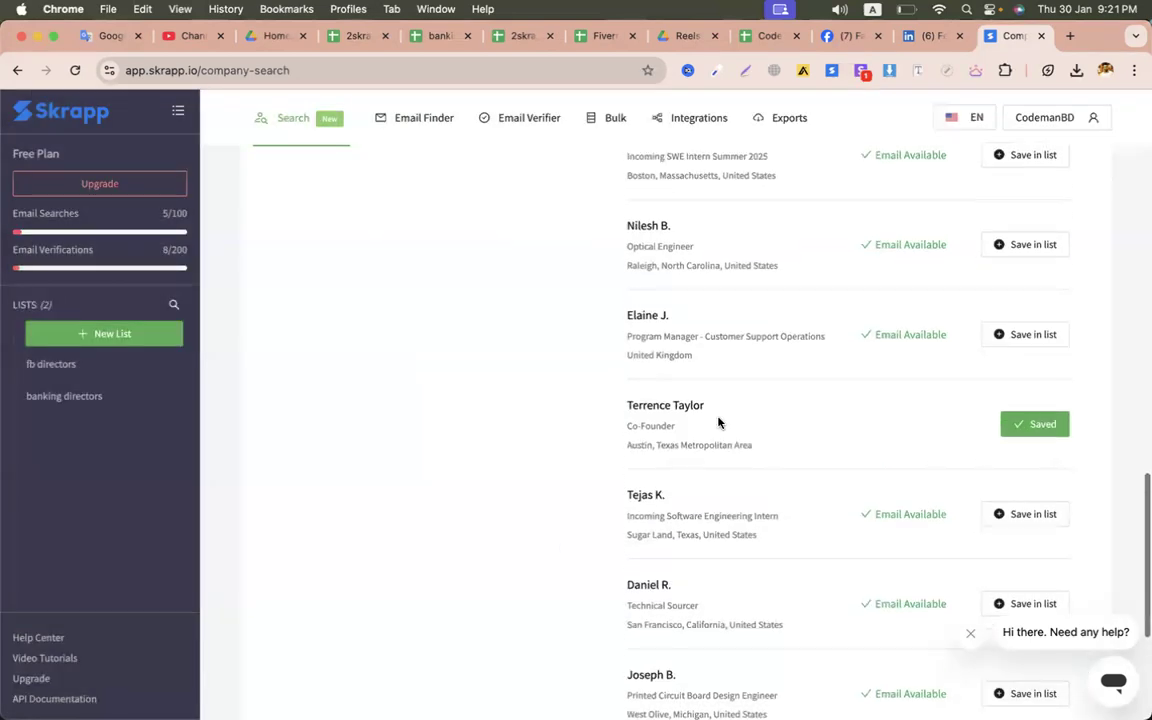
- Browse the Meta lead titles and locations, then load more Meta leads
scroll(673, 395, "up", 5)
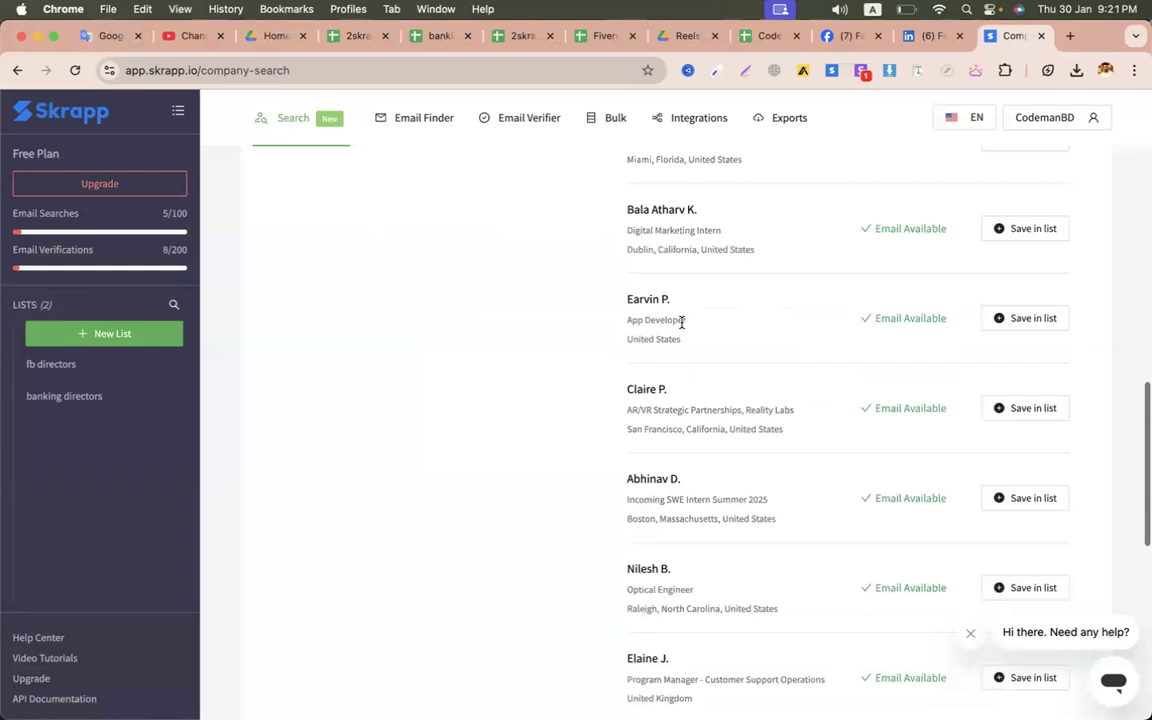
scroll(681, 322, "up", 2)
triple_click(640, 362)
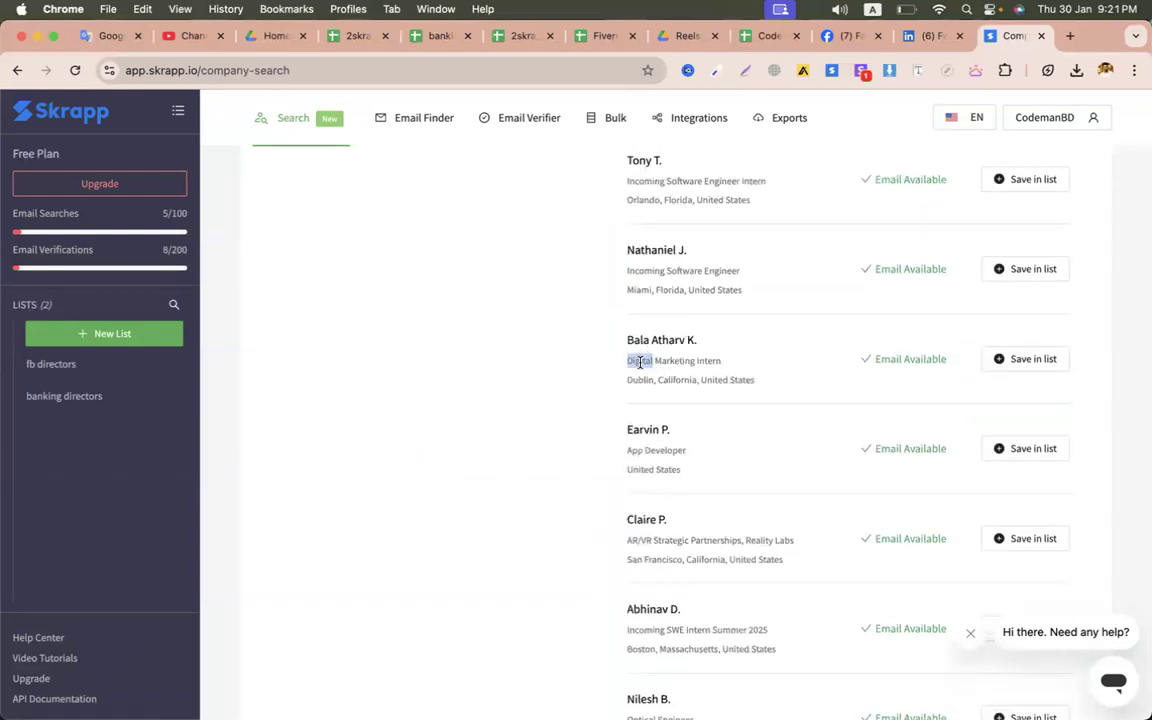
scroll(640, 362, "up", 3)
triple_click(633, 498)
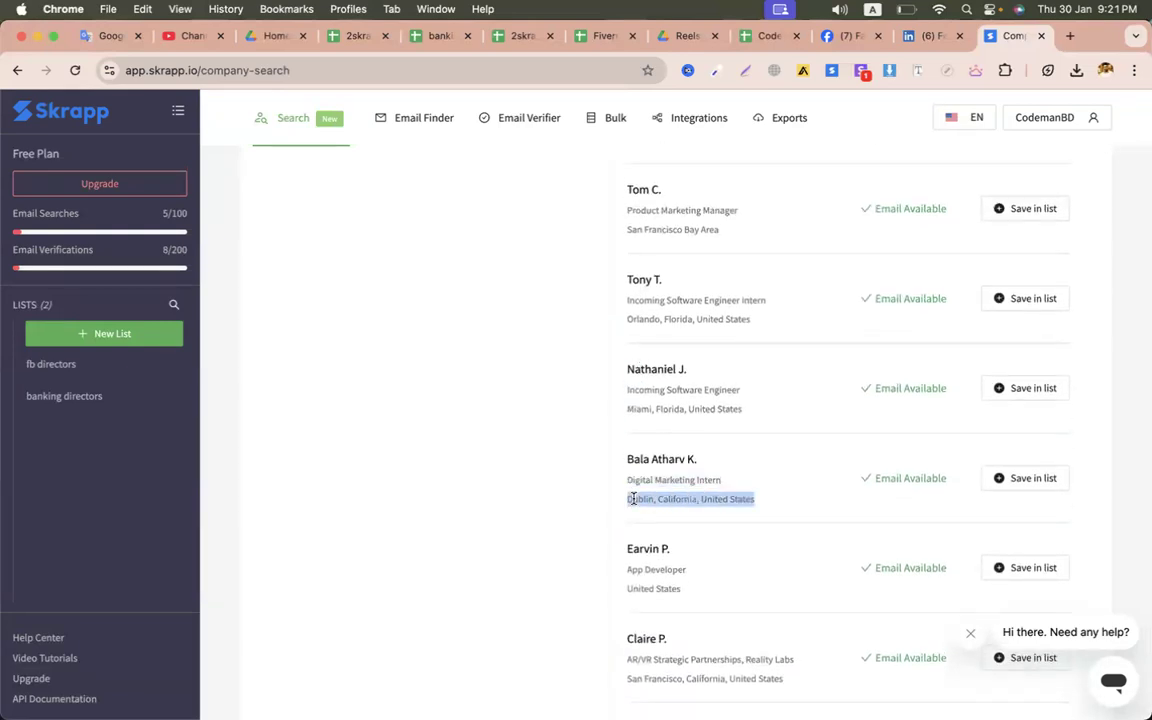
double_click(653, 389)
scroll(655, 400, "up", 6)
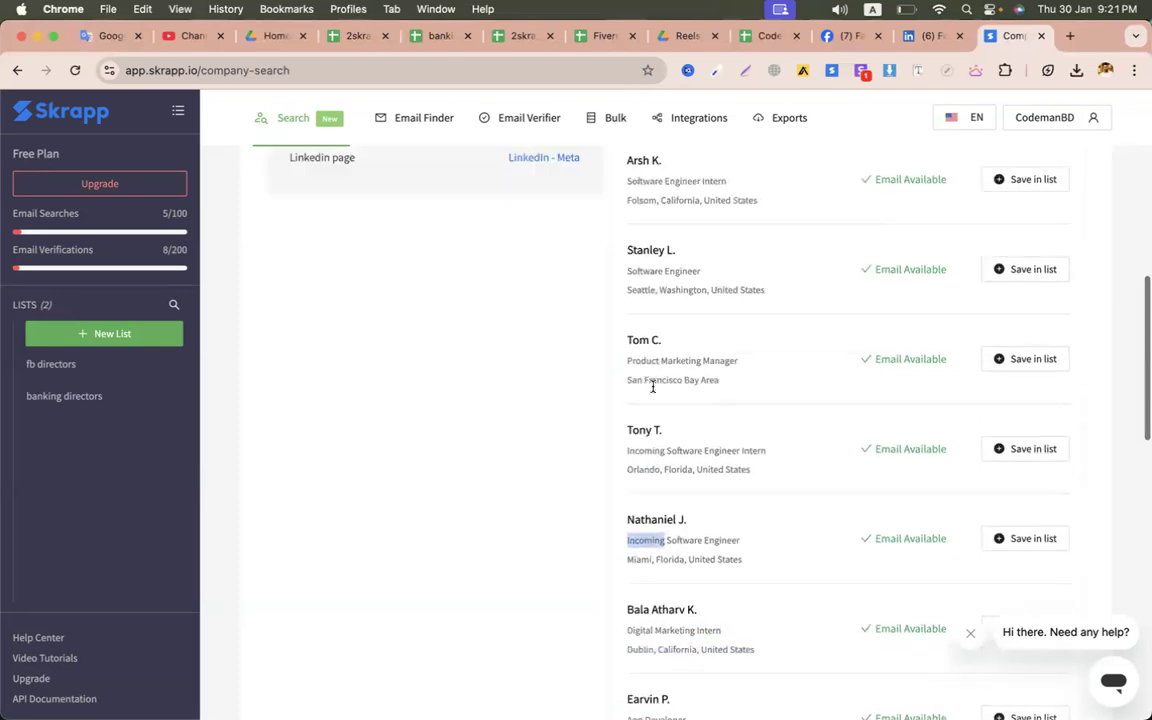
scroll(650, 400, "up", 6)
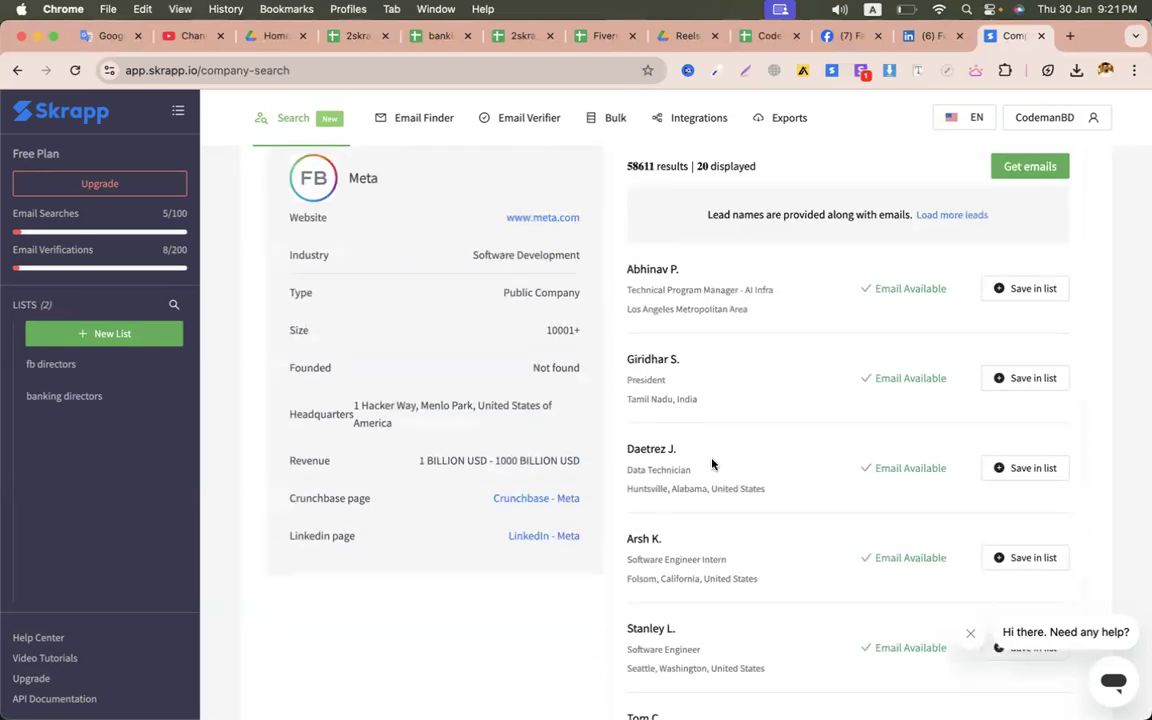
left_click(975, 215)
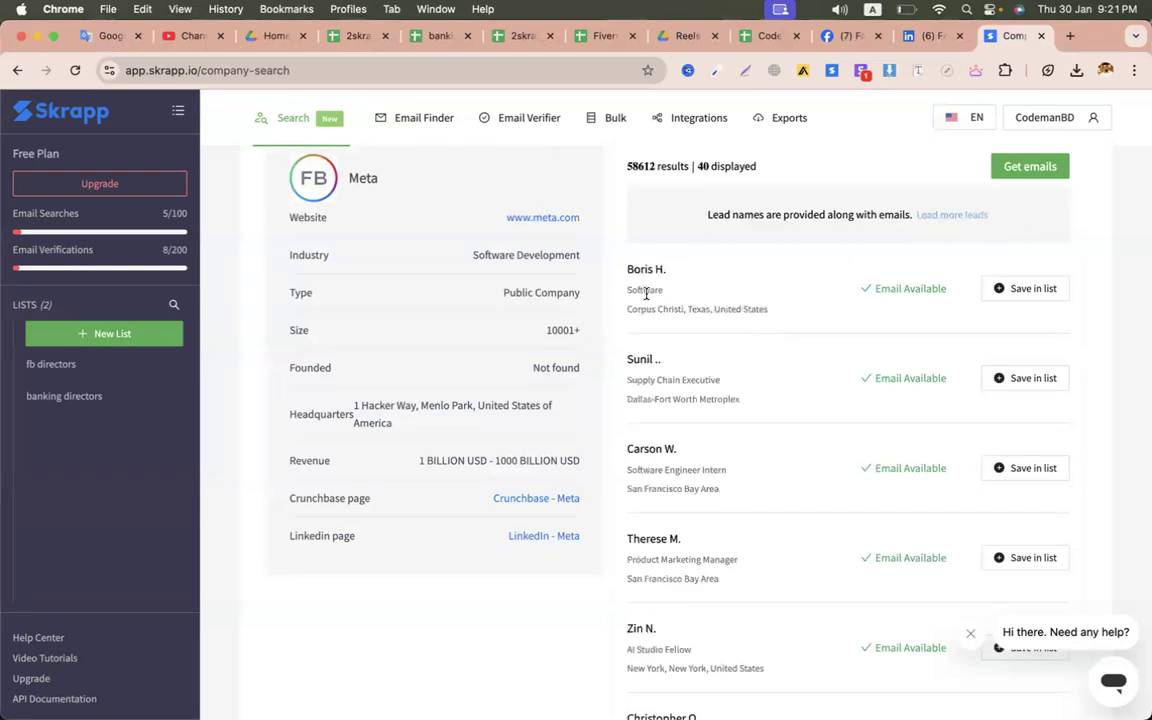
- Save the Director - Head of Data Center Infrastructure Finance lead to fb directors
scroll(644, 476, "down", 5)
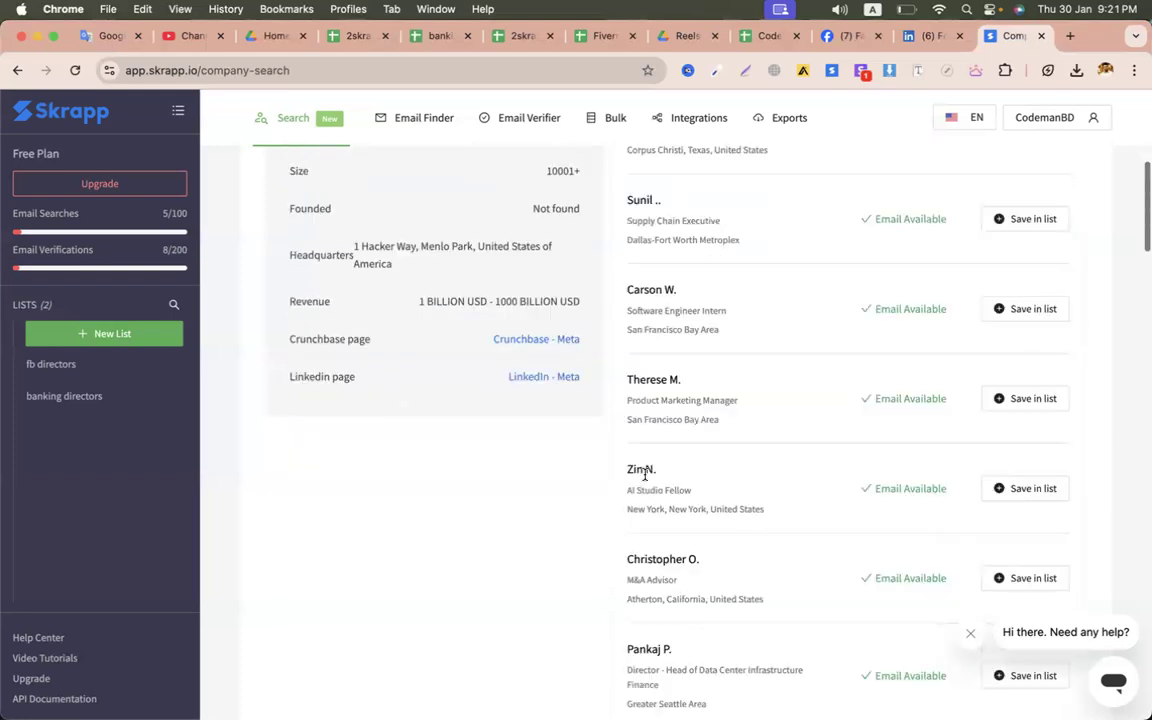
scroll(613, 453, "down", 3)
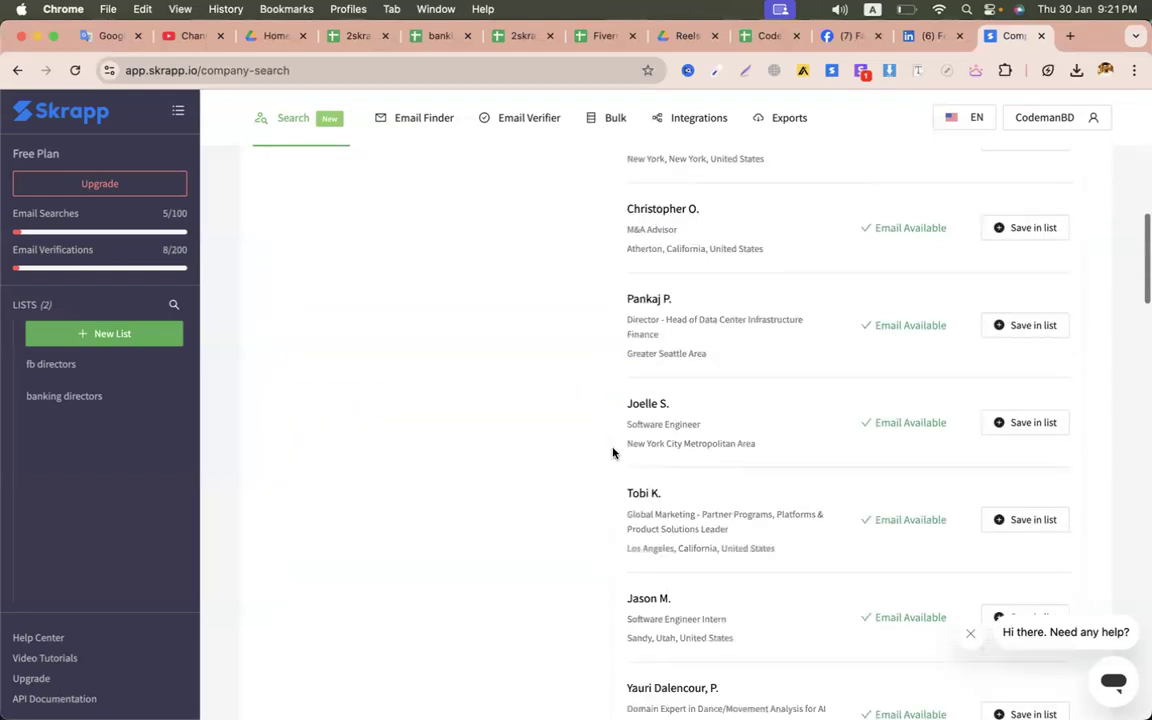
triple_click(646, 322)
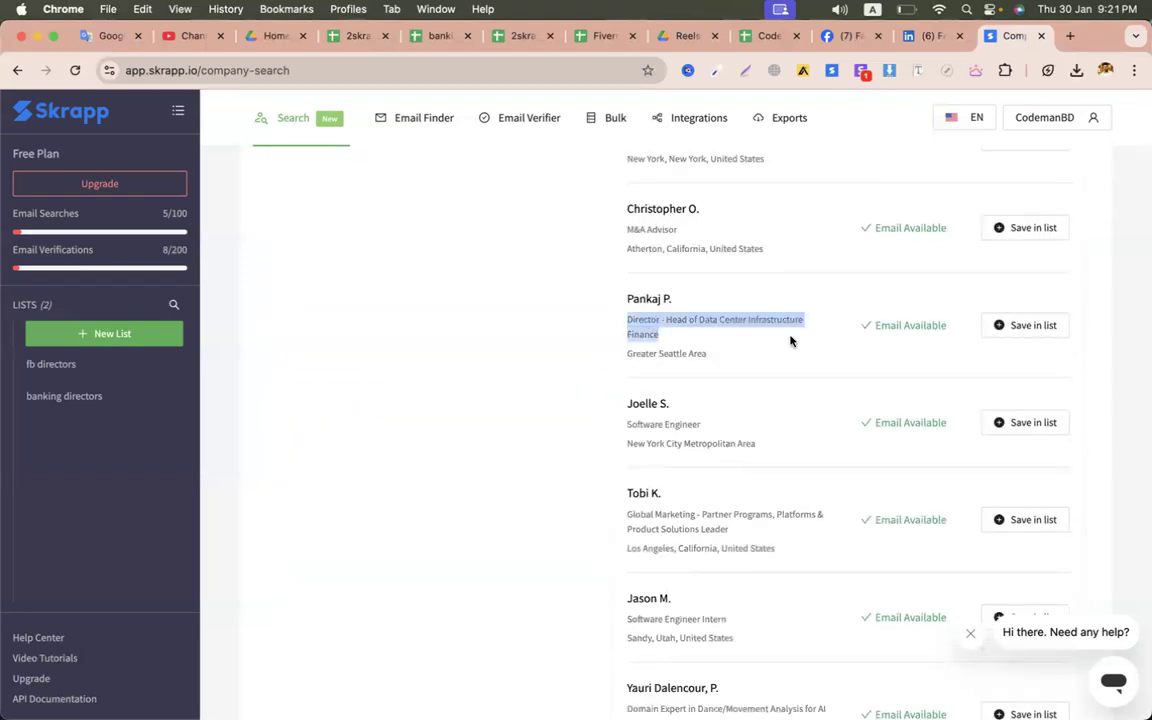
left_click(1031, 326)
left_click(747, 359)
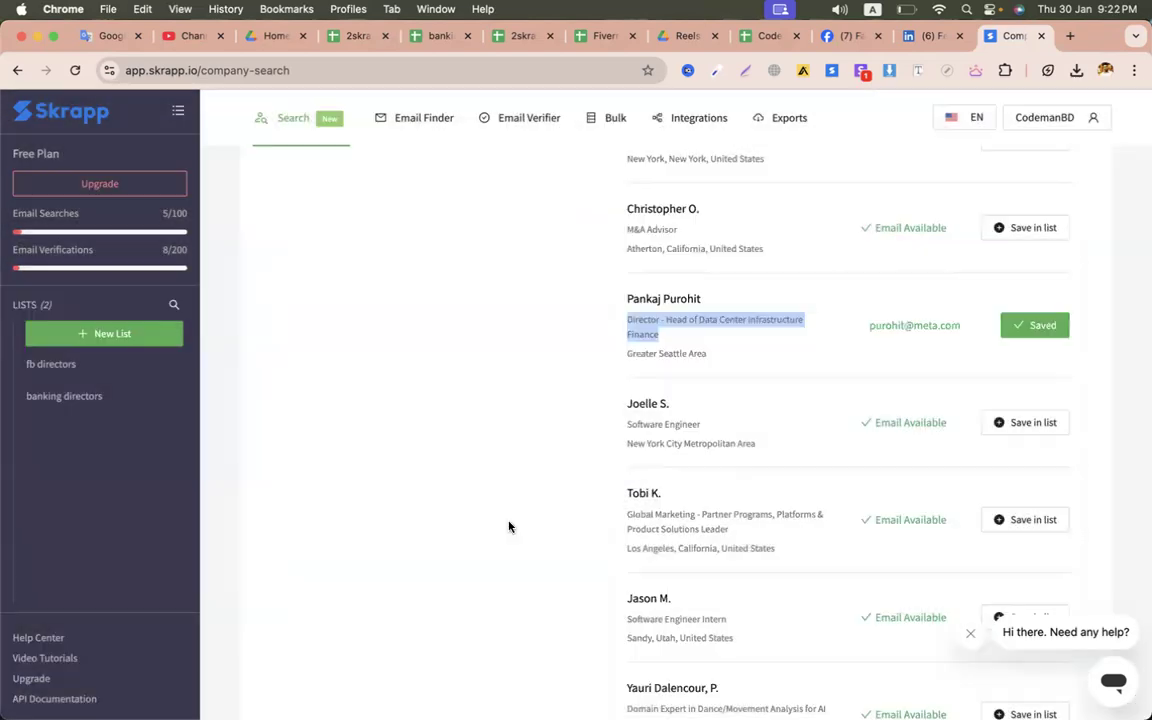
- Scroll further through the Meta results and load another batch of leads
scroll(508, 526, "down", 3)
scroll(508, 526, "down", 2)
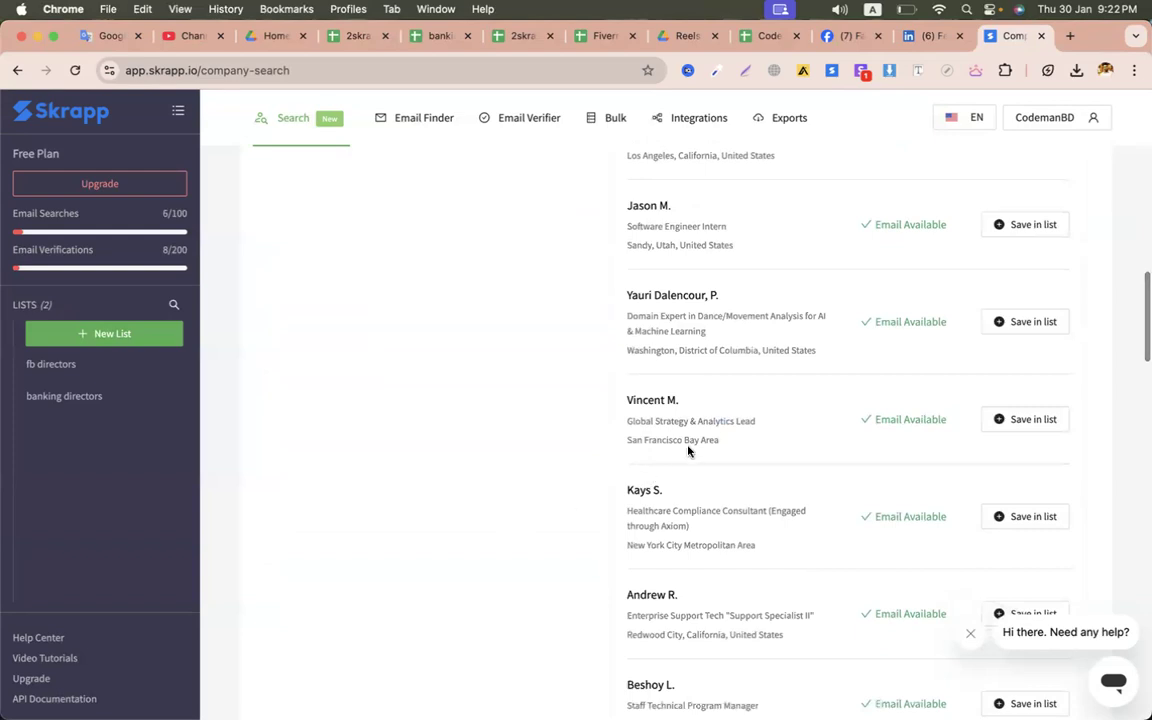
scroll(658, 524, "down", 3)
scroll(638, 586, "down", 4)
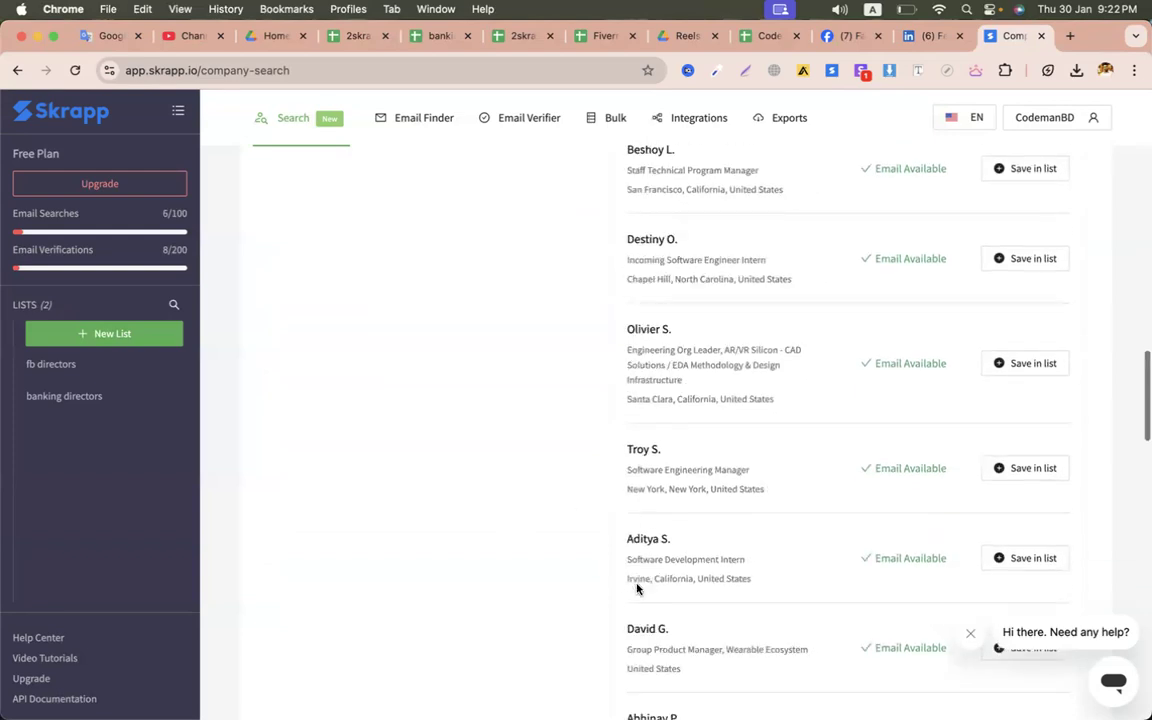
scroll(646, 498, "down", 5)
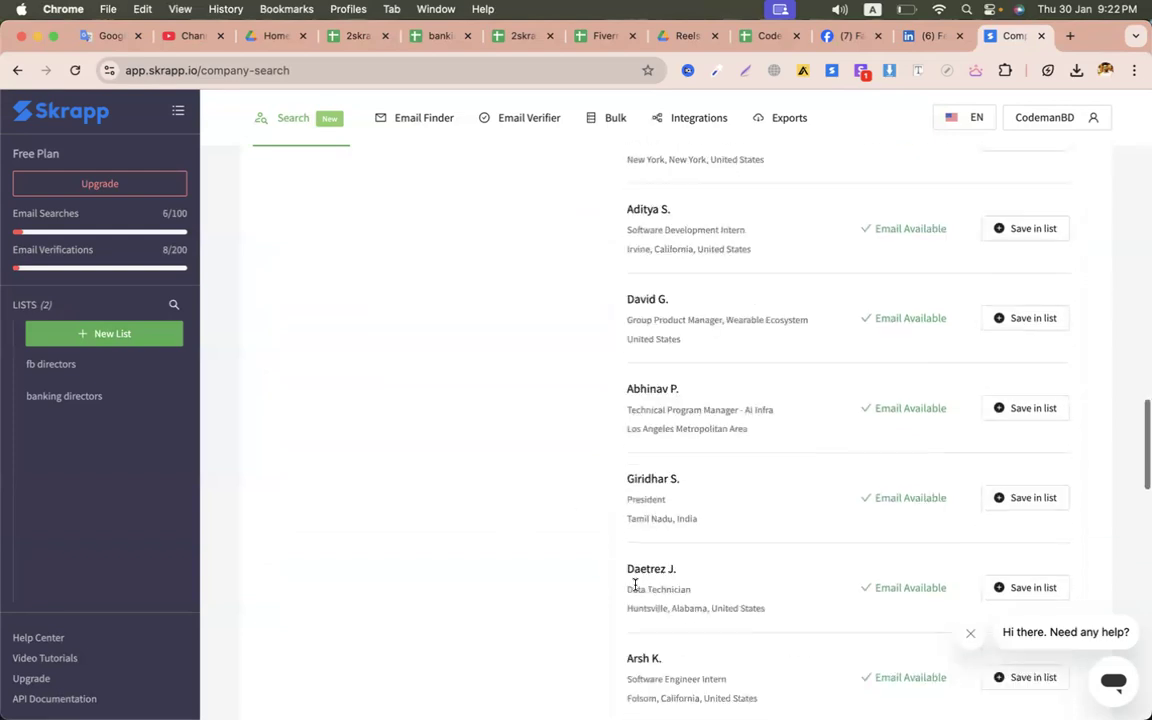
scroll(656, 506, "down", 7)
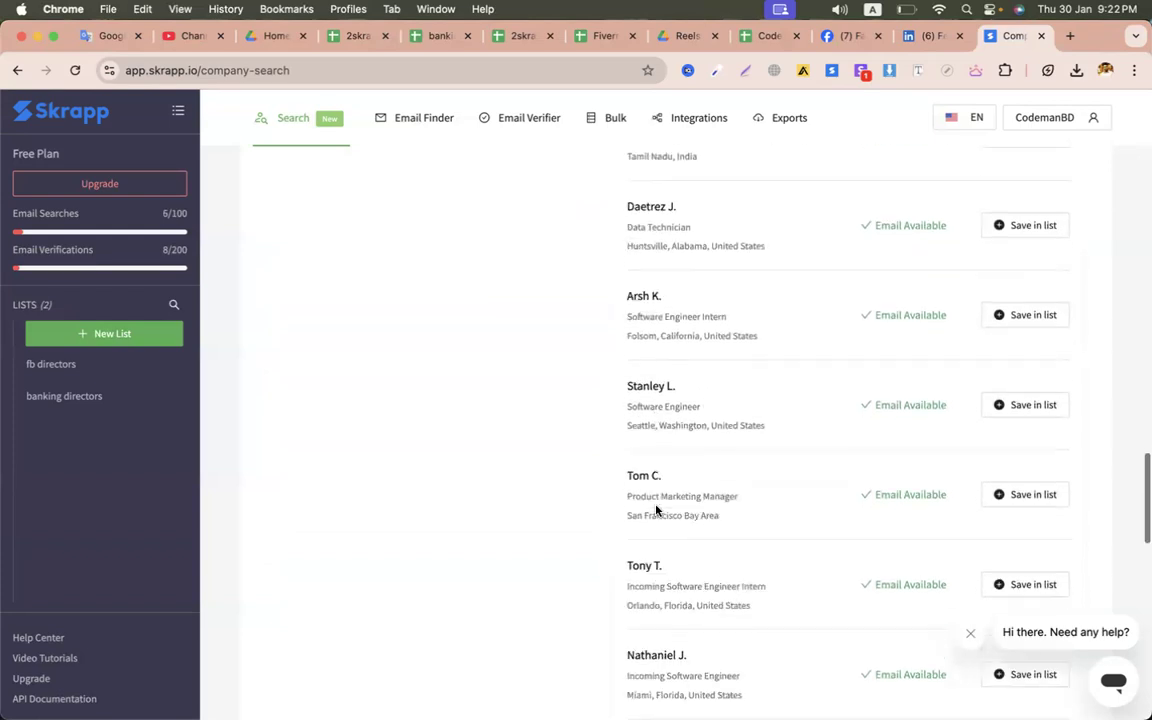
scroll(656, 510, "down", 3)
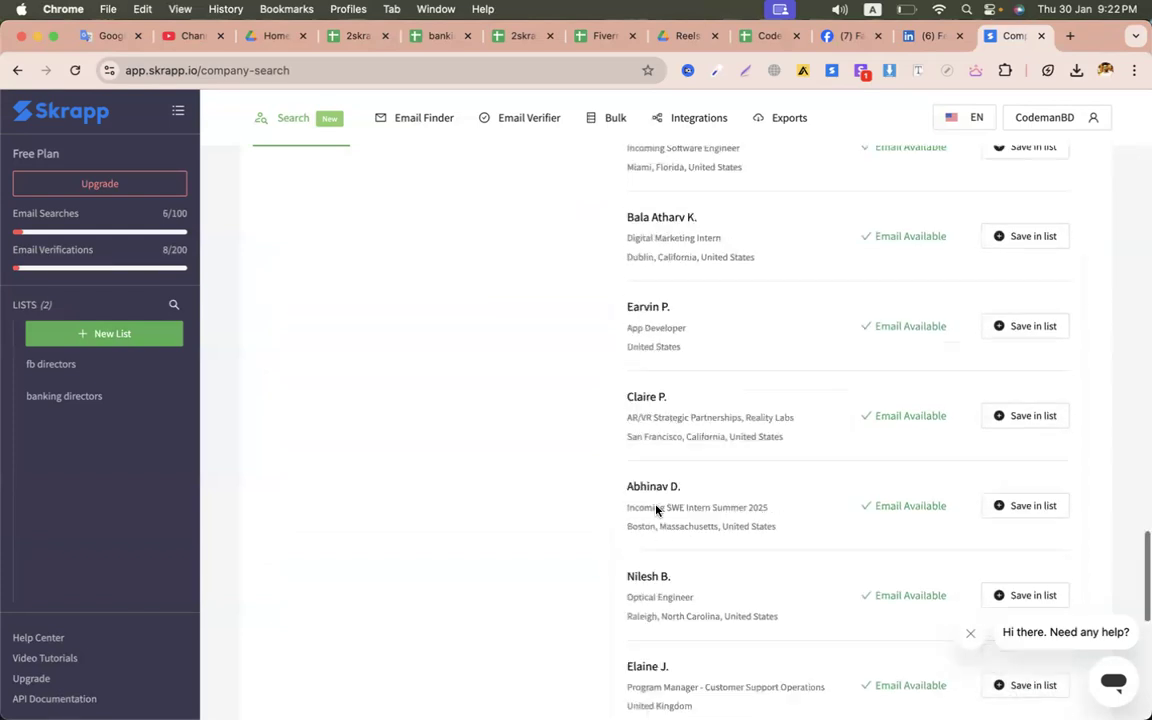
scroll(656, 510, "up", 20)
scroll(656, 511, "down", 3)
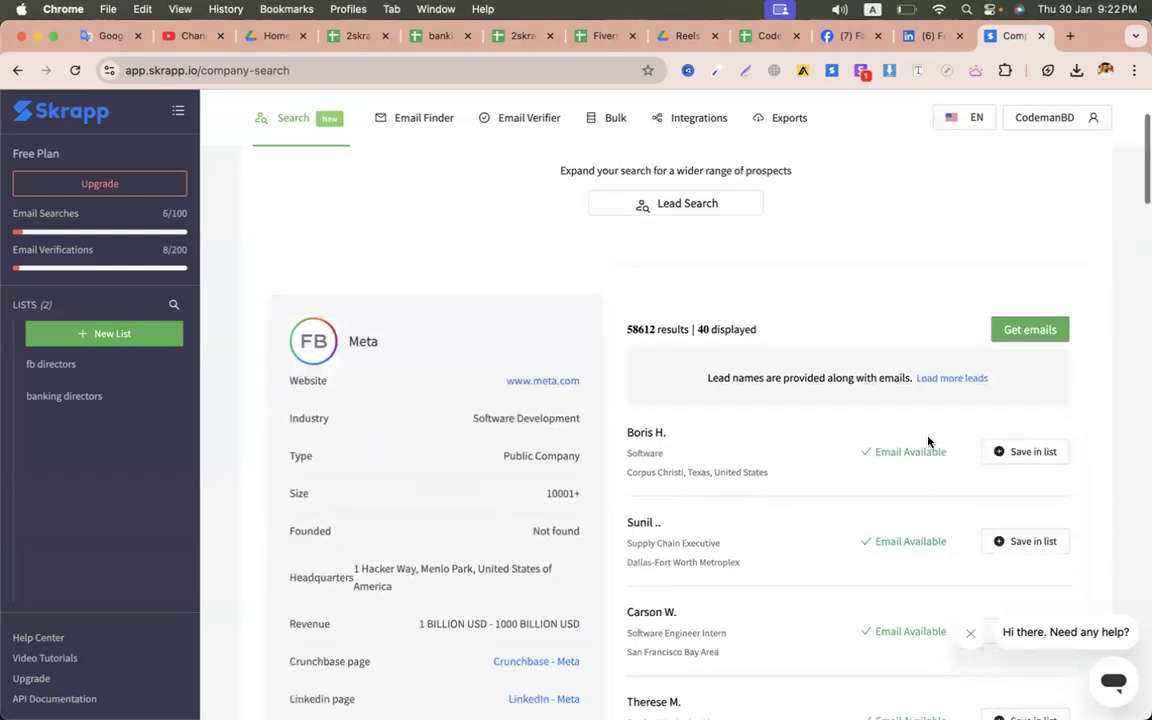
left_click(946, 387)
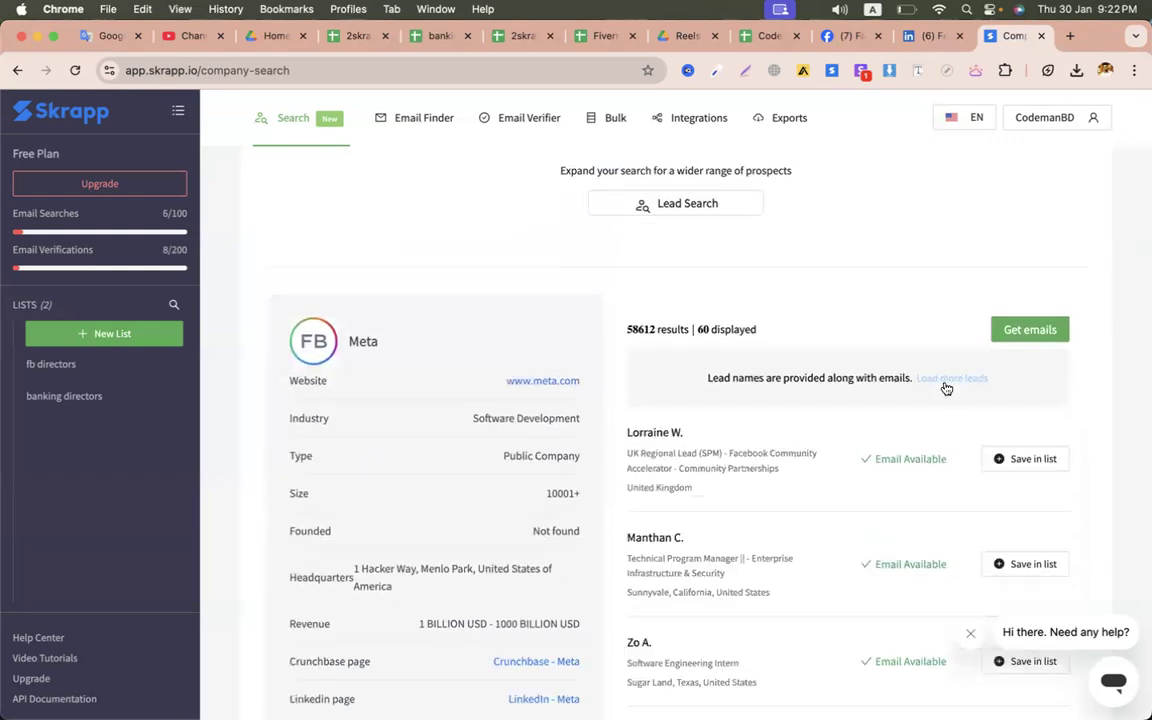
- Scroll through the new leads, then open the fb directors list showing 2 entries
scroll(808, 440, "down", 3)
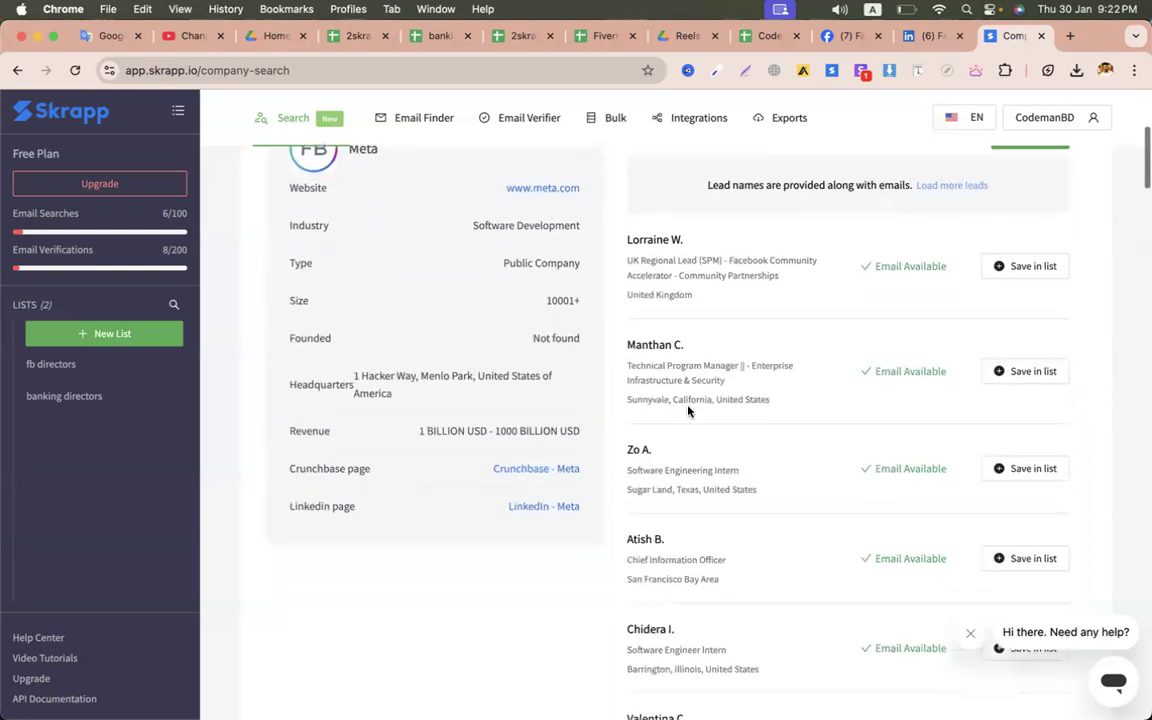
scroll(684, 487, "down", 8)
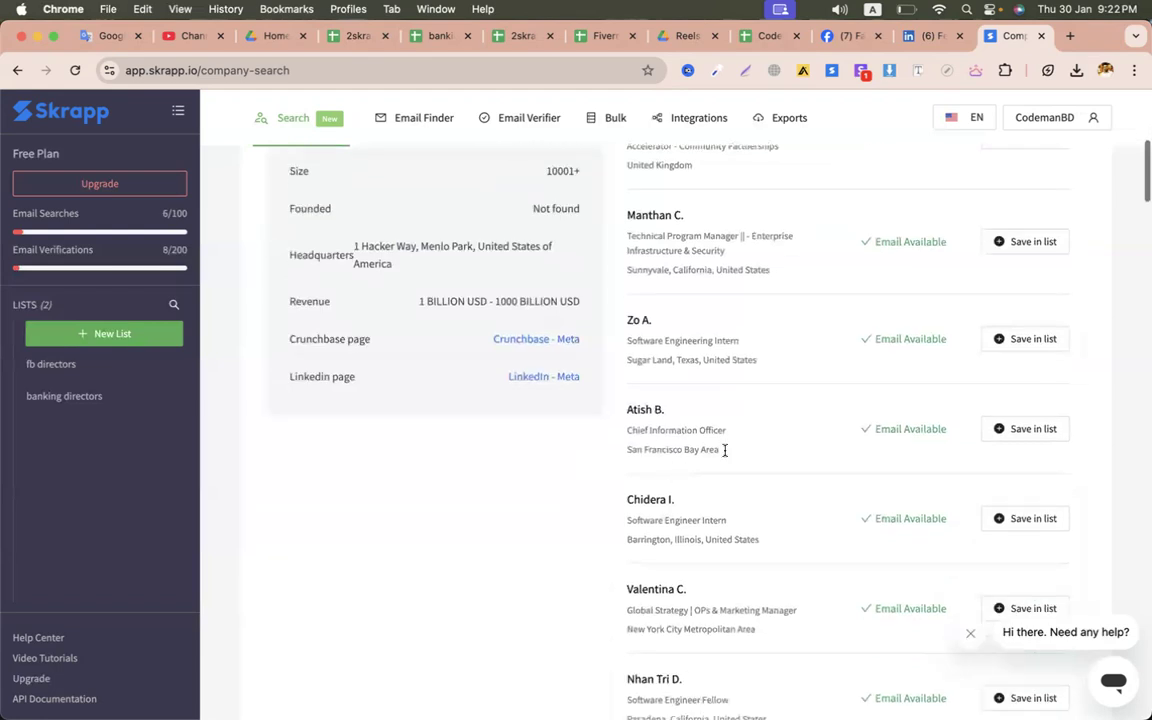
scroll(718, 527, "down", 2)
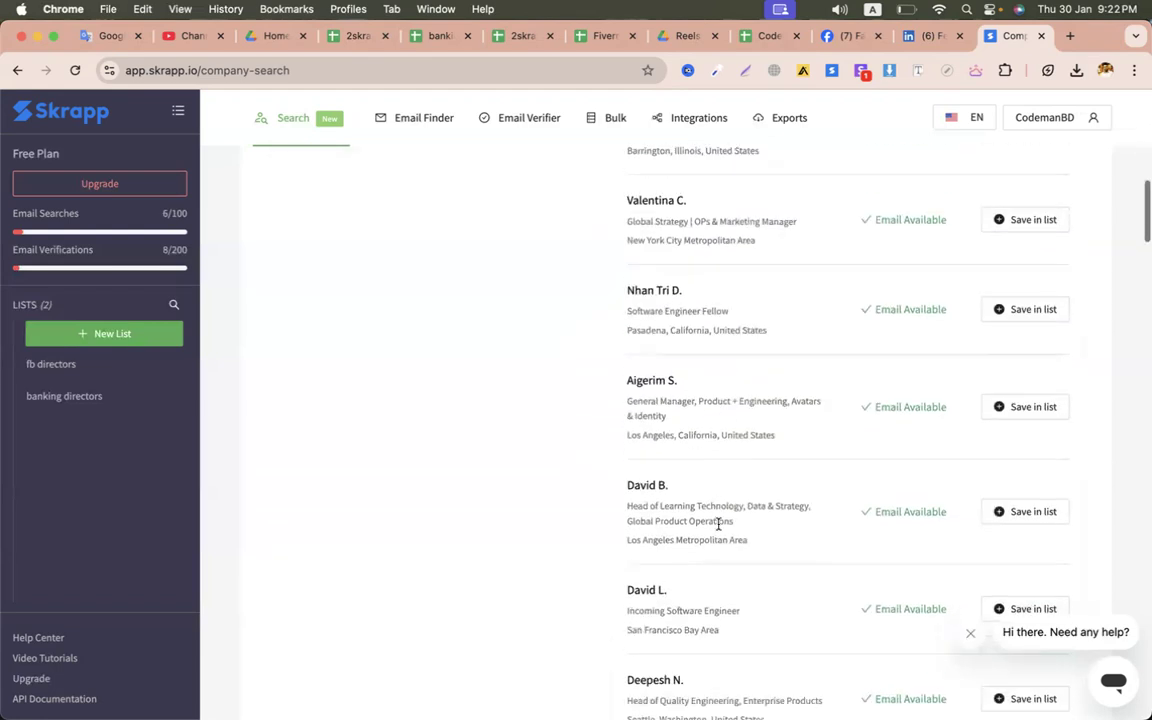
scroll(718, 525, "down", 4)
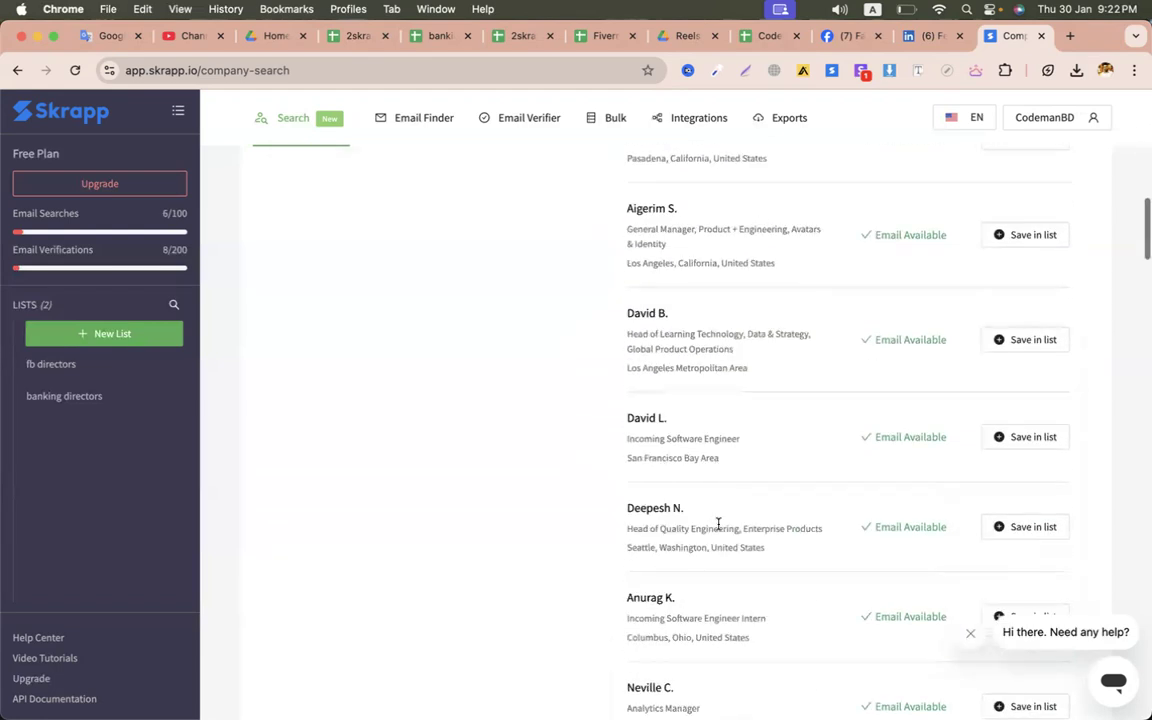
scroll(718, 525, "down", 6)
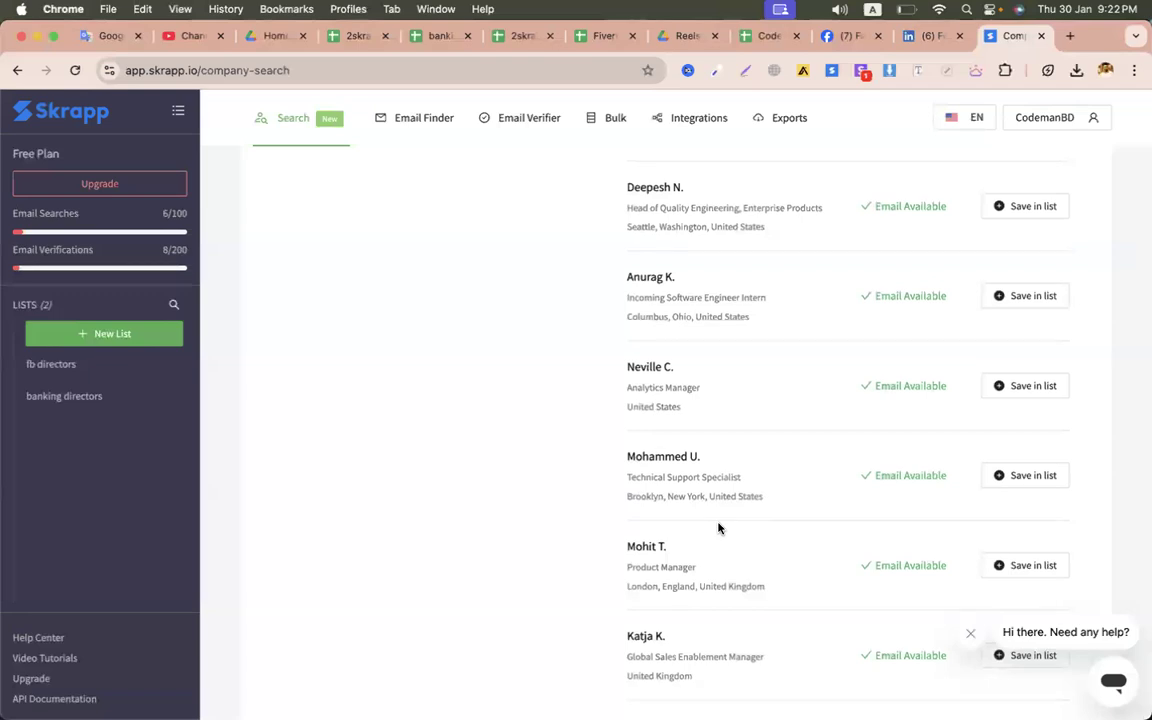
scroll(718, 527, "down", 4)
scroll(718, 527, "down", 5)
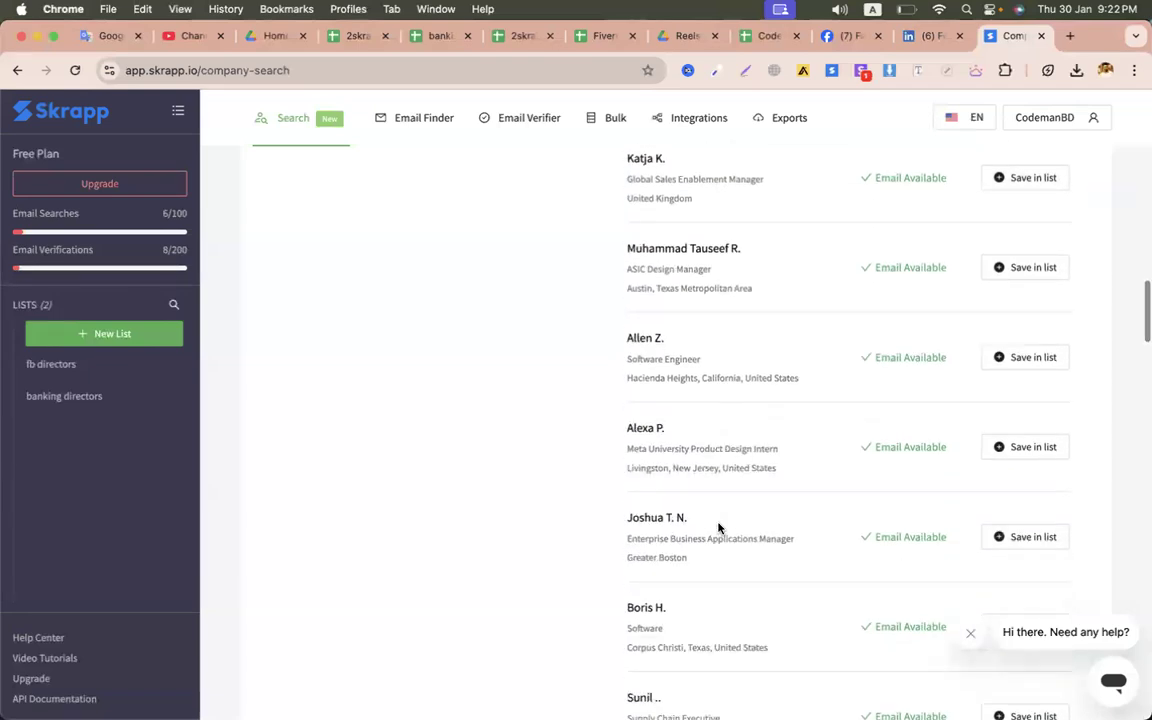
scroll(718, 527, "down", 6)
scroll(505, 402, "up", 1)
scroll(504, 401, "up", 2)
scroll(504, 401, "down", 4)
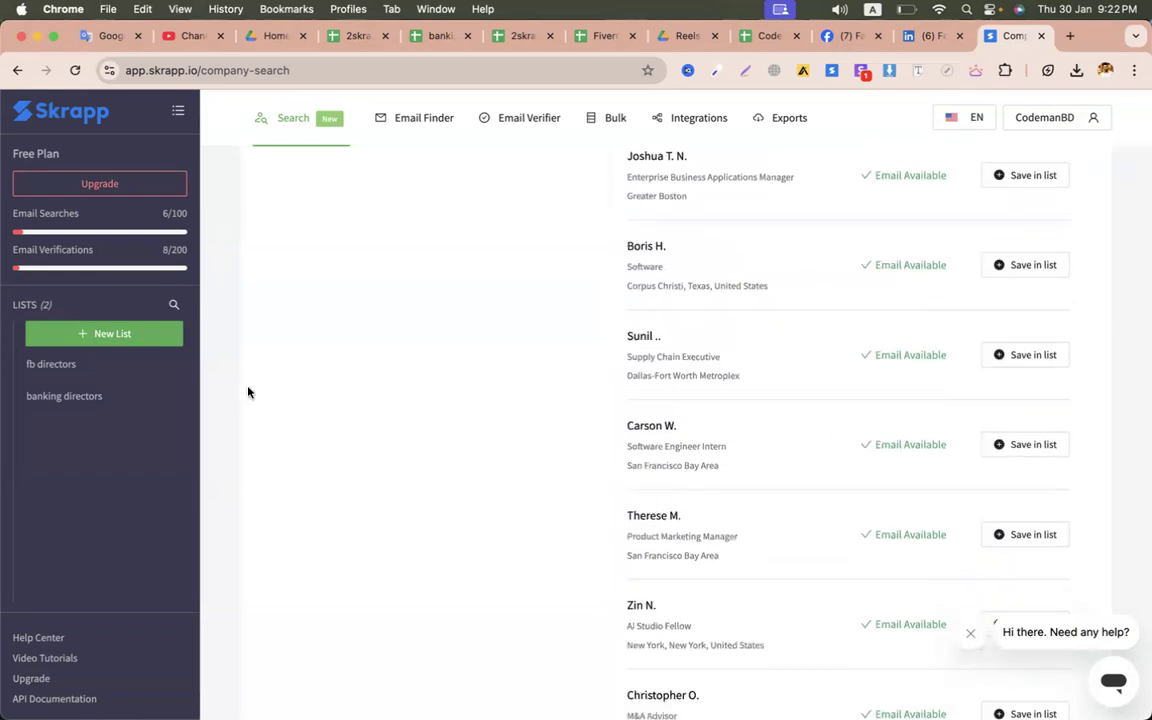
left_click(62, 368)
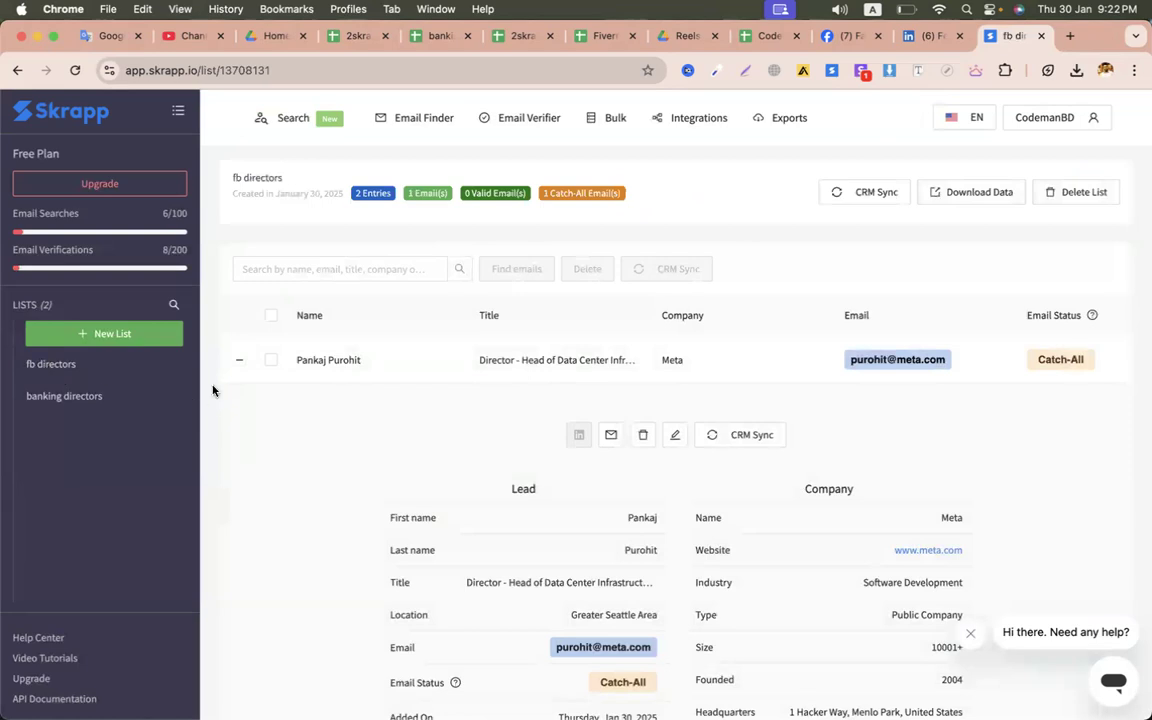
- Collapse the saved Meta lead's details in fb directors and go to Bulk Company Search
left_click(238, 362)
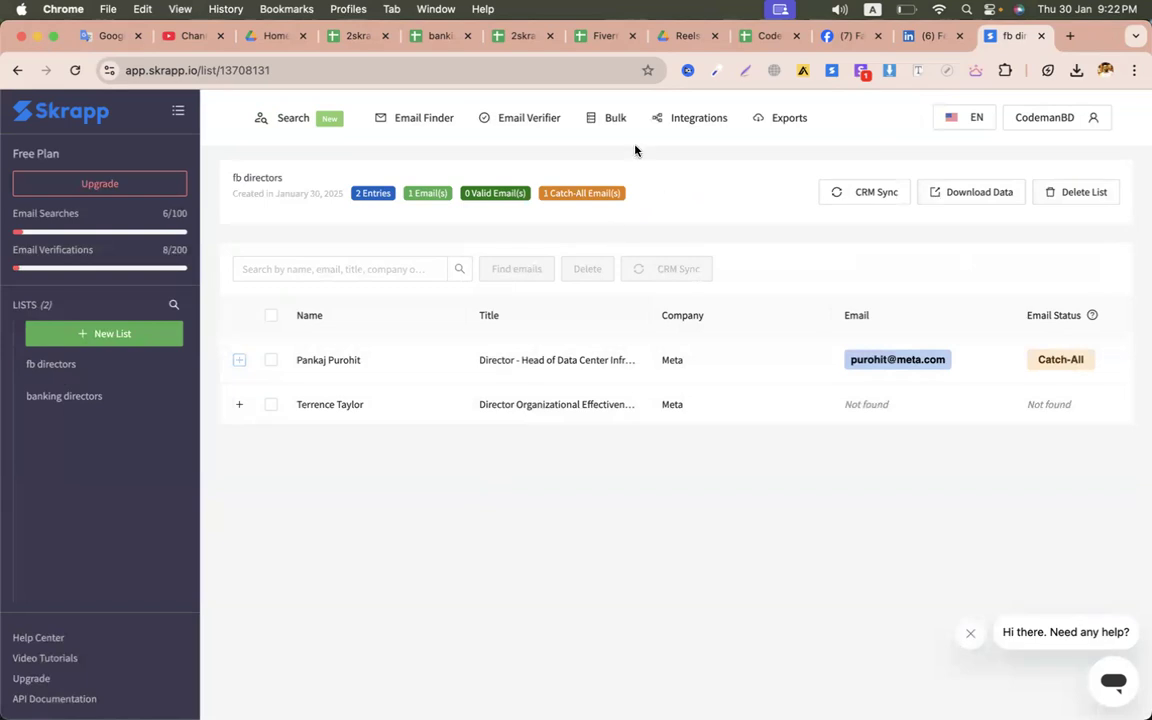
mouse_move(617, 126)
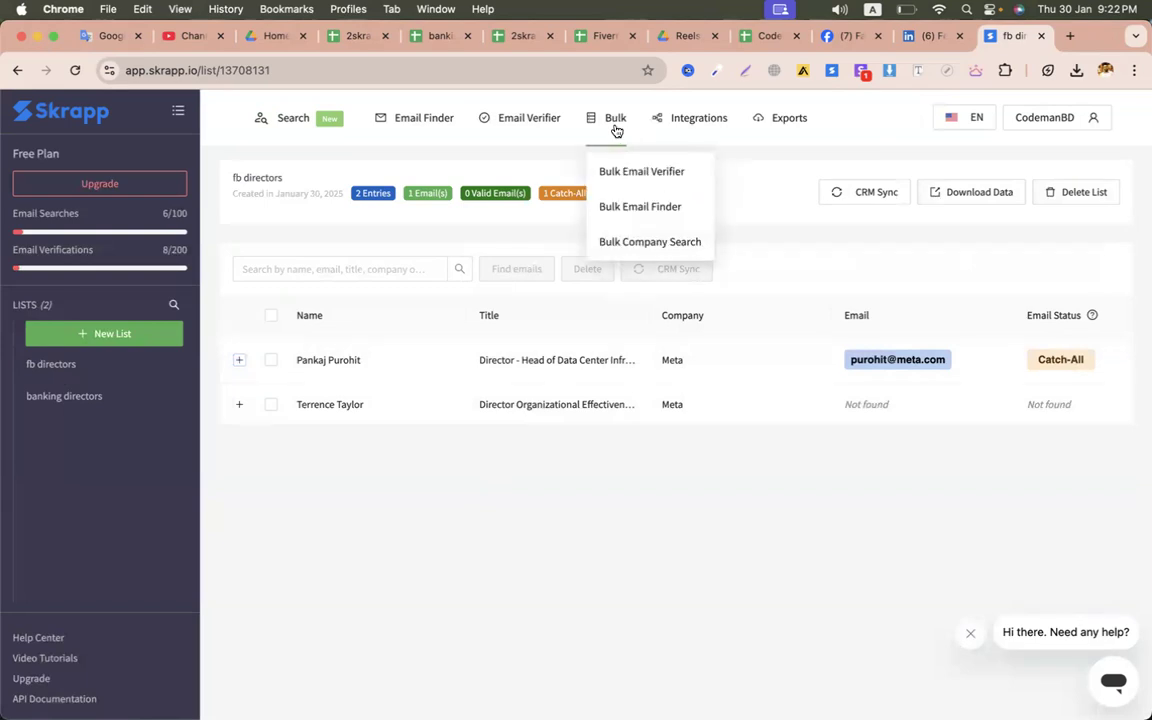
left_click(649, 239)
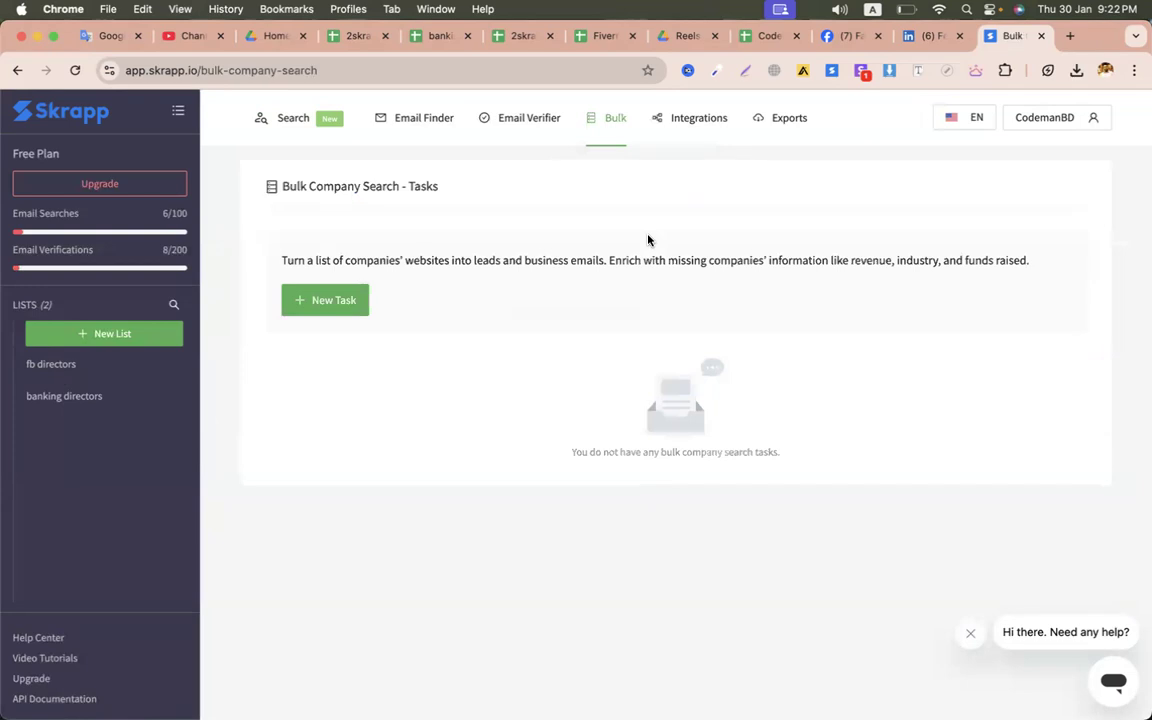
- Start a new Bulk Company Search task and highlight the 'Select the number of emails to lookup per line' label
left_click(348, 300)
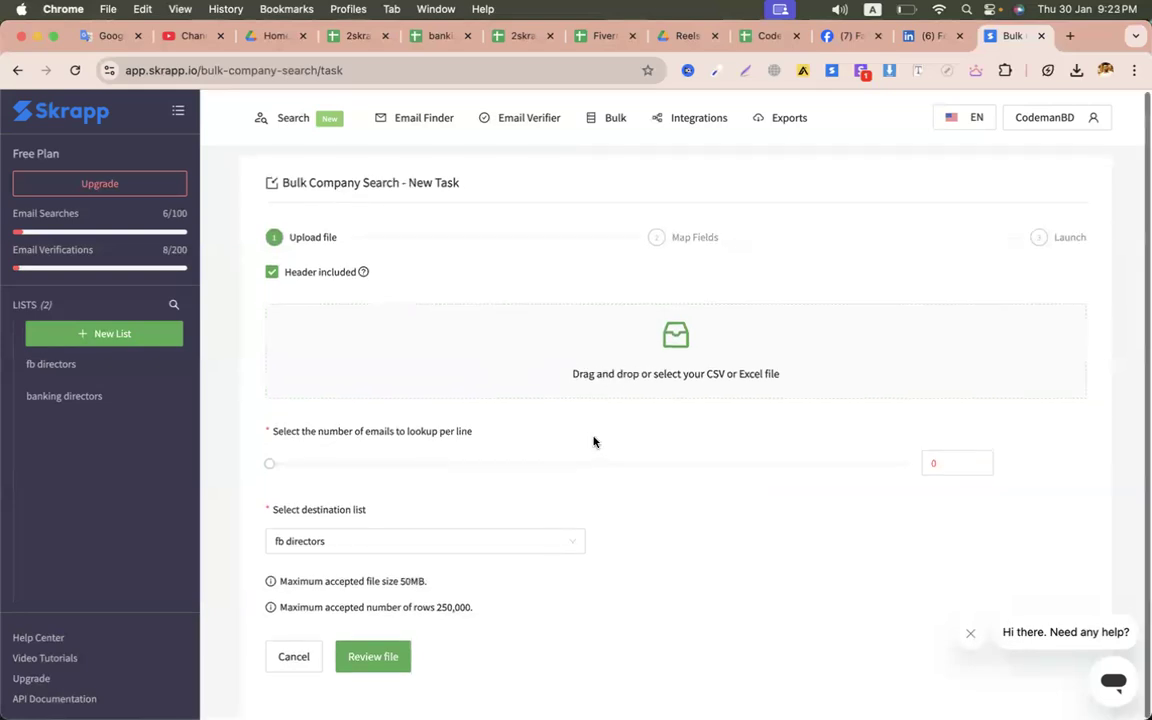
left_click_drag(338, 434, 476, 436)
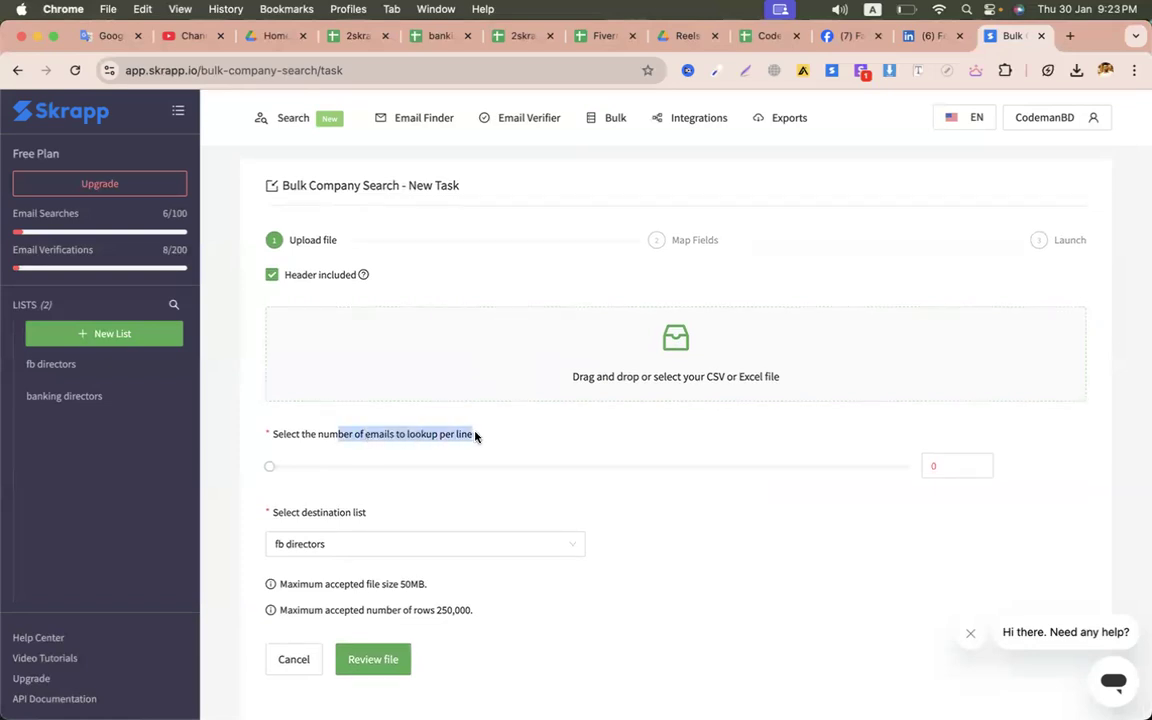
left_click(395, 434)
left_click_drag(274, 437, 485, 435)
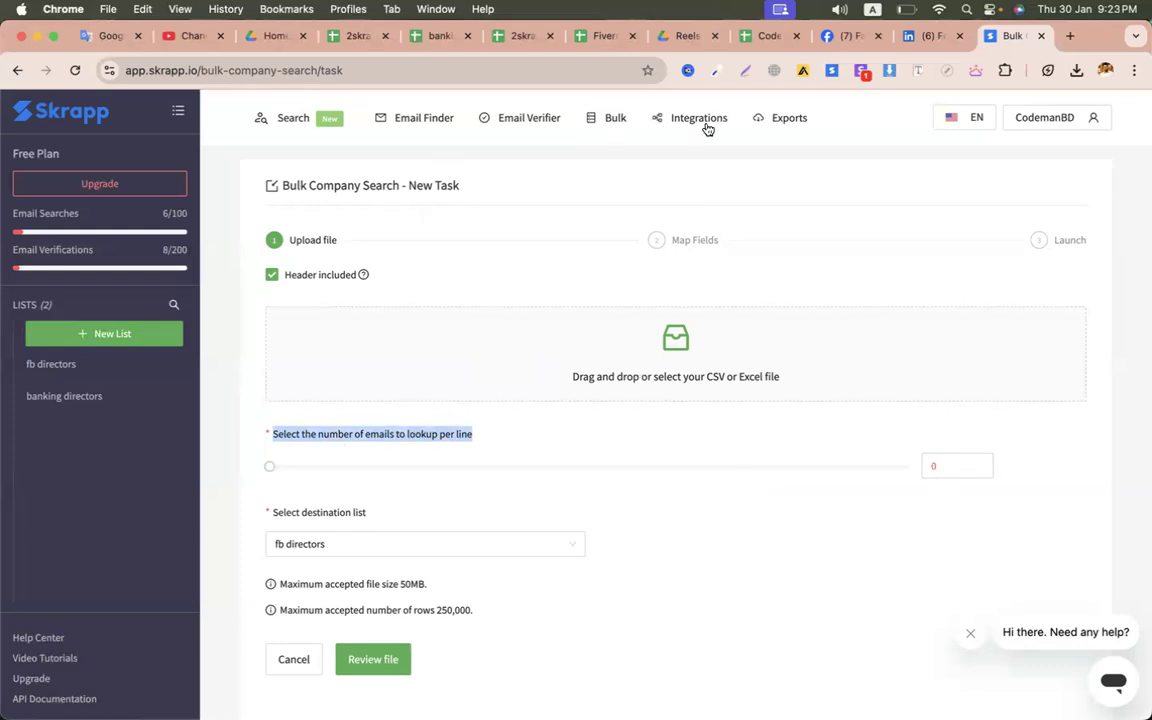
- In the 2skrapp leads sheet, delete columns A to D so only the email column remains
left_click(512, 38)
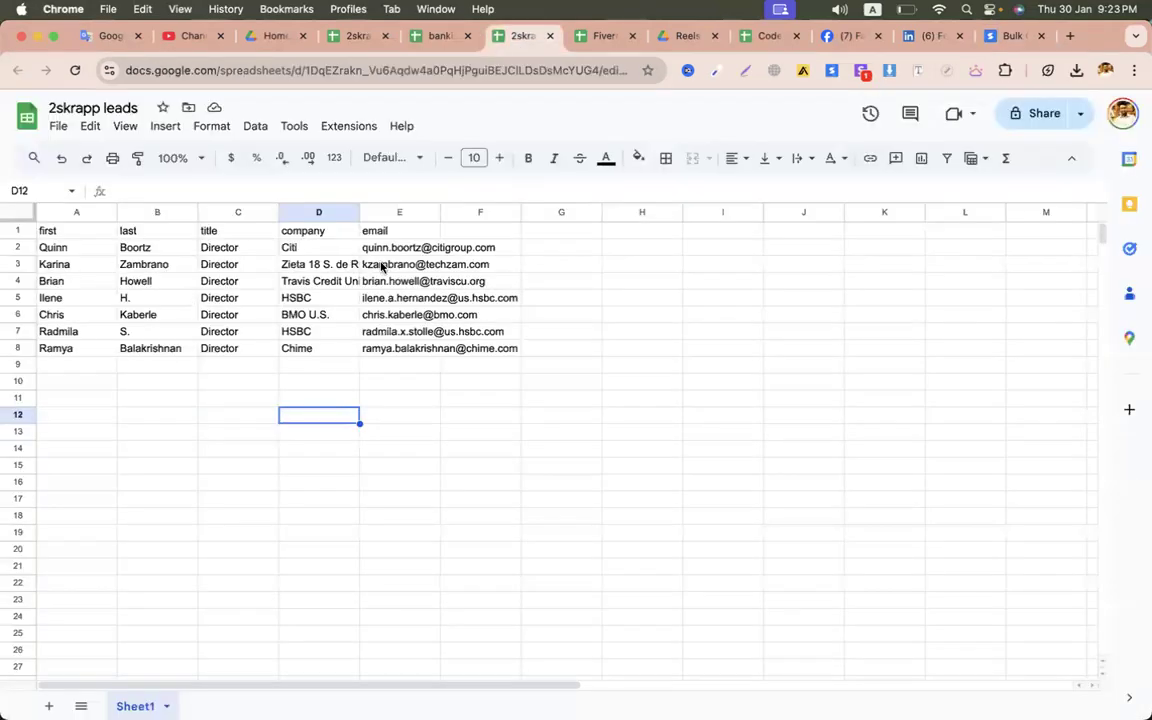
left_click_drag(76, 212, 318, 212)
right_click(134, 292)
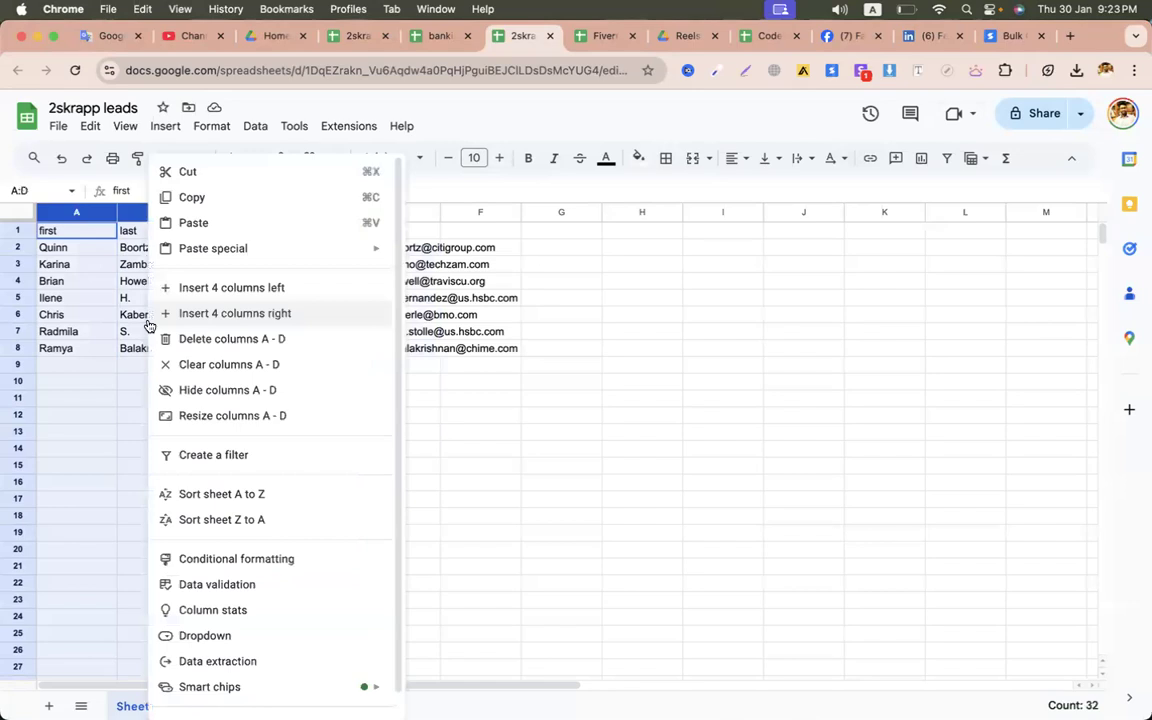
left_click(208, 338)
left_click(393, 420)
- Strip the email prefixes in A2 to A4, leaving domains like techzam.com and traviscu.org
left_click(105, 247)
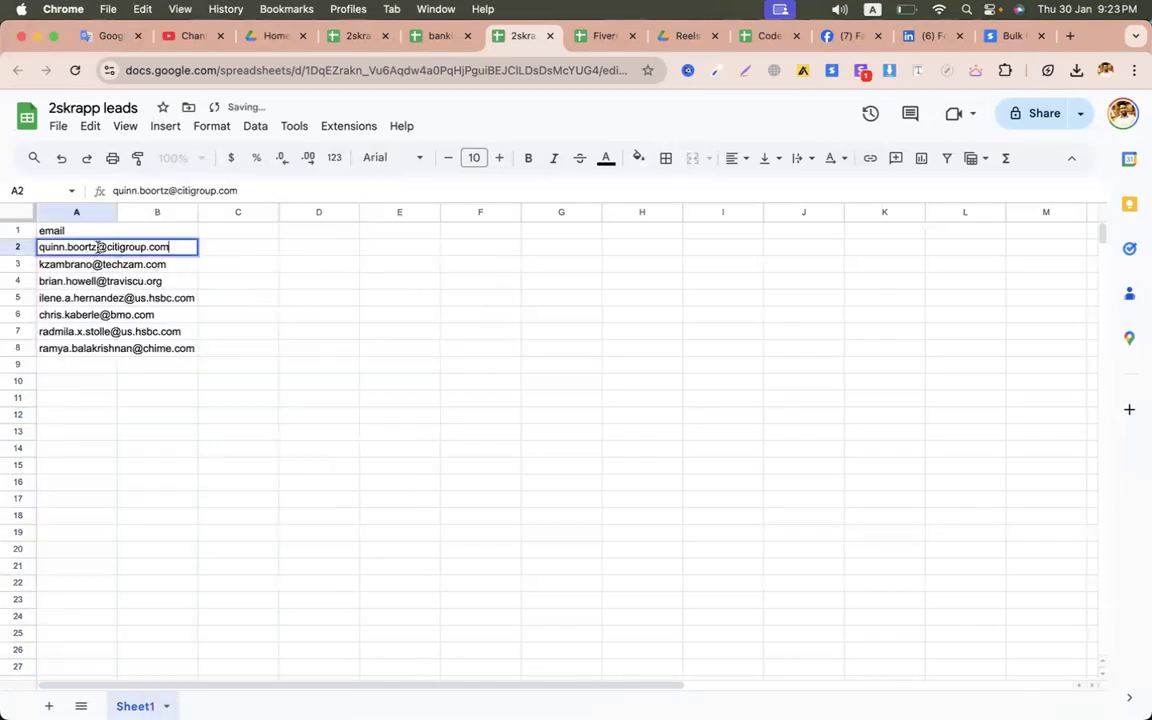
double_click(107, 247)
key("super+BackSpace")
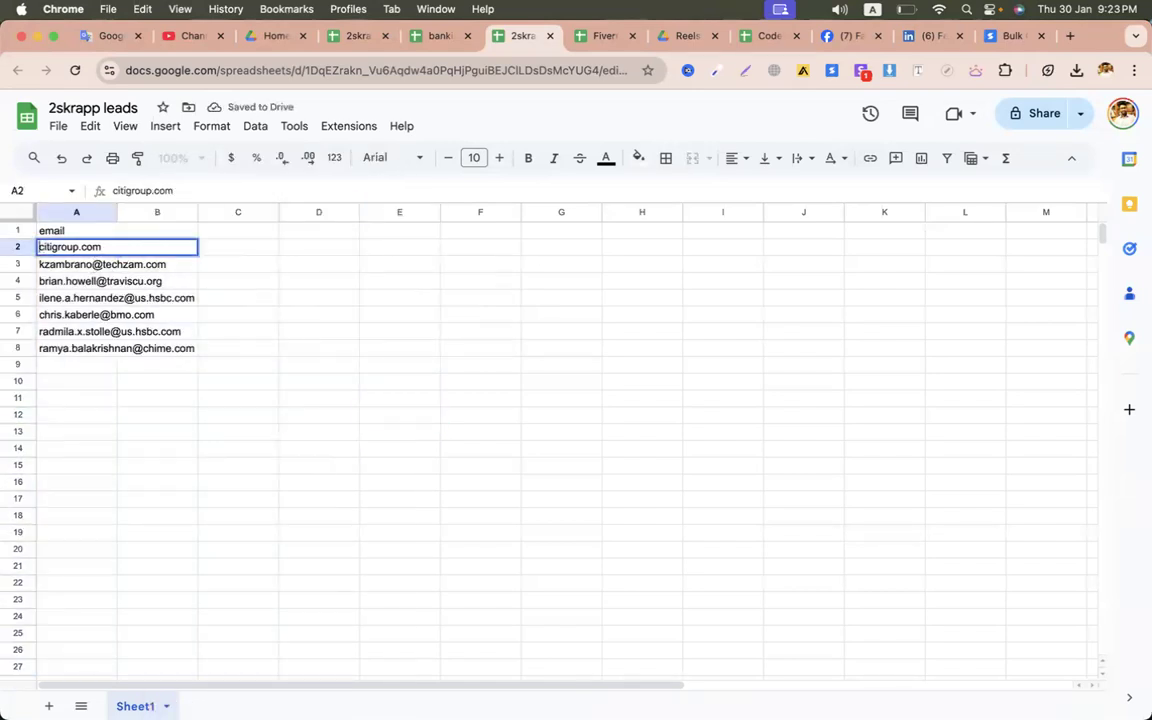
double_click(97, 265)
key("super+BackSpace")
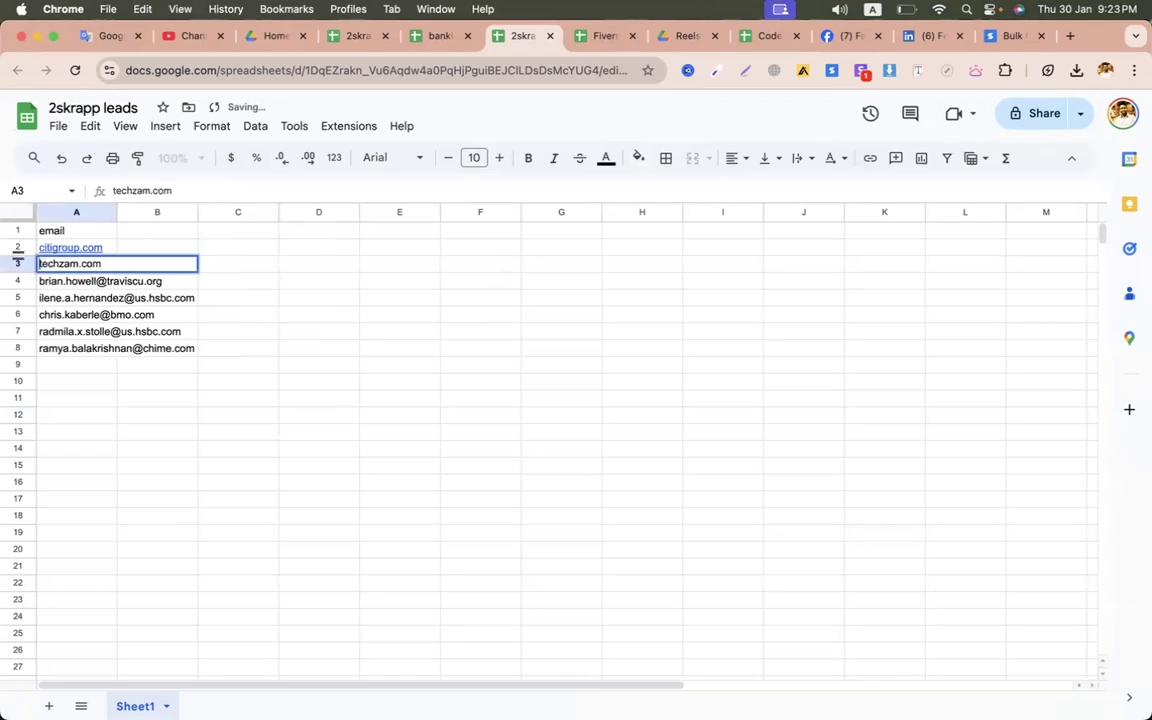
double_click(99, 281)
key("super+BackSpace")
left_click(333, 315)
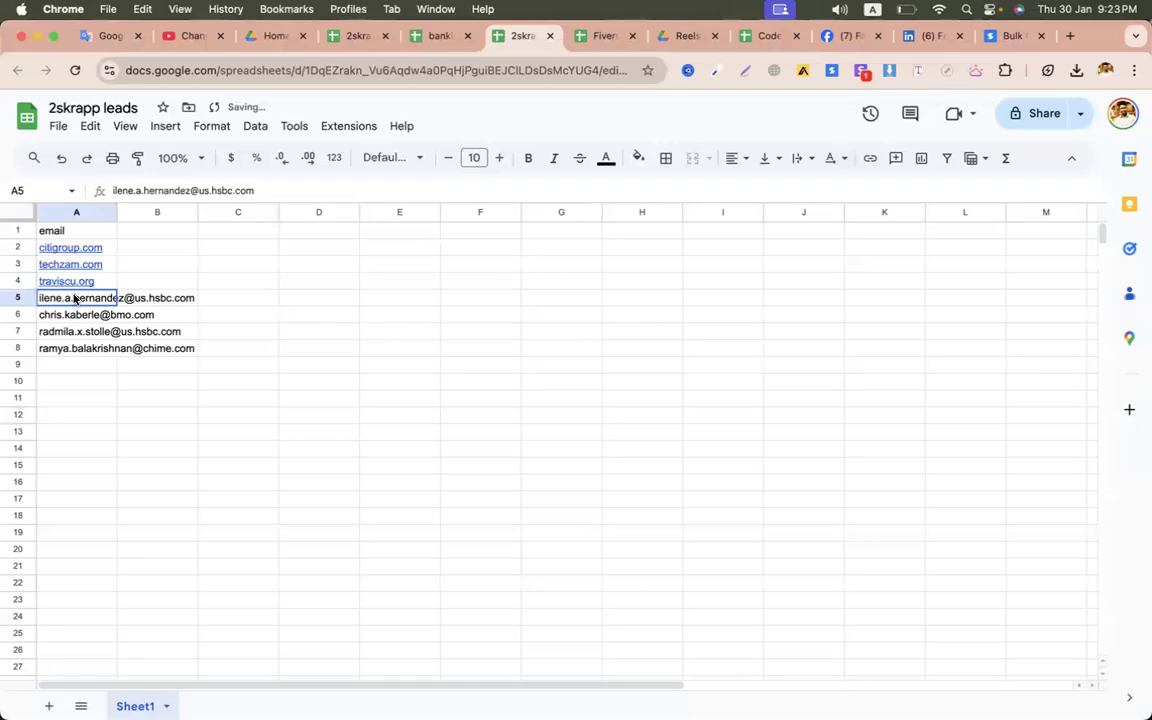
- Clear the leftover emails in A5 to A11 and set header A1 to 'company'
left_click_drag(77, 298, 77, 397)
key("Delete")
left_click(255, 348)
left_click(95, 237)
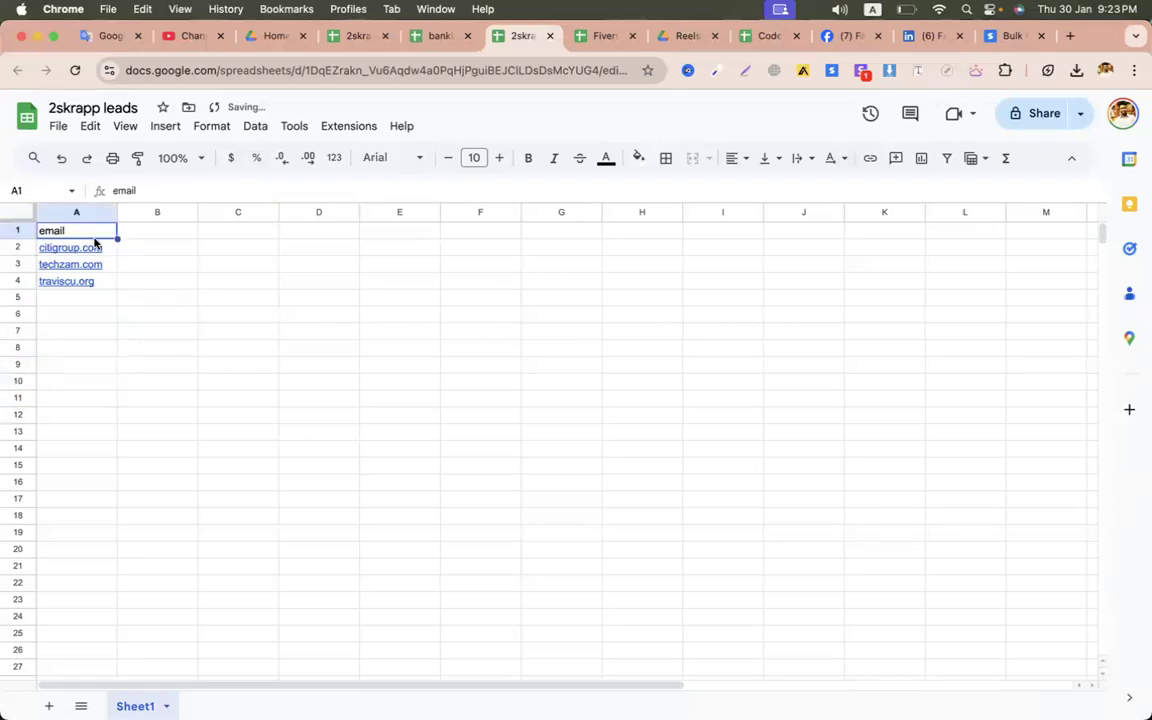
type("company")
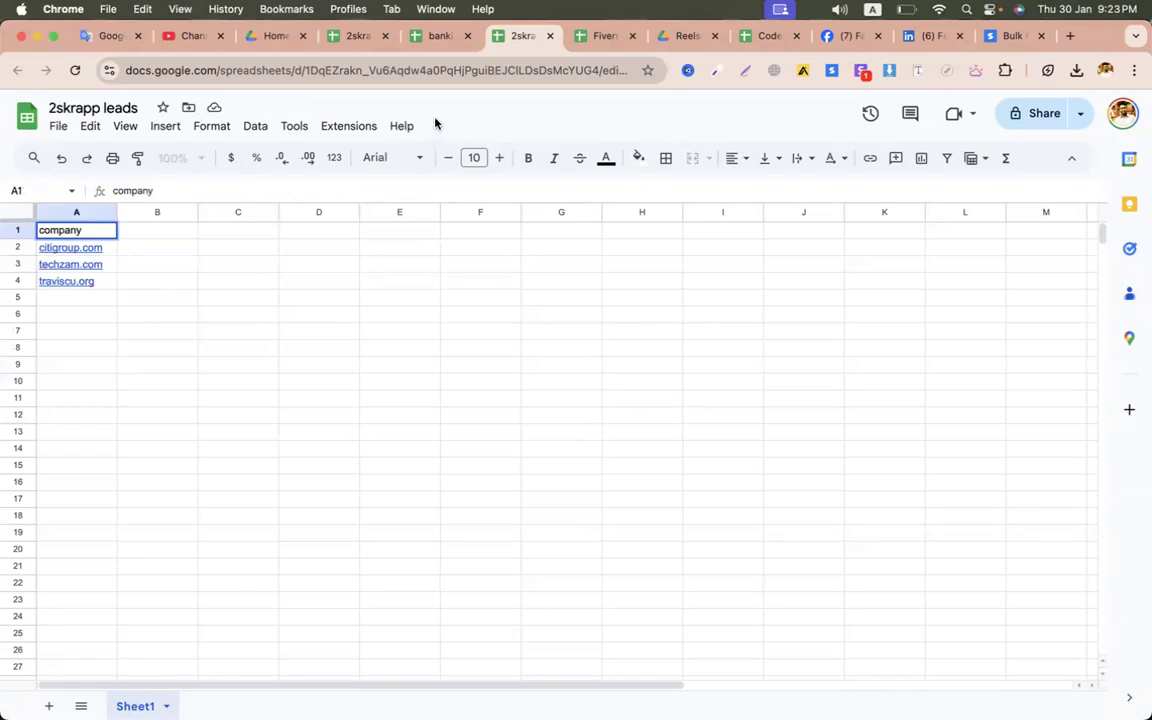
- Rename the spreadsheet to '3skrapp leads' and download it as a CSV file
left_click(50, 110)
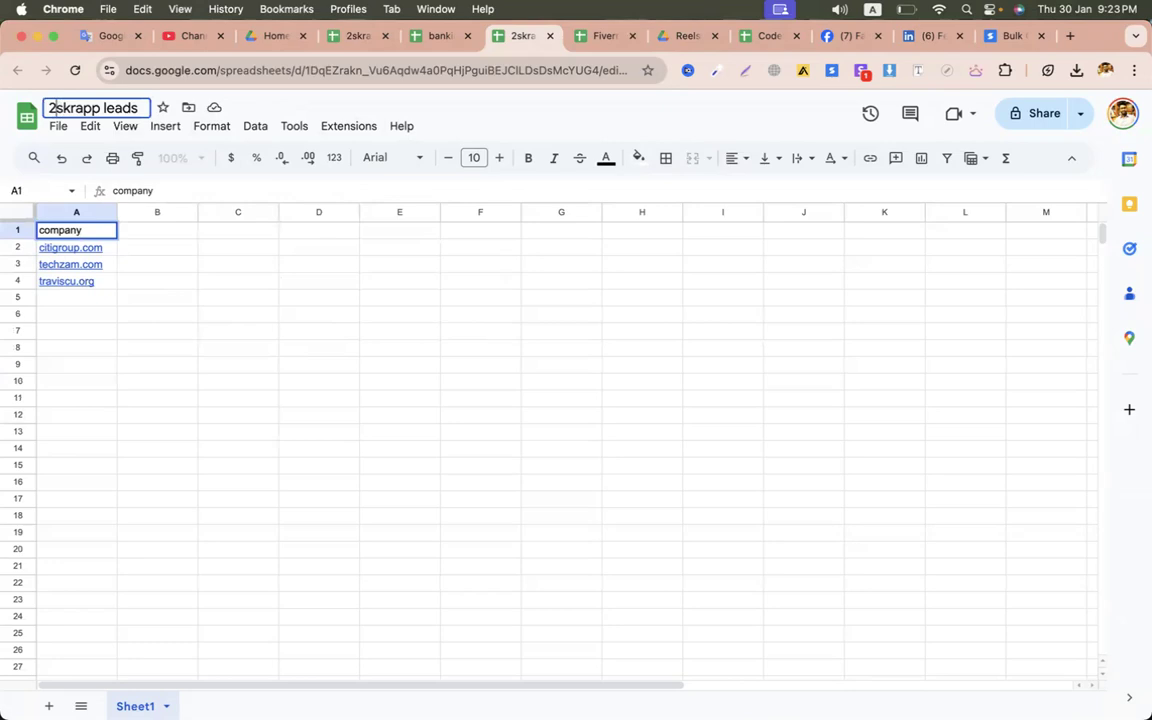
key("BackSpace")
type("3")
left_click(58, 127)
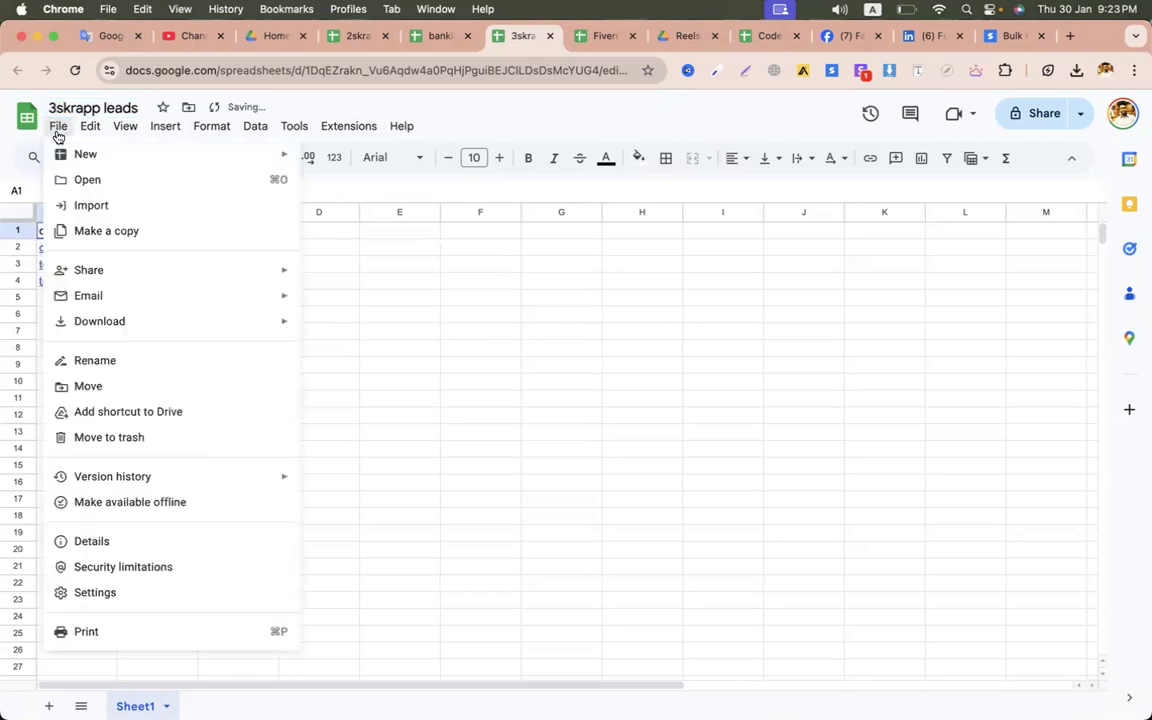
mouse_move(92, 318)
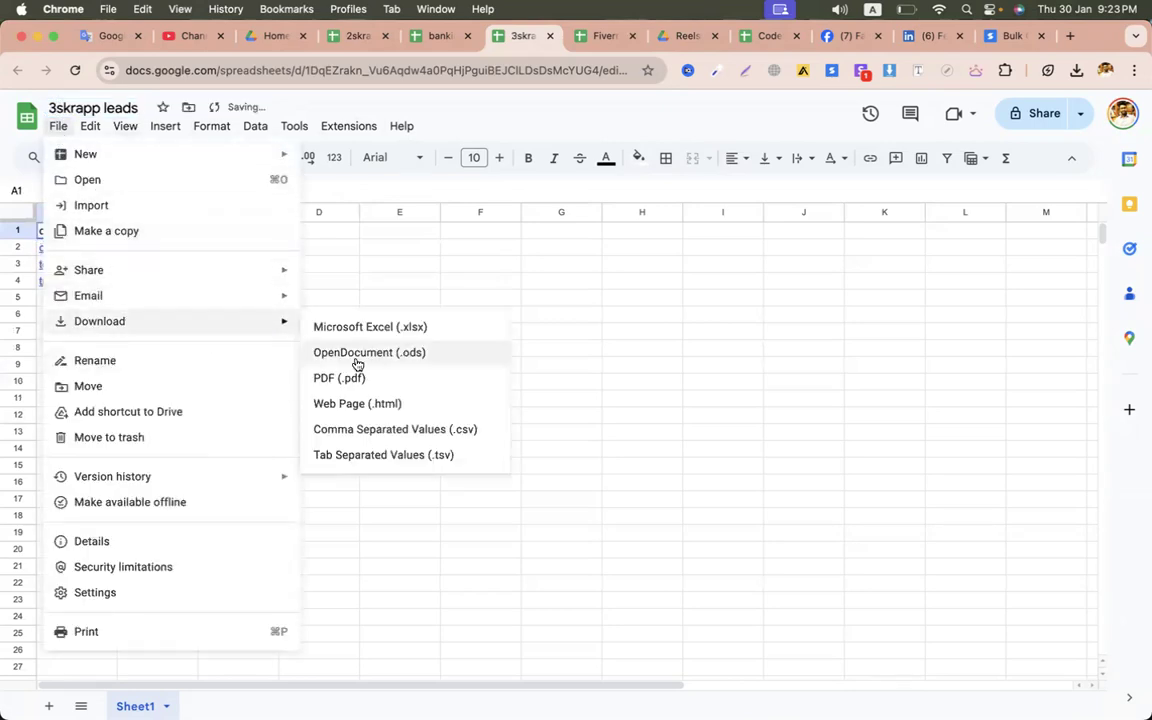
left_click(377, 426)
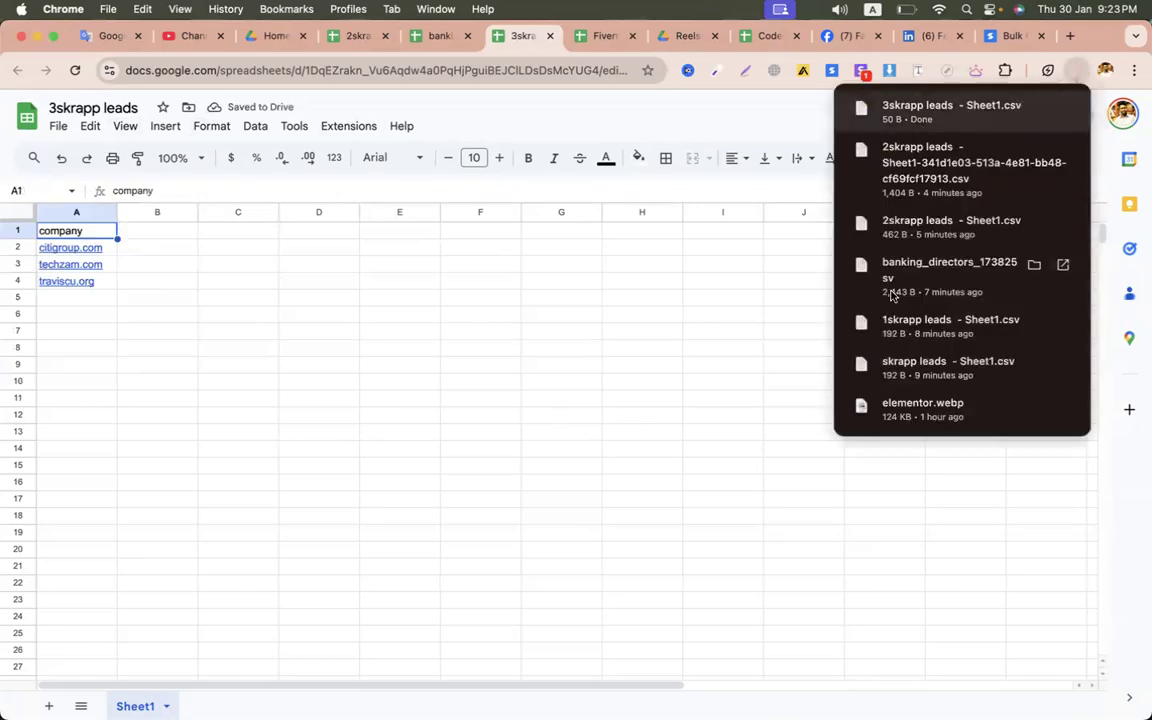
left_click(1013, 36)
left_click(598, 330)
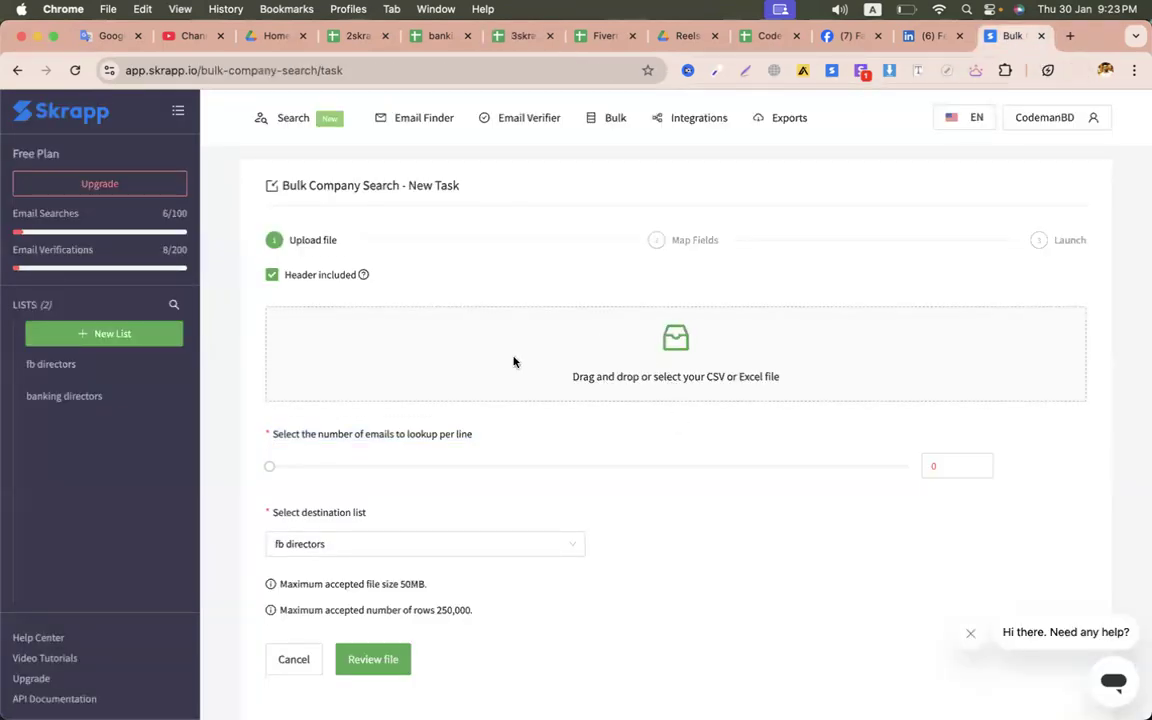
- Upload '3skrapp leads - Sheet1.csv' and set emails to lookup per line to 1
double_click(210, 449)
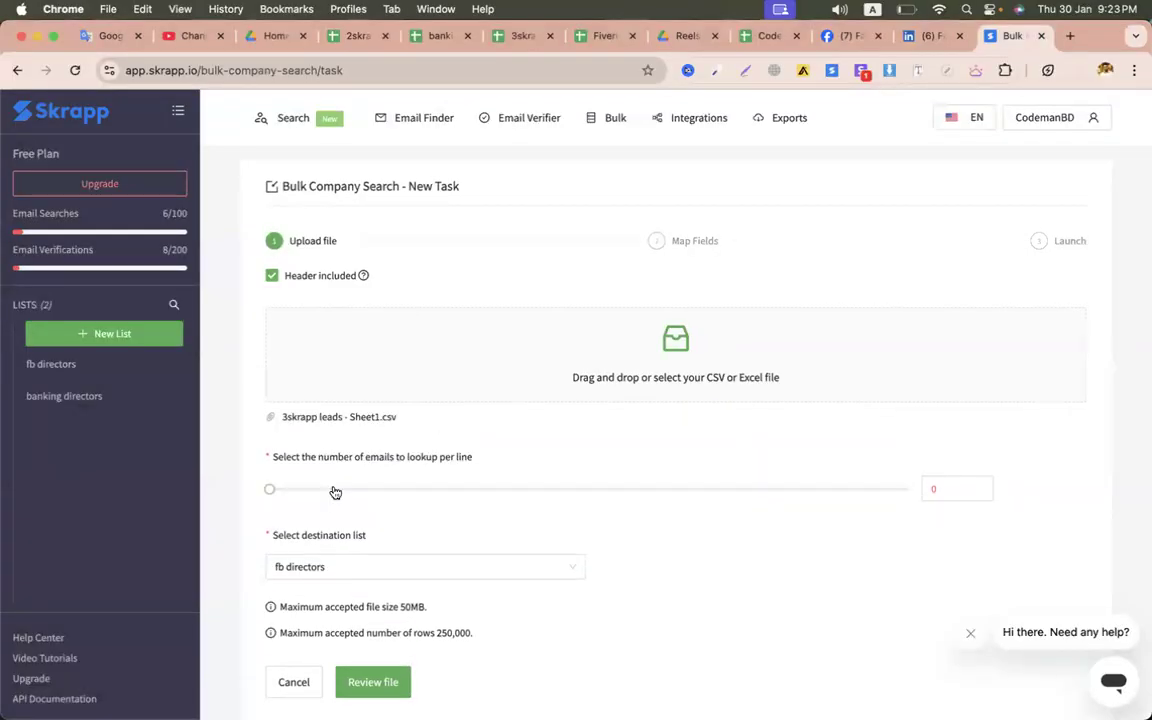
scroll(689, 509, "down", 1)
left_click(930, 468)
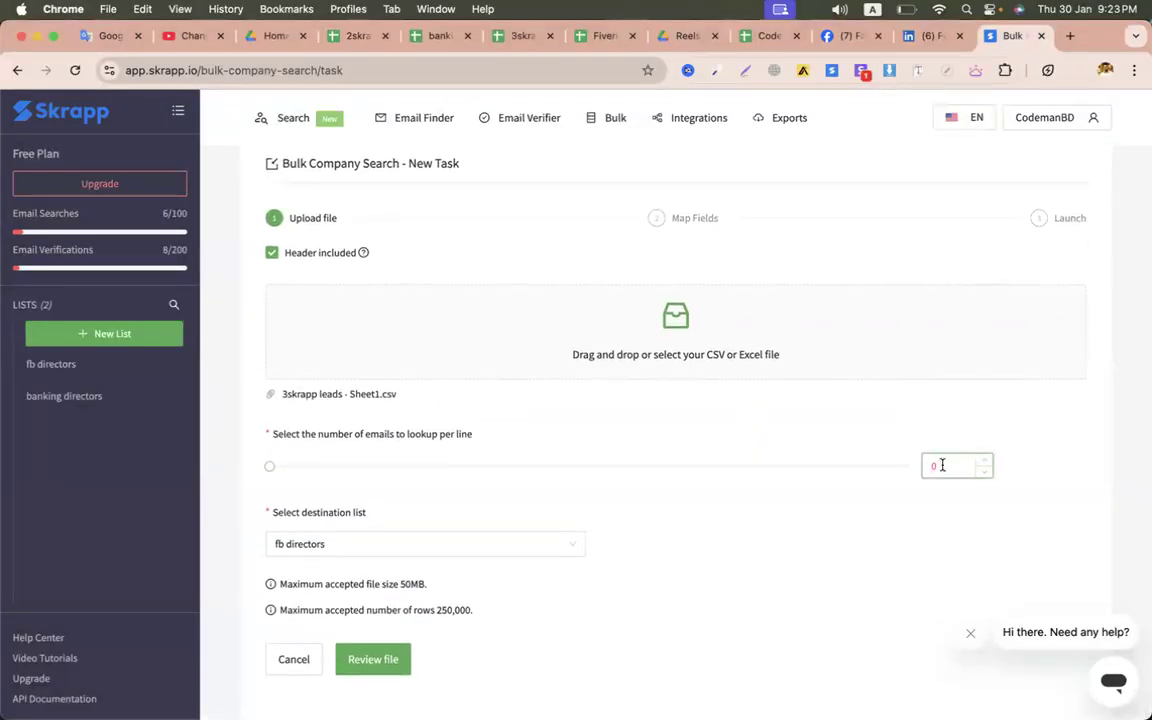
type("2")
scroll(920, 555, "down", 2)
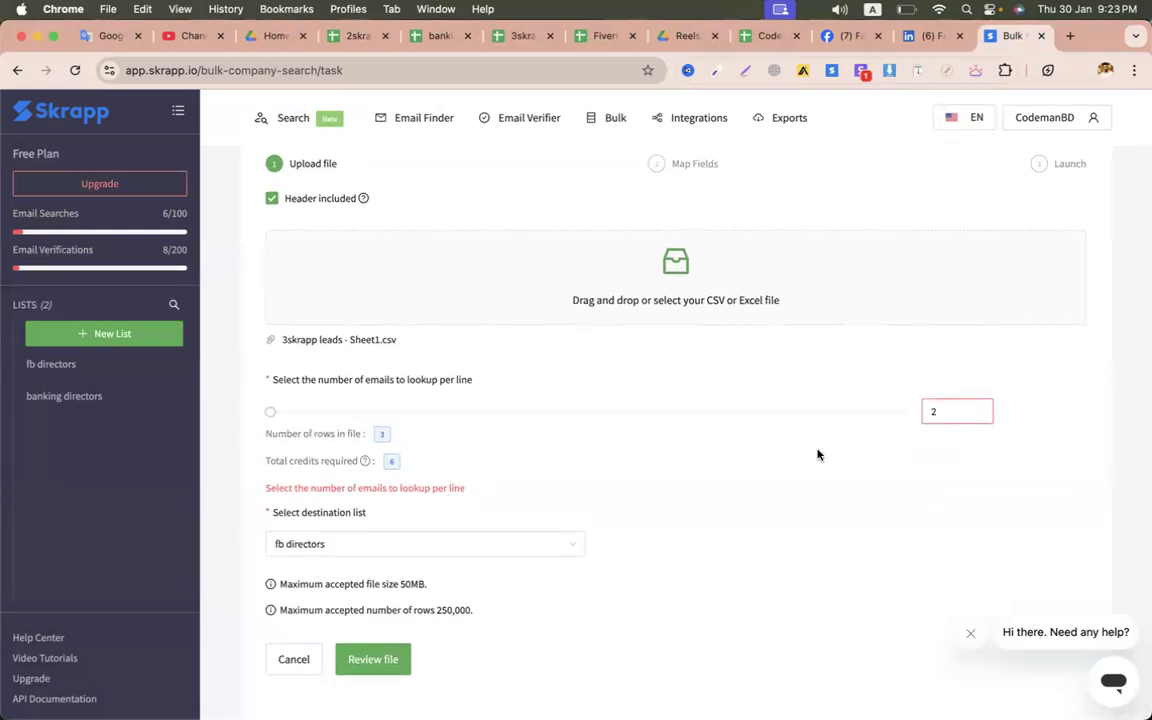
double_click(933, 411)
type("1")
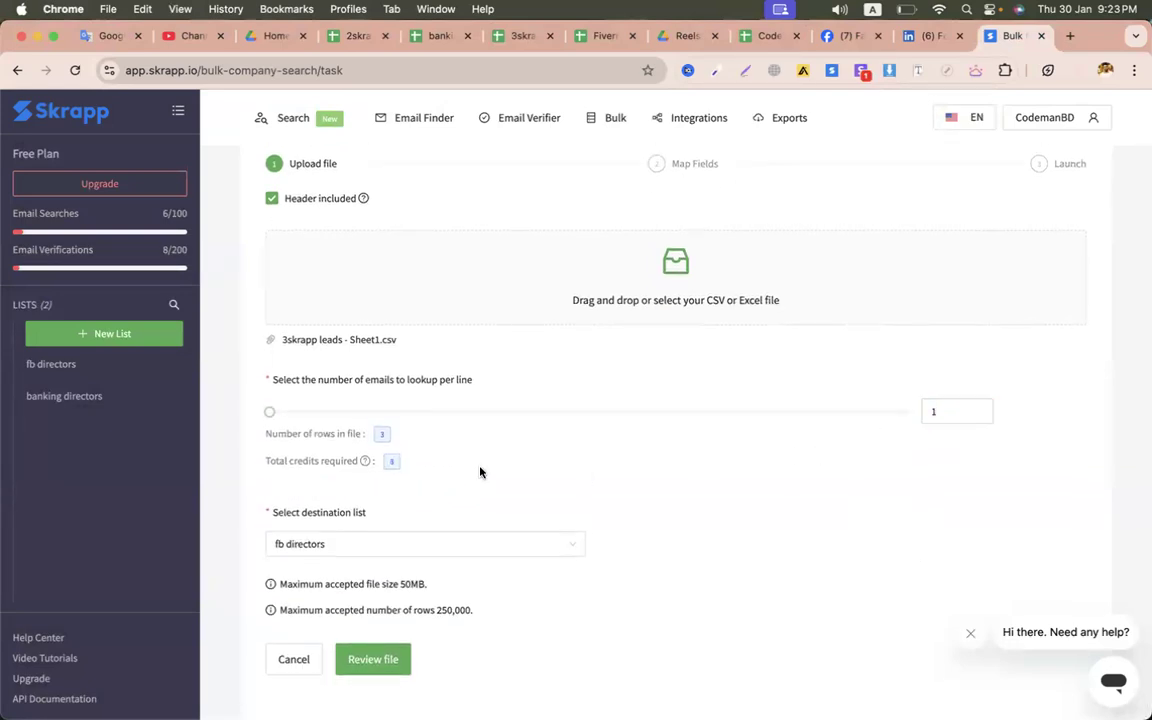
- Review the file, map the company column to Company Name, and launch the search
left_click(373, 659)
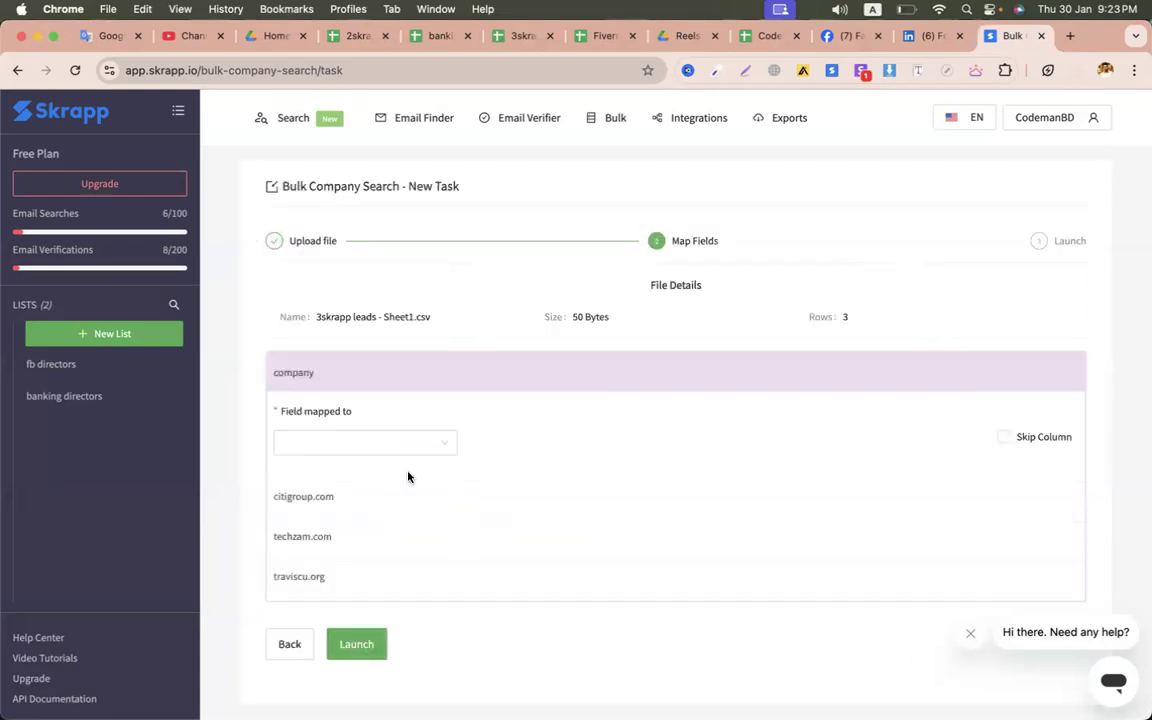
left_click(395, 442)
left_click(324, 476)
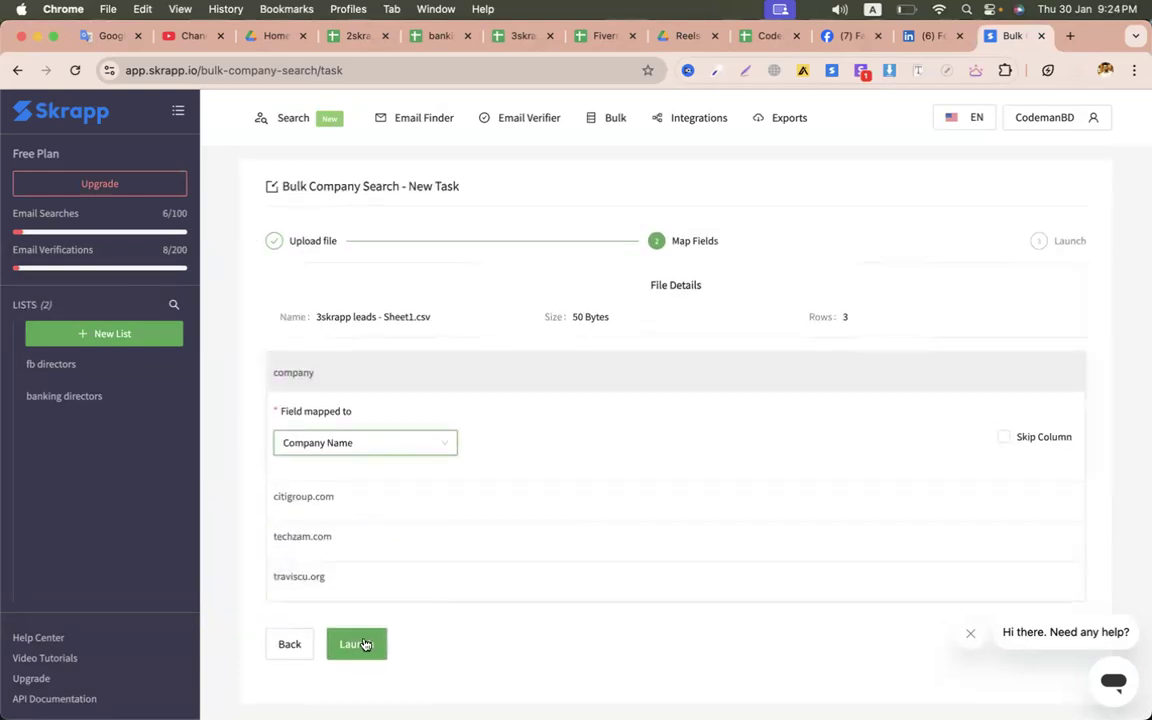
left_click(362, 644)
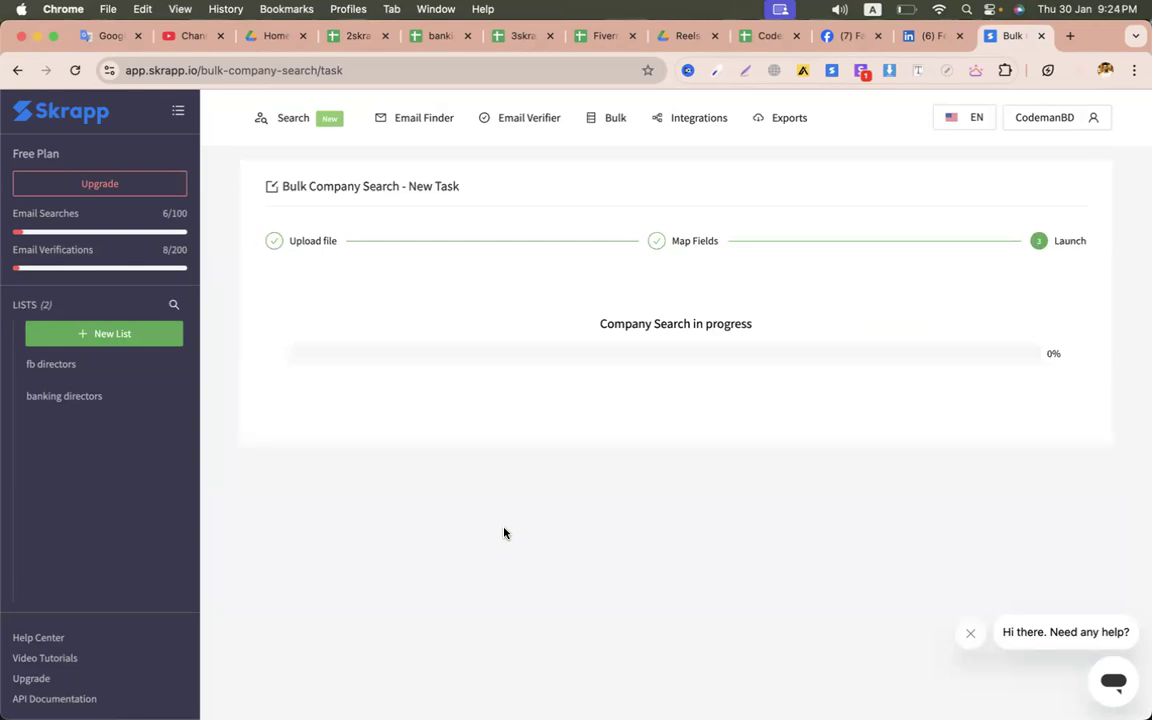
- Delete the two Meta director leads from fb directors, then go to Integrations
left_click(707, 484)
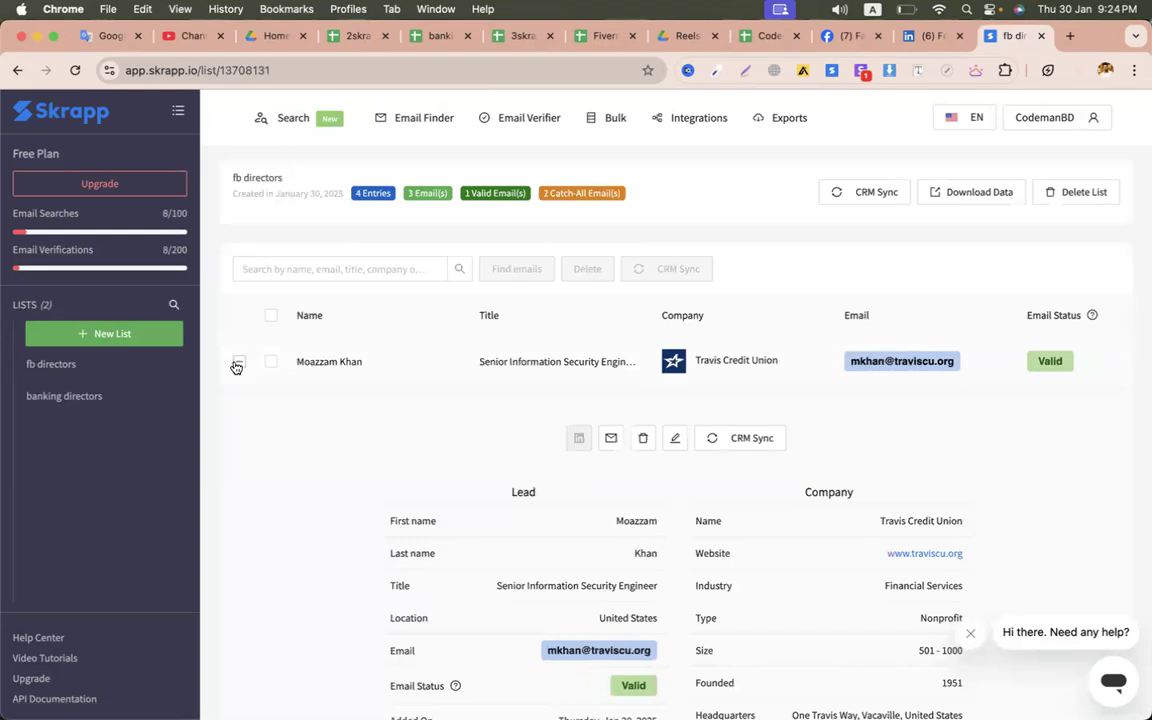
left_click(239, 361)
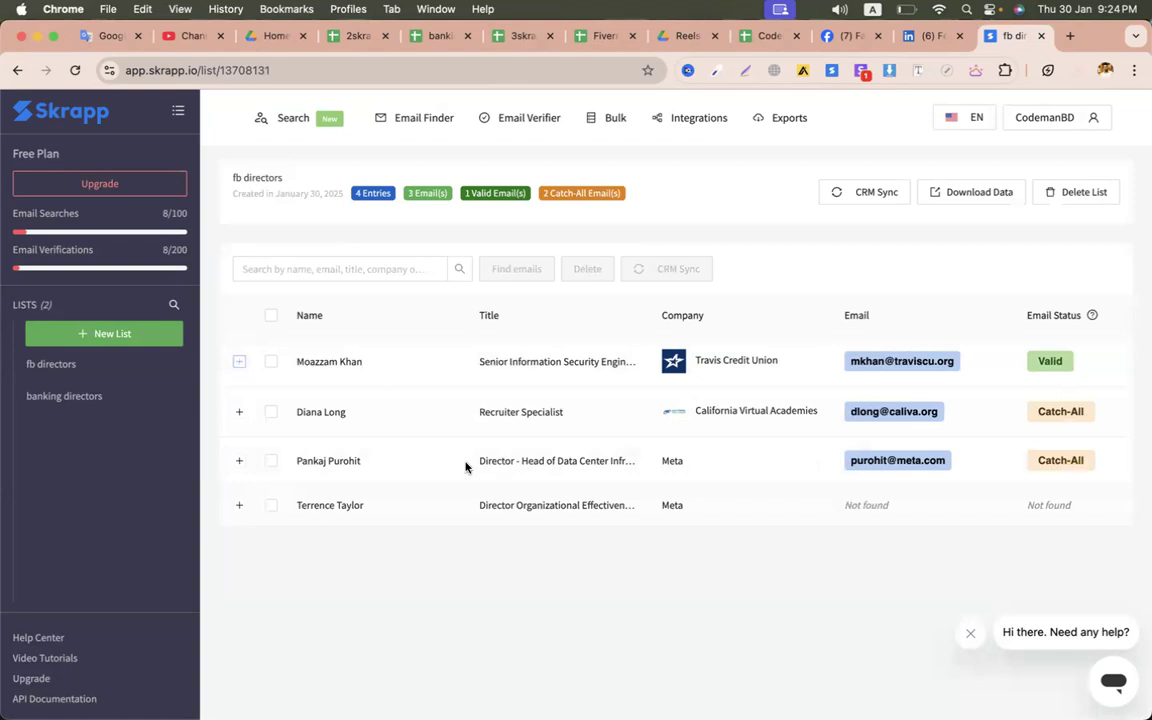
left_click(270, 460)
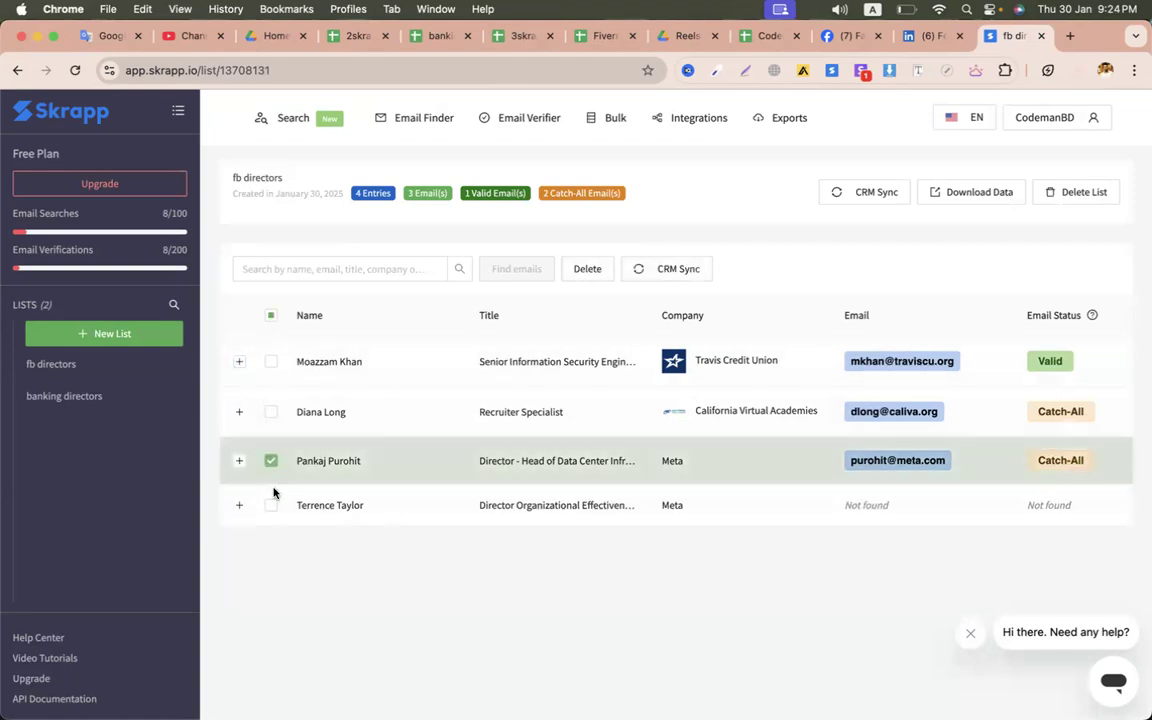
left_click(270, 505)
left_click(584, 268)
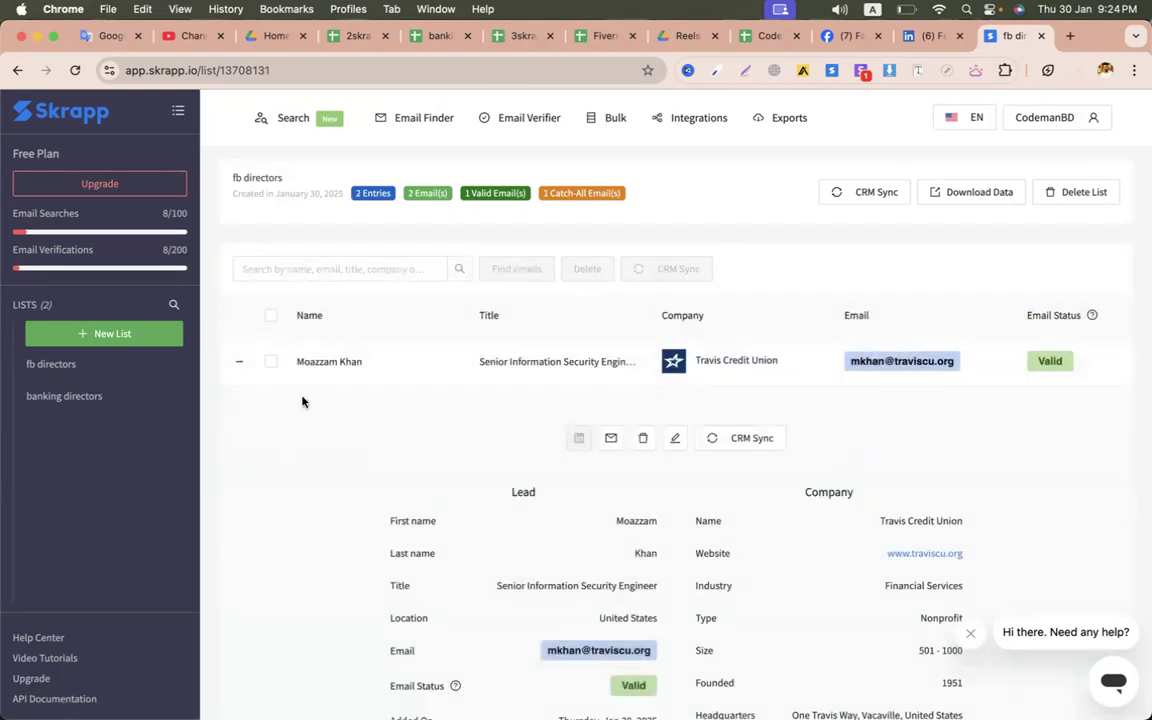
left_click(239, 365)
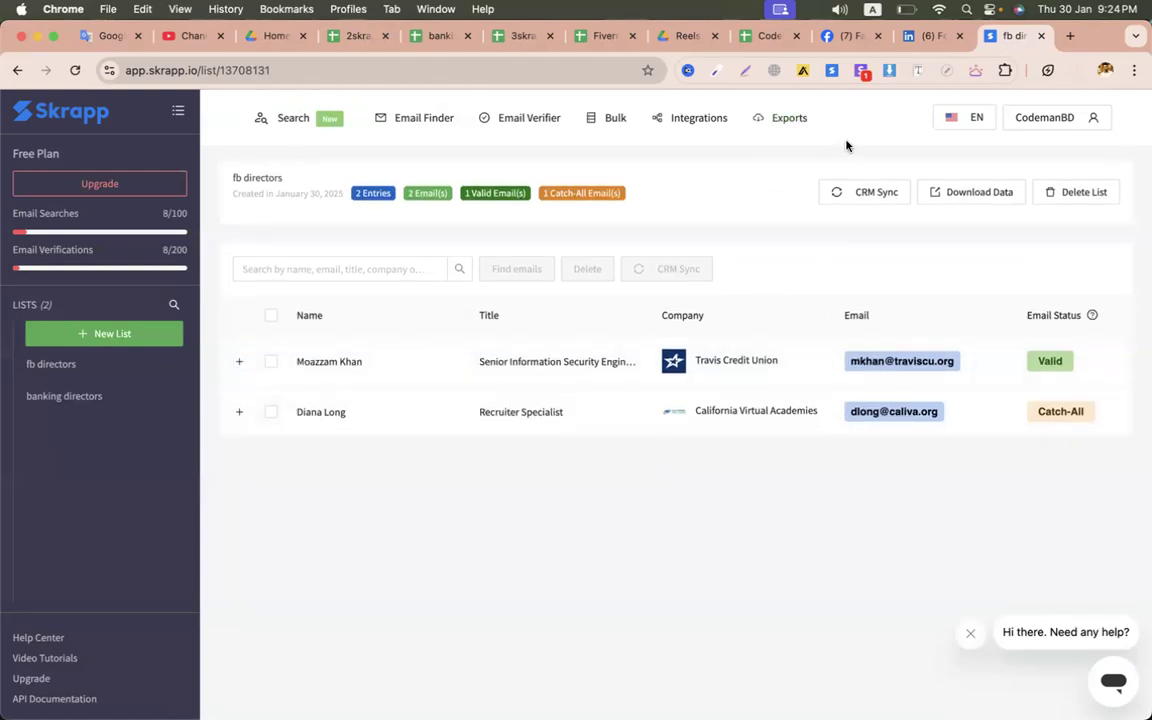
left_click(679, 130)
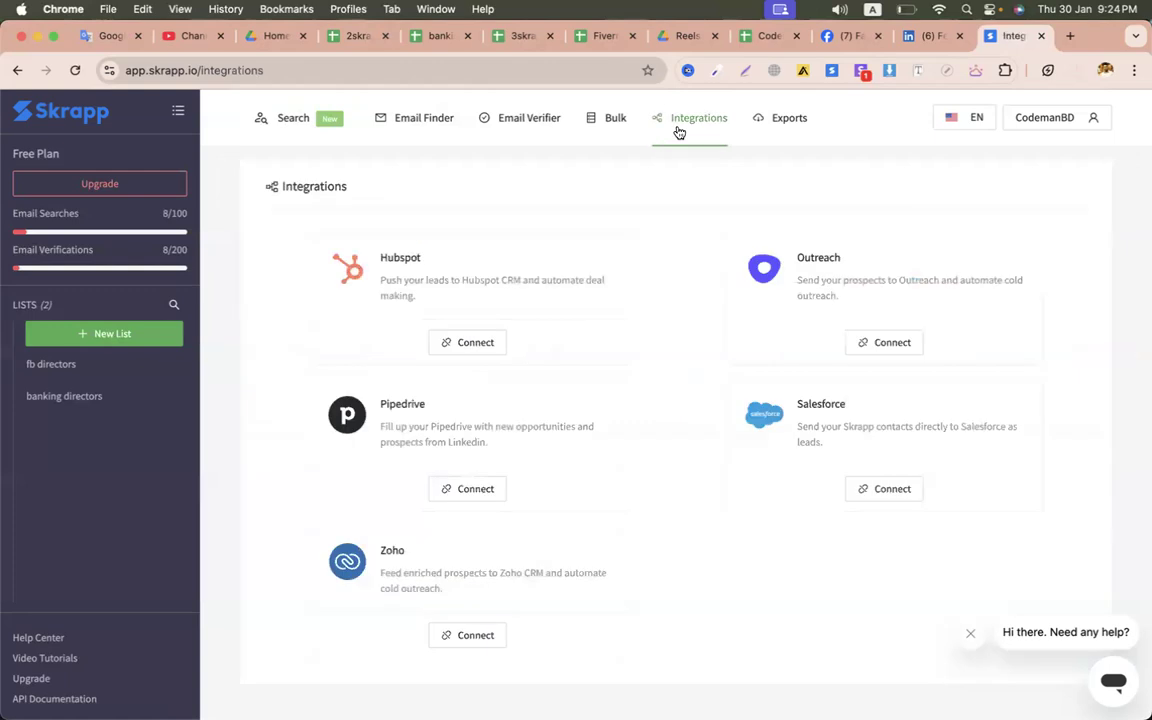
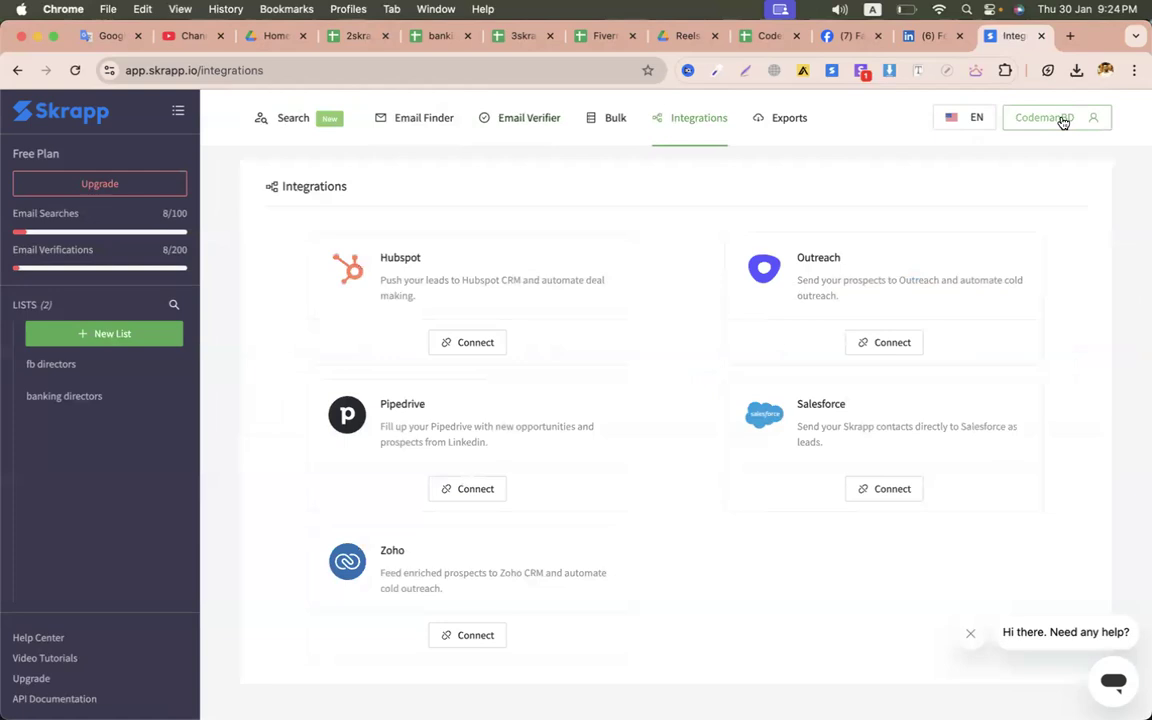
- Delete the Skrapp account from Account Settings and confirm the permanent deletion
left_click(1062, 120)
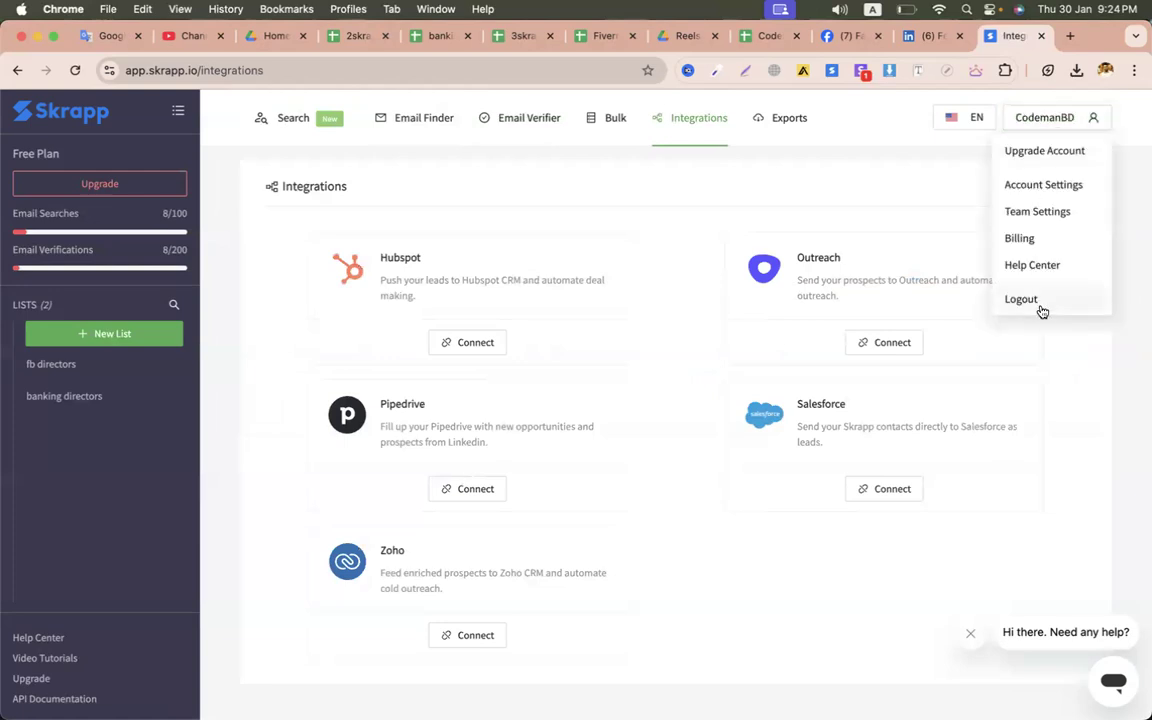
left_click_drag(1041, 312, 312, 428)
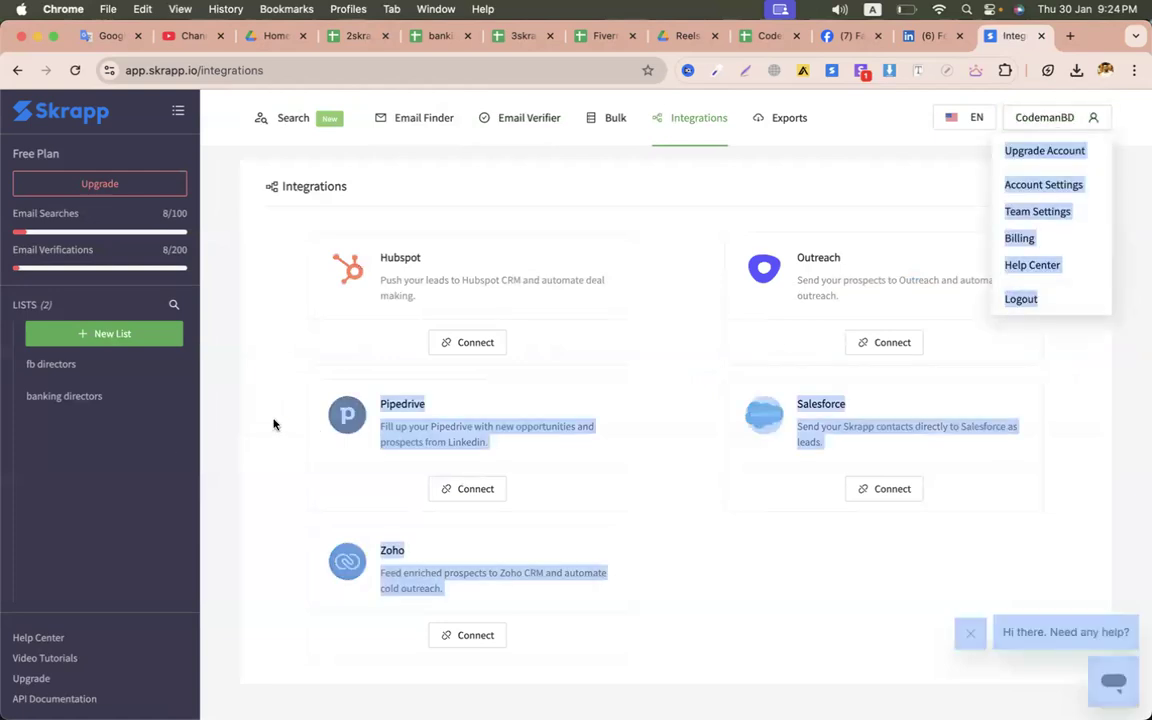
left_click(273, 425)
left_click(1026, 116)
left_click(1059, 184)
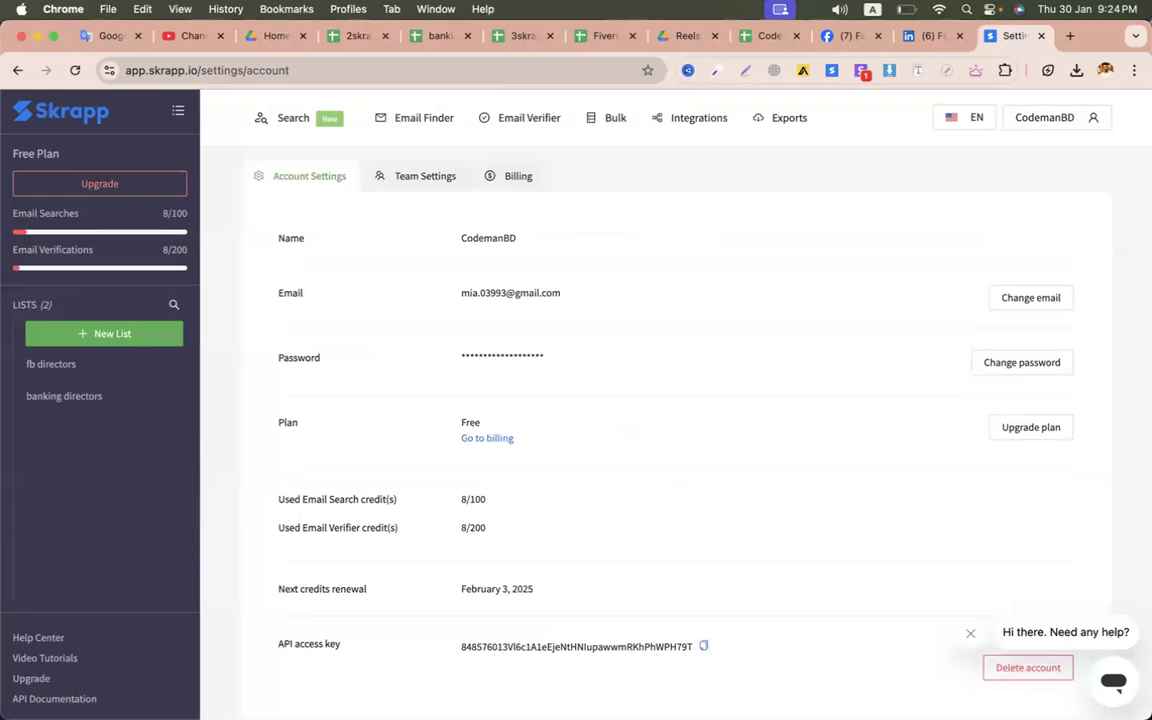
left_click(969, 636)
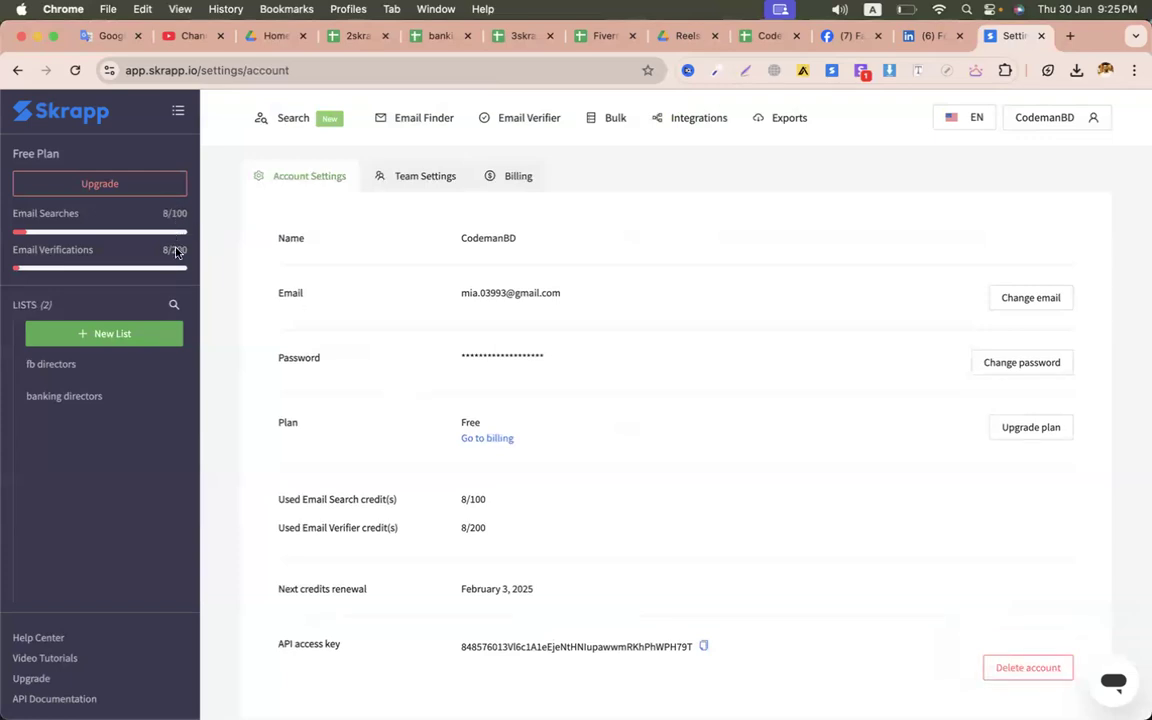
left_click(1022, 666)
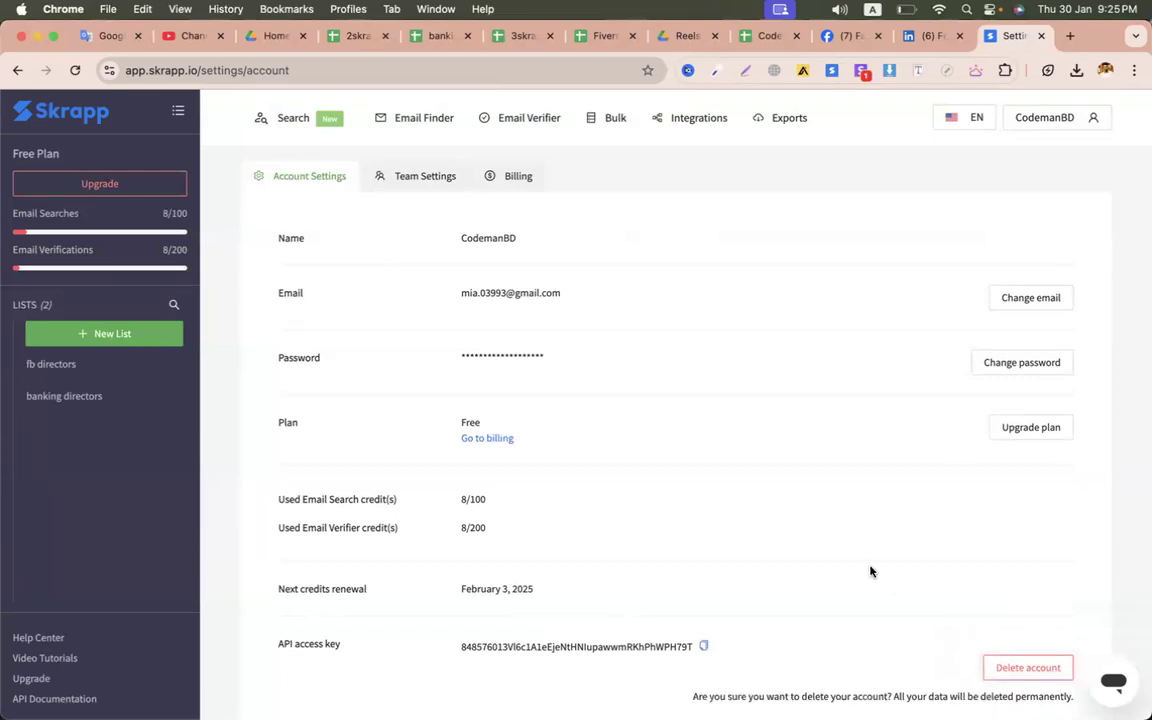
scroll(983, 642, "down", 1)
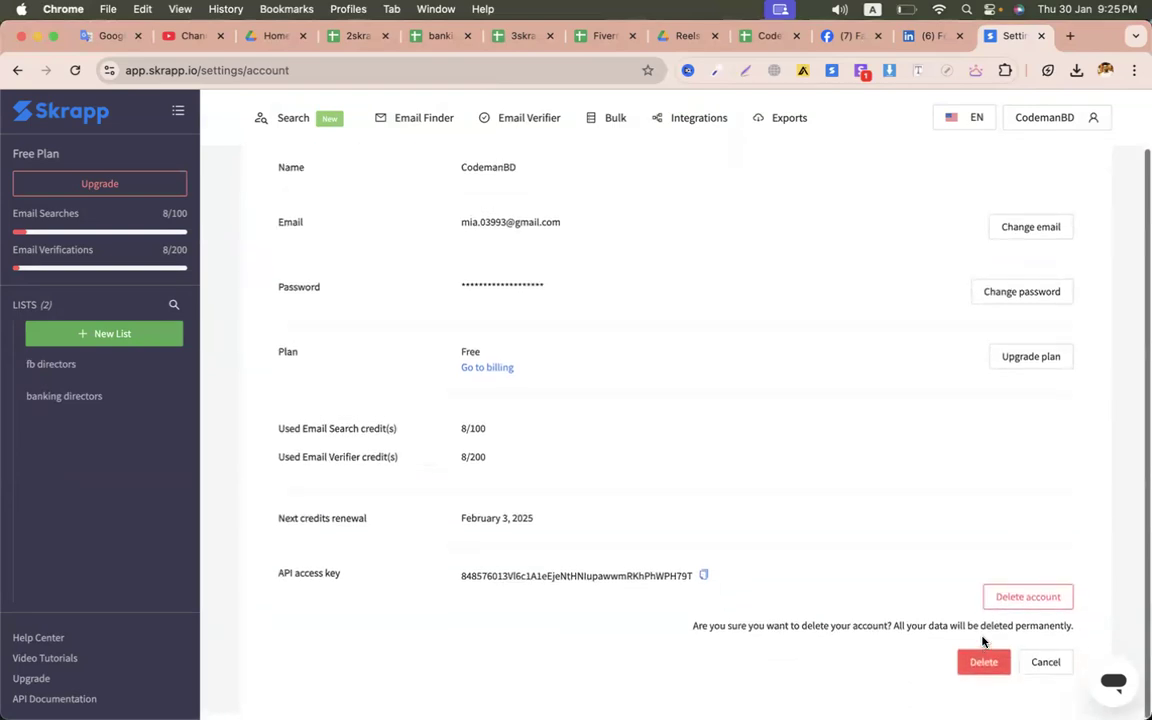
left_click(980, 663)
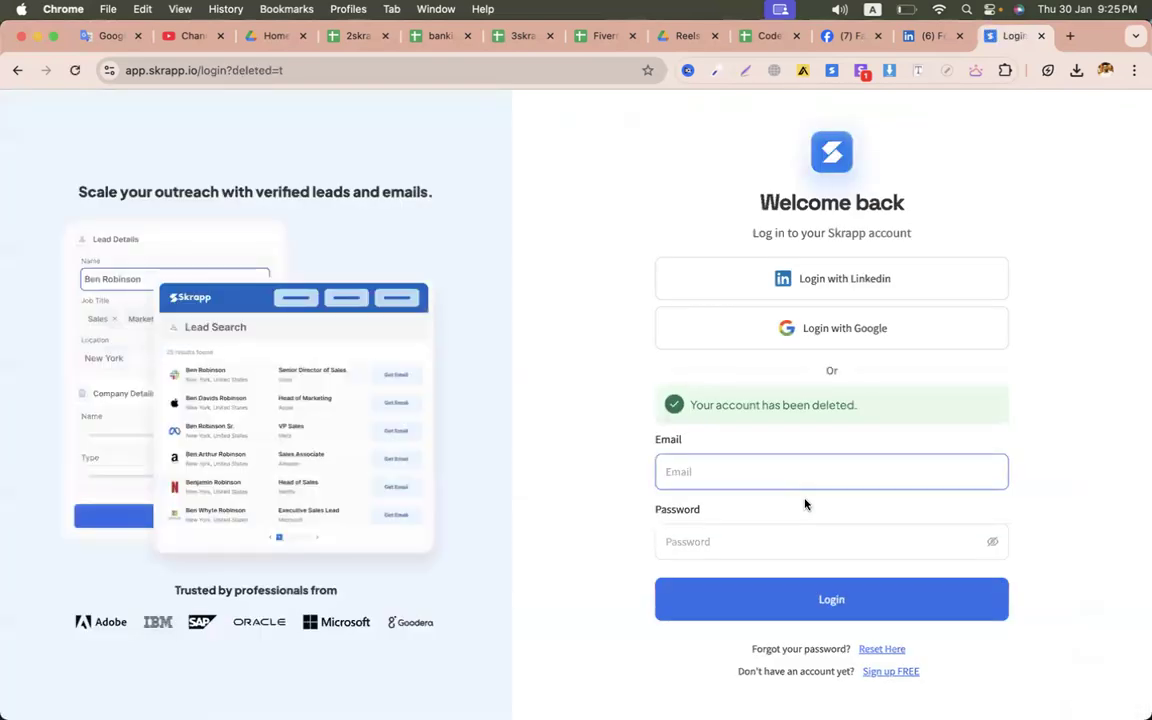
- Log in with Google and close the Improved Email Verifier and Welcome tour pop-ups
left_click(788, 331)
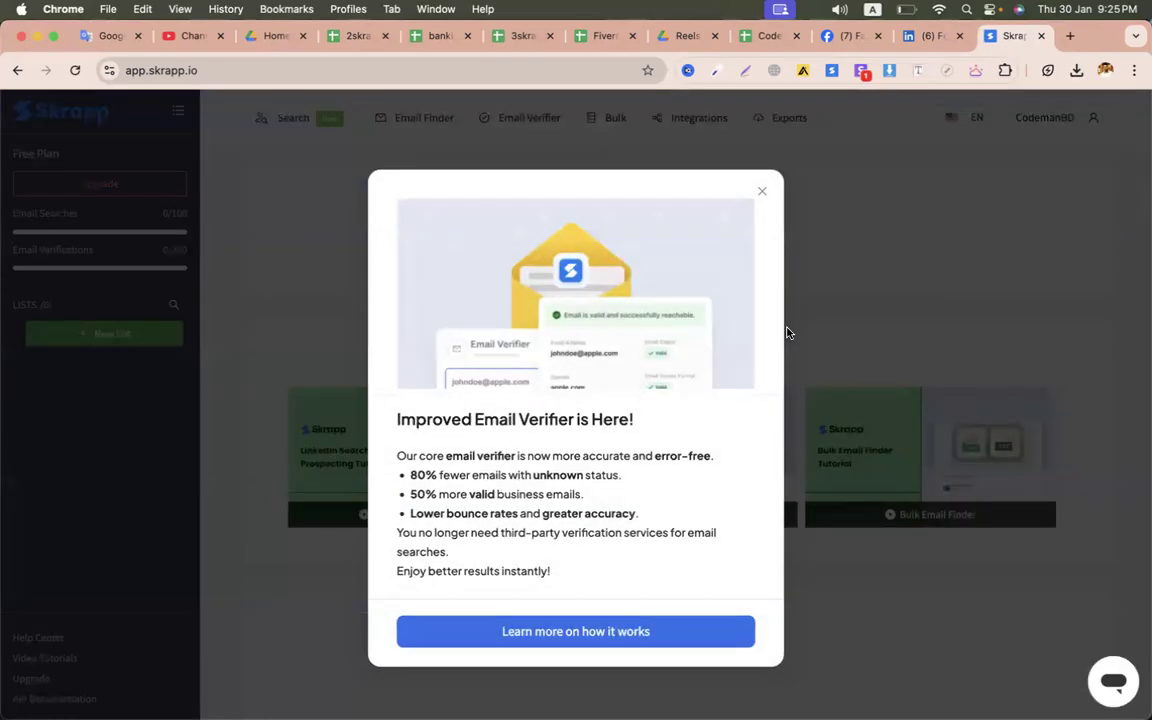
left_click(760, 192)
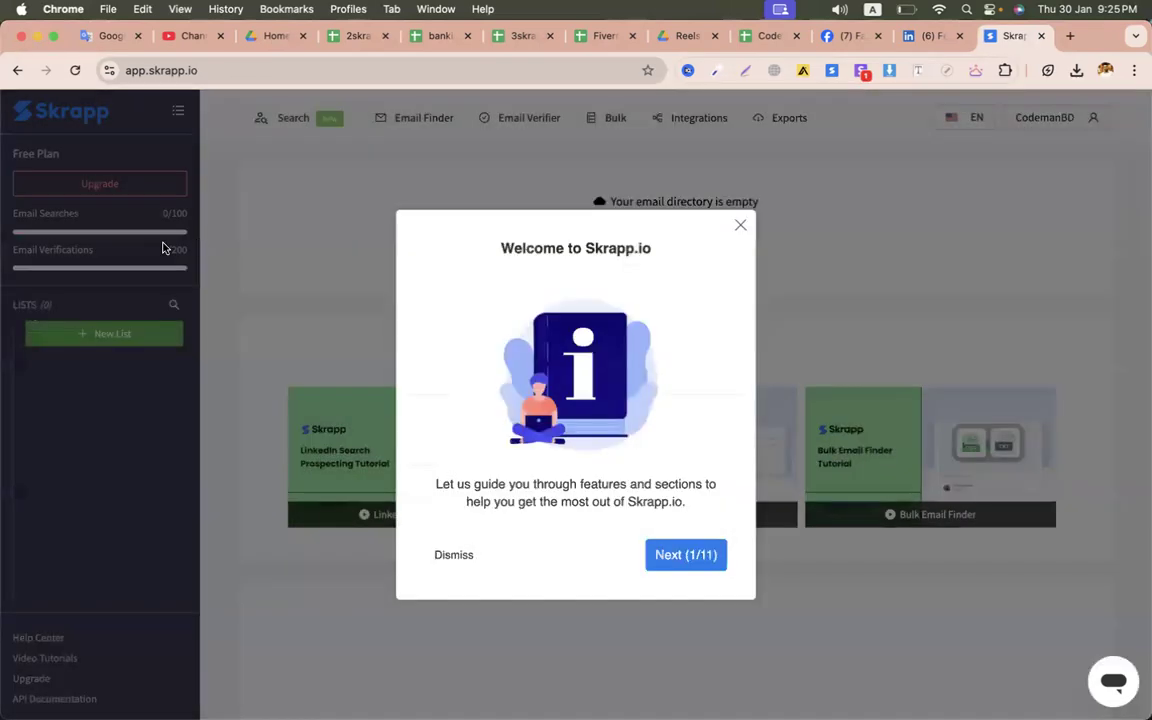
left_click(740, 225)
scroll(171, 206, "down", 3)
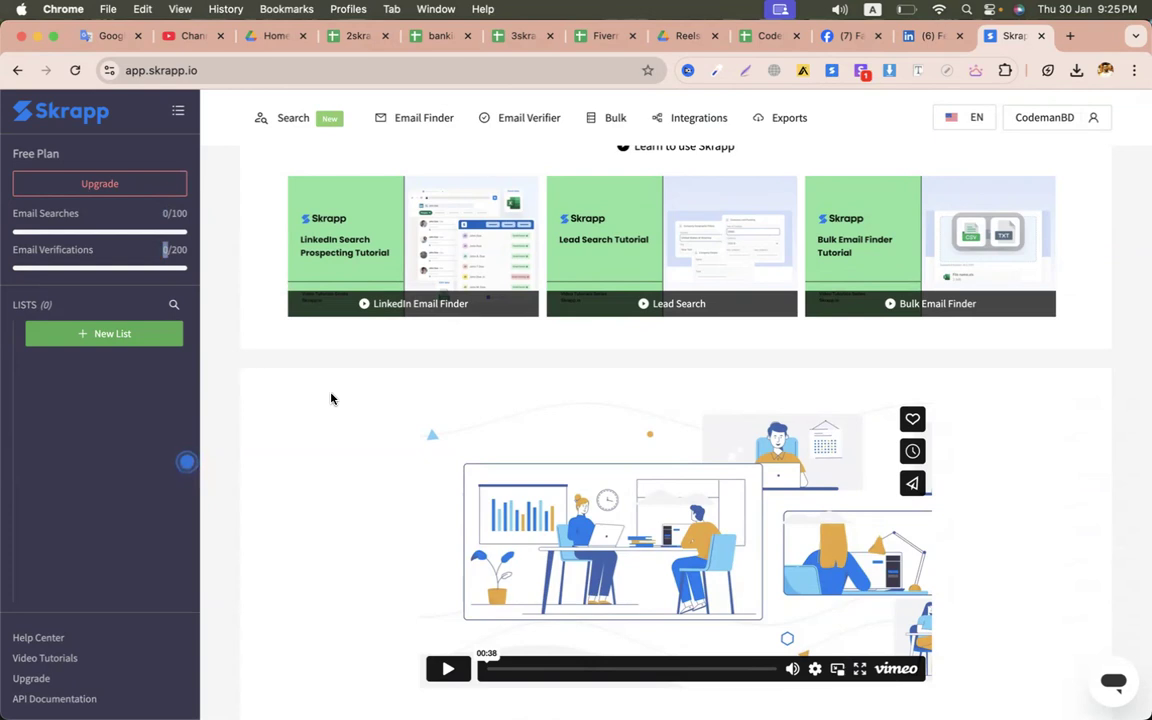
scroll(331, 399, "up", 3)
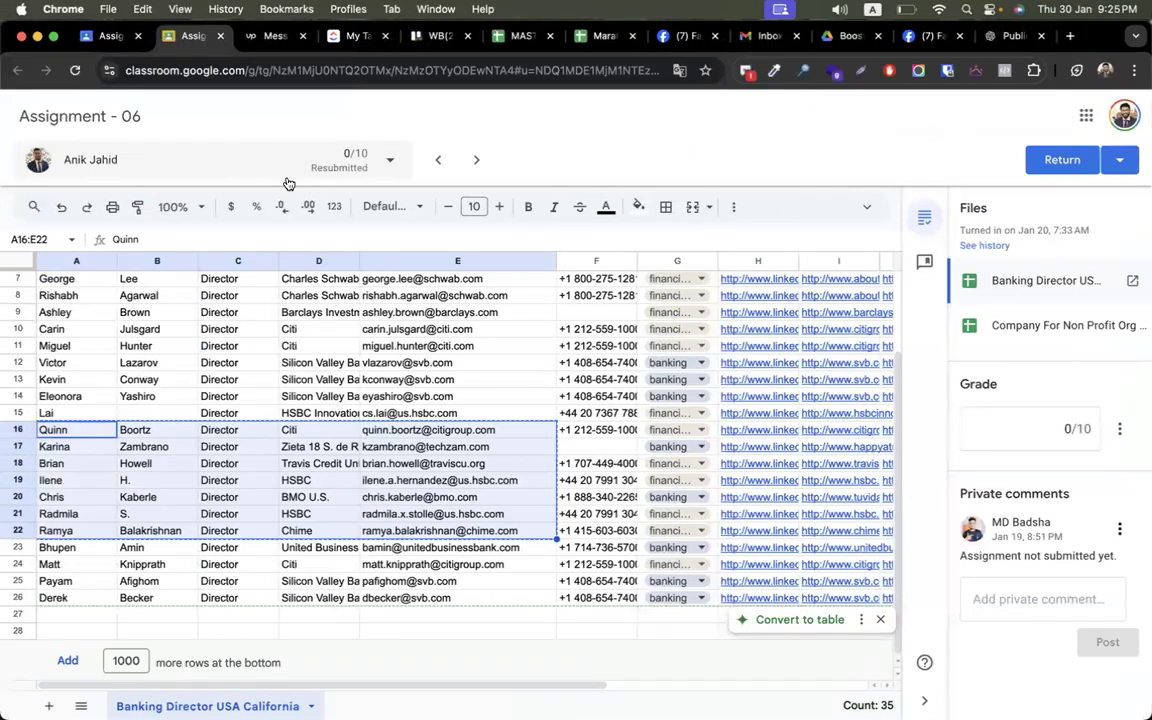
- Search Google Drive for spreadsheets containing the word 'lead'
left_click(817, 40)
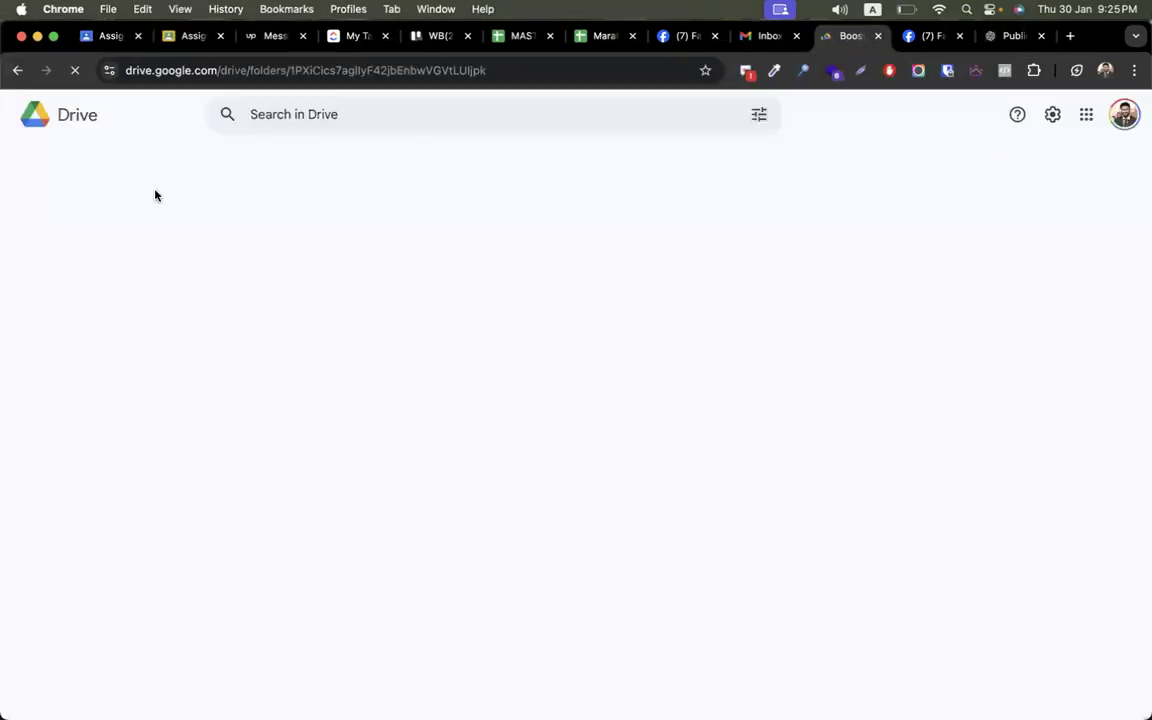
left_click(112, 225)
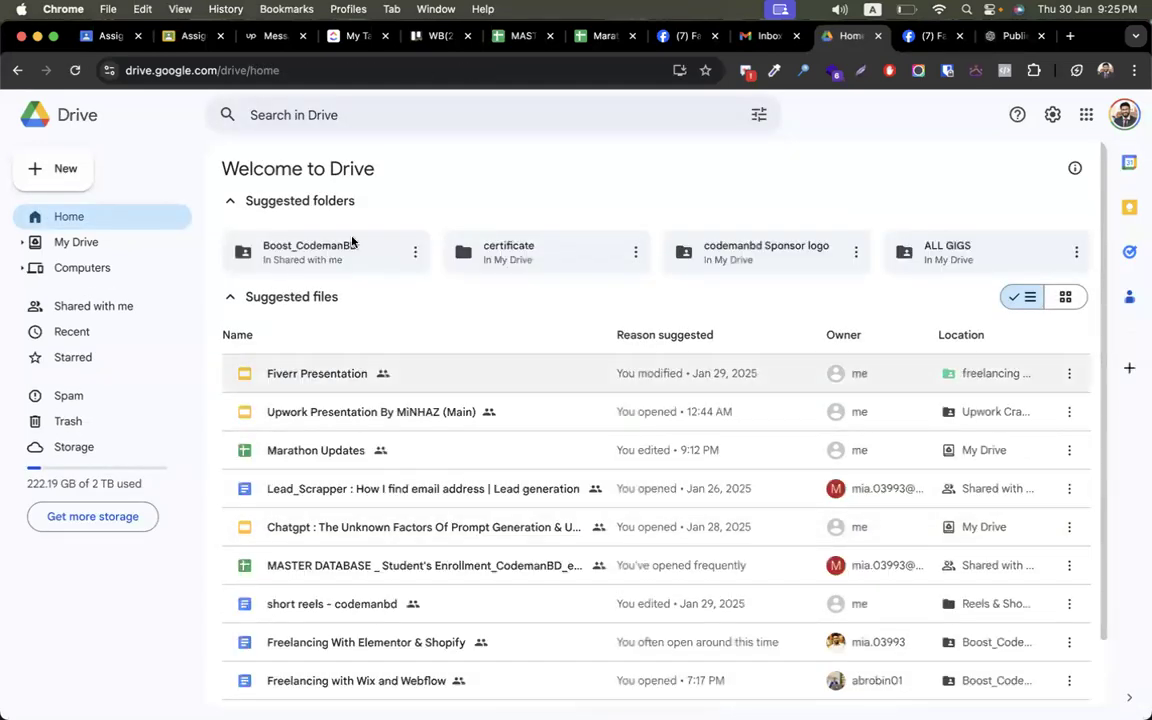
scroll(386, 525, "down", 2)
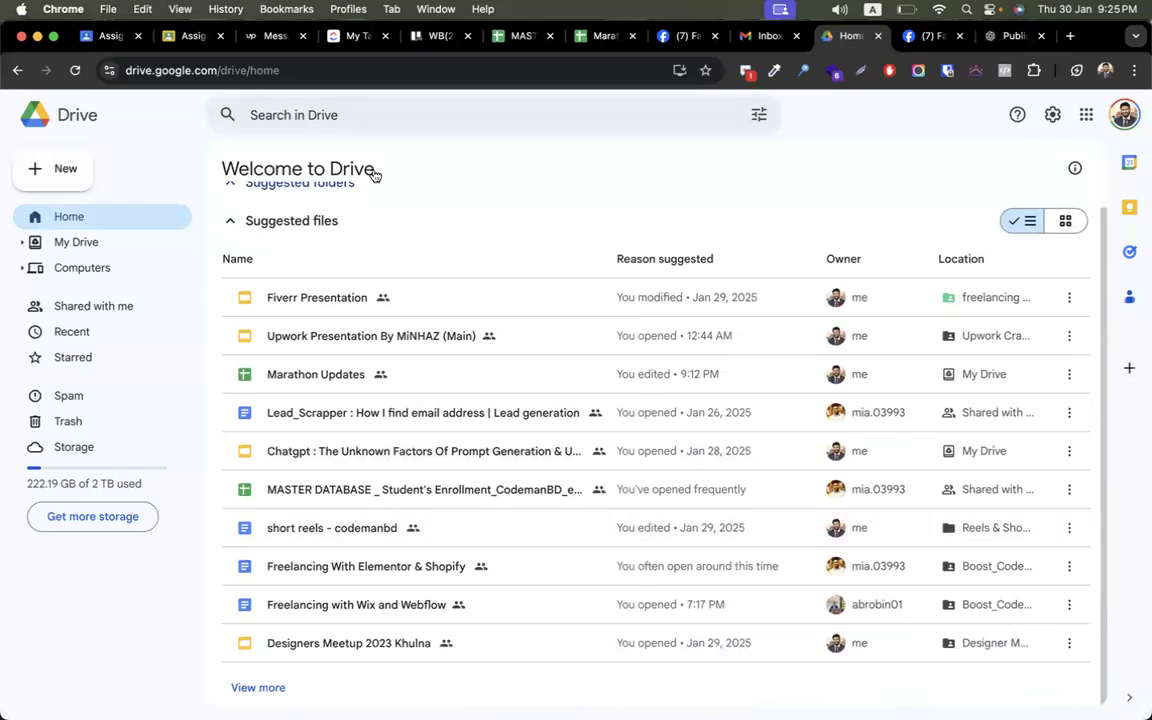
left_click(757, 116)
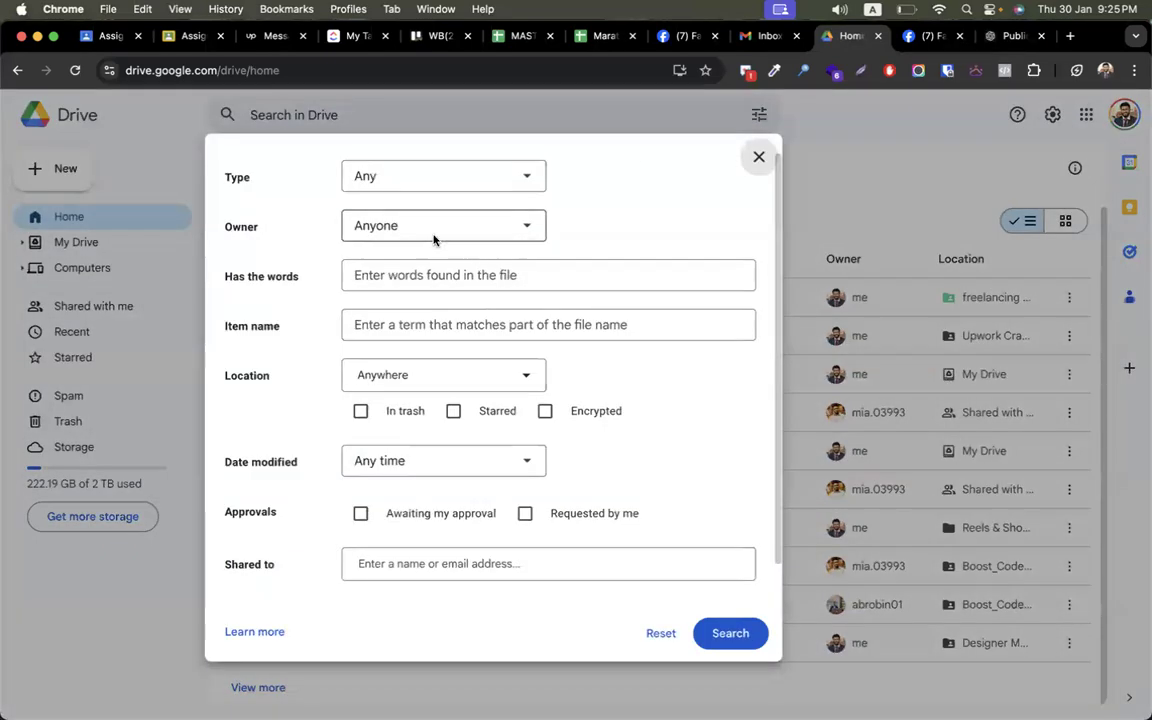
left_click(397, 184)
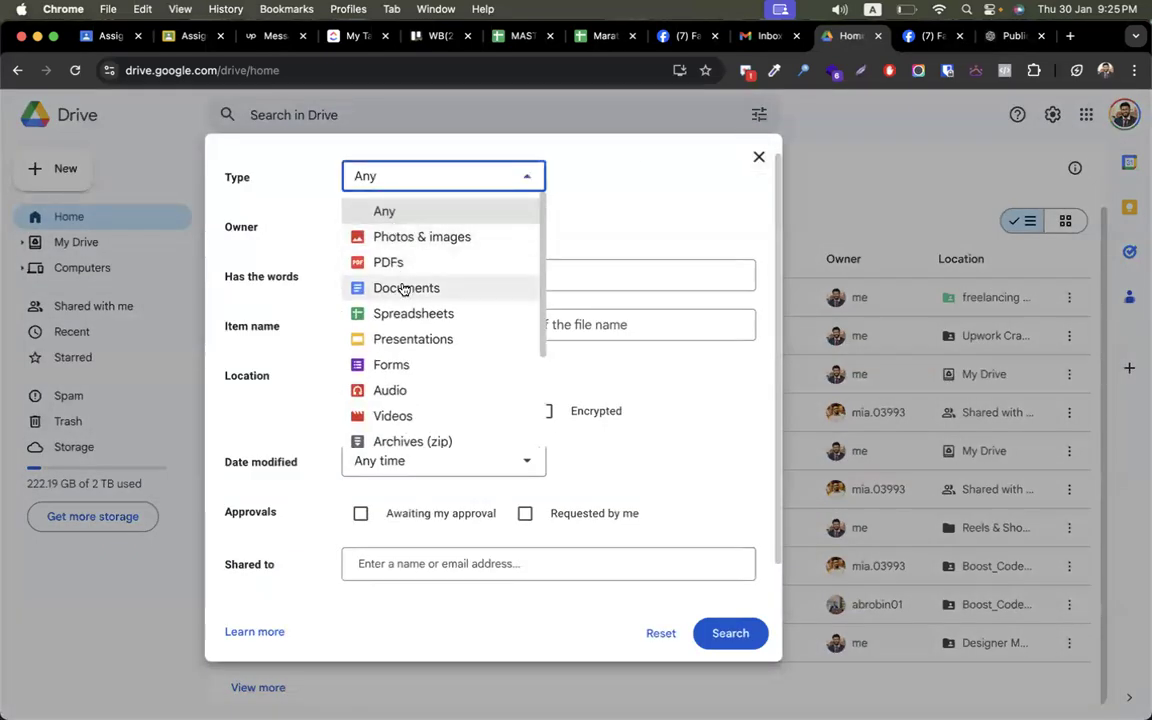
left_click(405, 318)
left_click(440, 274)
type("lead")
key("Return")
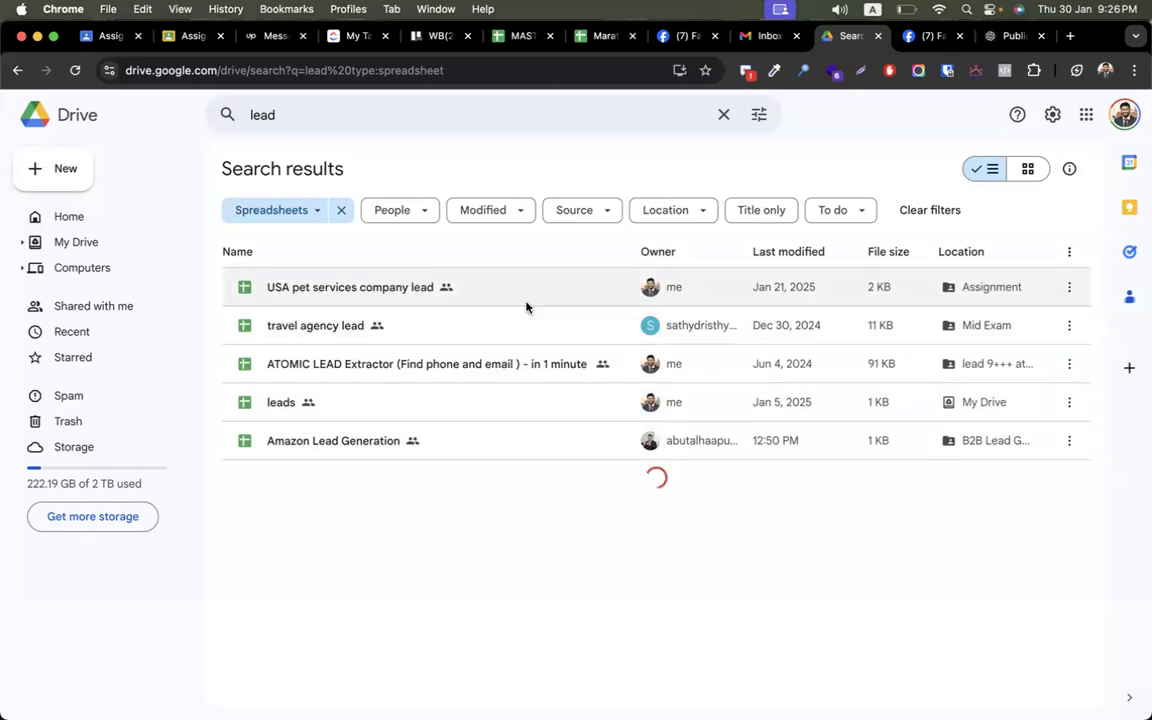
- Open the 'travel agency lead' sheet and select all its lead data A1:H101
double_click(457, 341)
scroll(381, 465, "down", 20)
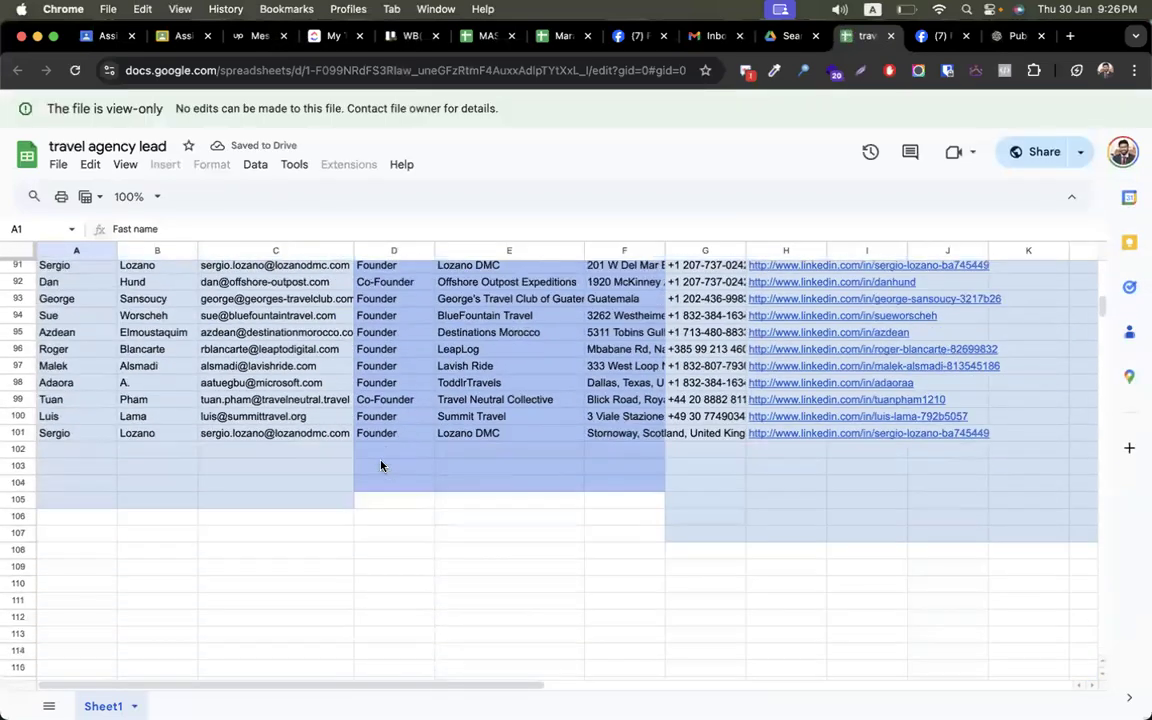
scroll(381, 465, "up", 20)
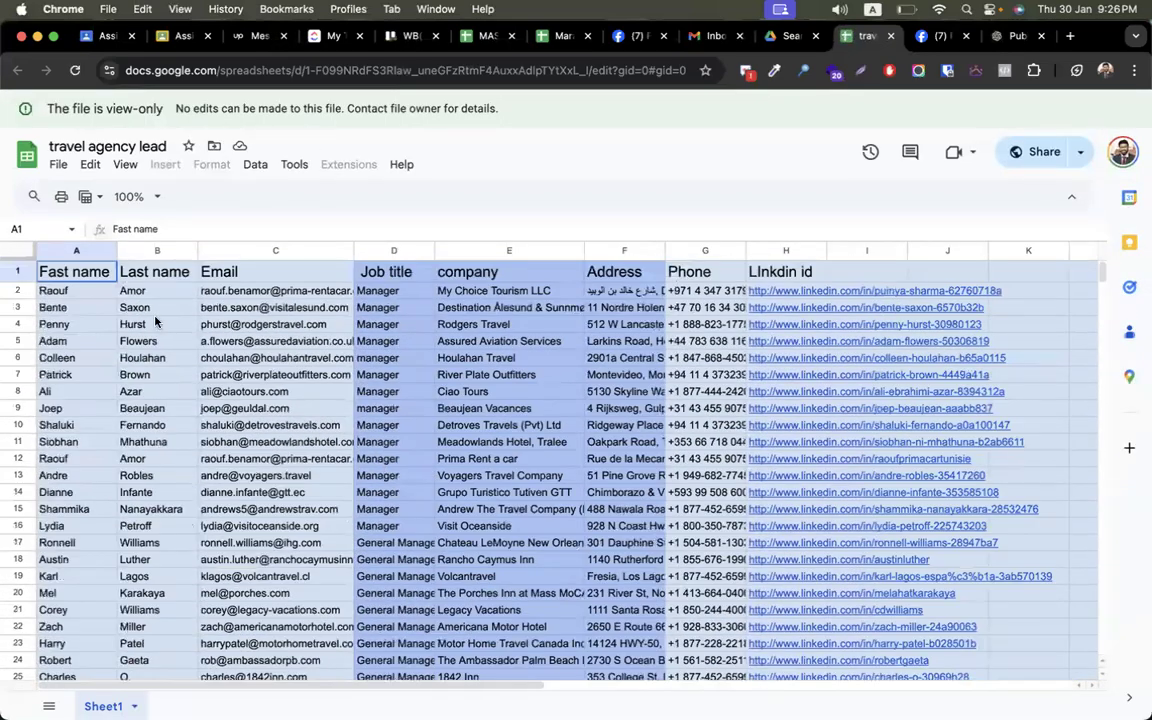
left_click(270, 251)
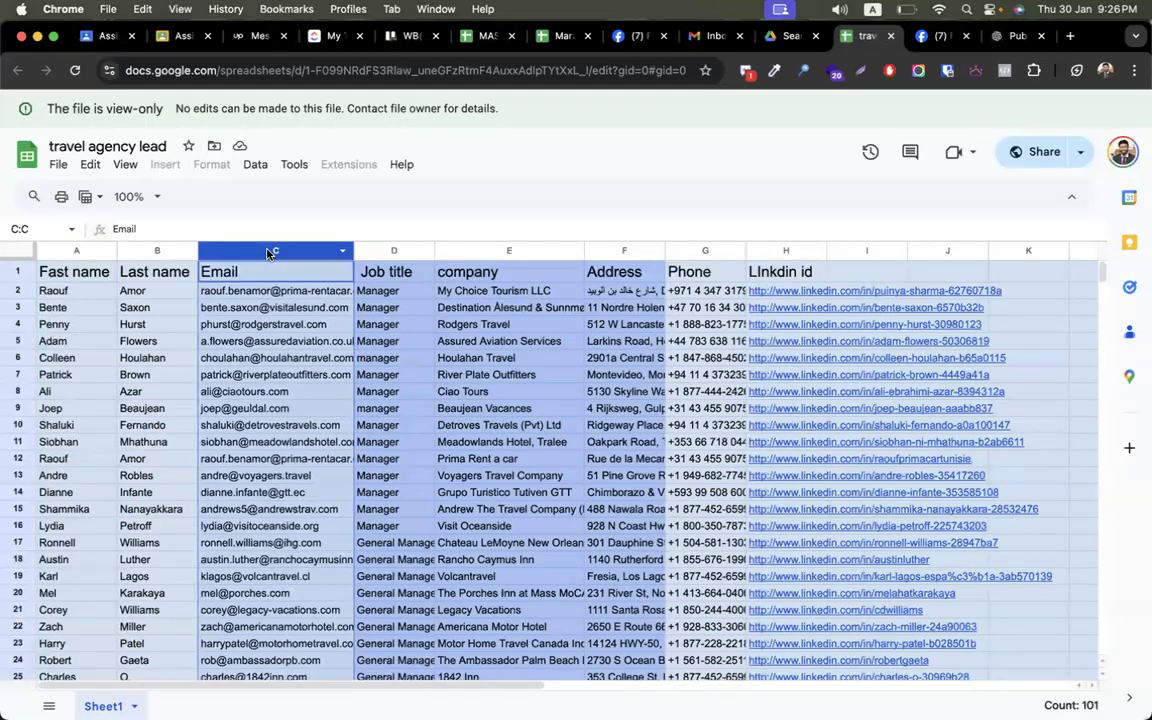
left_click(148, 324)
key("super+a")
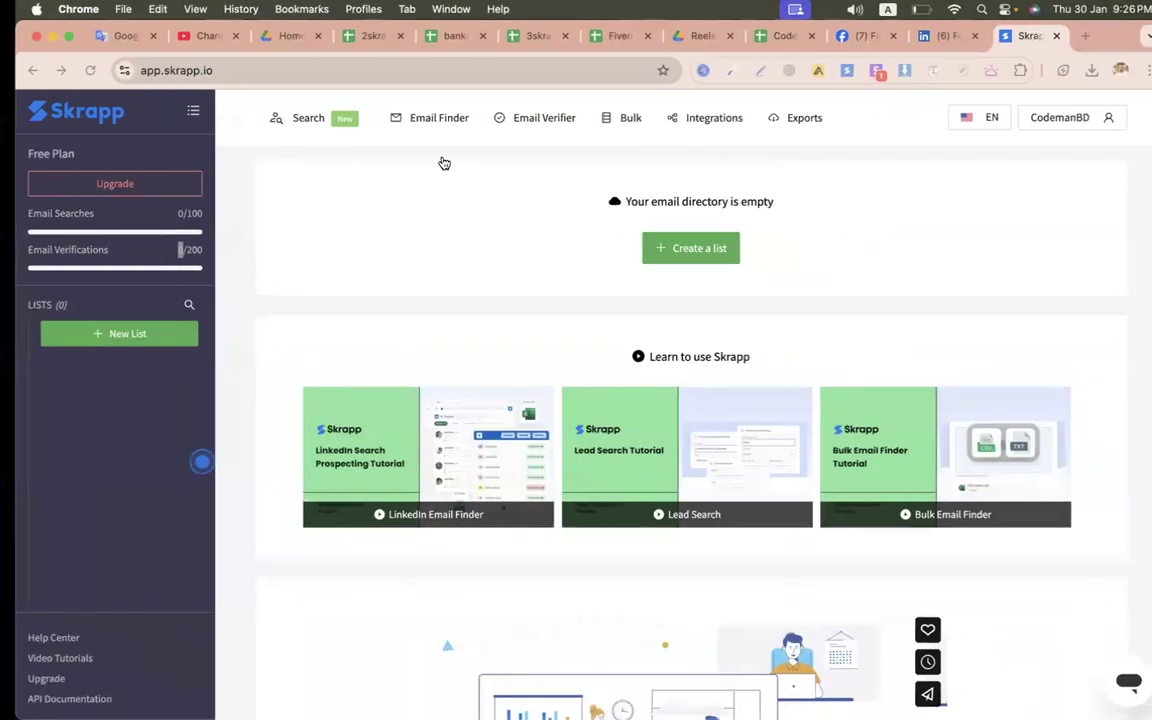
- Create a new blank spreadsheet and paste the copied lead table into it
left_click(274, 36)
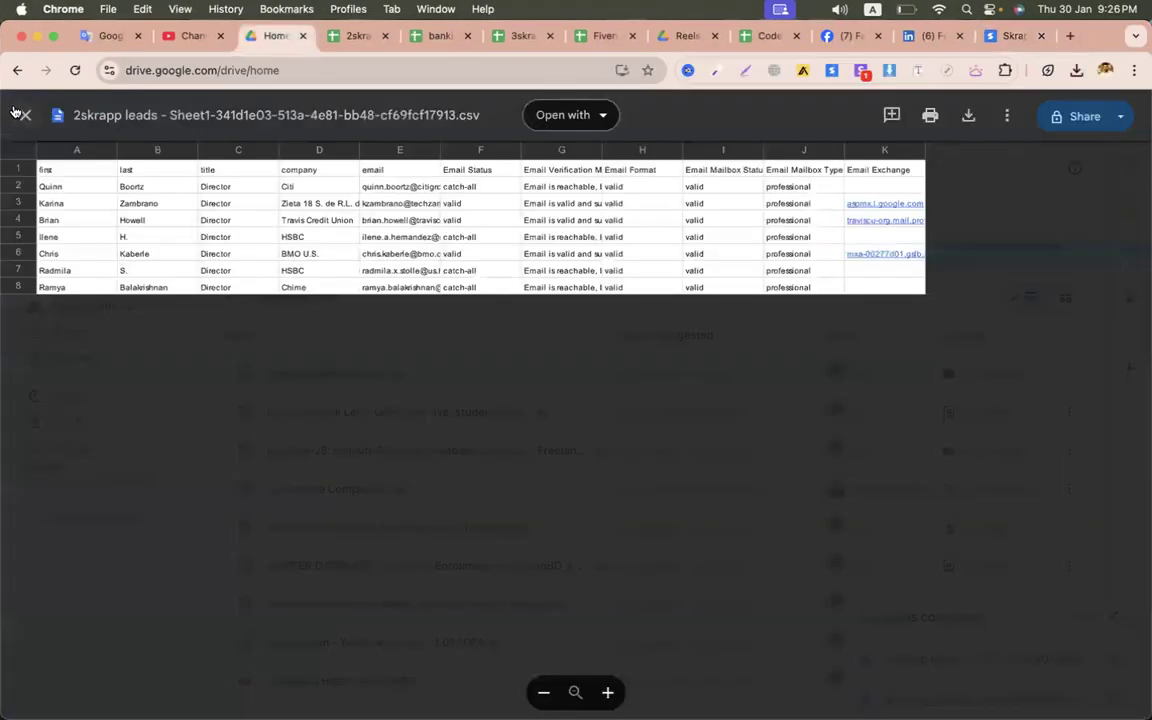
left_click(25, 115)
left_click(70, 162)
left_click(111, 290)
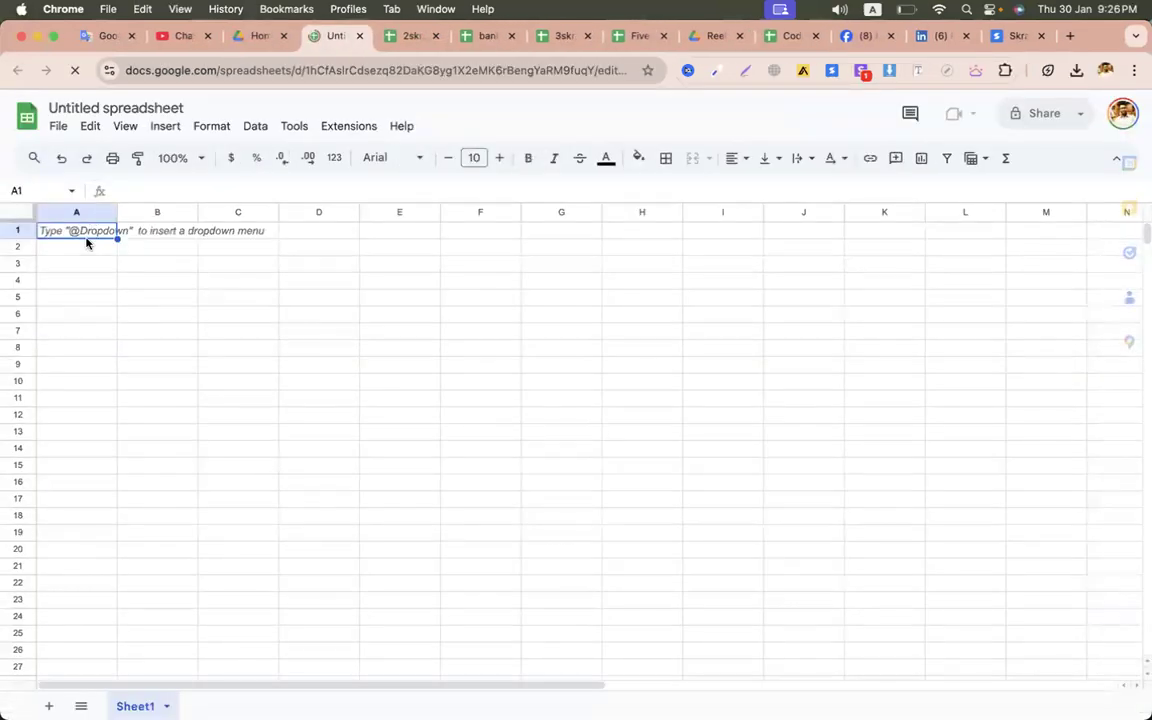
key("super+v")
left_click(197, 352)
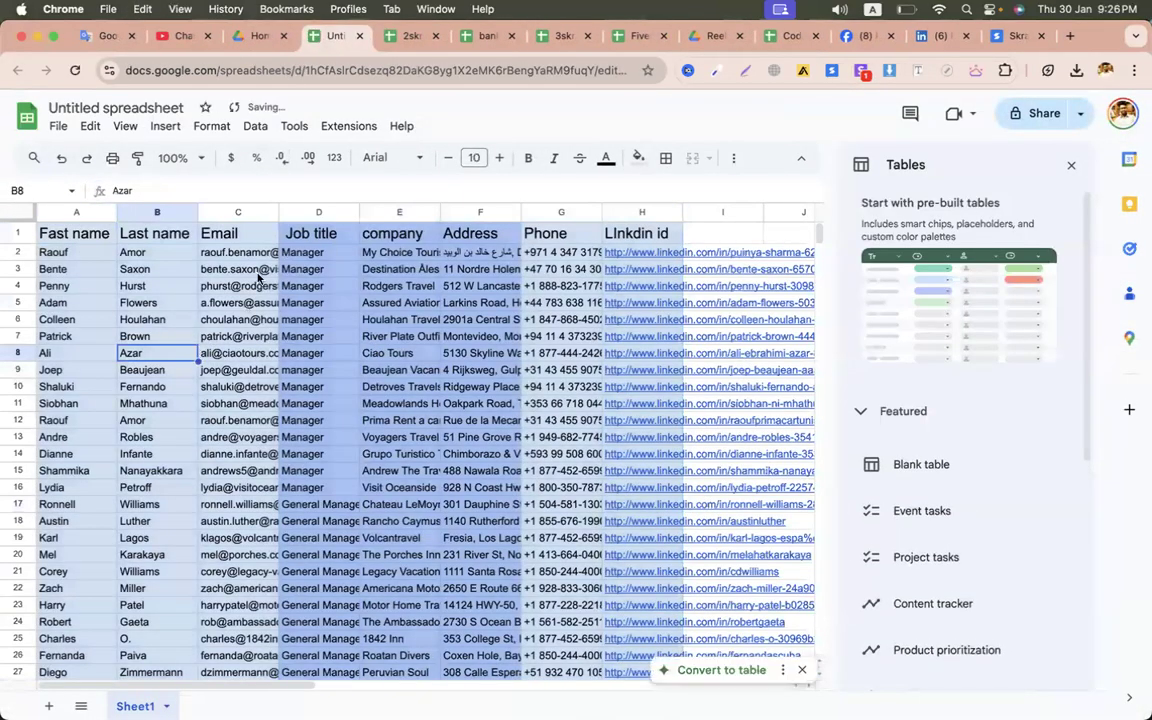
- Delete the Email column from the pasted leads and close the tables side panel
left_click(238, 212)
right_click(238, 212)
left_click(312, 340)
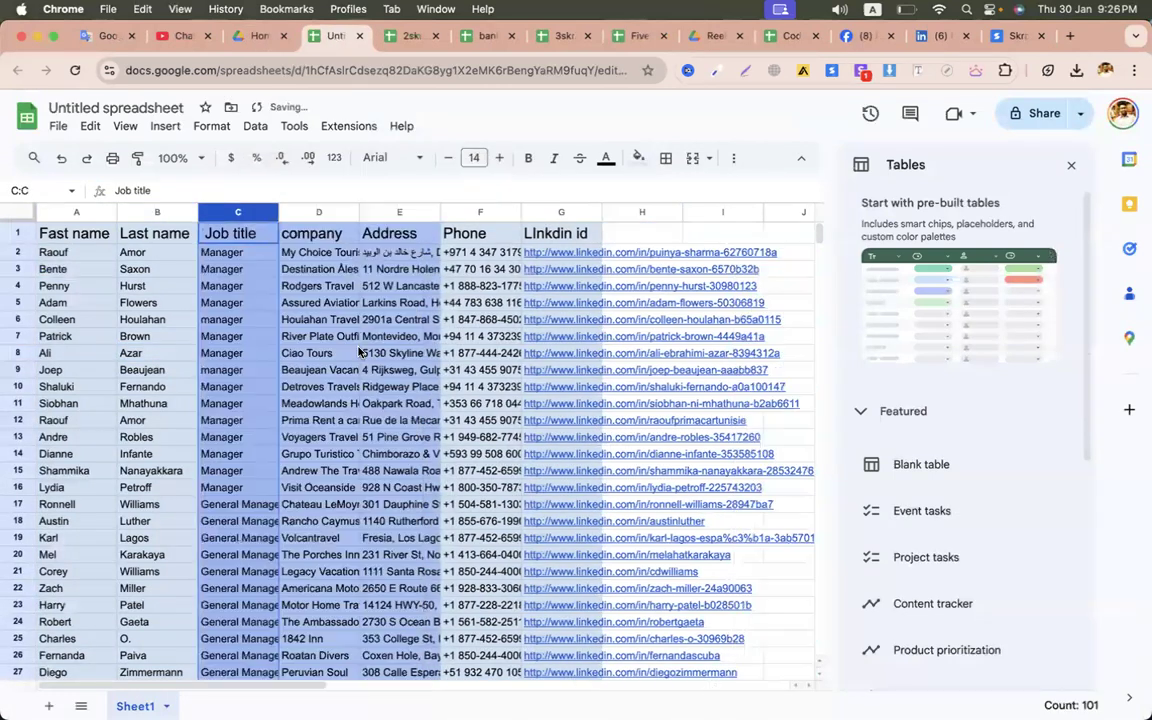
left_click(238, 420)
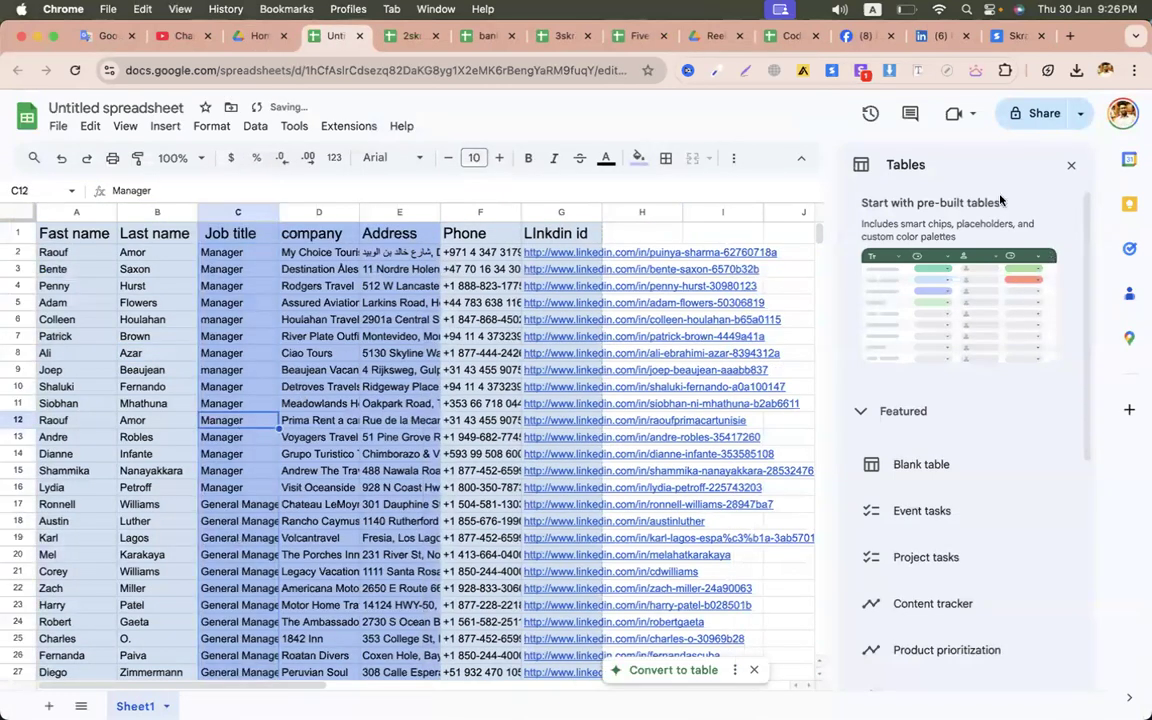
left_click(1071, 165)
left_click(343, 322)
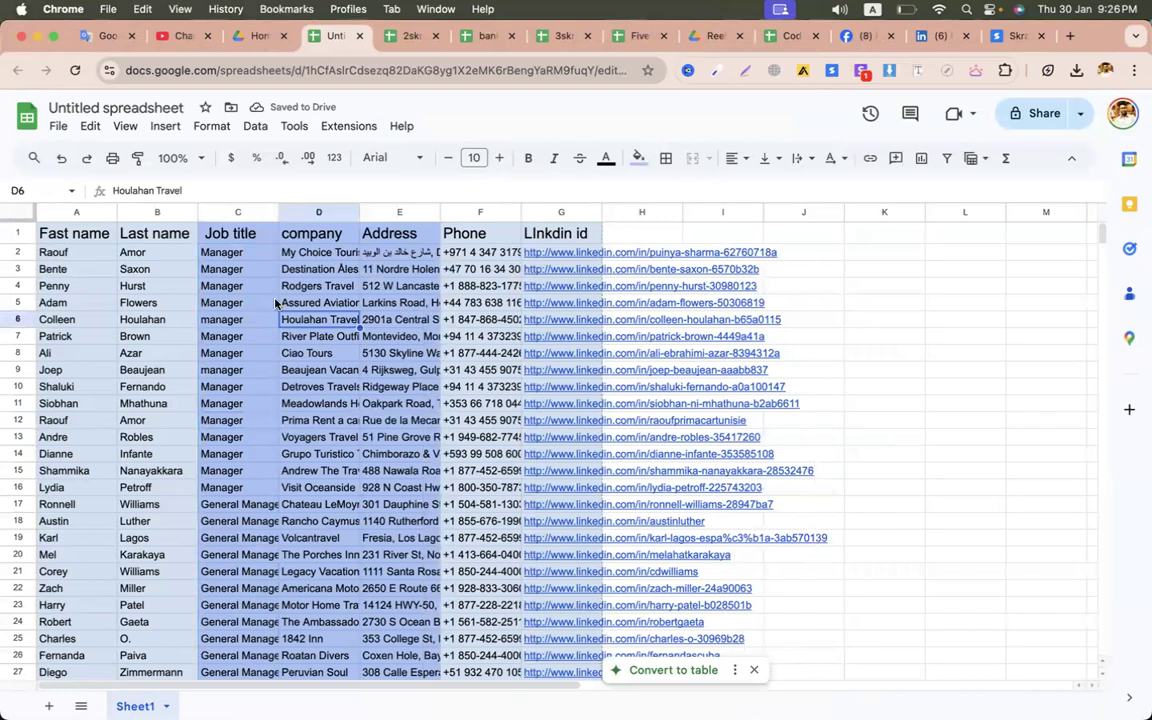
left_click(268, 353)
- Widen the company column and copy the name 'My Choice Tourism LLC'
left_click_drag(316, 286, 322, 454)
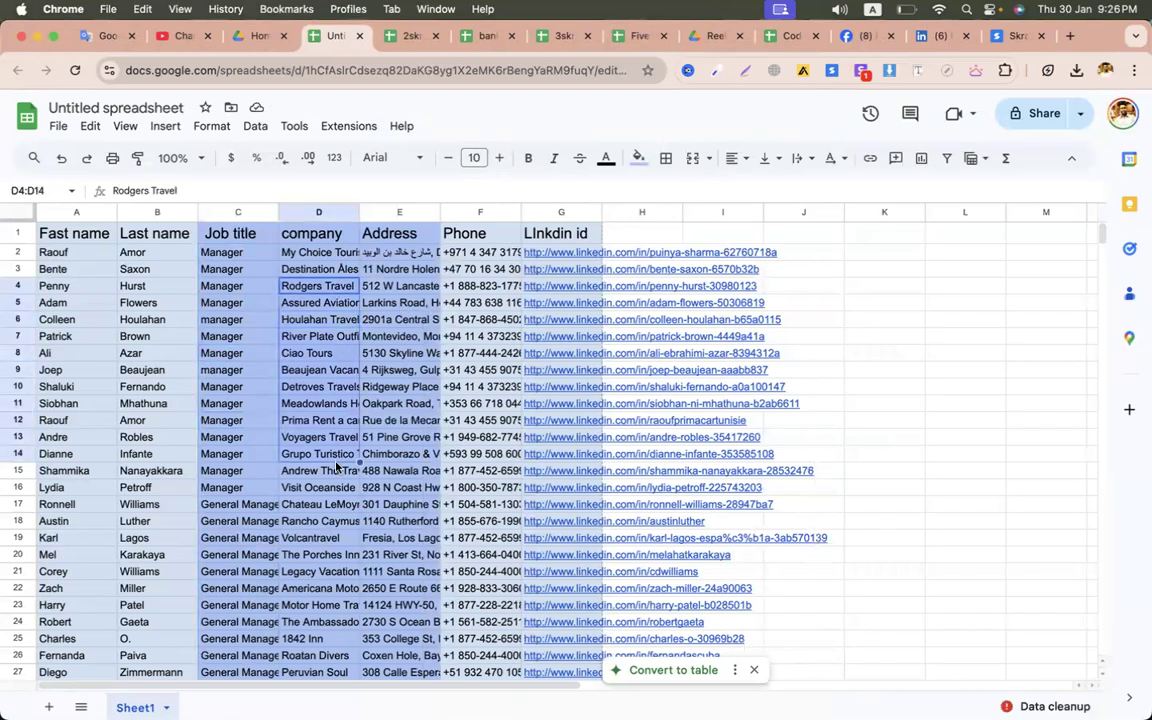
left_click_drag(358, 213, 446, 213)
left_click(378, 442)
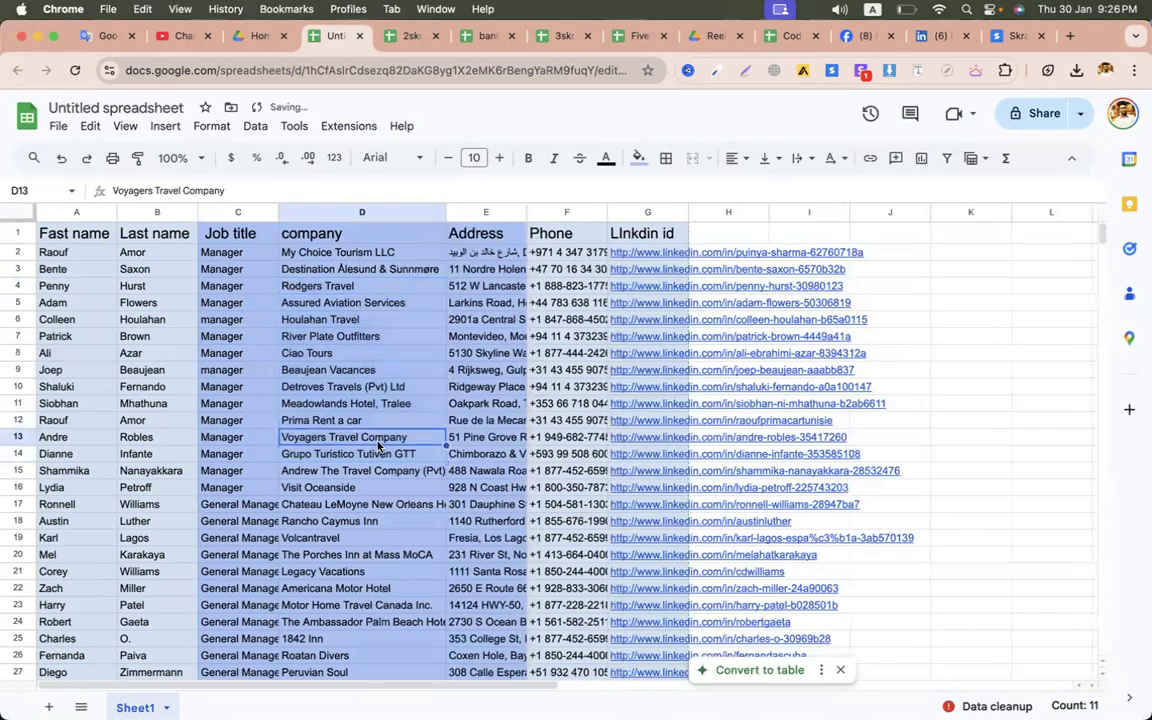
scroll(399, 481, "down", 20)
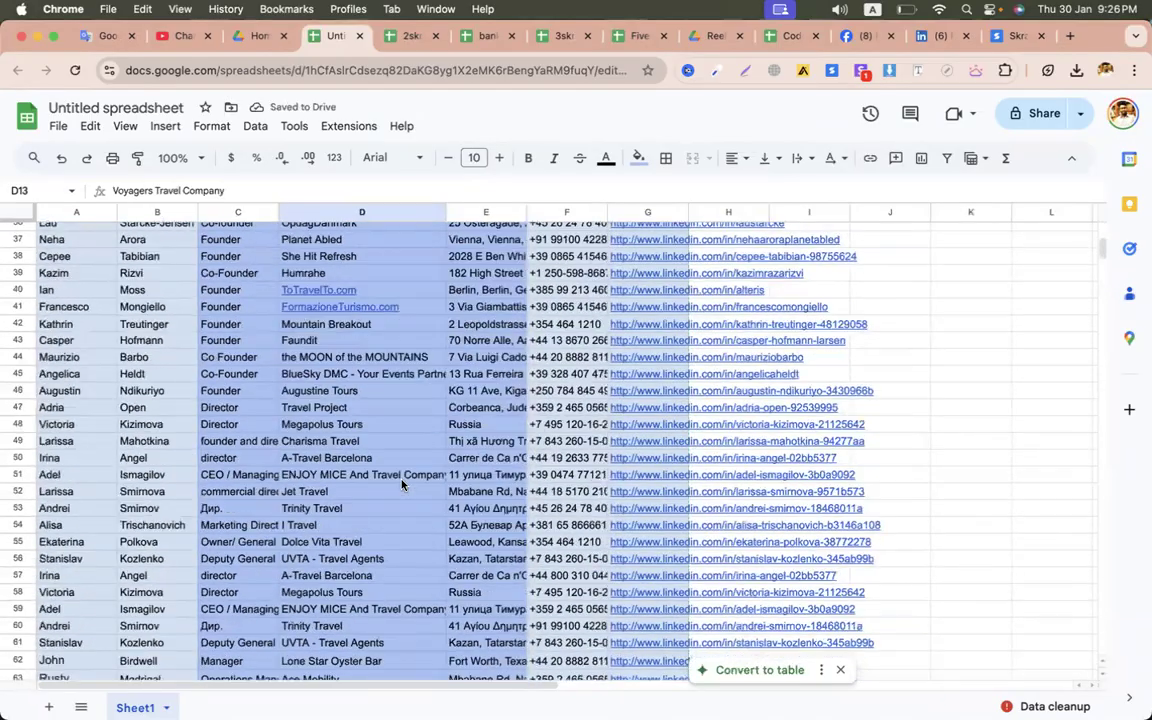
scroll(402, 485, "down", 10)
scroll(402, 485, "up", 20)
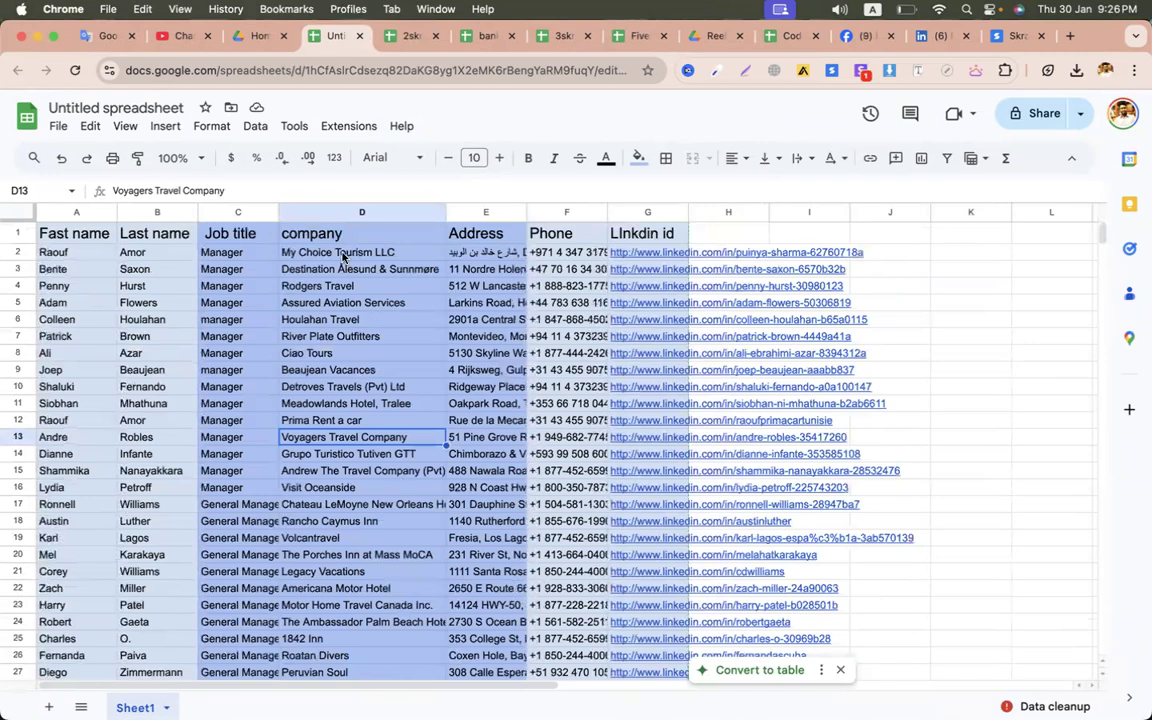
left_click(342, 253)
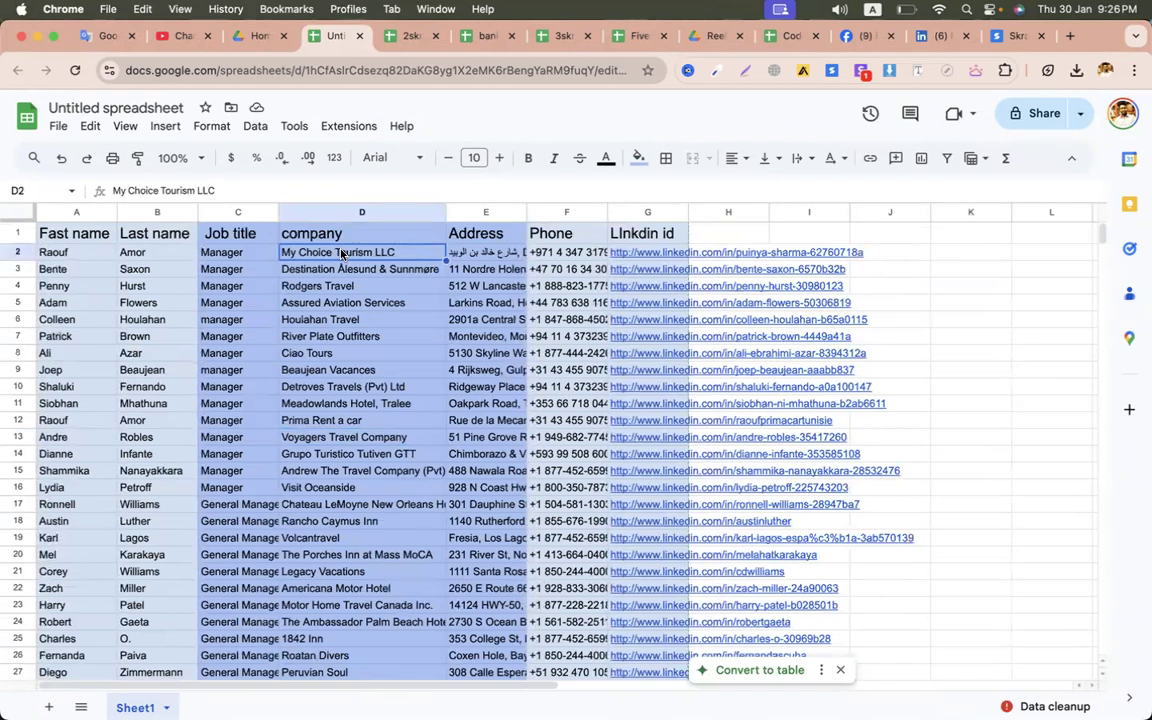
key("cmd+c")
left_click(361, 324)
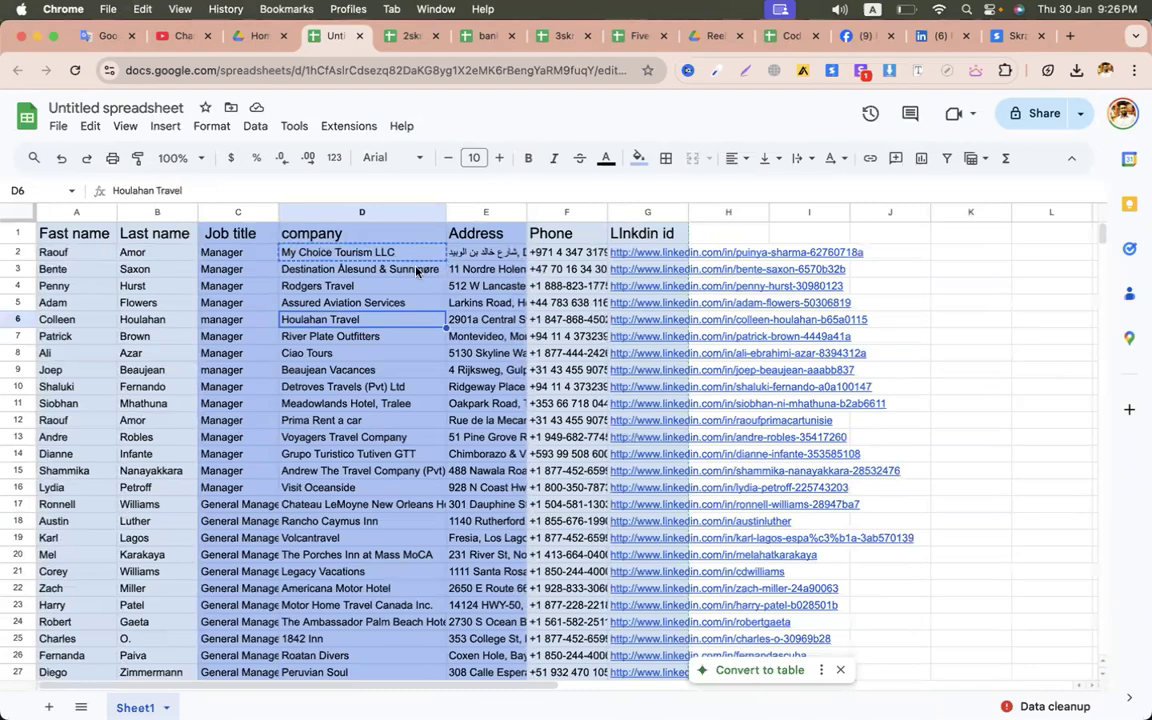
scroll(365, 350, "down", 10)
scroll(369, 381, "up", 10)
left_click(390, 256)
- Search Google for 'My Choice Tourism LLC' in a new tab
key("cmd+t")
key("cmd+v")
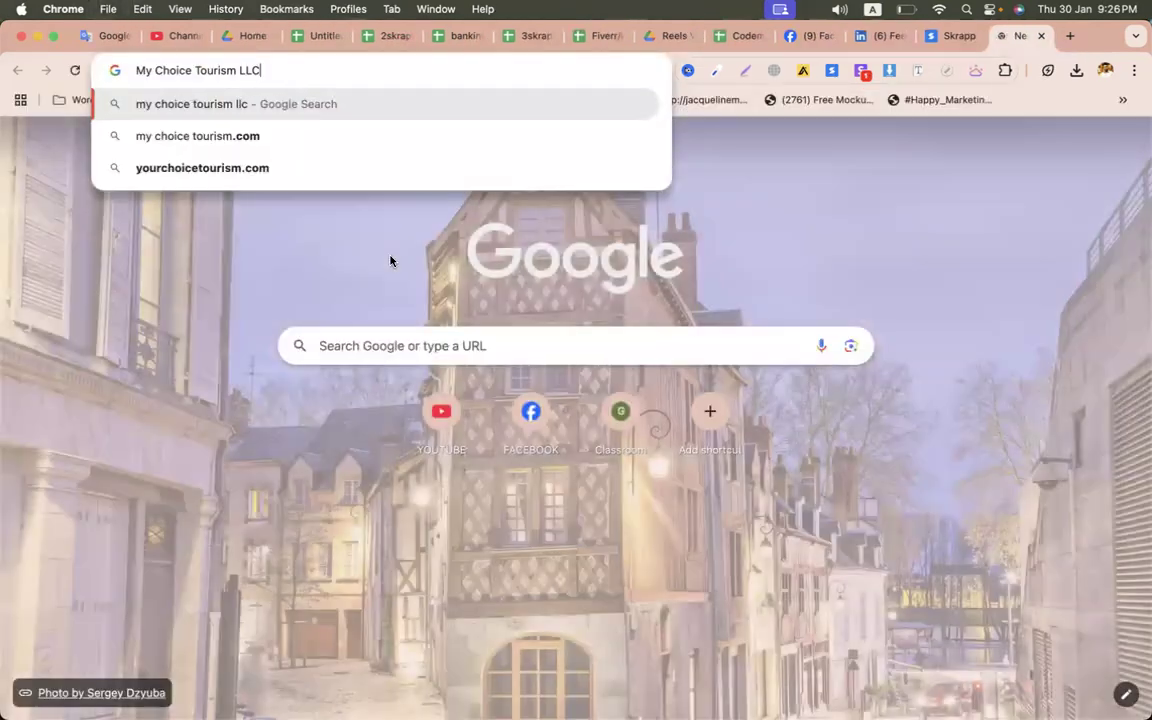
key("Return")
scroll(927, 541, "down", 1)
scroll(927, 541, "up", 1)
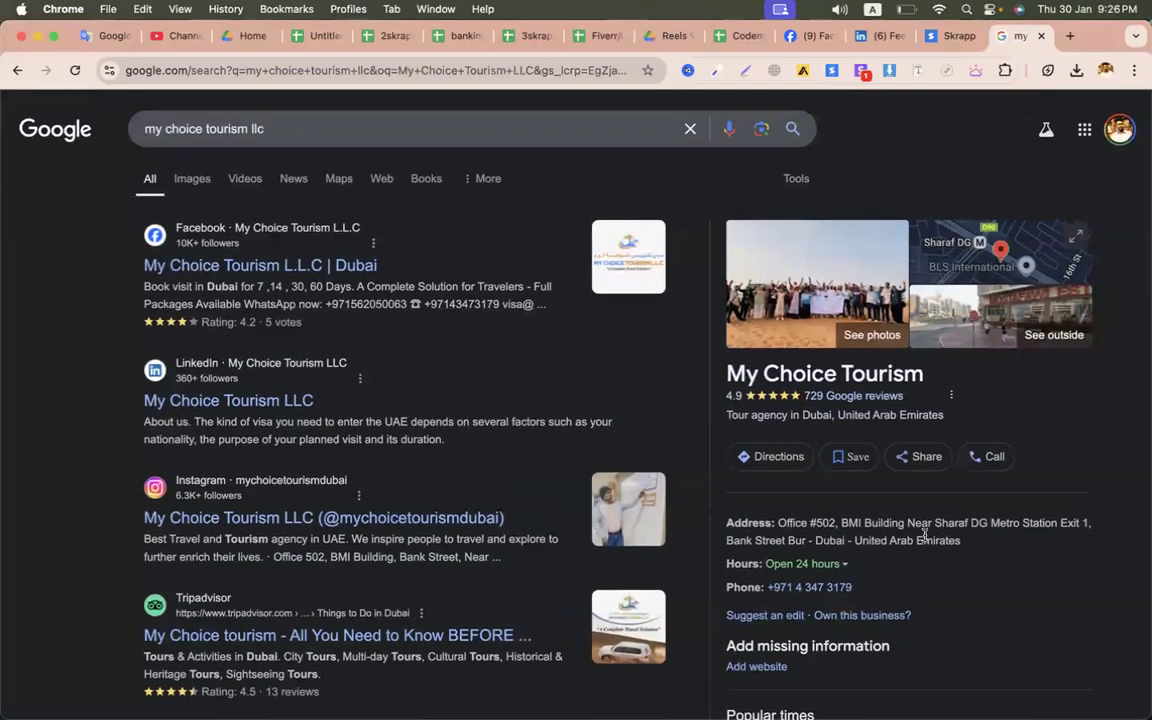
scroll(925, 536, "down", 3)
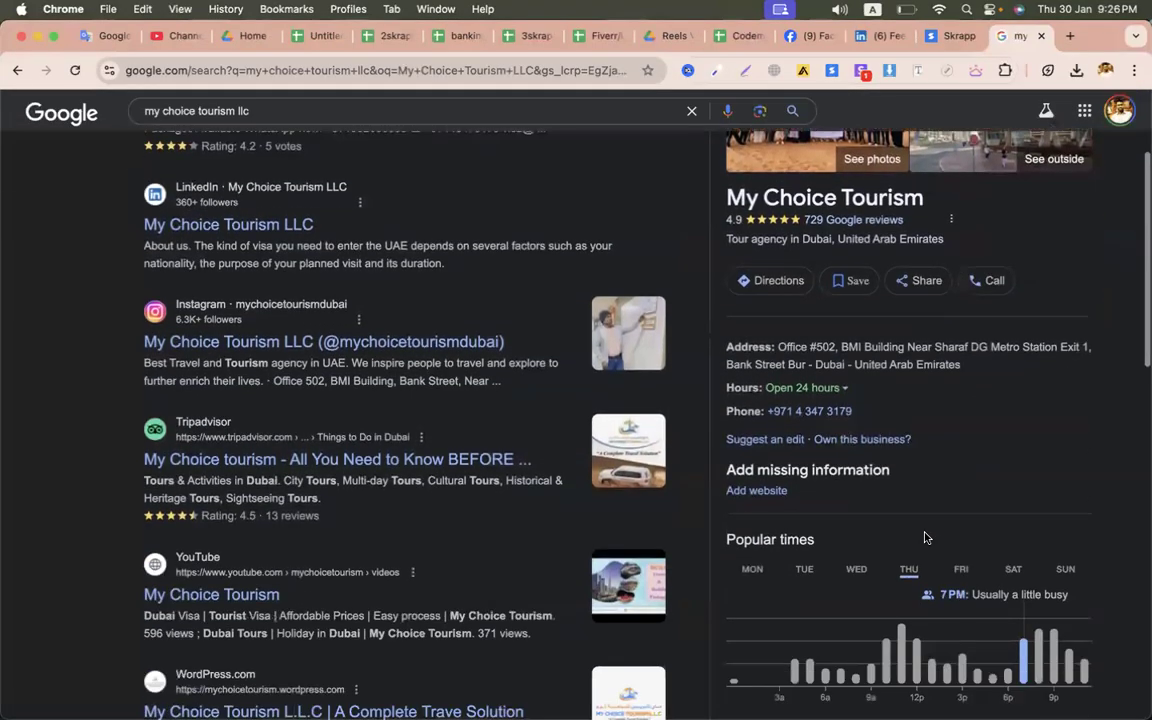
scroll(945, 500, "up", 3)
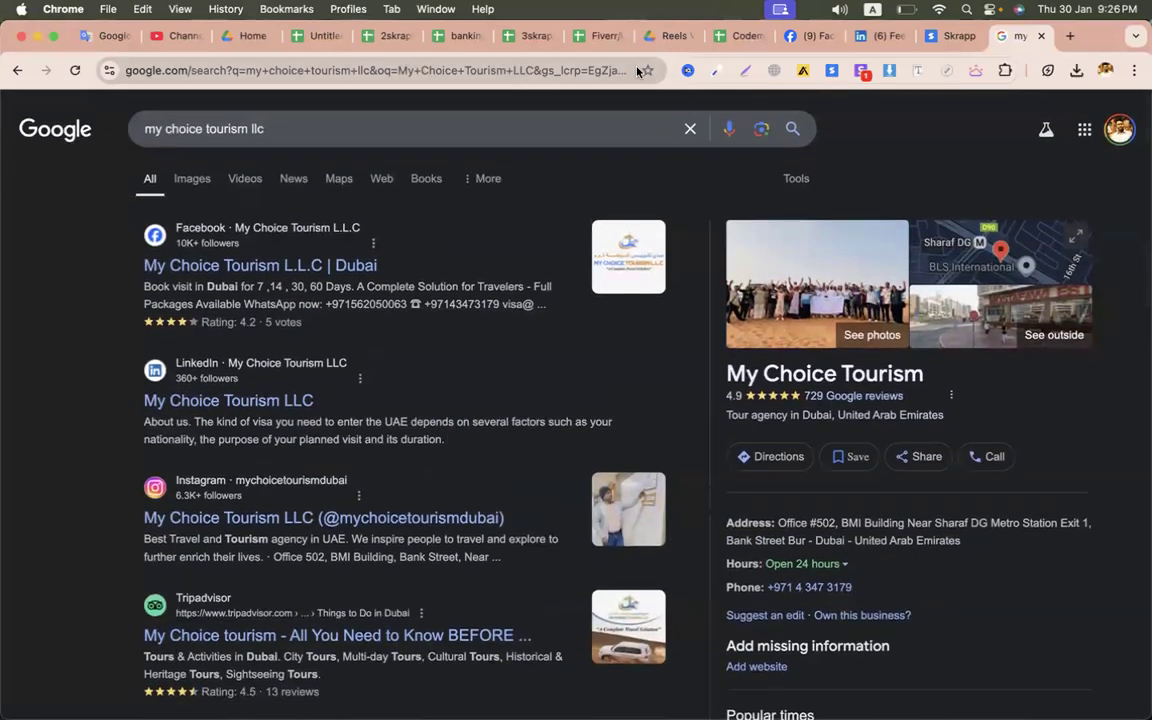
- Copy the company name 'Destination Ålesund & Sunnmøre' from the Untitled lead spreadsheet
left_click(528, 36)
left_click(466, 38)
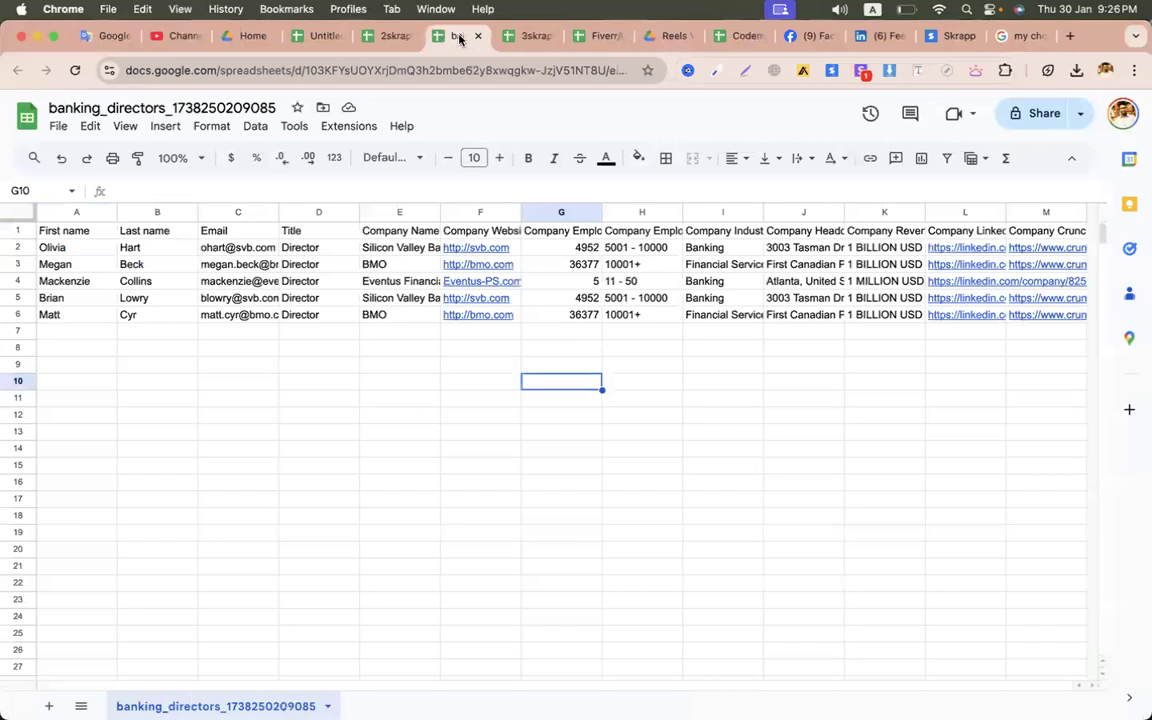
left_click(391, 36)
left_click(326, 40)
left_click(315, 420)
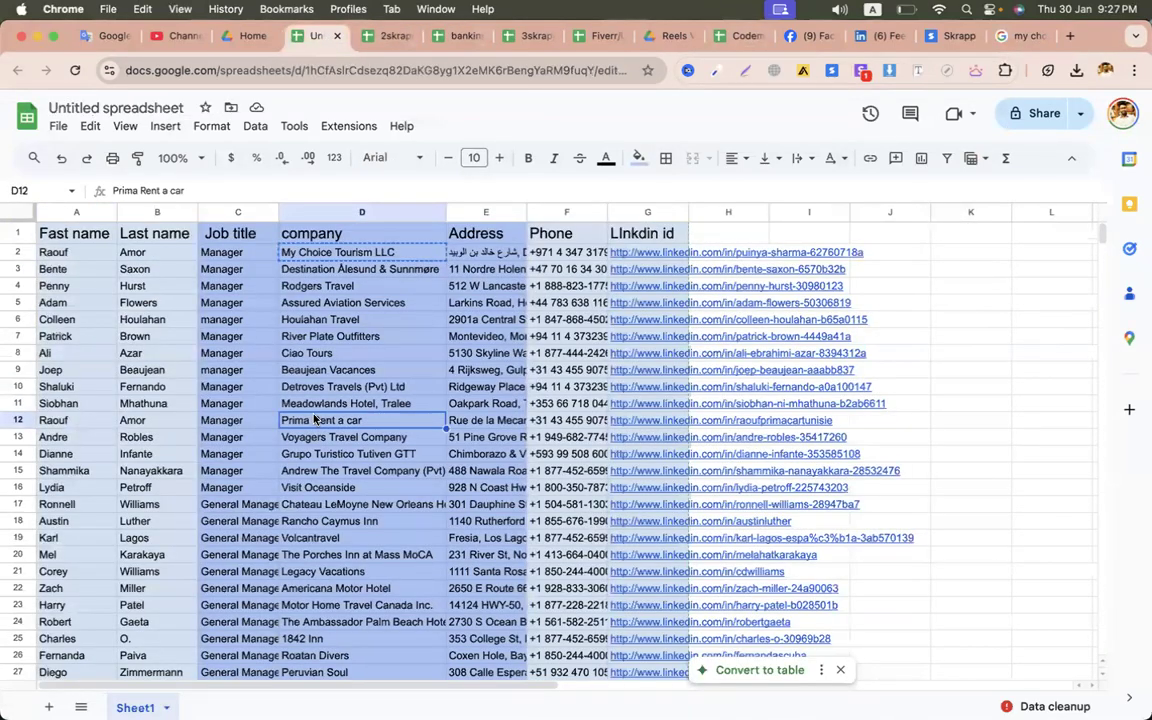
left_click(385, 270)
key("super+c")
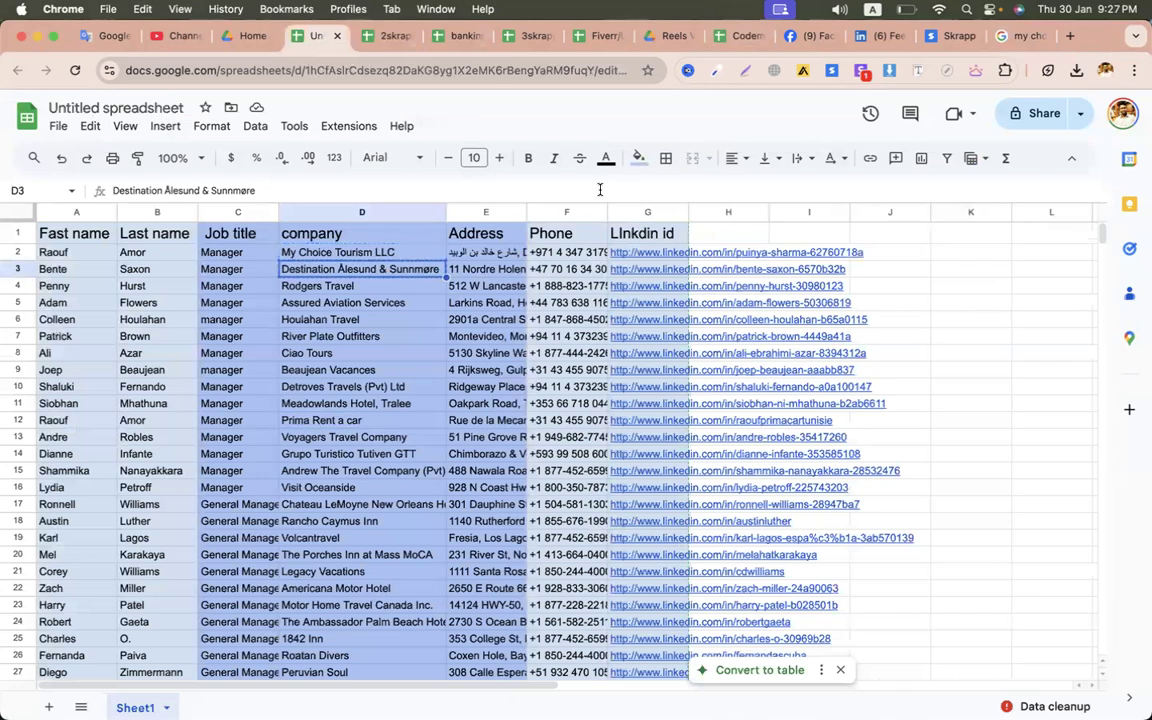
- Replace the Google search with 'Destination Ålesund & Sunnmøre' and review the results
left_click(1022, 35)
left_click(316, 131)
key("super+a")
key("super+v")
key("Return")
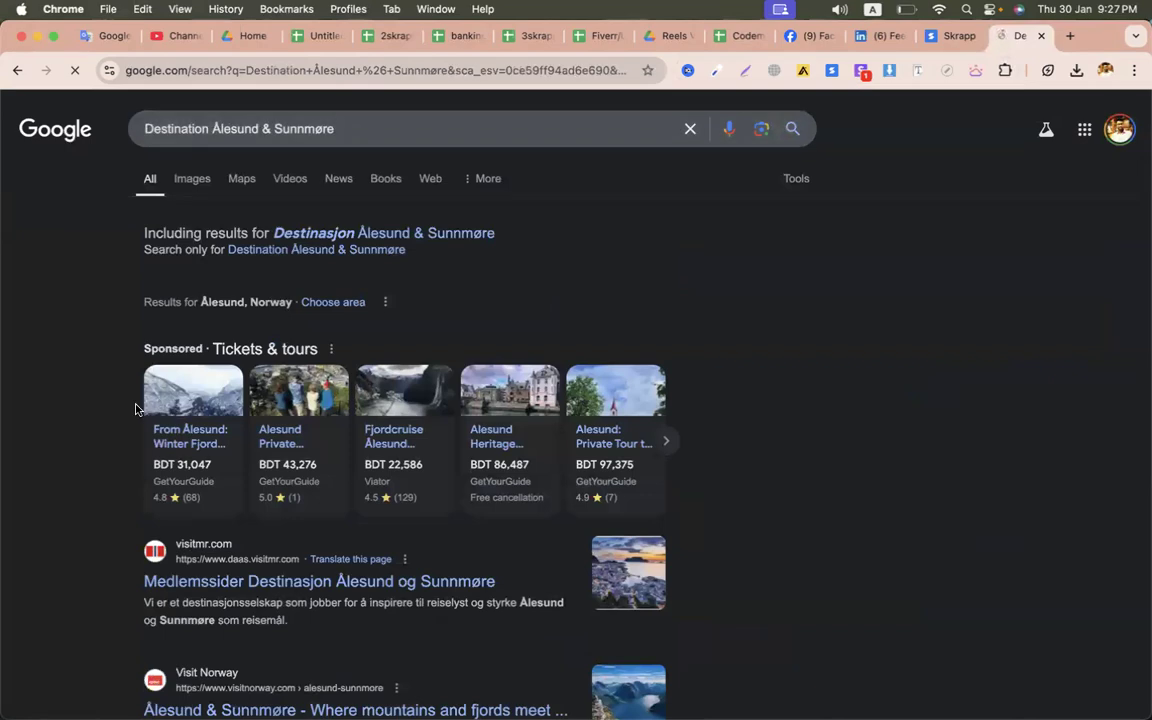
scroll(136, 409, "down", 3)
scroll(136, 409, "up", 4)
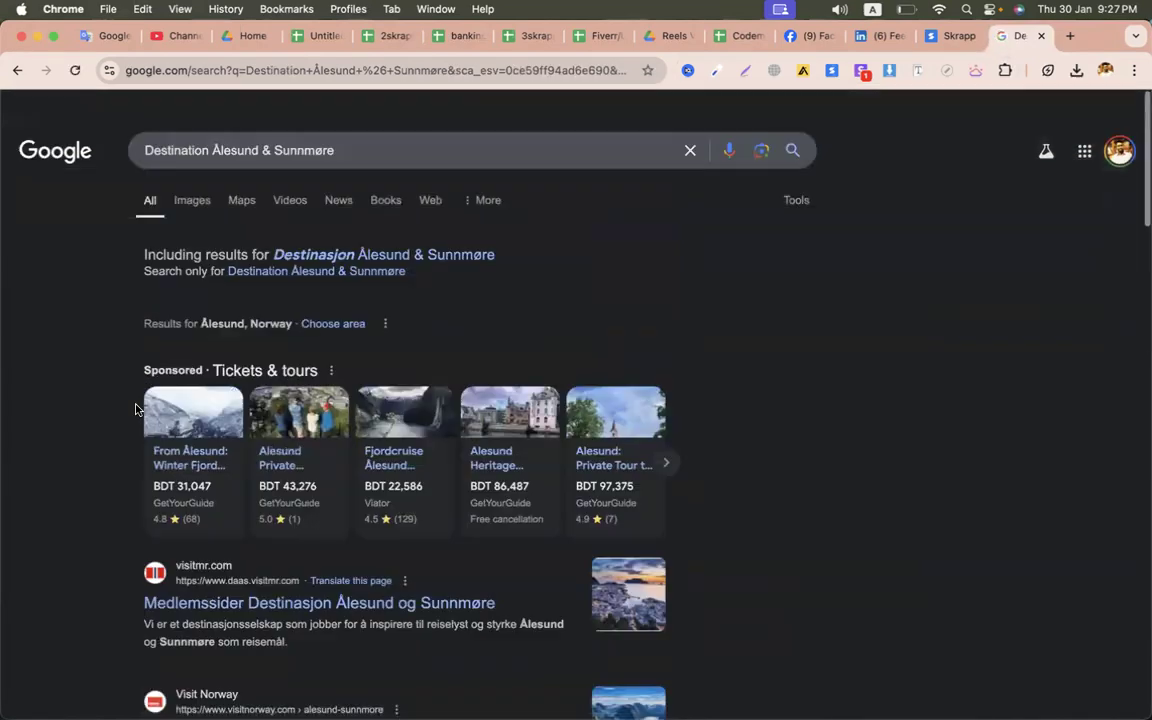
left_click(325, 44)
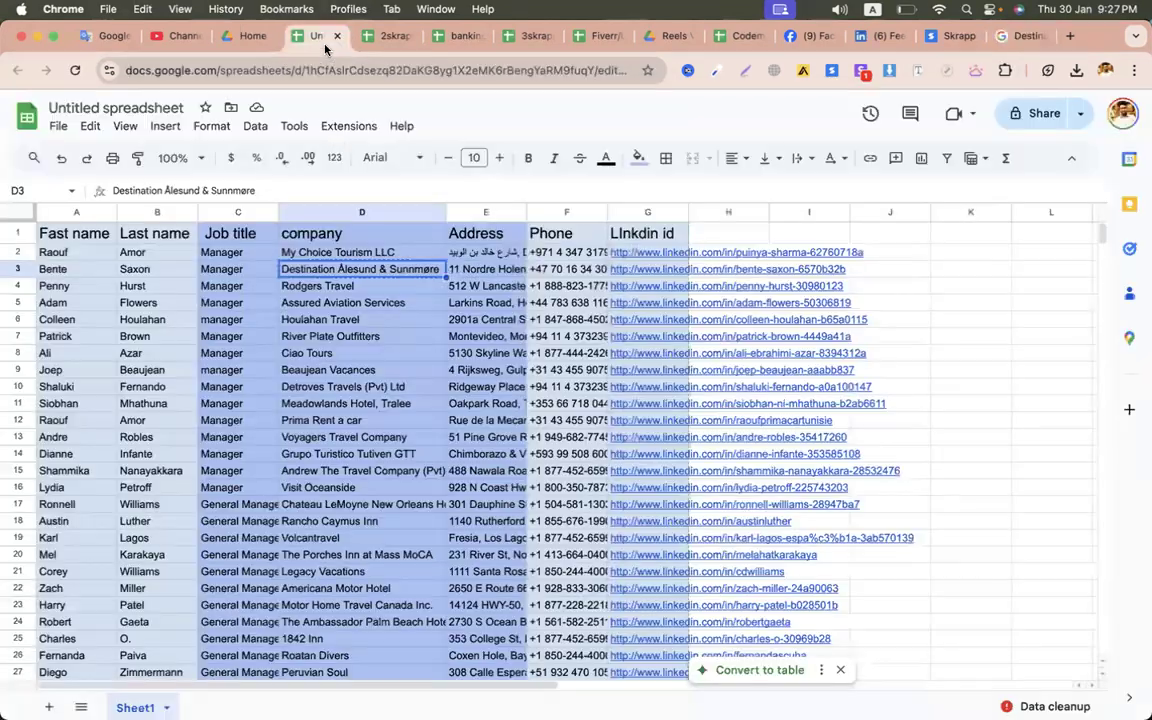
- Restore and widen the Email column, then switch to the view-only travel agency lead sheet
key("super+z")
key("super+z")
key("super+z")
key("super+z")
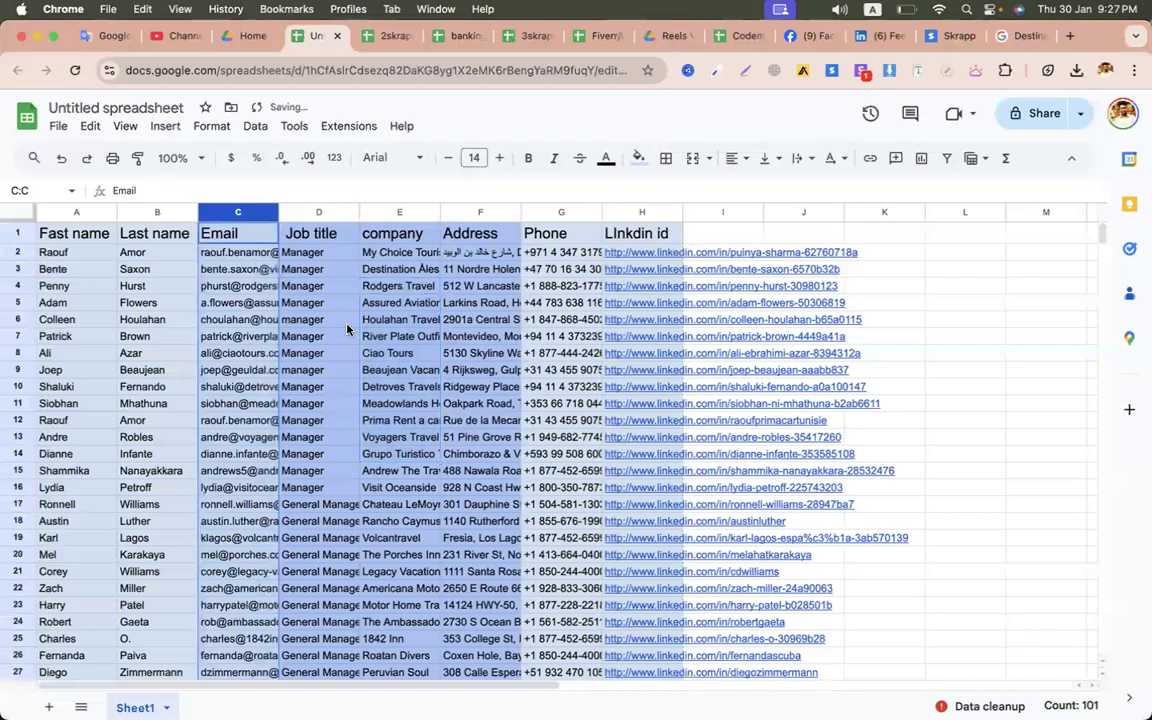
left_click_drag(278, 211, 384, 210)
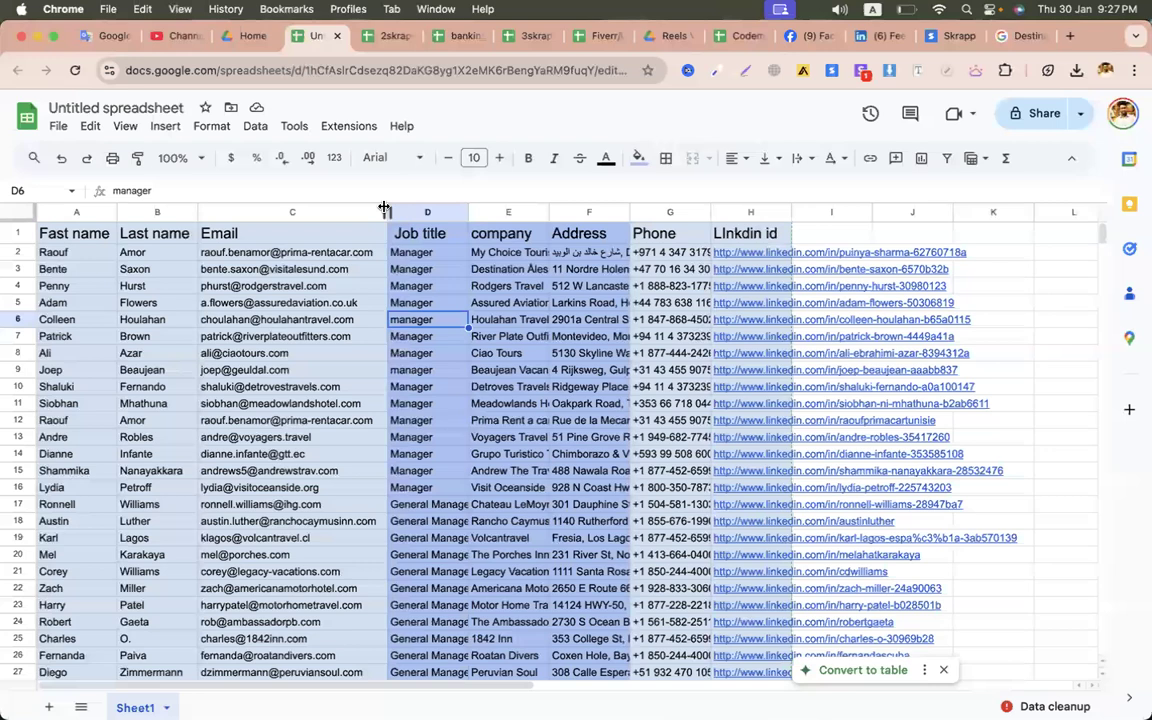
left_click(323, 481)
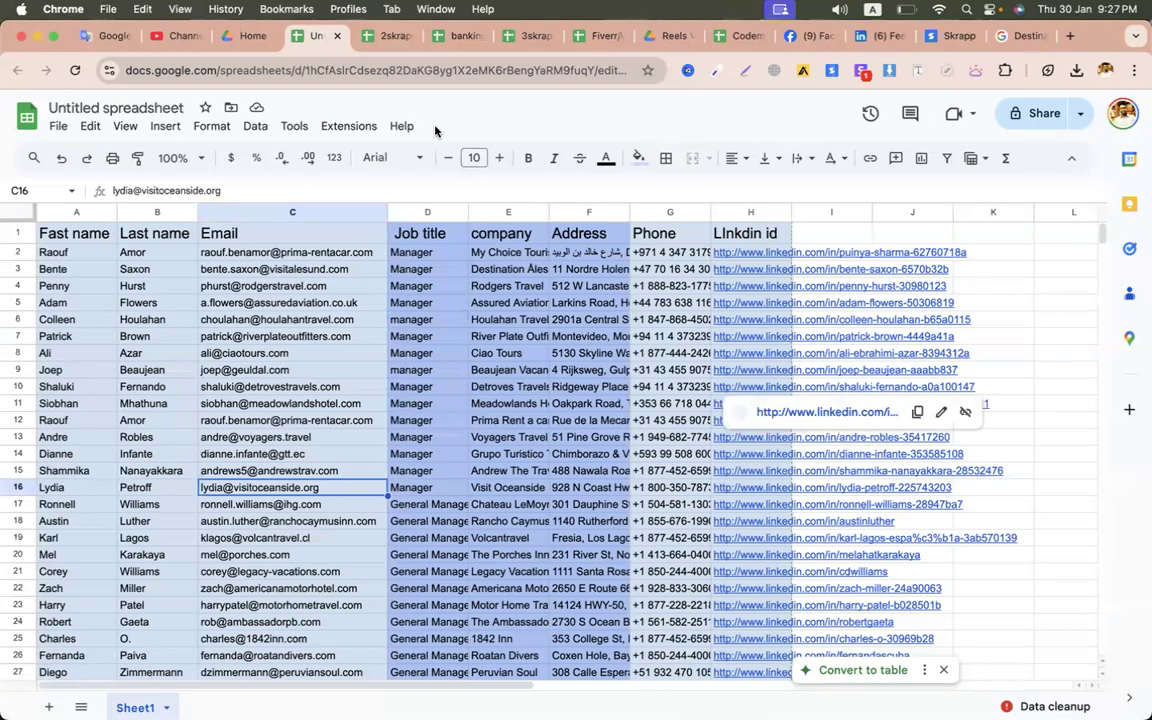
left_click(273, 352)
key("ctrl+Left")
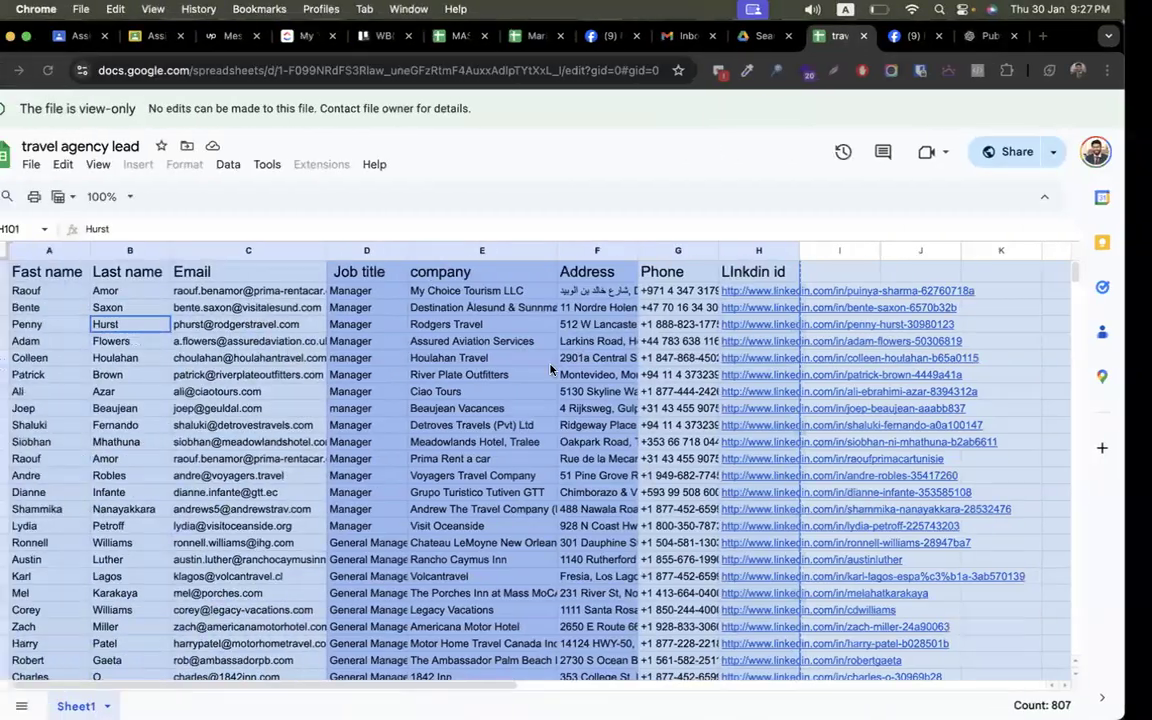
left_click(406, 380)
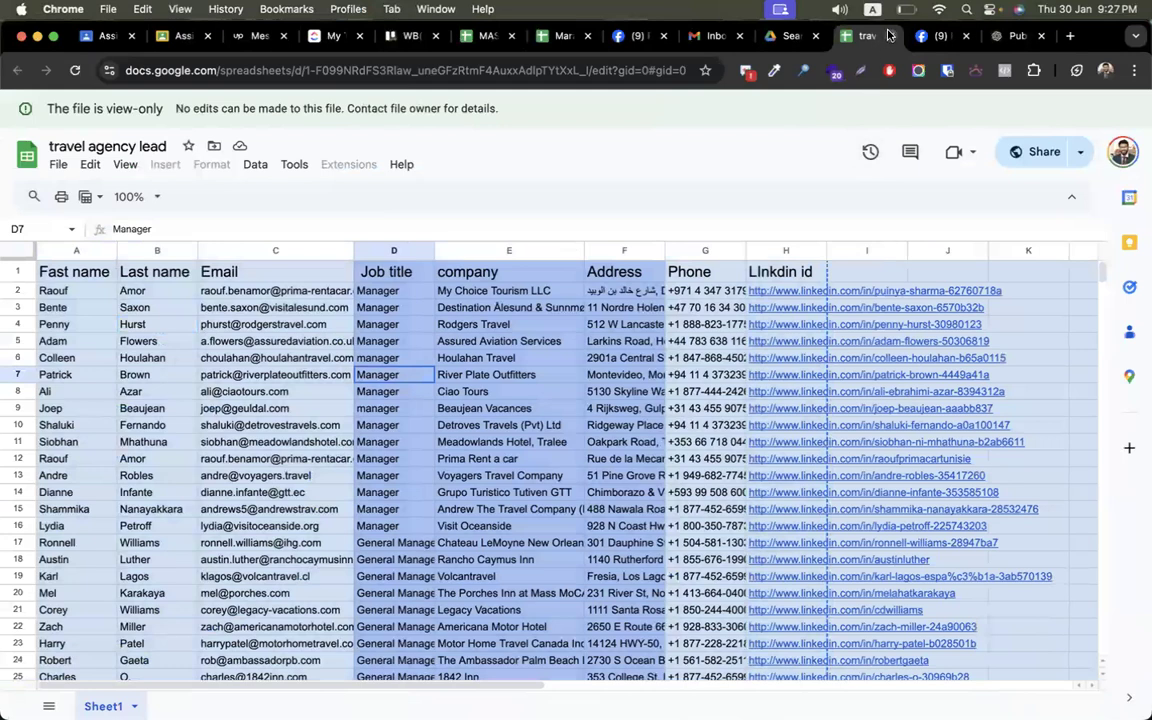
- Close the travel agency lead sheet and open 'Copy of Information Technology Leads, CEO, USA'
left_click(894, 36)
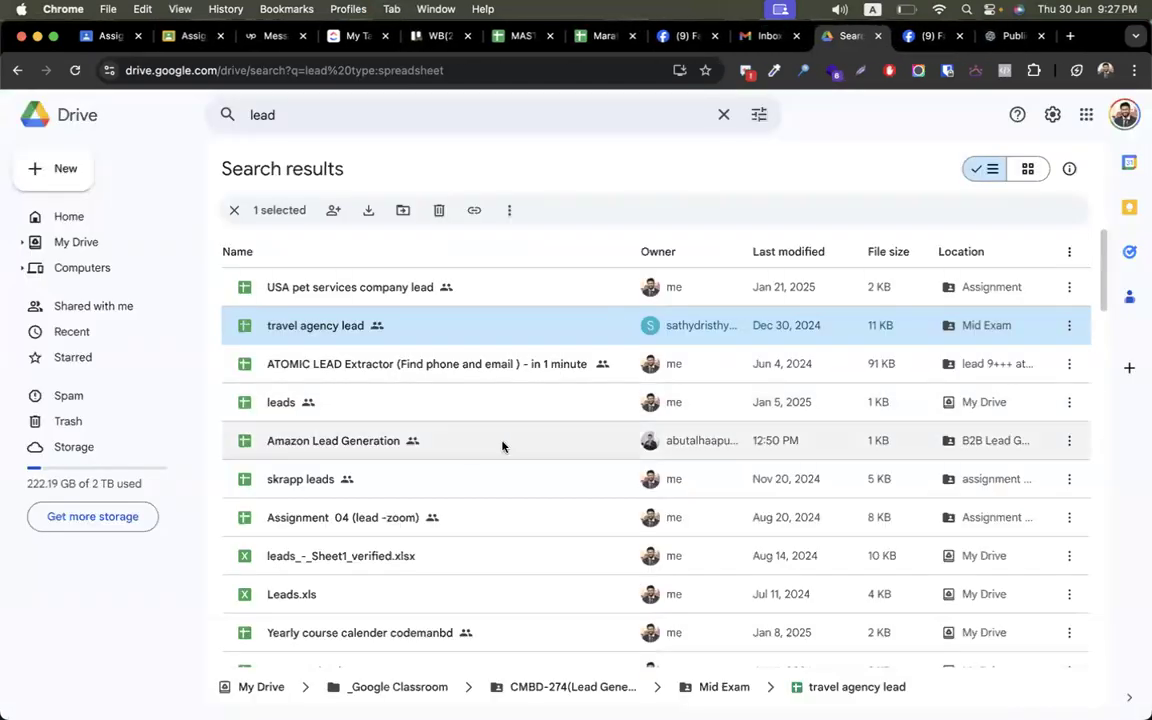
left_click(503, 446)
scroll(470, 504, "down", 2)
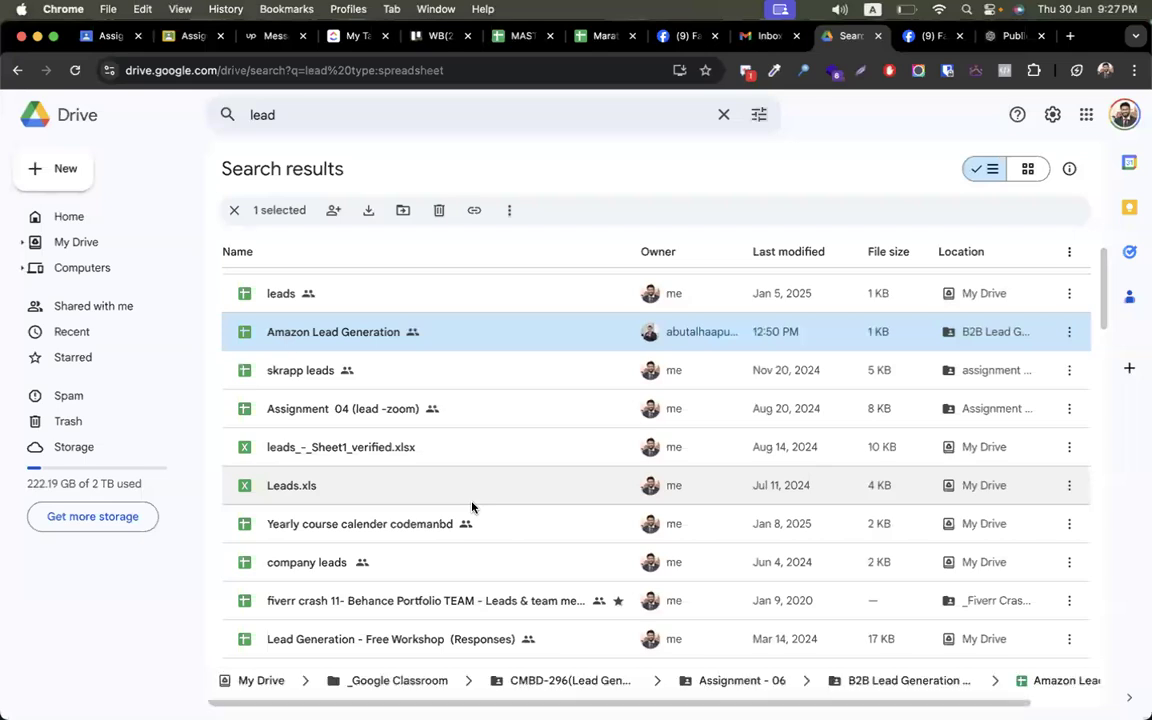
scroll(472, 507, "down", 1)
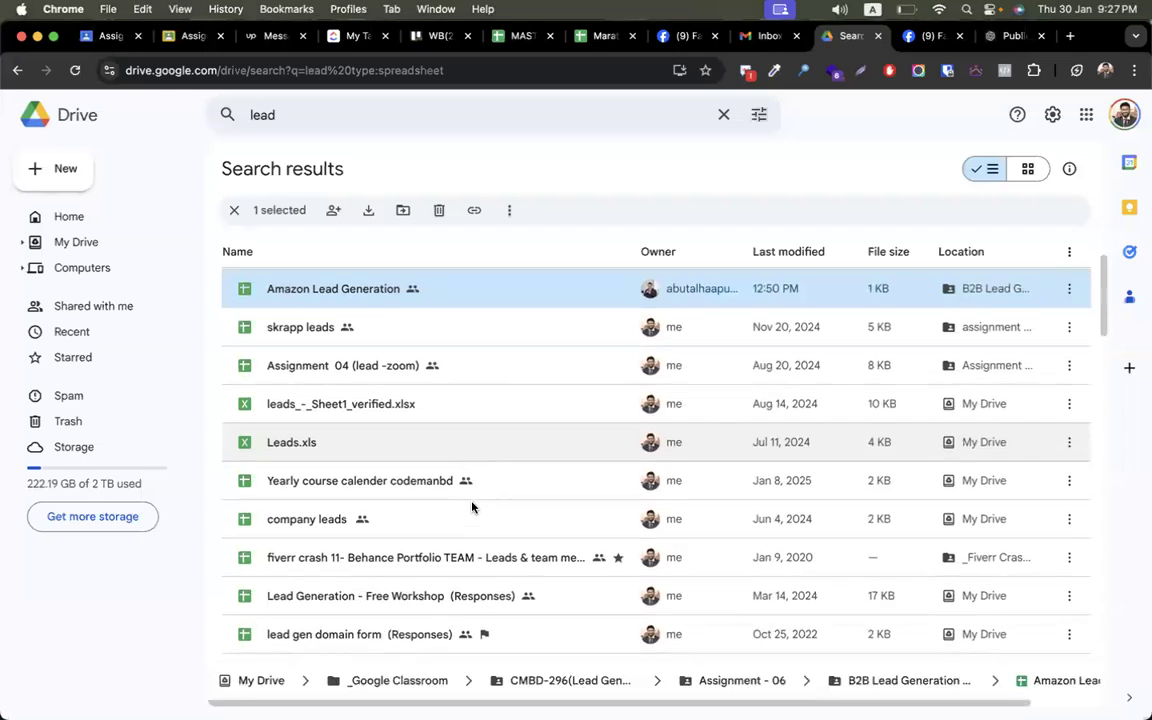
scroll(472, 507, "down", 4)
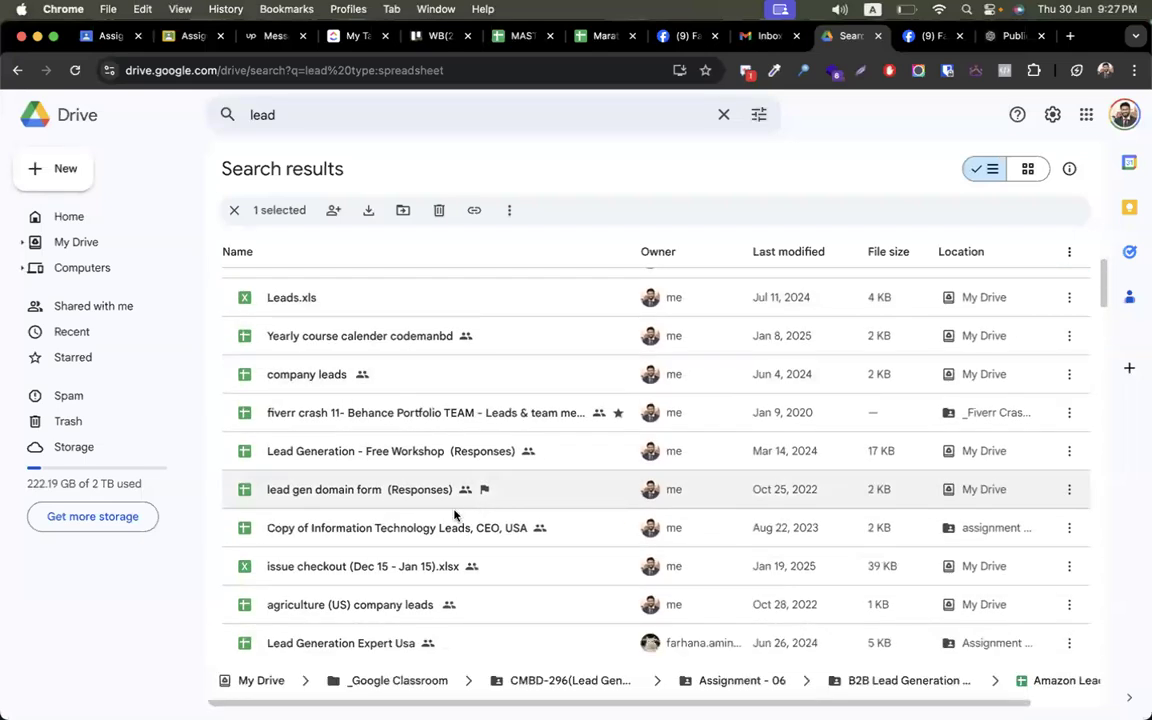
double_click(430, 528)
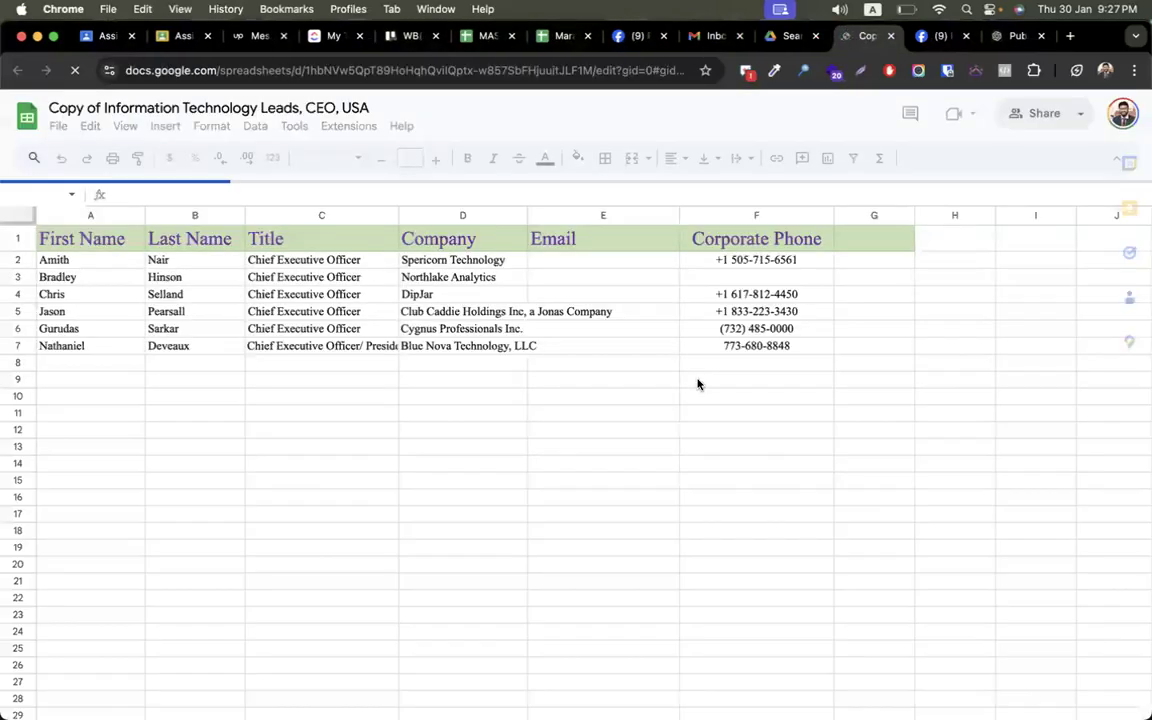
- Open the 'Lead Generation Expert-USA' spreadsheet from the Drive search results
key("ctrl+shift+Tab")
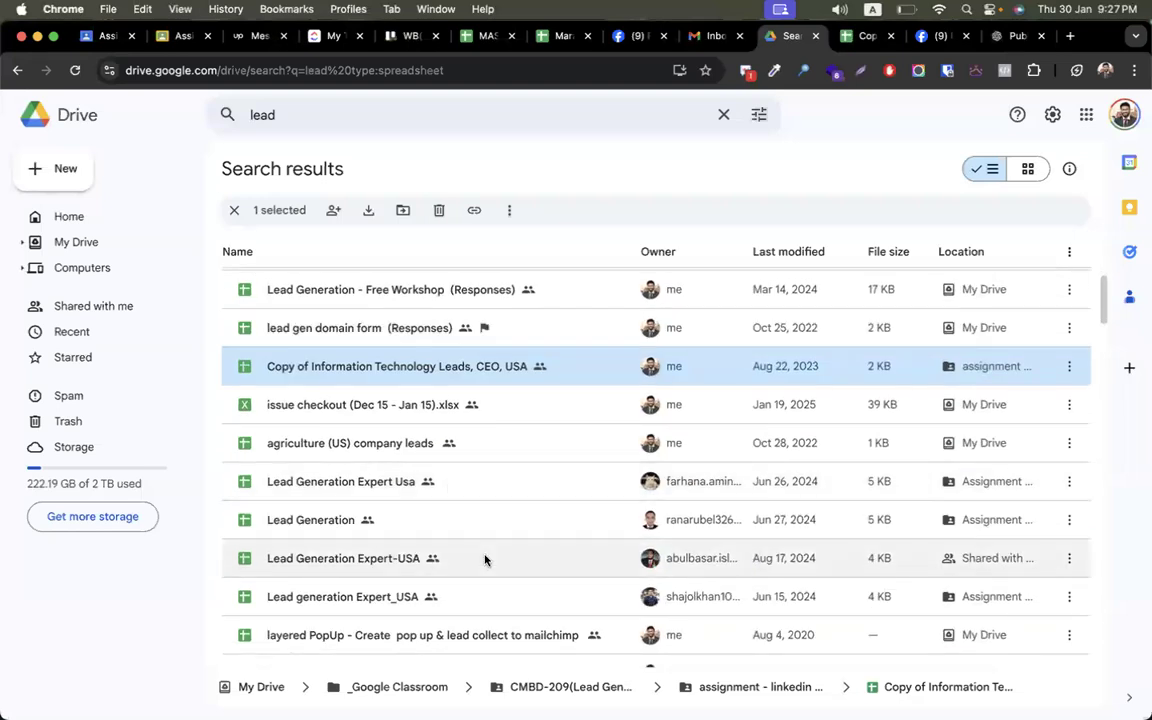
scroll(485, 558, "down", 3)
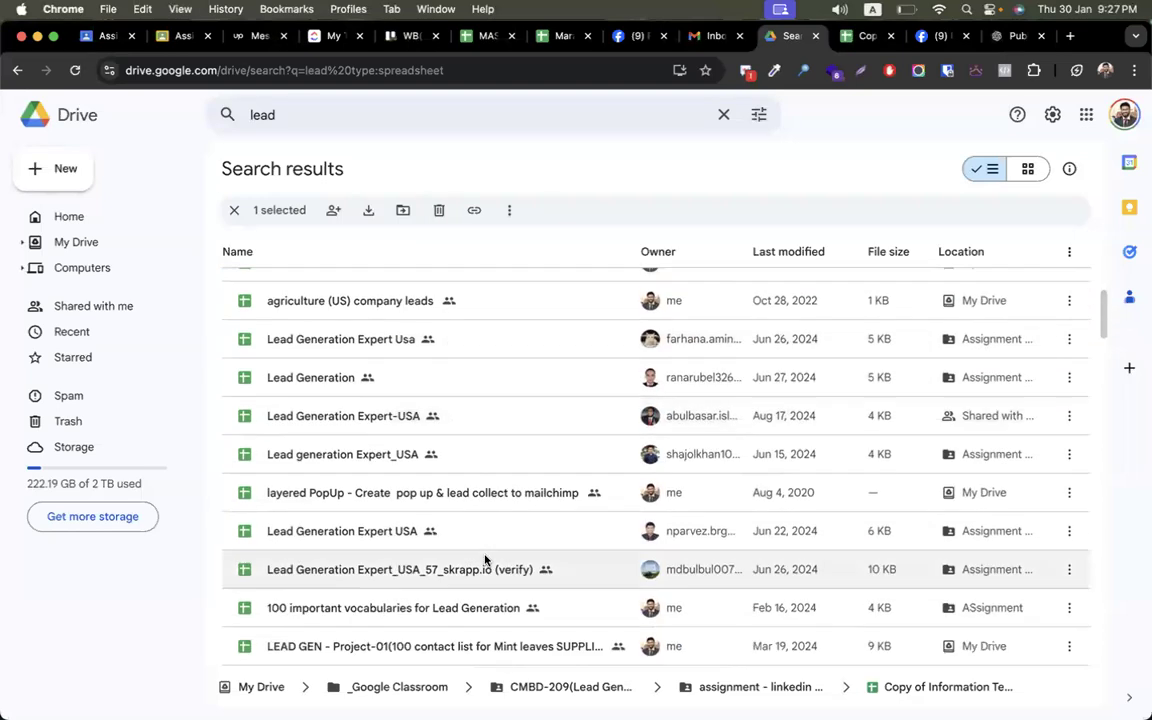
double_click(510, 416)
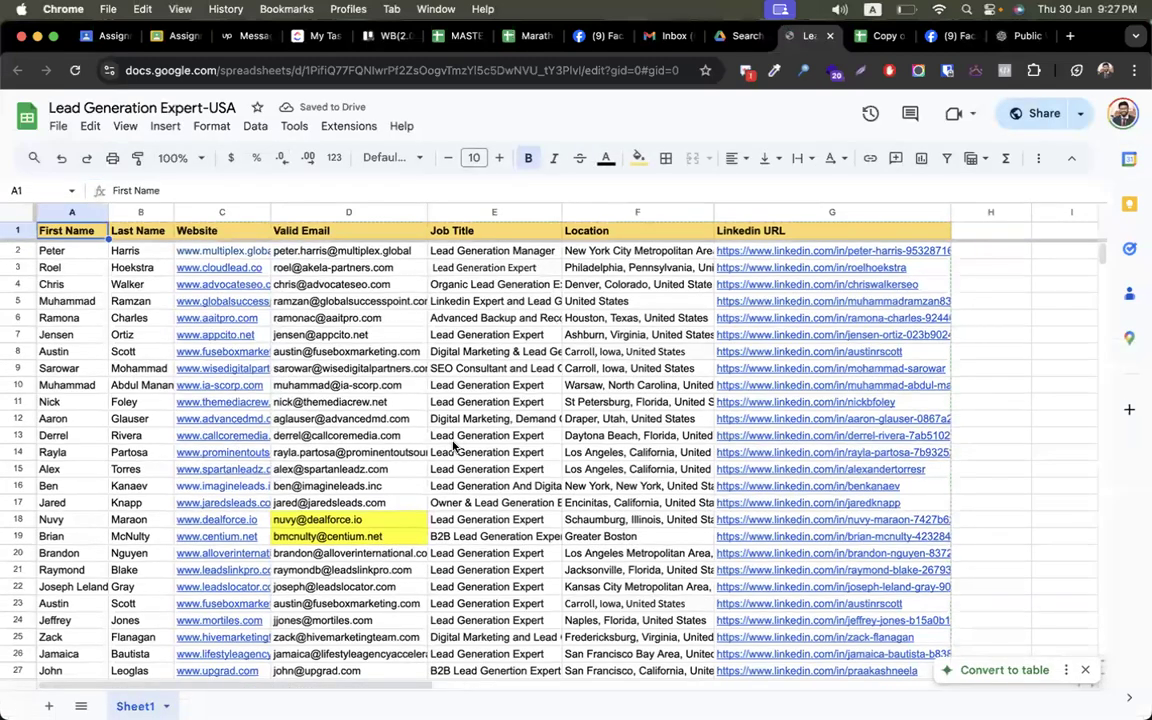
- Paste the copied lead table into the Untitled sheet starting at A1
left_click(329, 320)
key("super+a")
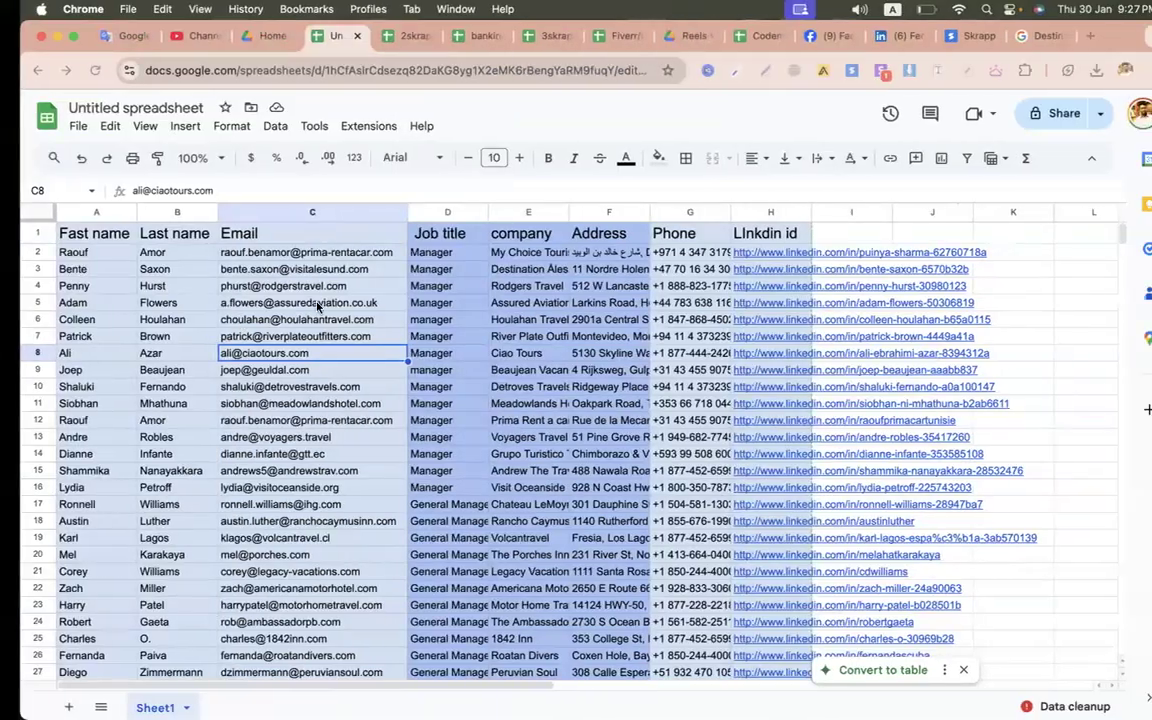
left_click(86, 248)
left_click(70, 234)
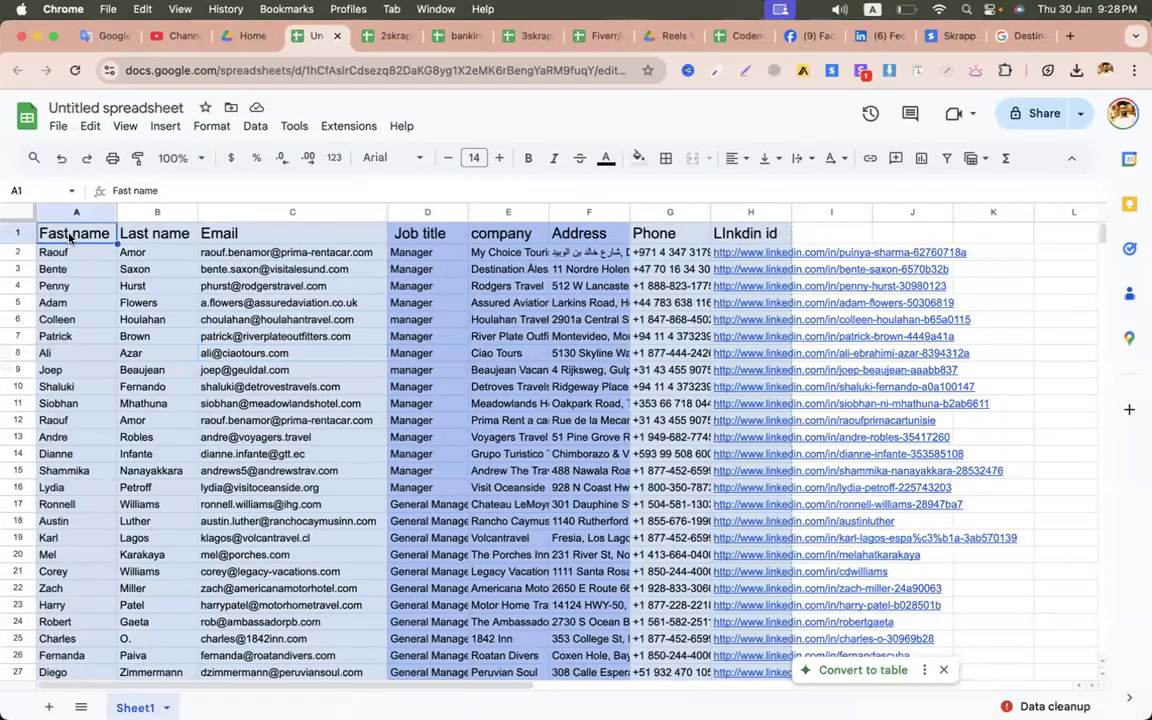
key("super+v")
left_click(211, 324)
left_click(503, 306)
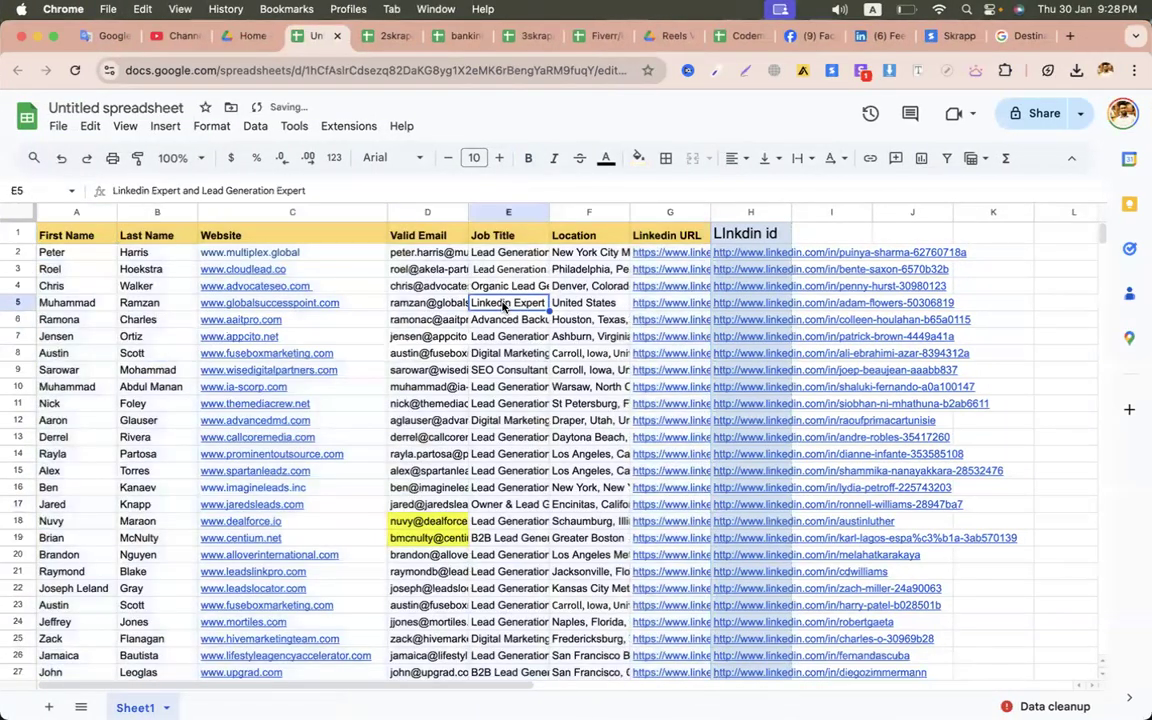
- Delete the Valid Email column and look over the remaining lead data
left_click(428, 212)
right_click(428, 212)
left_click(488, 337)
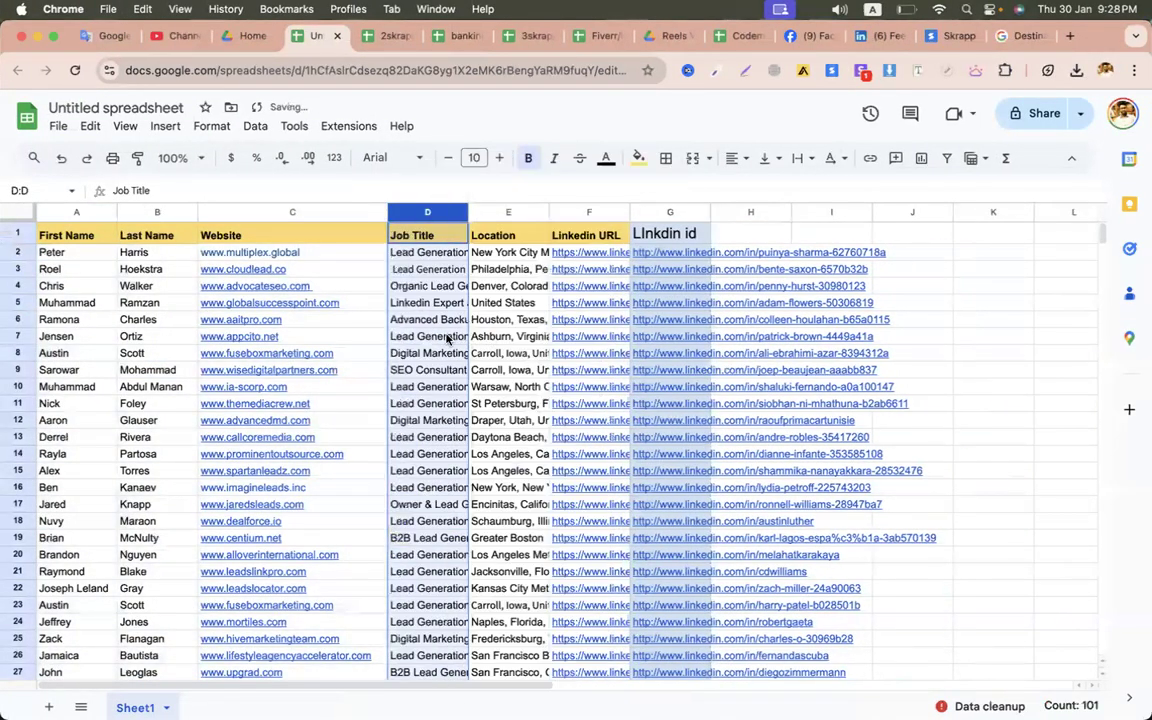
left_click(448, 338)
left_click_drag(82, 254, 95, 437)
left_click_drag(152, 337, 184, 463)
left_click_drag(310, 270, 370, 440)
left_click_drag(429, 340, 427, 587)
left_click_drag(508, 370, 516, 524)
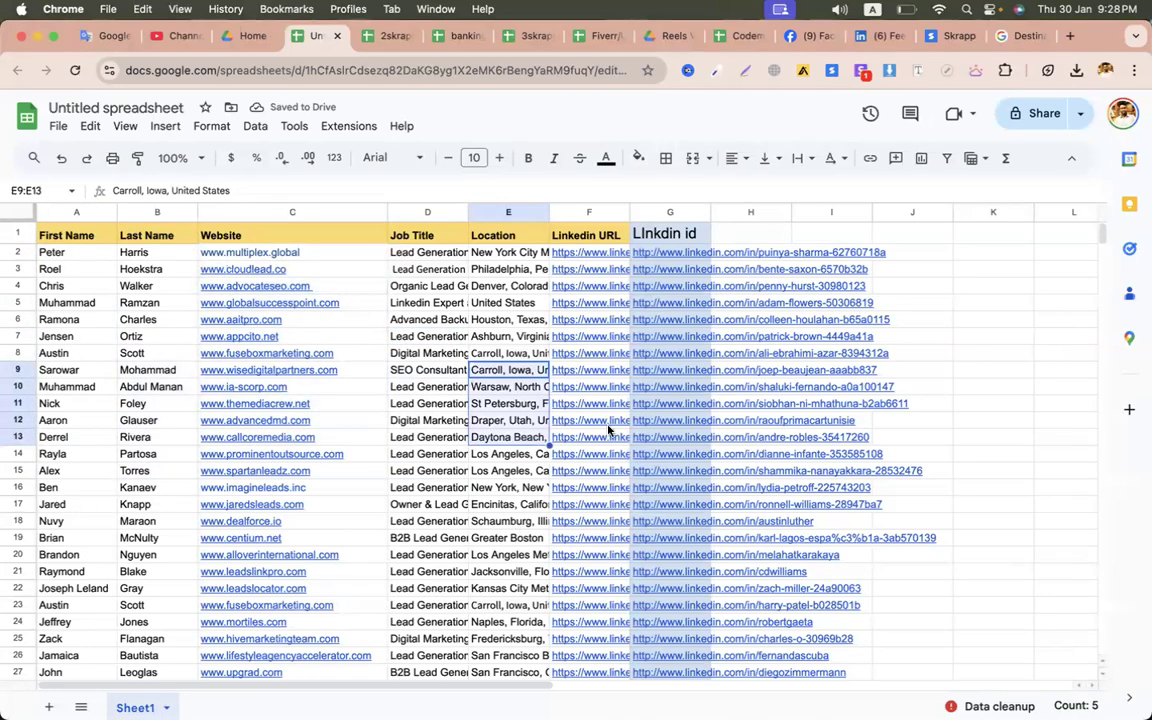
scroll(608, 430, "down", 20)
scroll(608, 430, "up", 12)
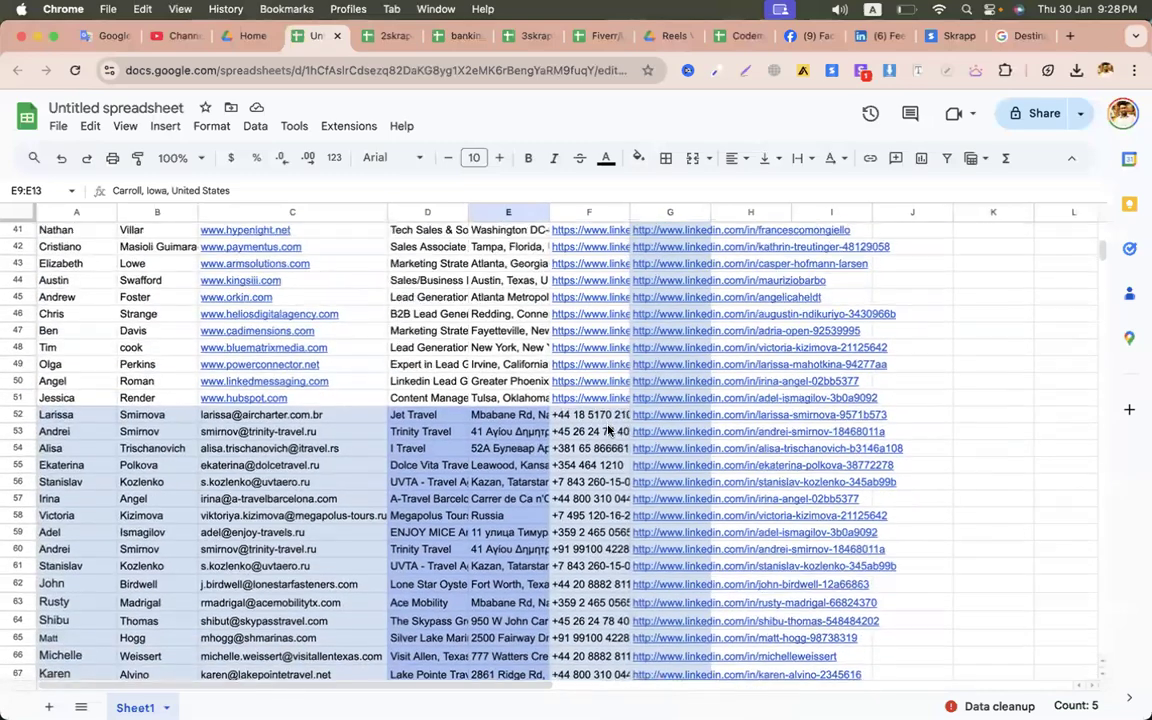
- Delete the leftover rows 52–101 so the data ends at row 51
left_click_drag(18, 413, 18, 688)
right_click(270, 420)
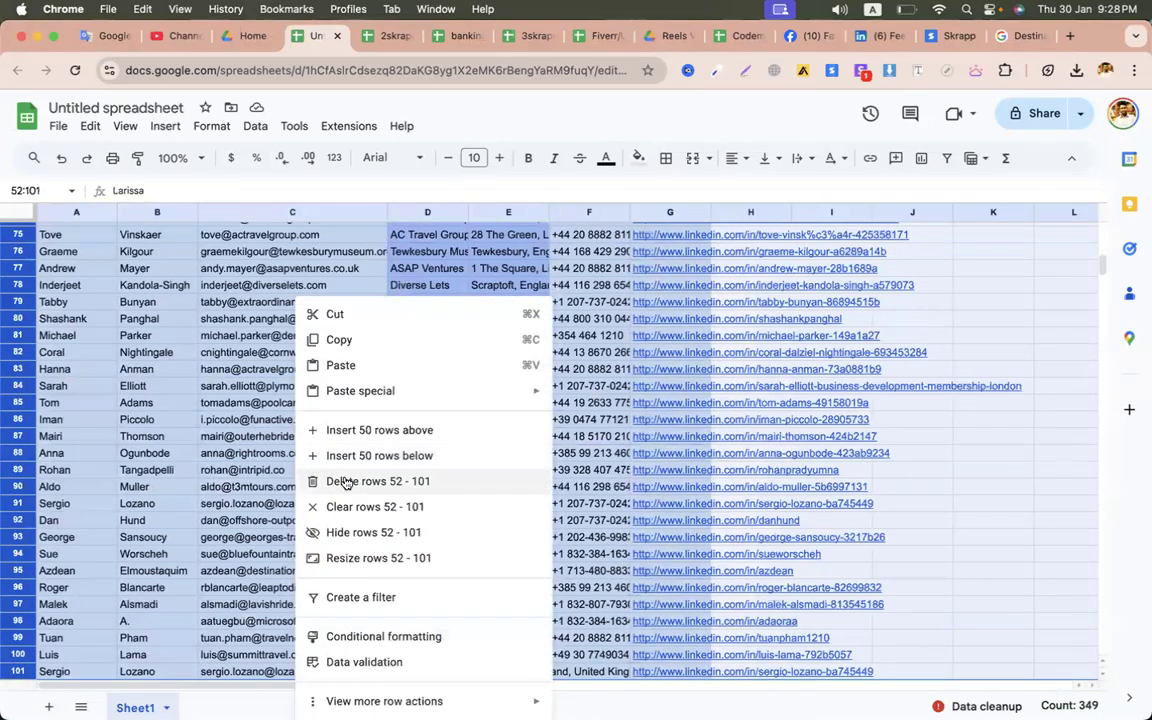
left_click(342, 481)
left_click(288, 442)
scroll(290, 442, "up", 20)
left_click(401, 437)
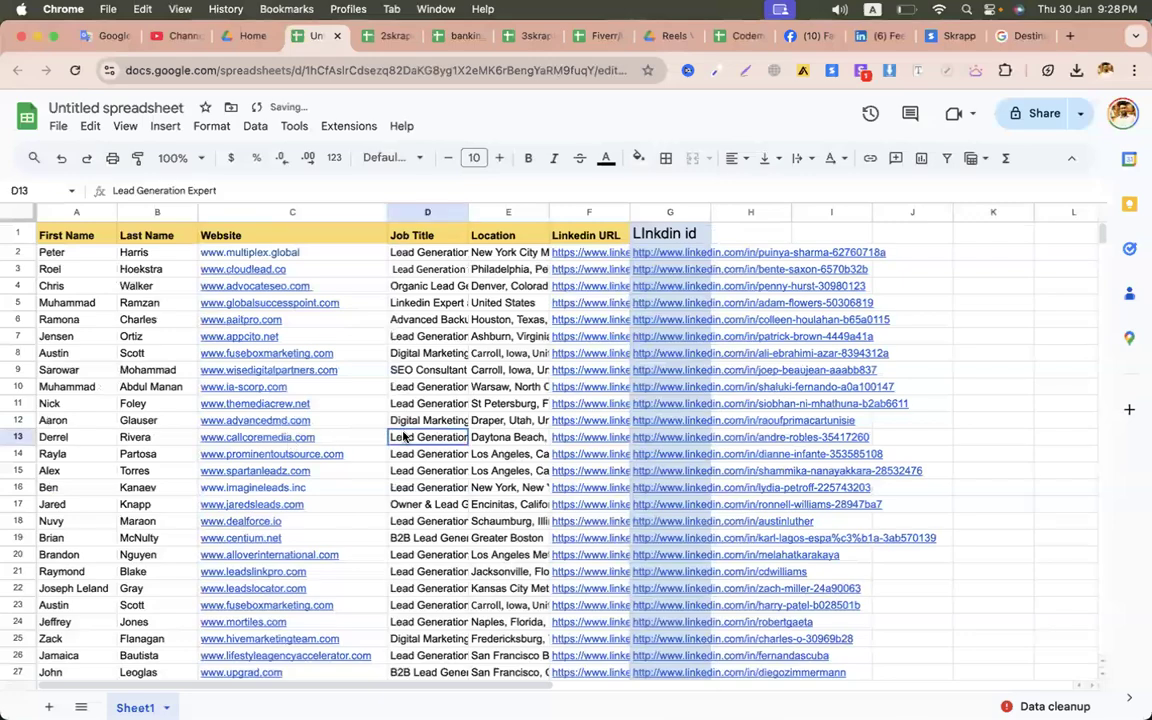
scroll(402, 437, "down", 15)
scroll(403, 437, "up", 5)
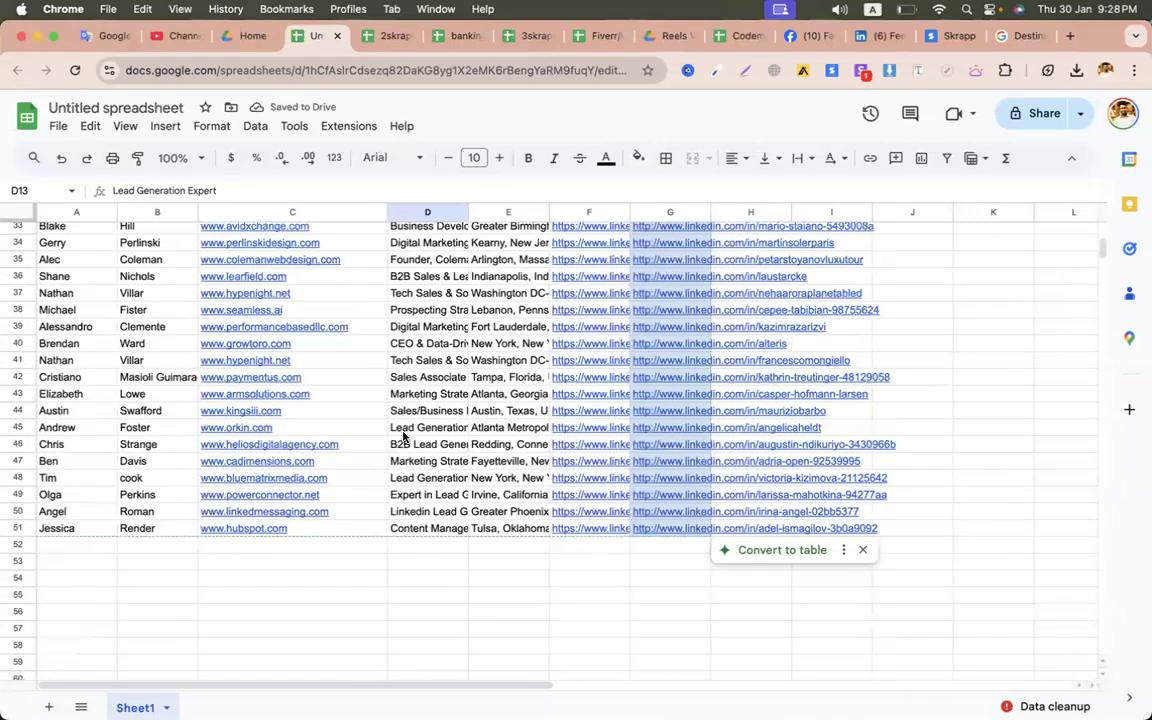
left_click(527, 545)
scroll(450, 500, "up", 10)
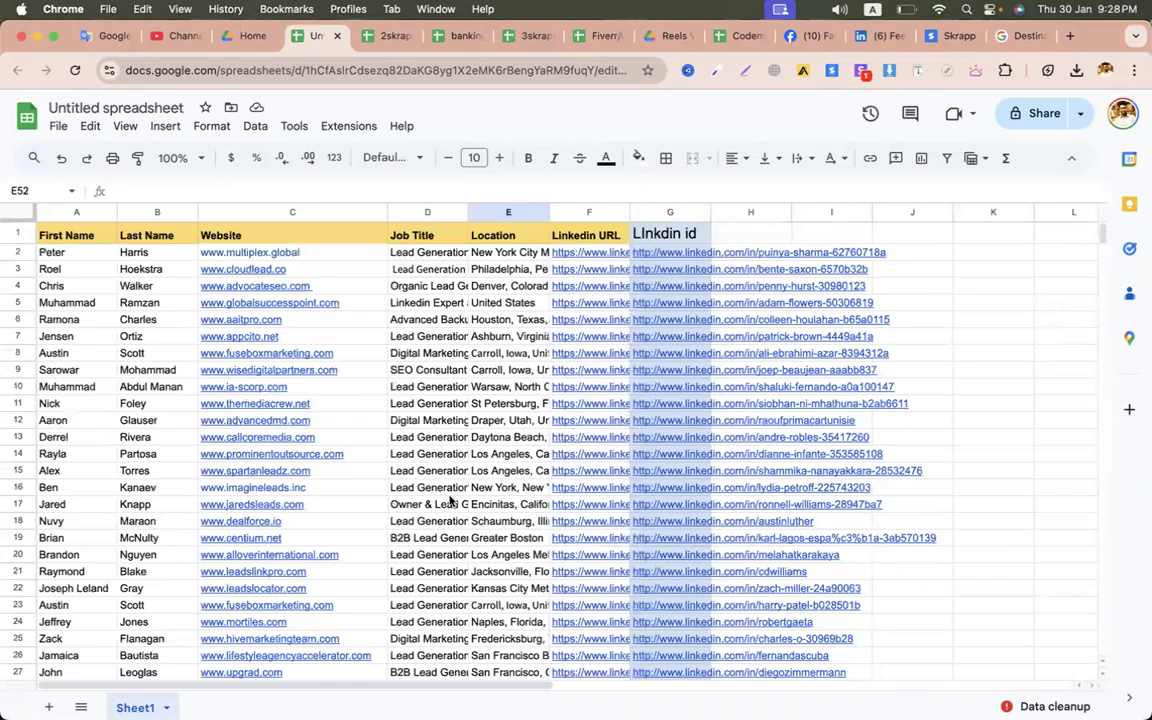
- Rename the spreadsheet to 'find missing emails for below peoples'
left_click(115, 108)
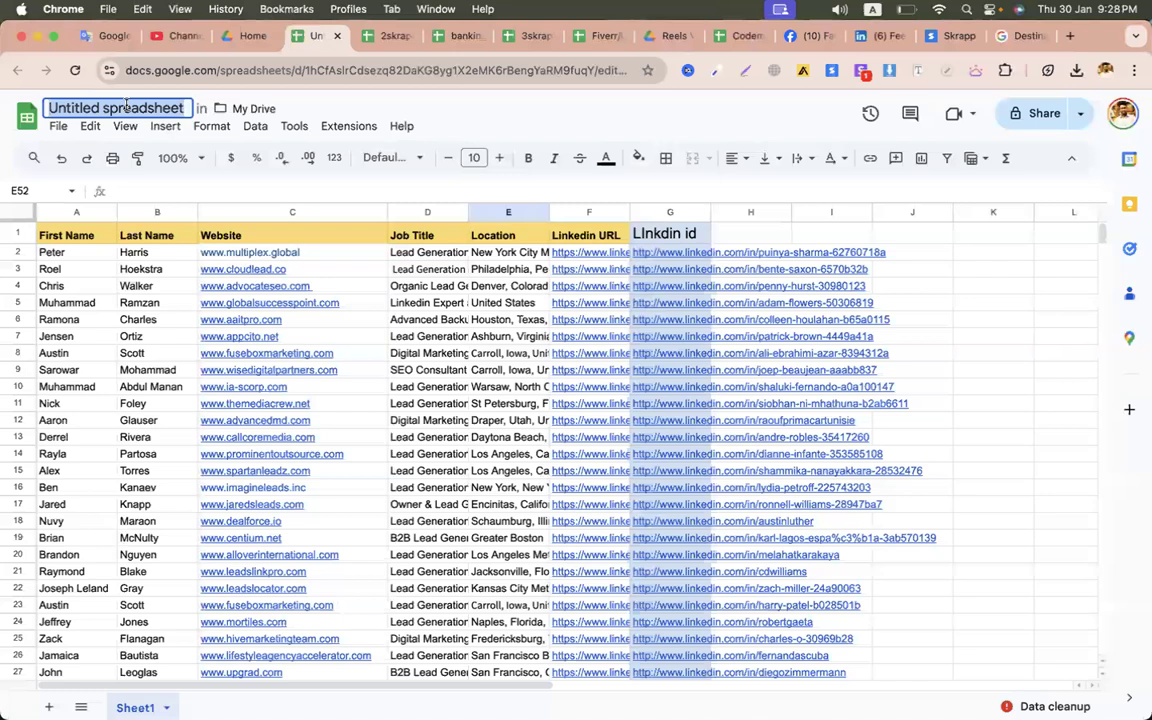
type("find missing em")
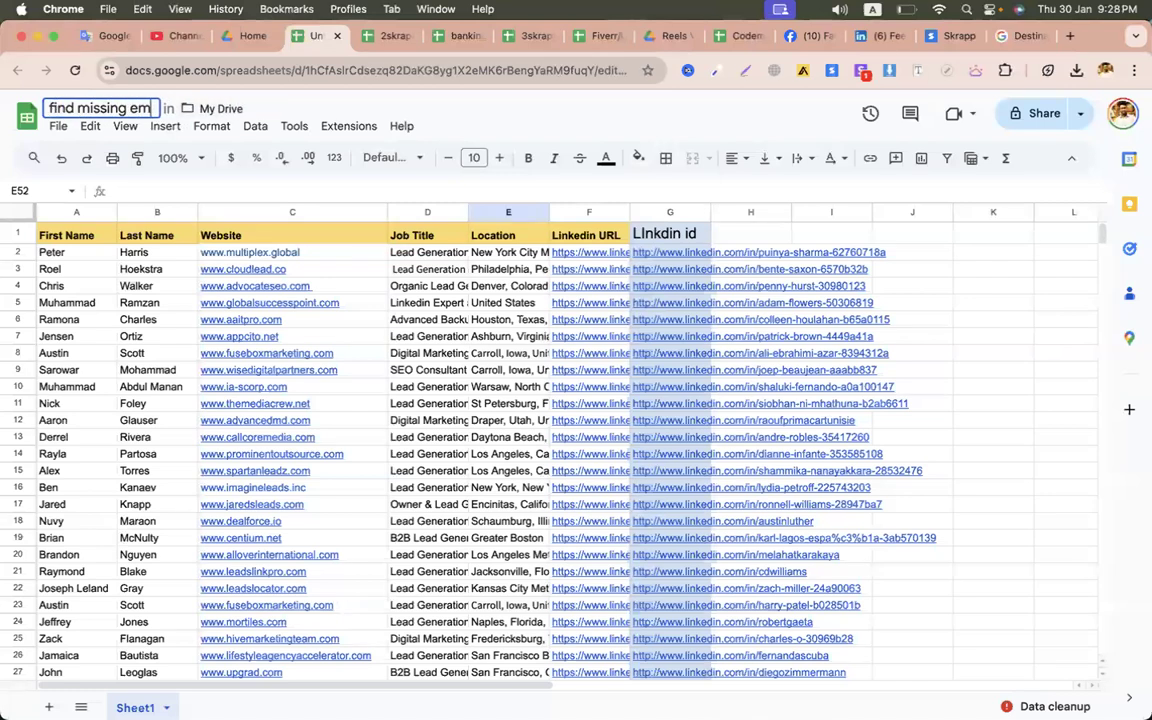
type("ails for bel")
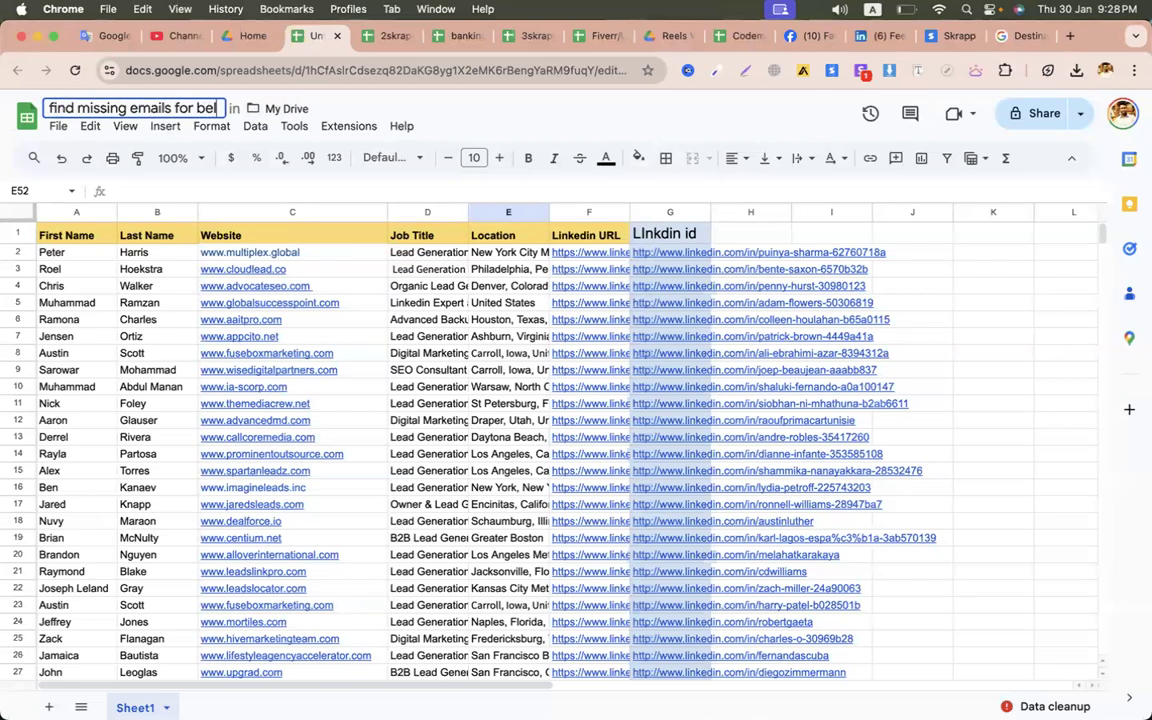
type("ow peoples")
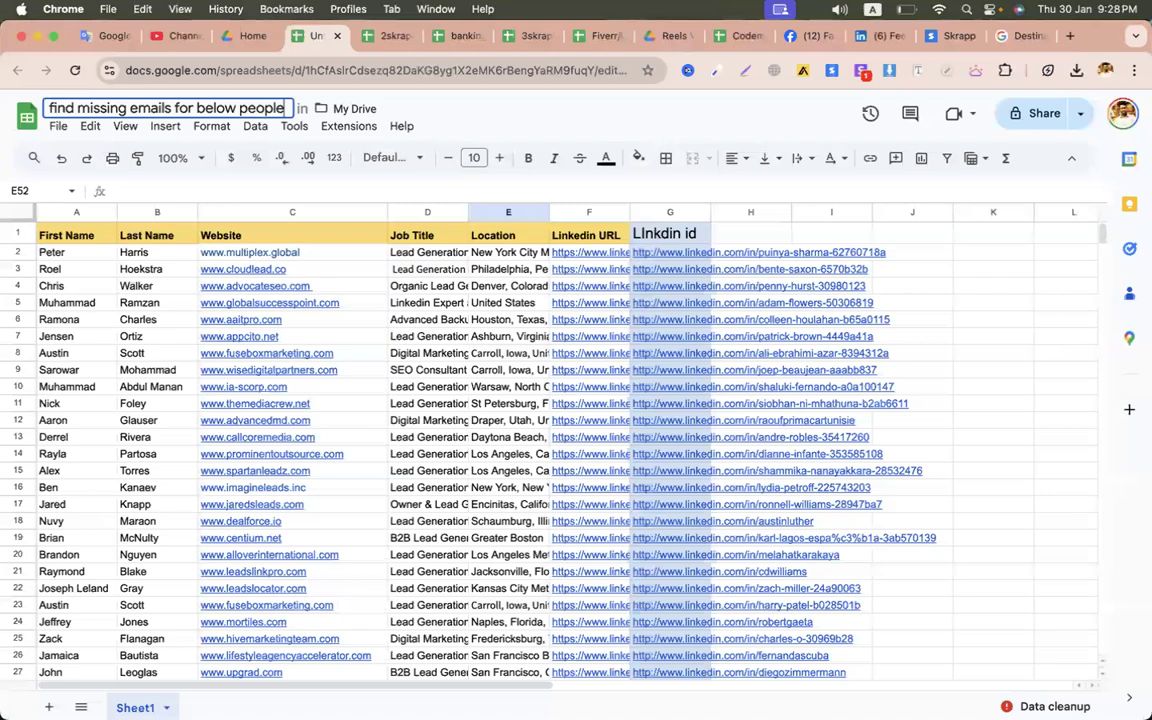
left_click(409, 309)
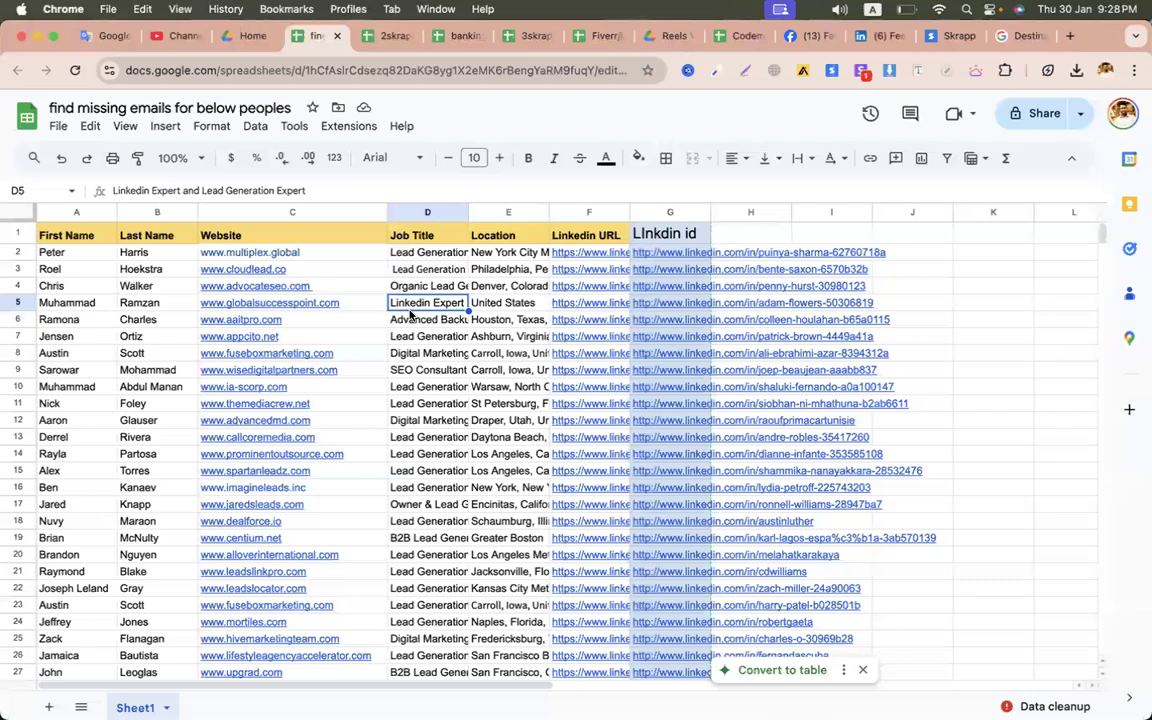
- Check job titles in D3 and D8, then open the globalsuccesspoint.com website link
double_click(398, 271)
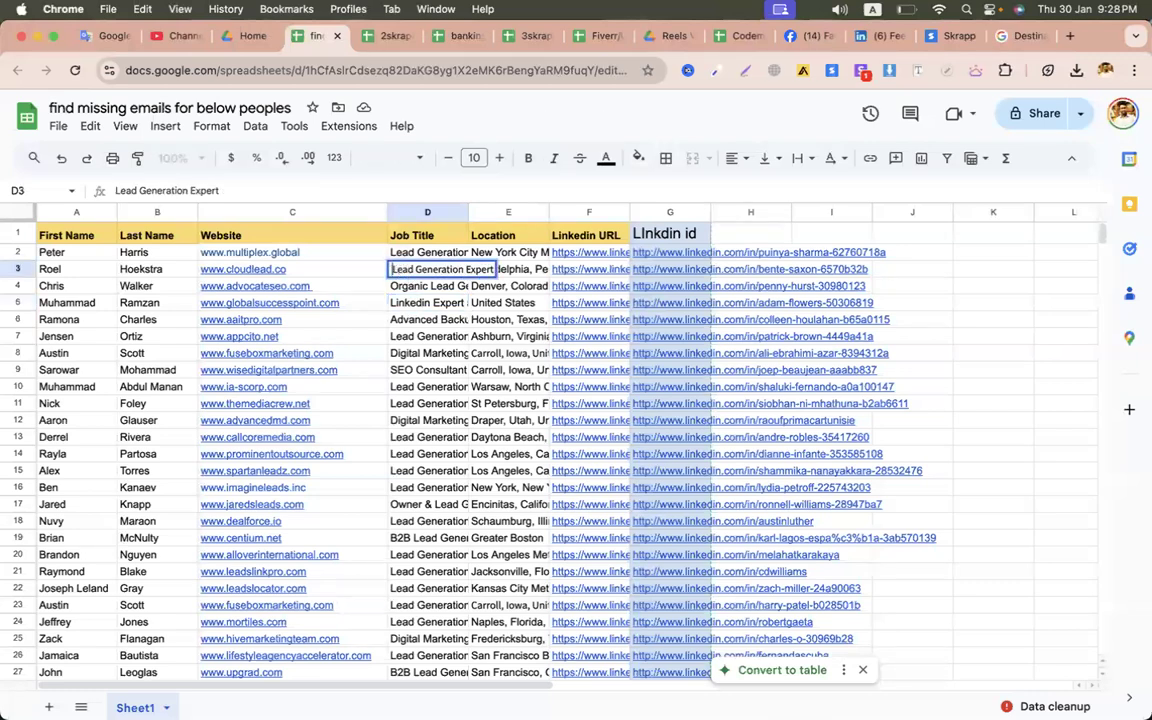
left_click(400, 353)
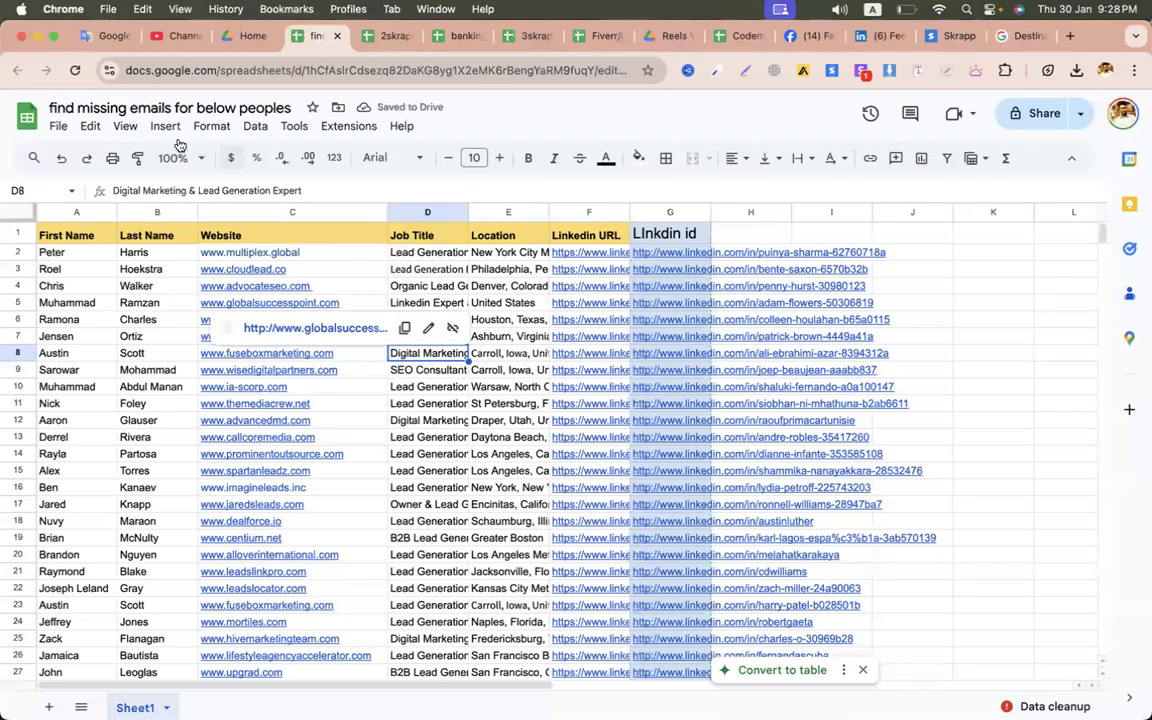
left_click(432, 463)
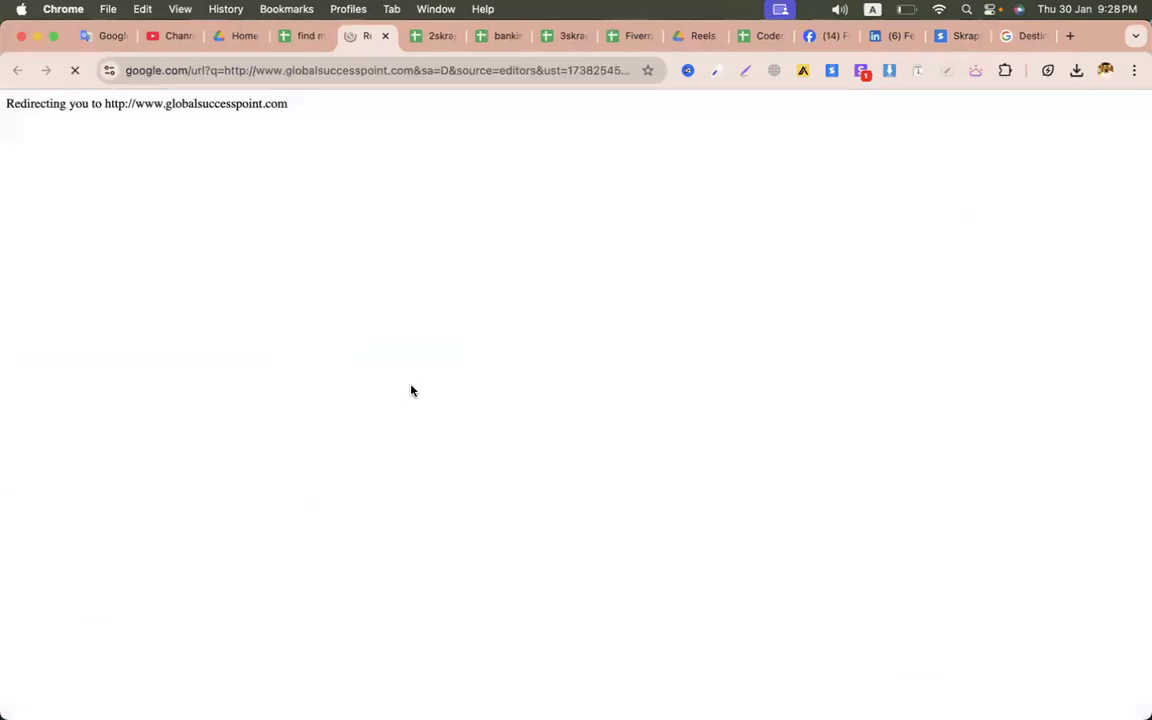
left_click(386, 36)
left_click(457, 421)
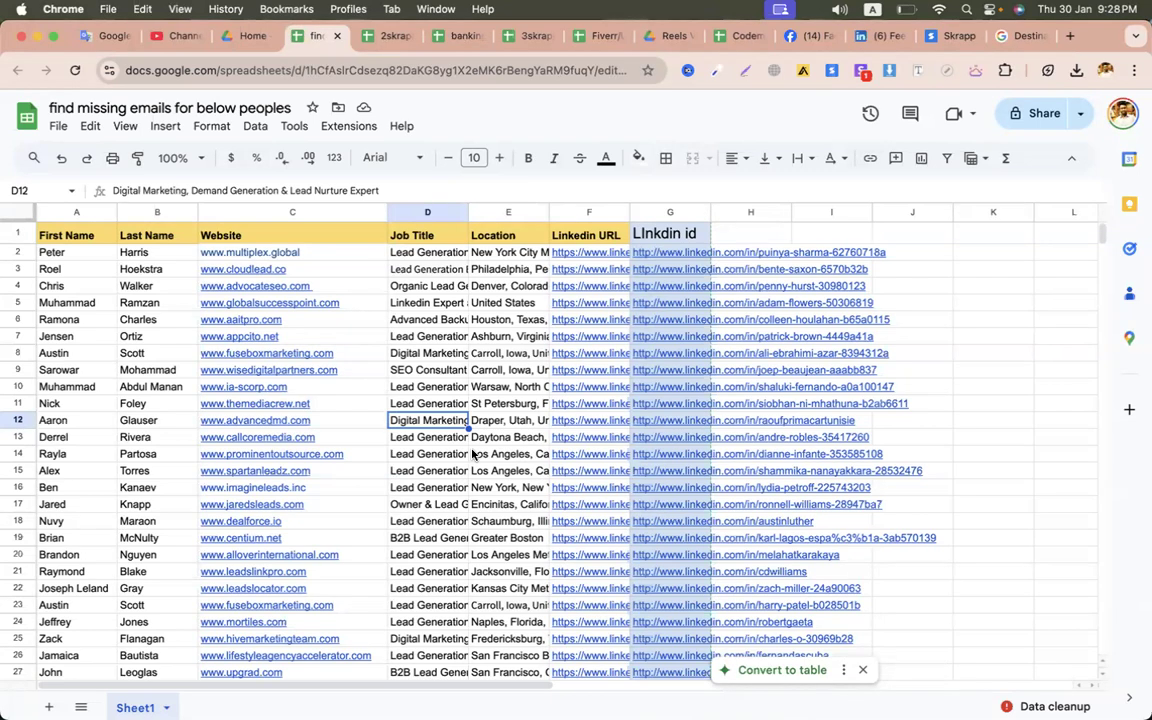
left_click(316, 253)
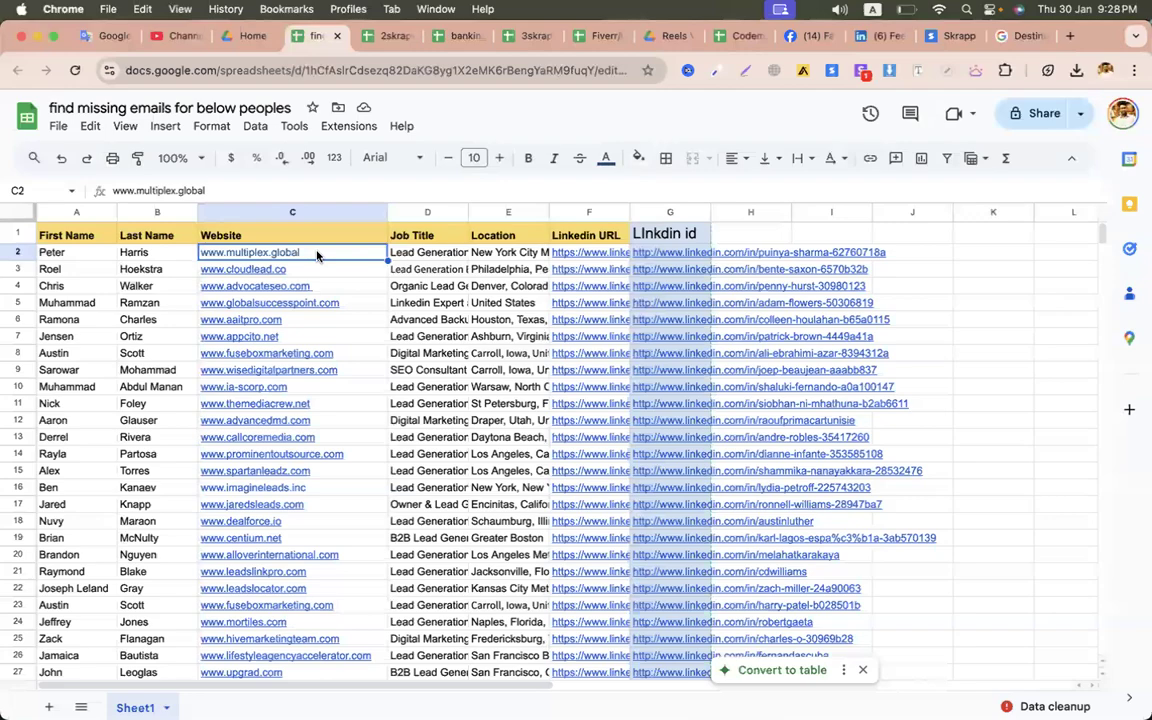
key("super+c")
key("super+t")
key("super+v")
key("Return")
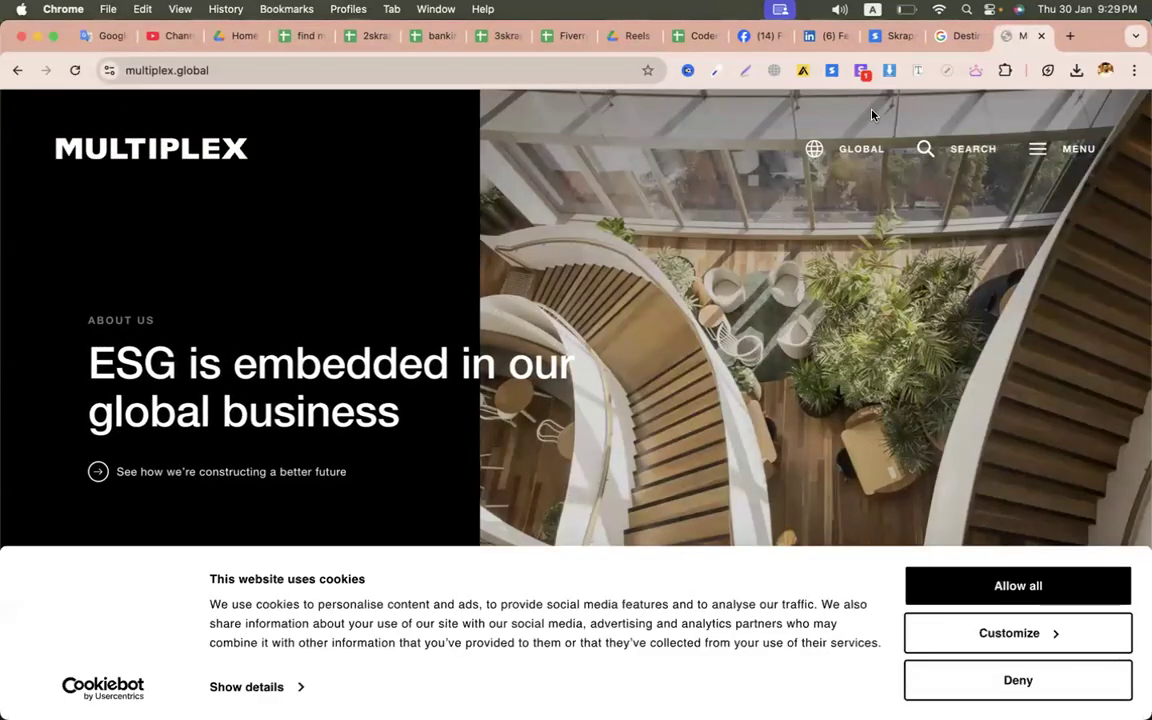
- Look up multiplex.global emails with the Snov.io extension, which shows masked results requiring login
left_click(862, 71)
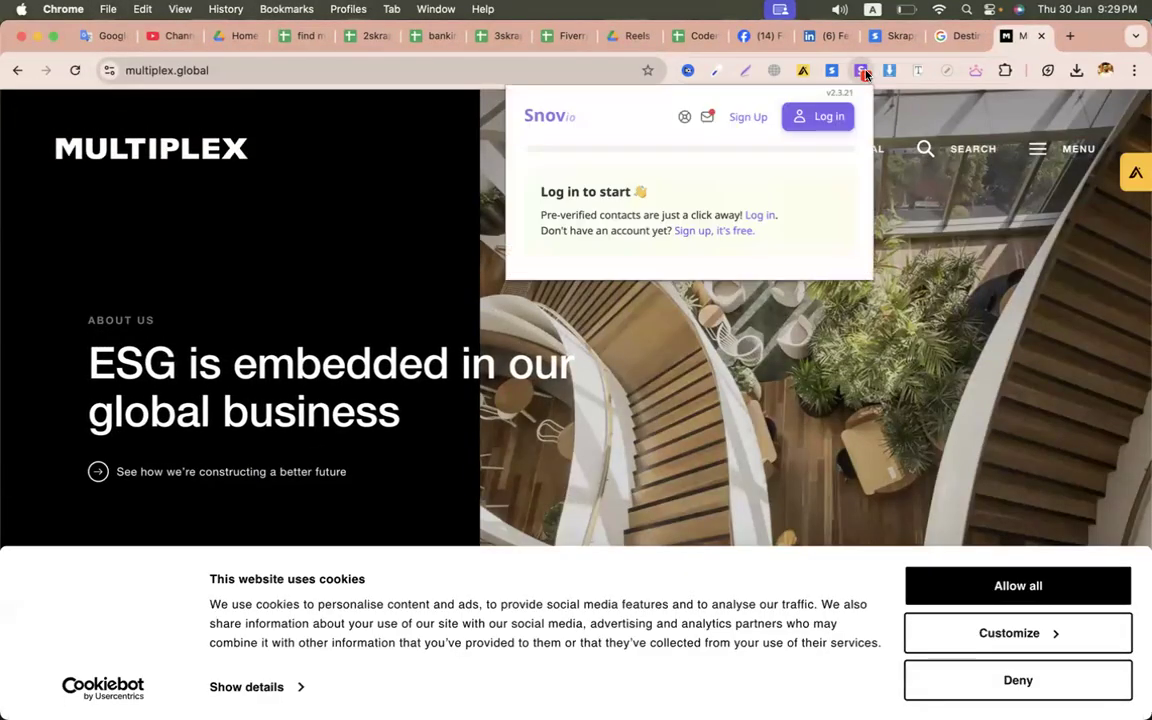
left_click(833, 117)
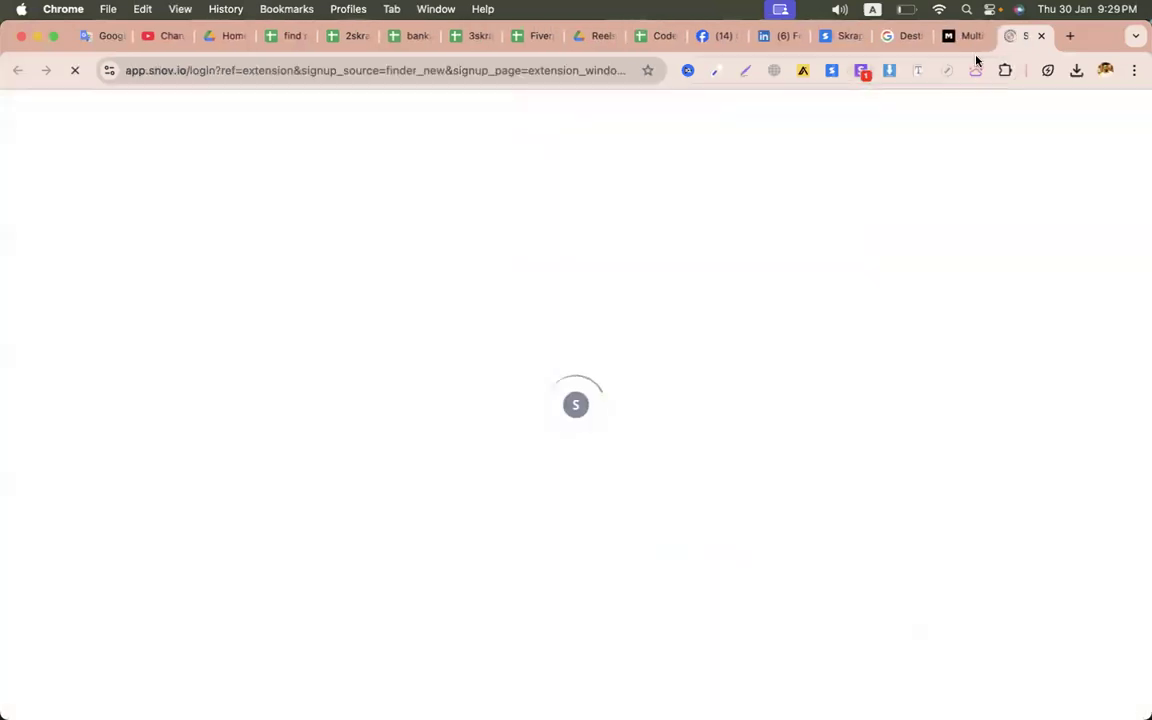
left_click(1041, 36)
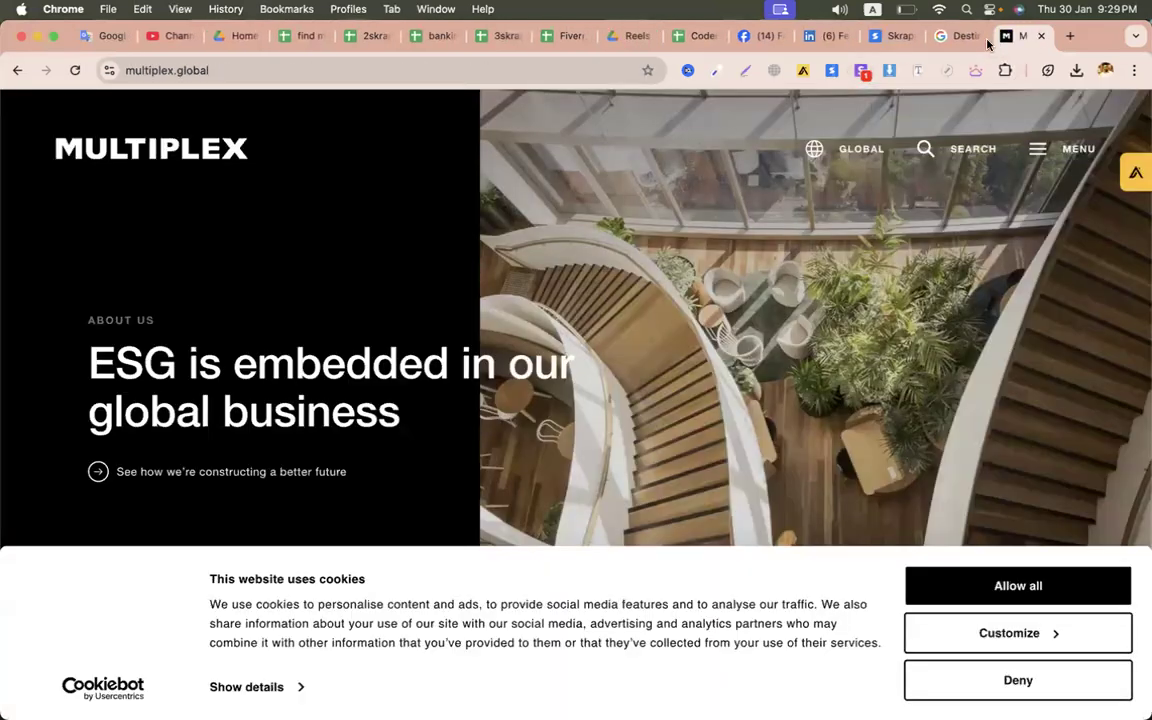
left_click(862, 72)
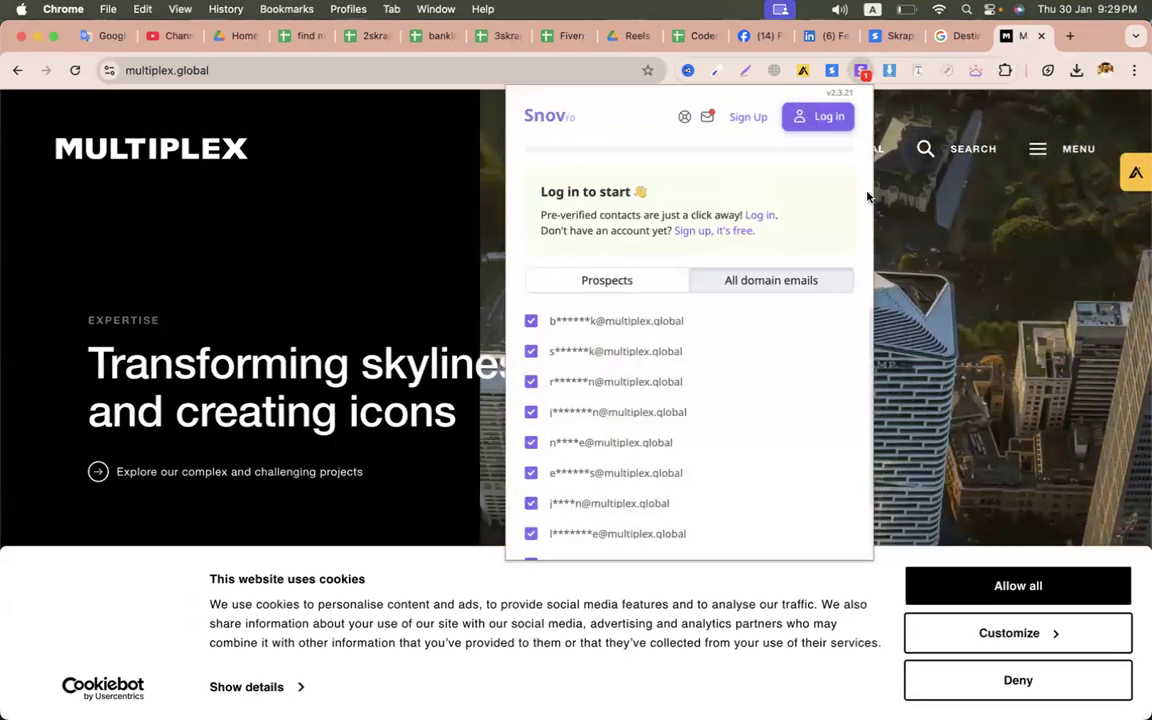
left_click(374, 70)
- Load apollo.io, select the multiplex.global domain in C2's website, and log in to Apollo
type("apollo")
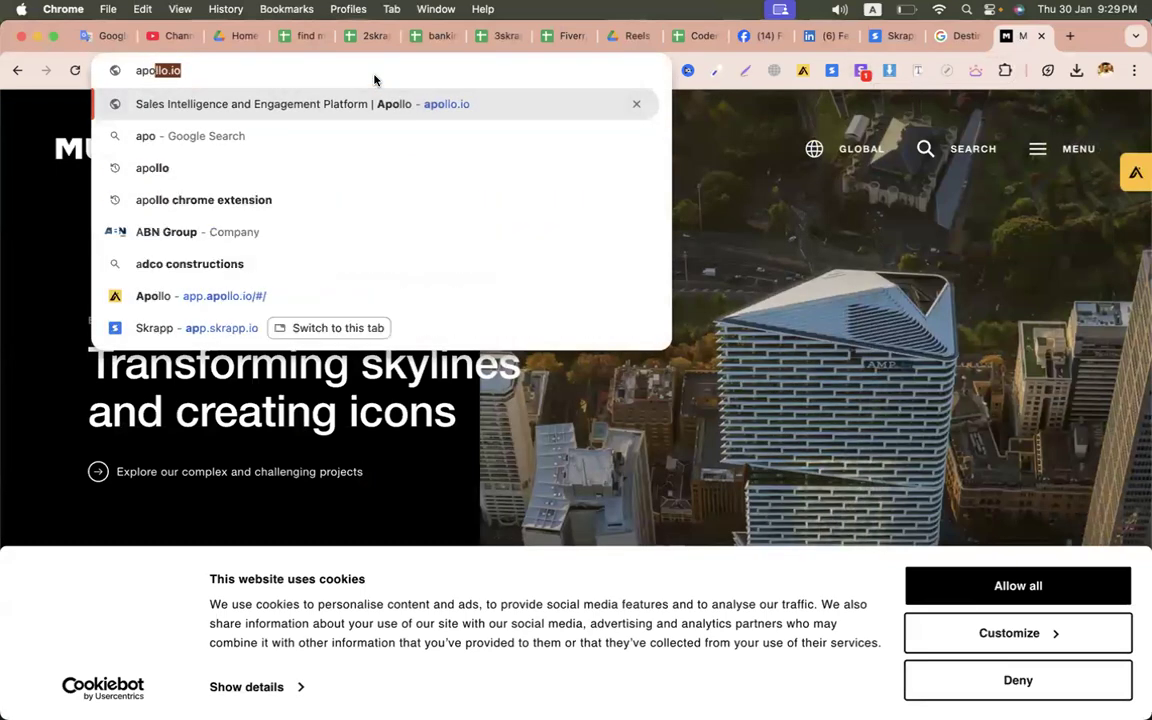
key("Return")
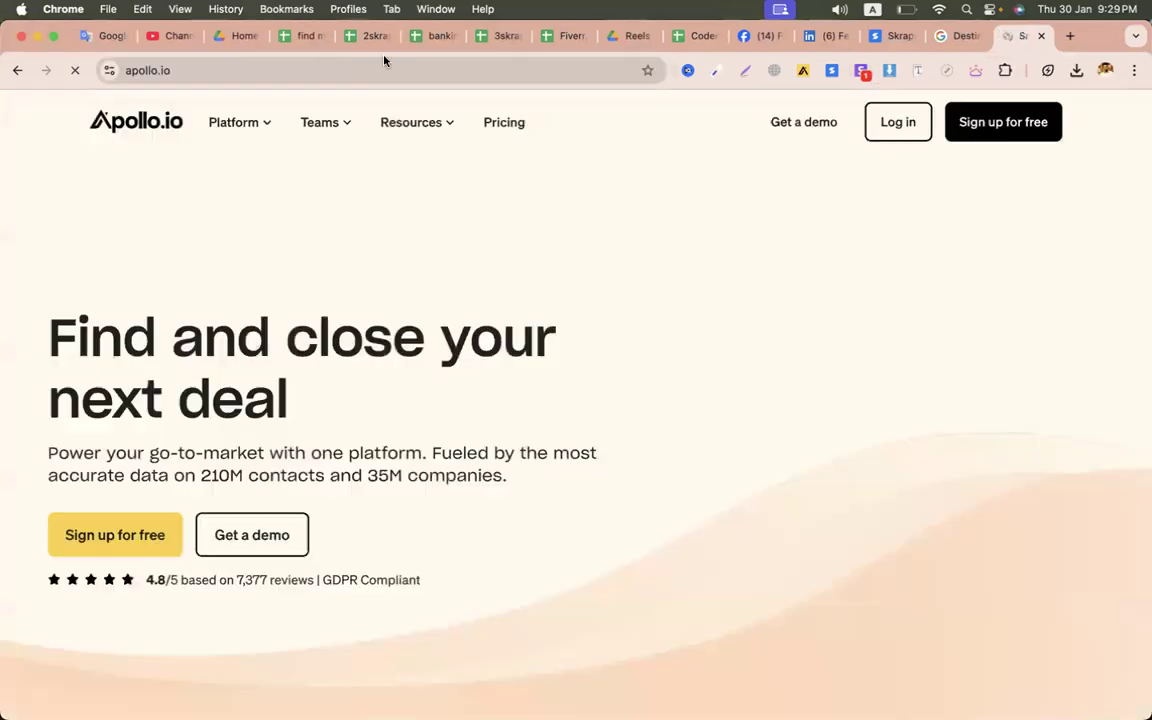
left_click(372, 36)
left_click(300, 36)
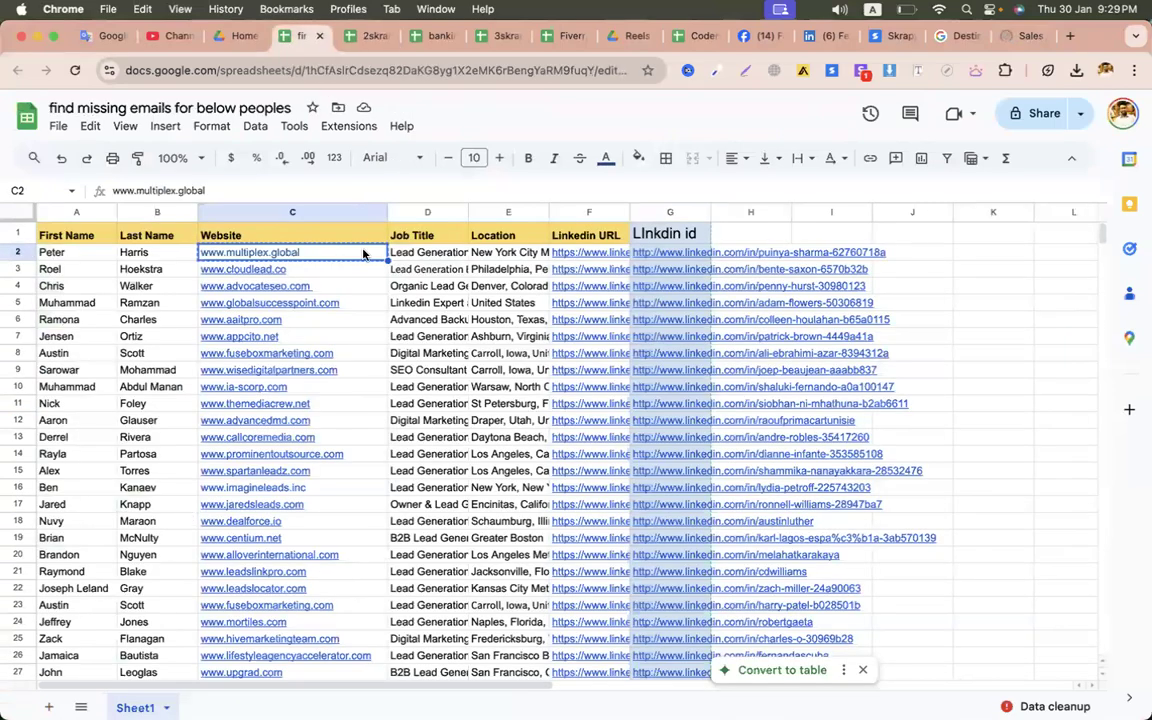
left_click(283, 190)
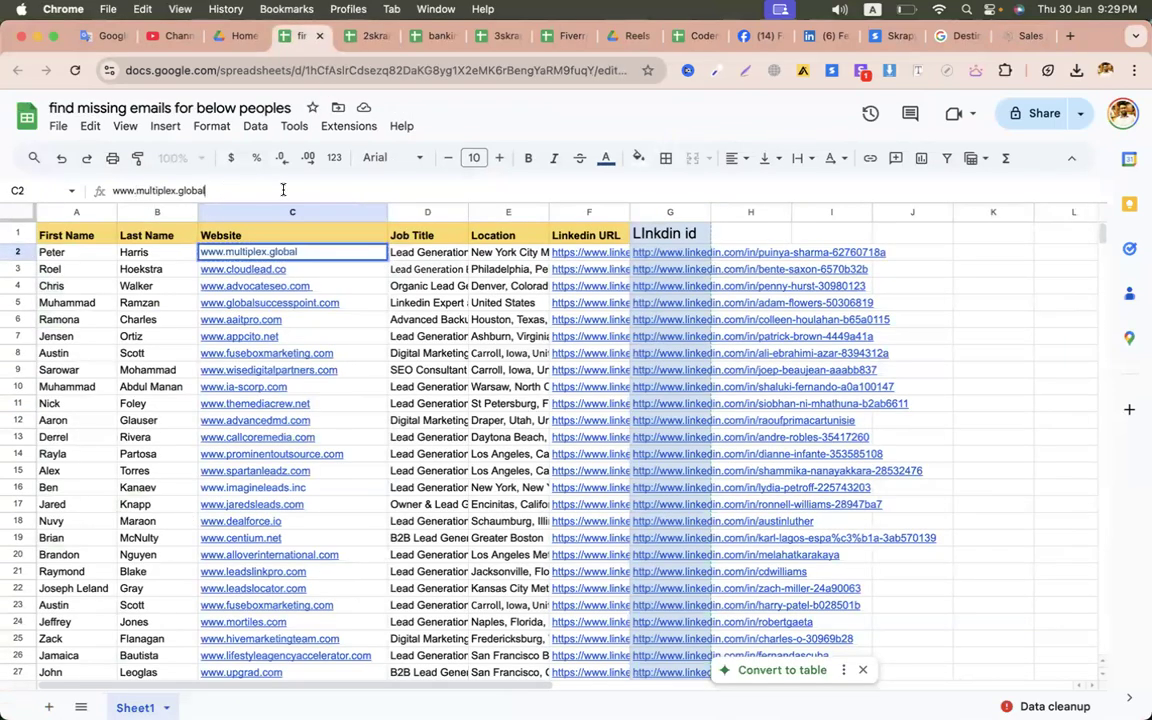
left_click(136, 192, "shift")
key("super+c")
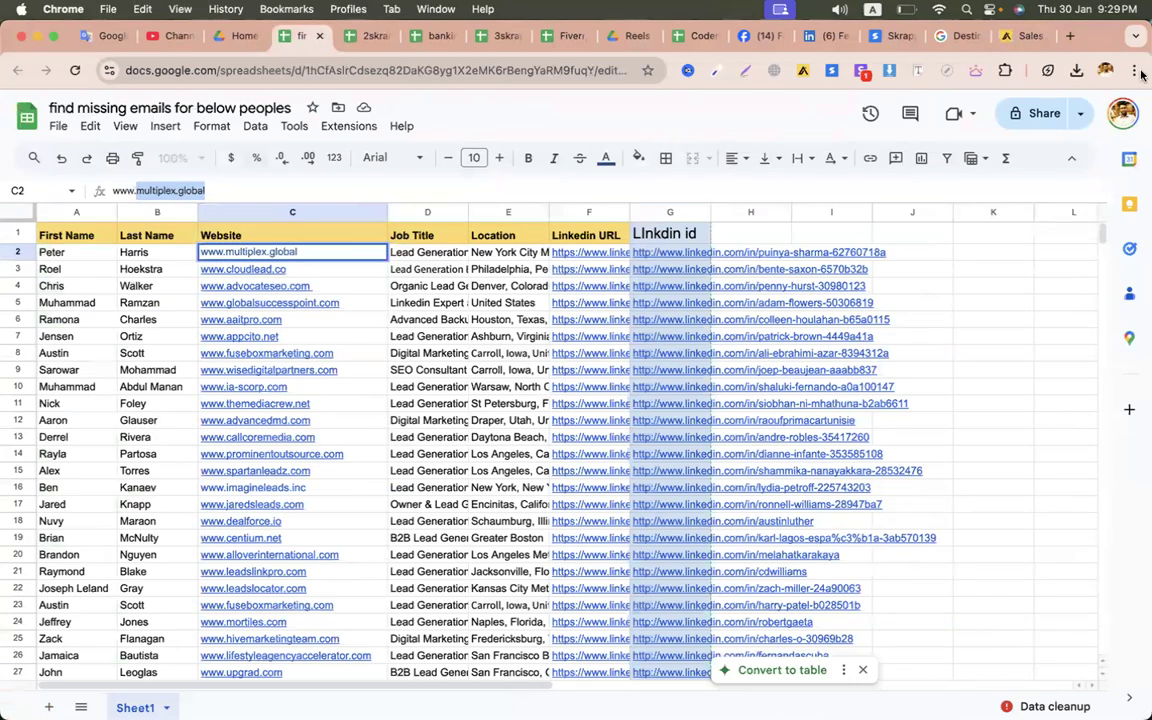
left_click(1020, 36)
left_click(911, 118)
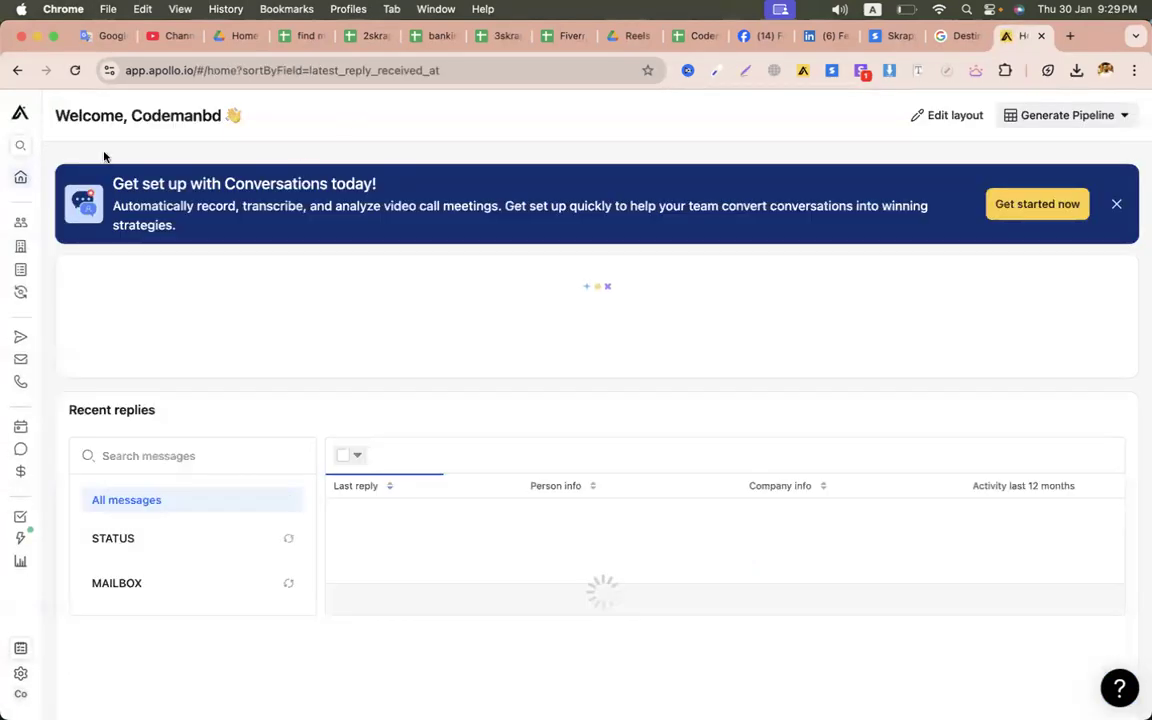
- On the People page, remove the Verified email, owner, United States and 1-10 employees filters
left_click(22, 148)
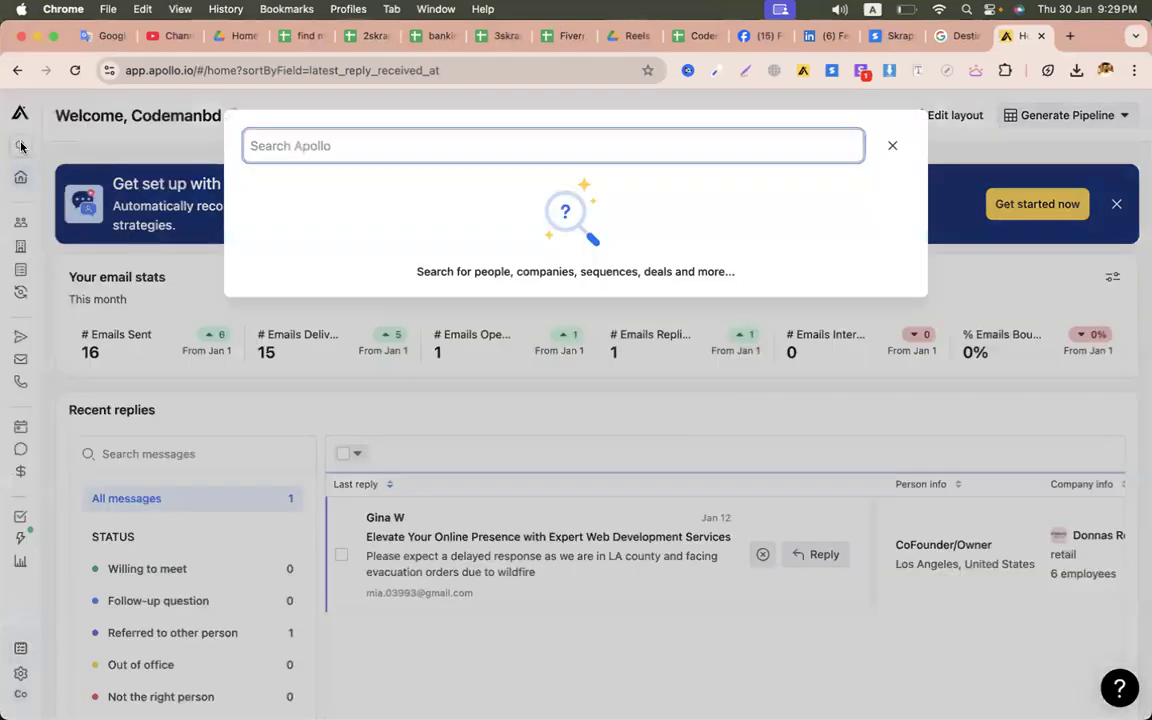
left_click(893, 148)
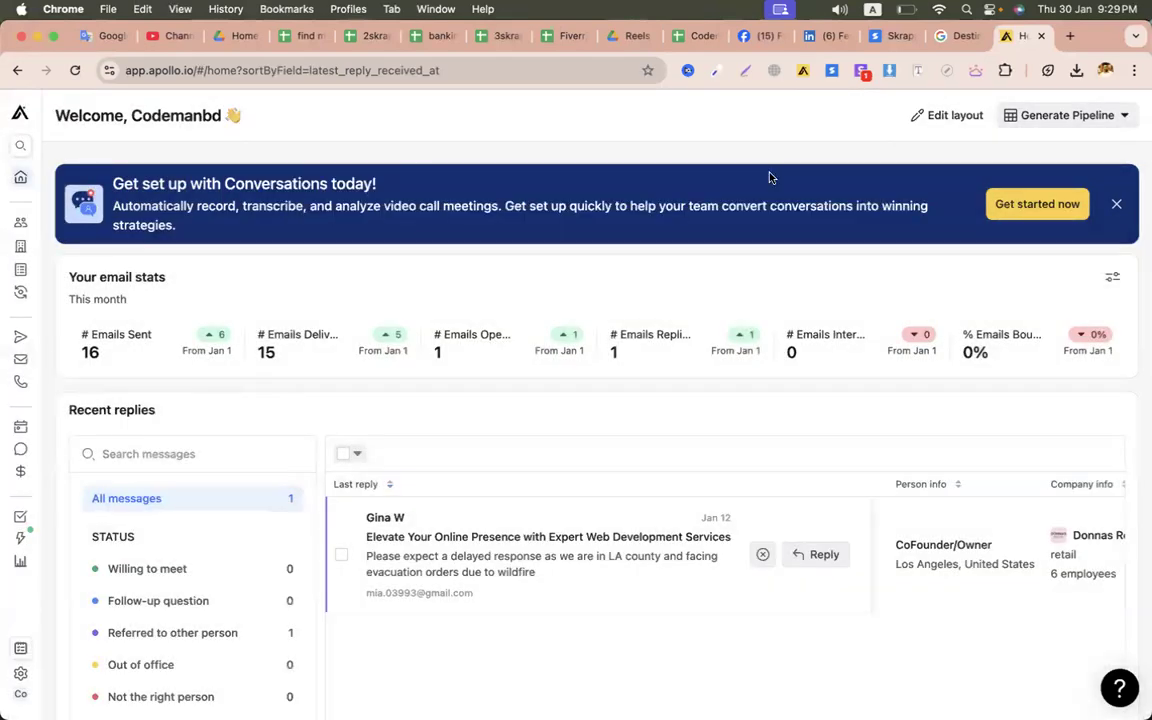
mouse_move(24, 150)
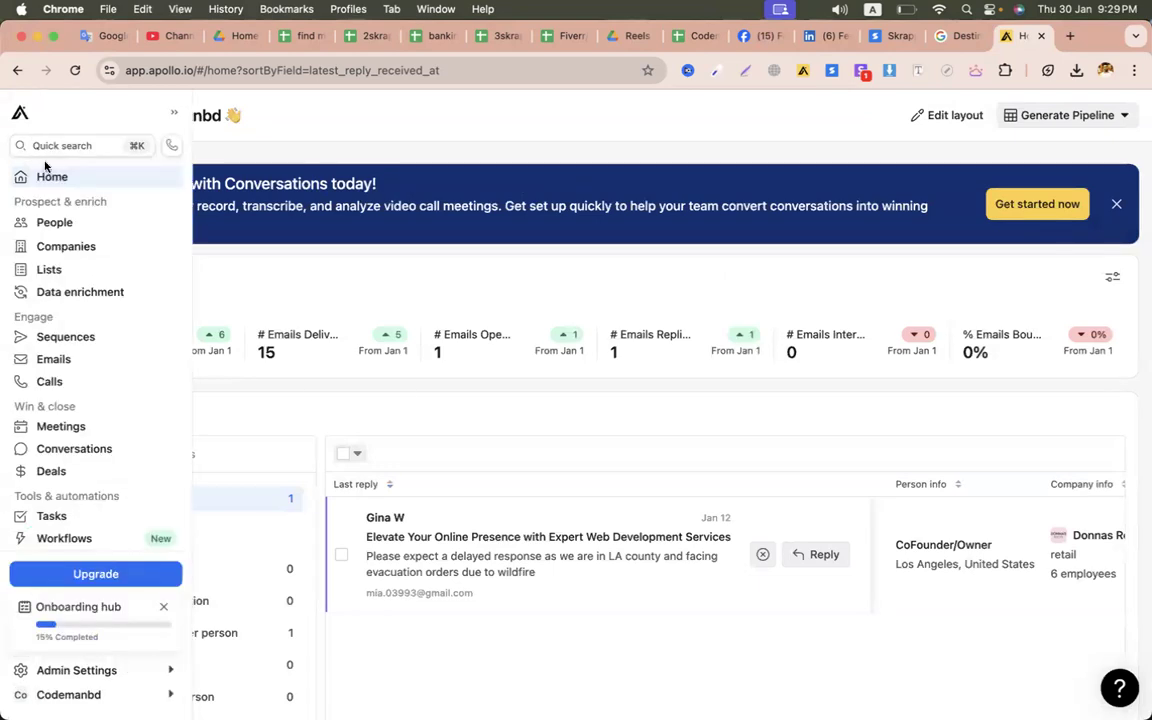
left_click(57, 231)
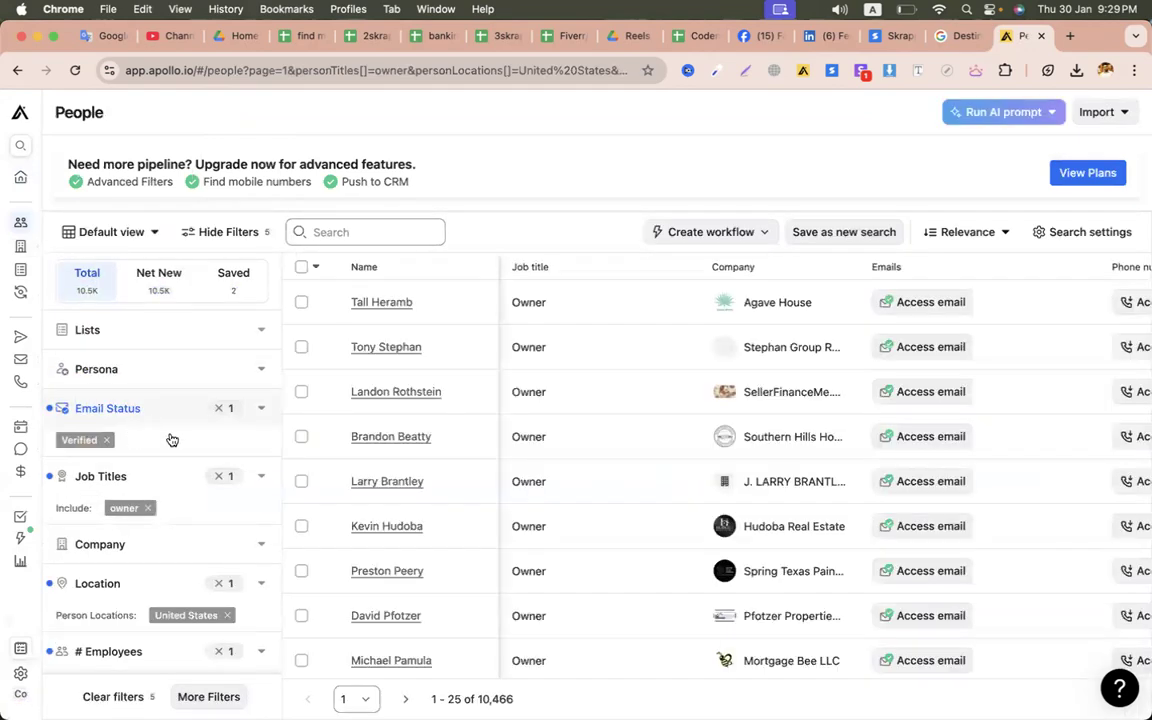
left_click(221, 410)
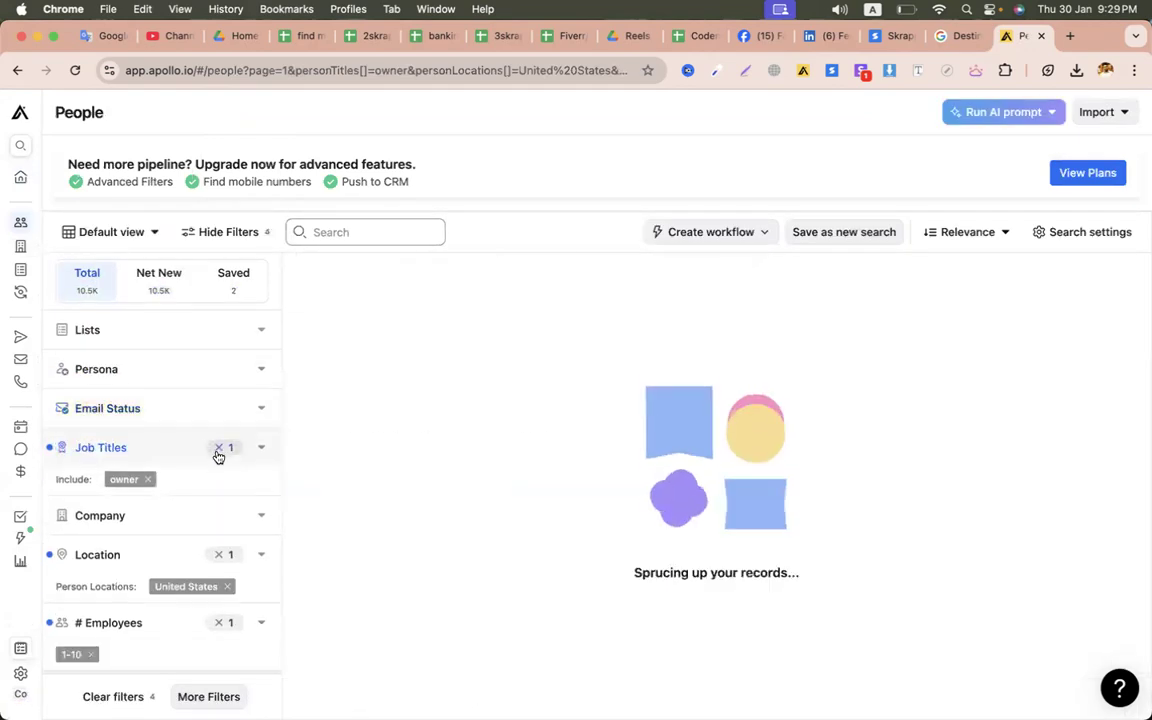
left_click(218, 453)
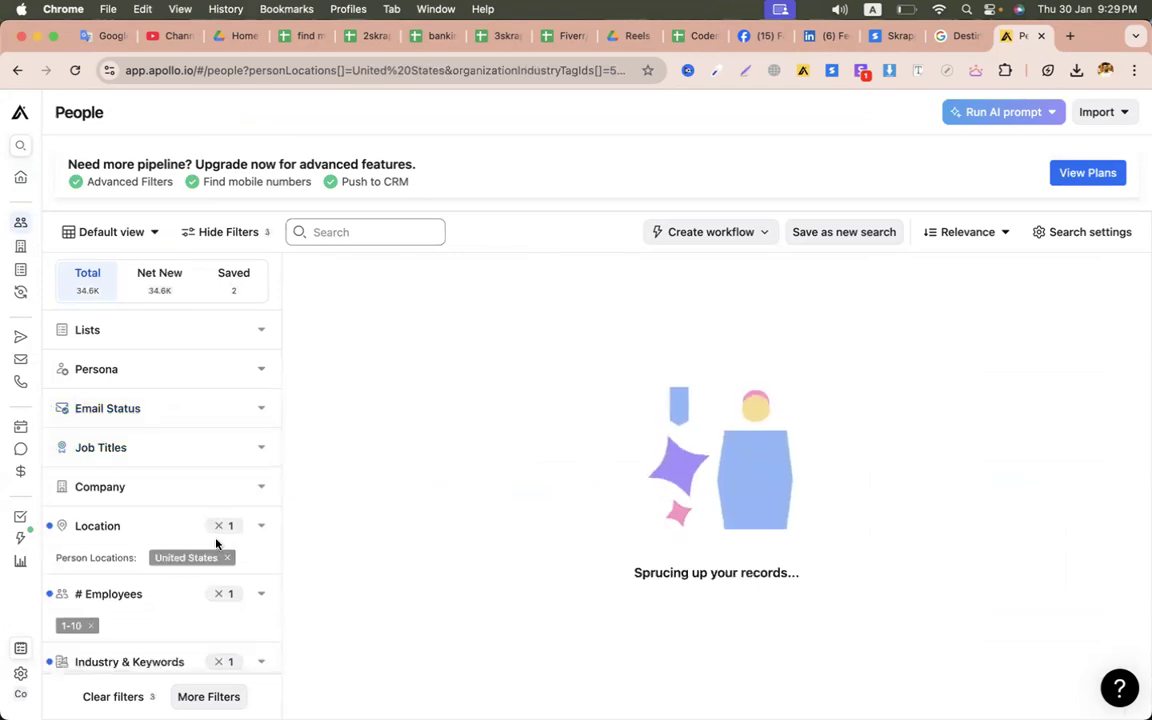
left_click(219, 527)
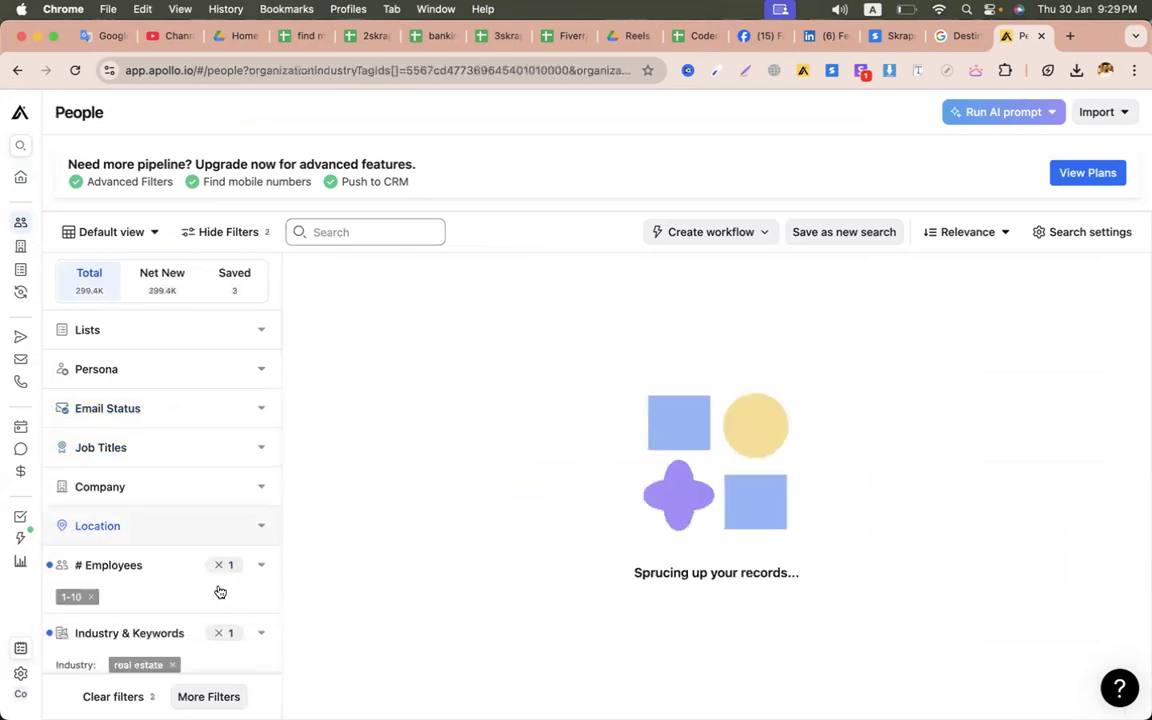
left_click(219, 567)
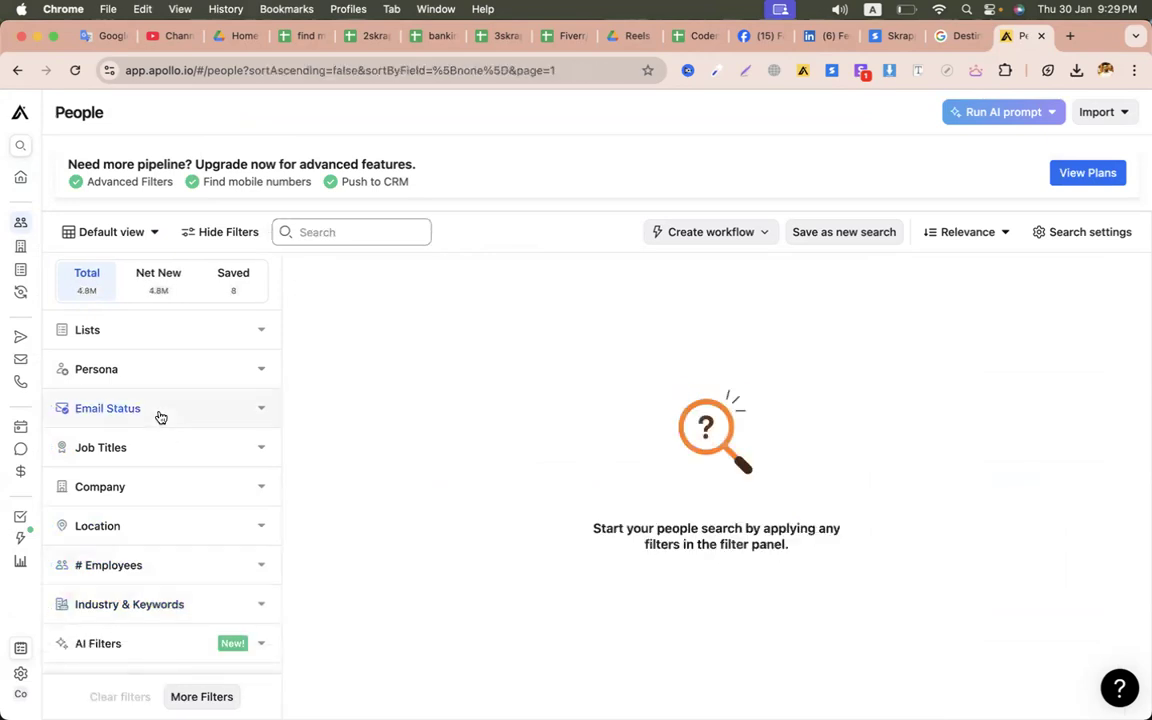
- Filter people by company Multiplex using the pasted multiplex.global domain
left_click(157, 487)
left_click(128, 558)
key("super+v")
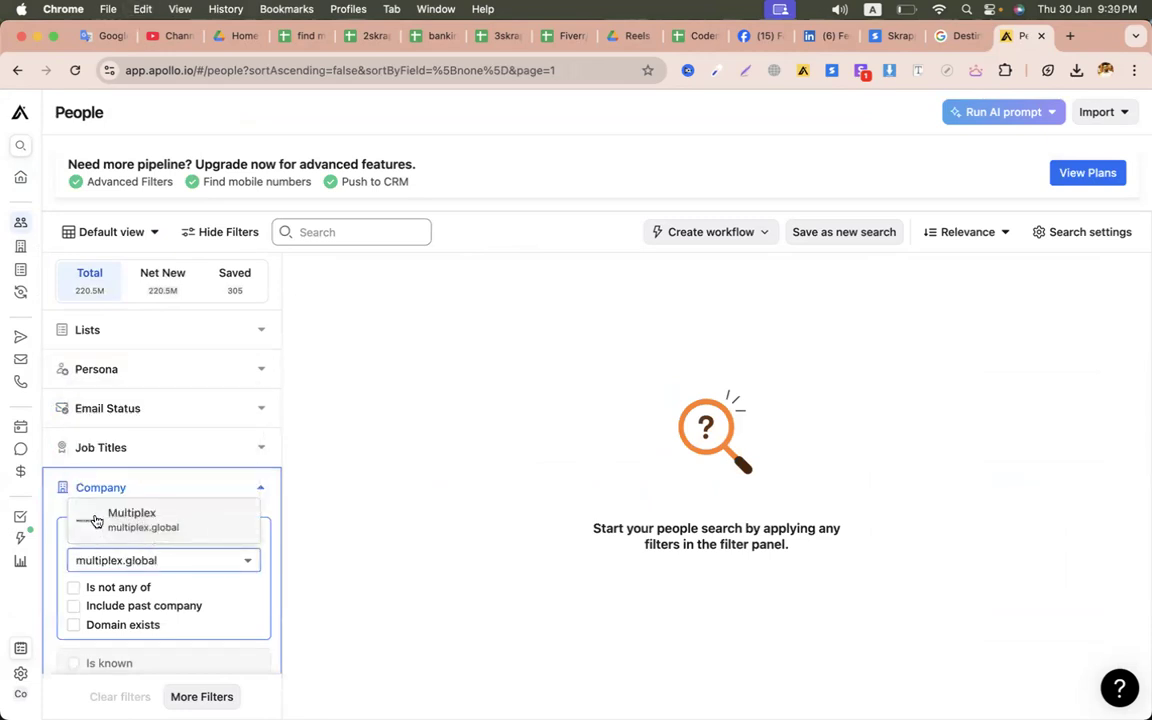
left_click(100, 516)
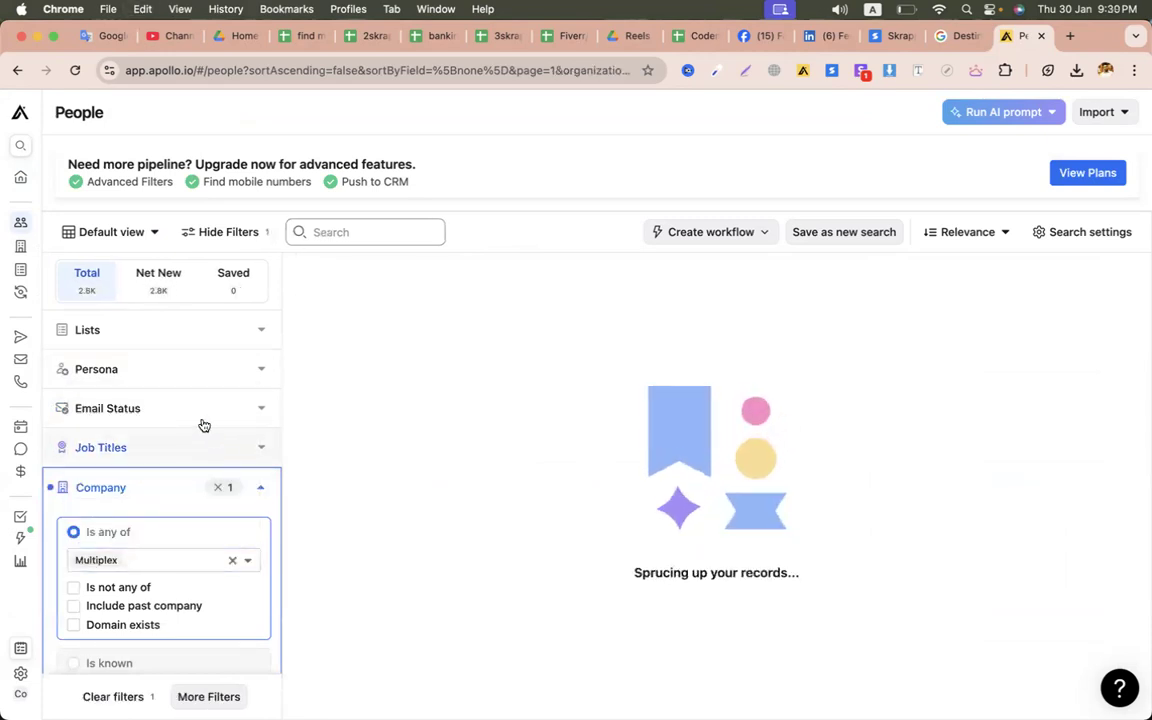
left_click(260, 492)
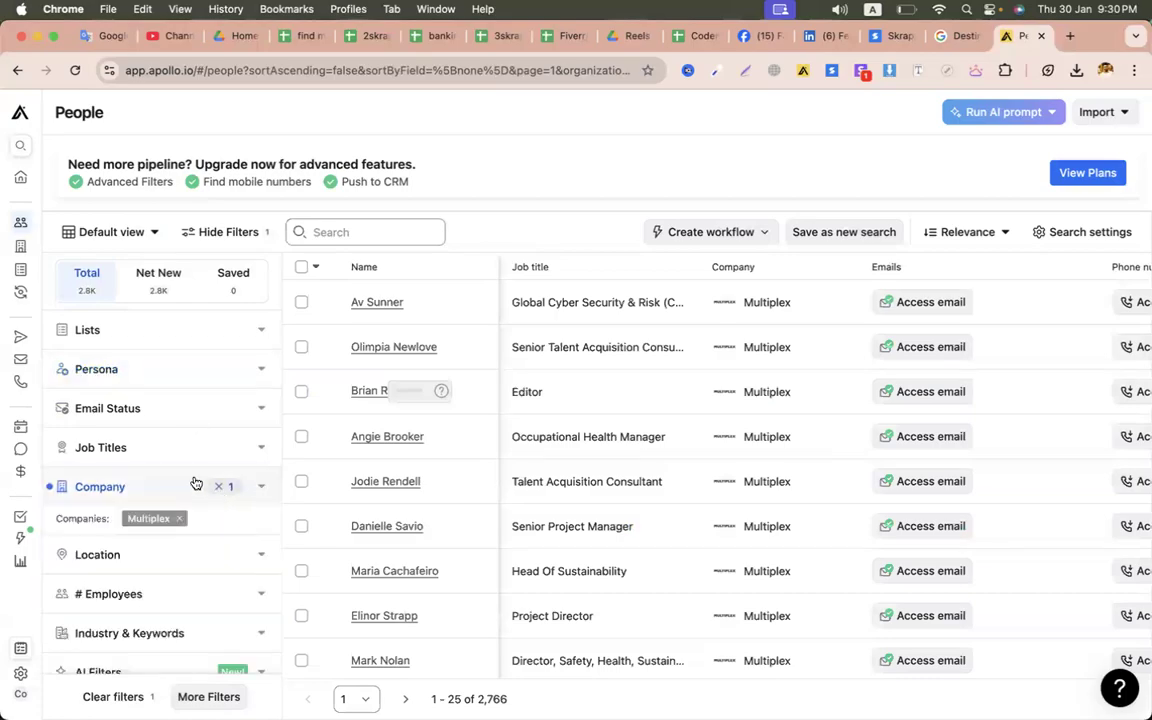
- Add the first lead's job title, Lead Generation Manager, as the job title filter
left_click(182, 460)
key("ctrl+Left")
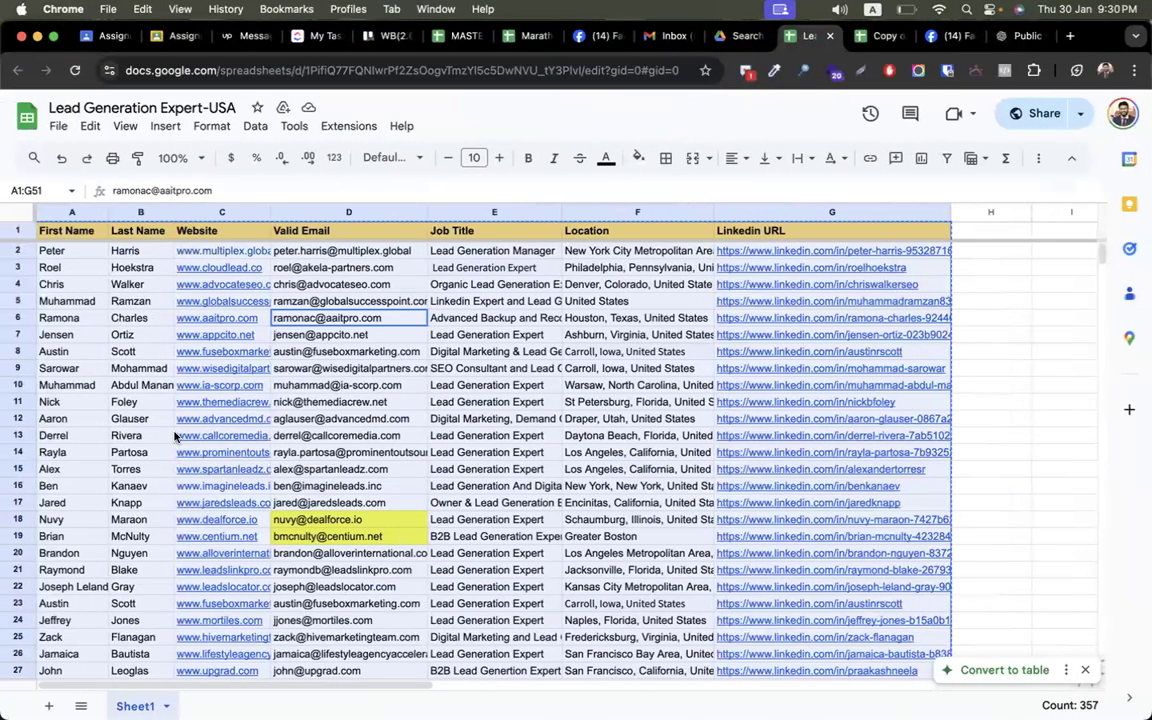
key("ctrl+Right")
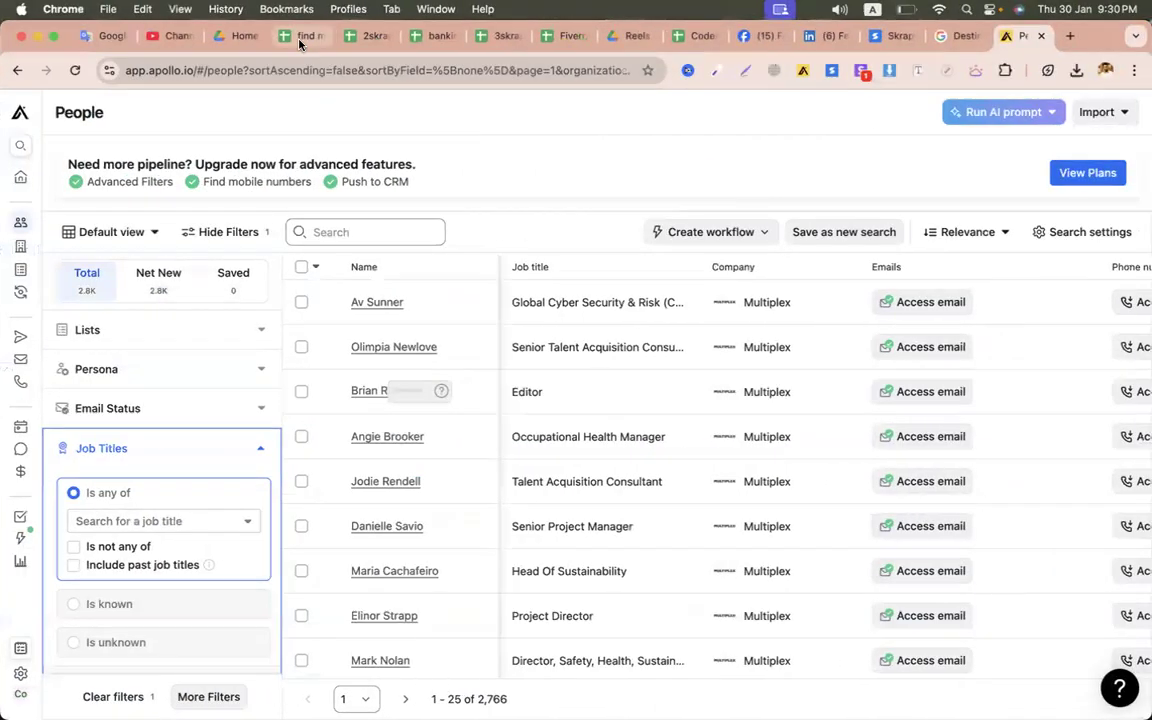
left_click(301, 40)
left_click(449, 256)
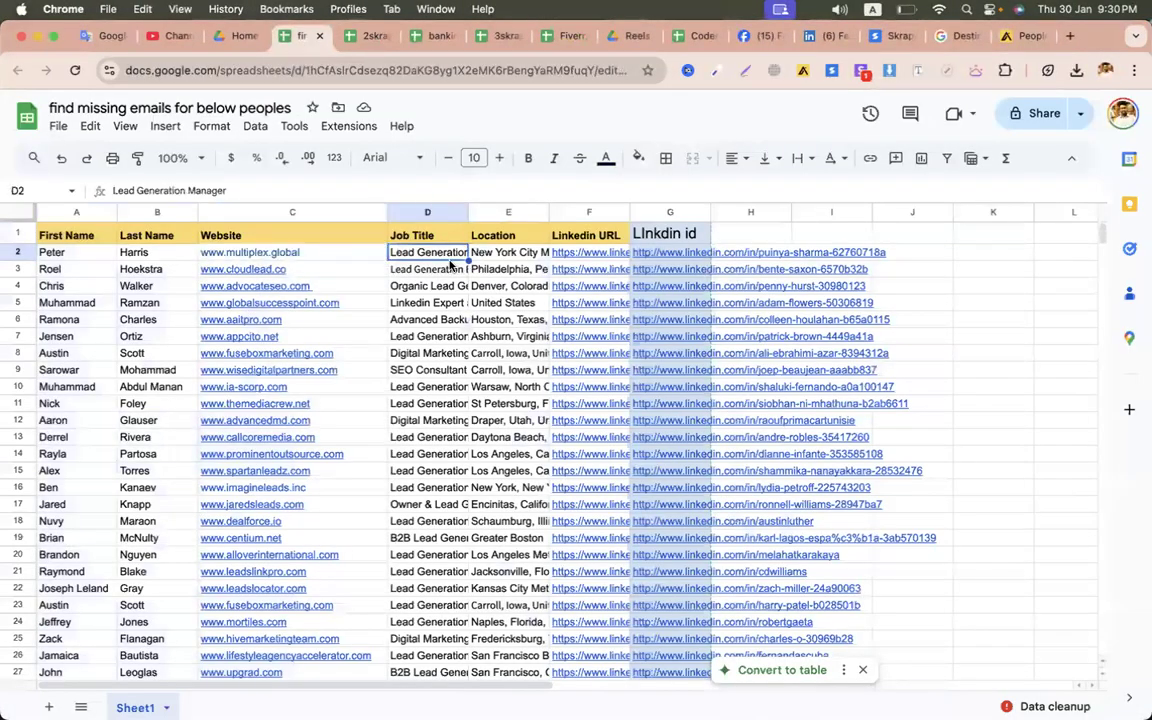
left_click(1015, 36)
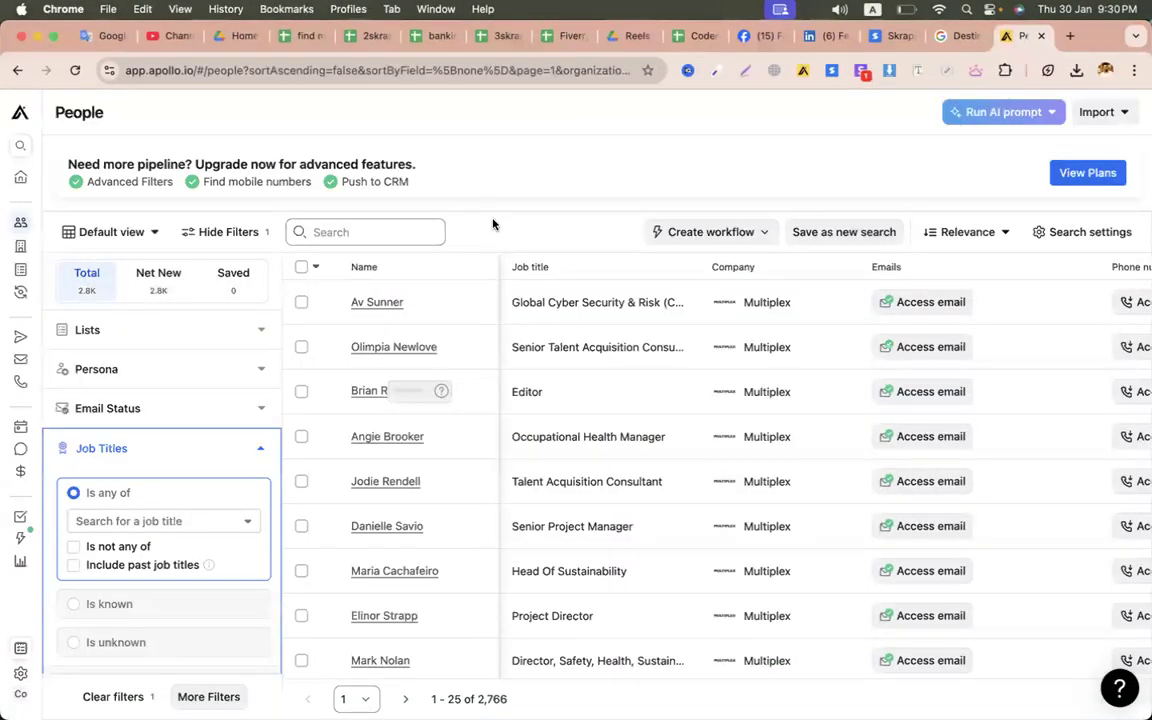
left_click(149, 521)
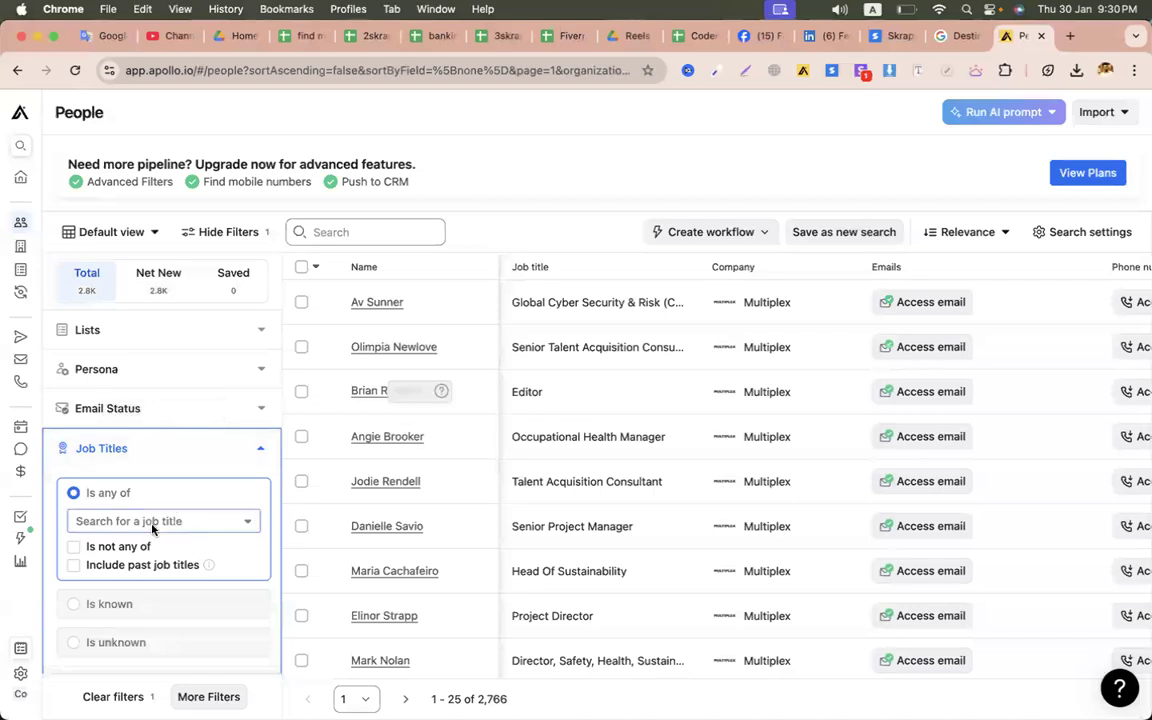
type("Lead Generation Manager")
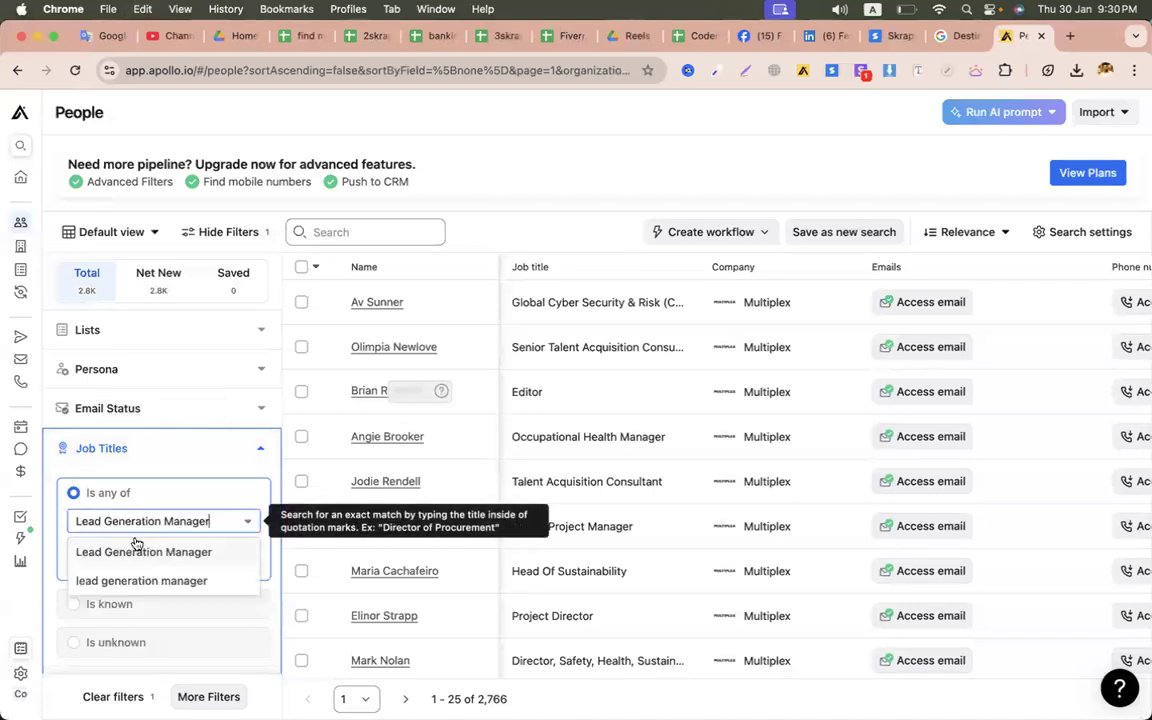
key("Return")
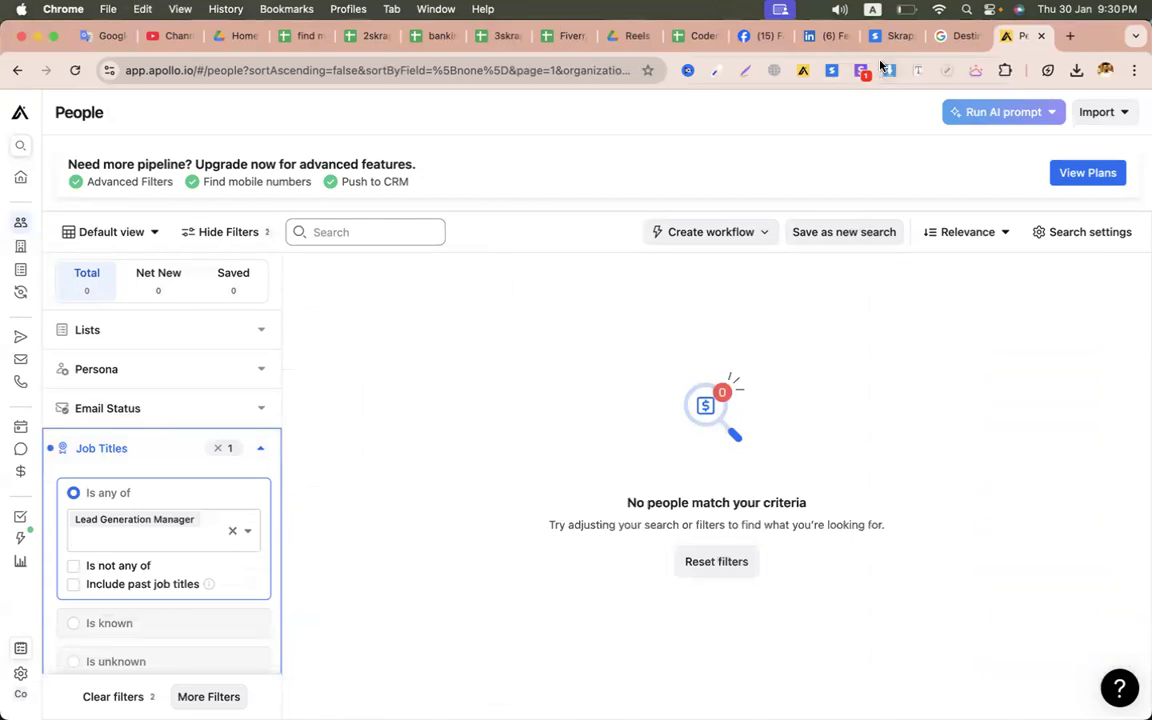
left_click(893, 35)
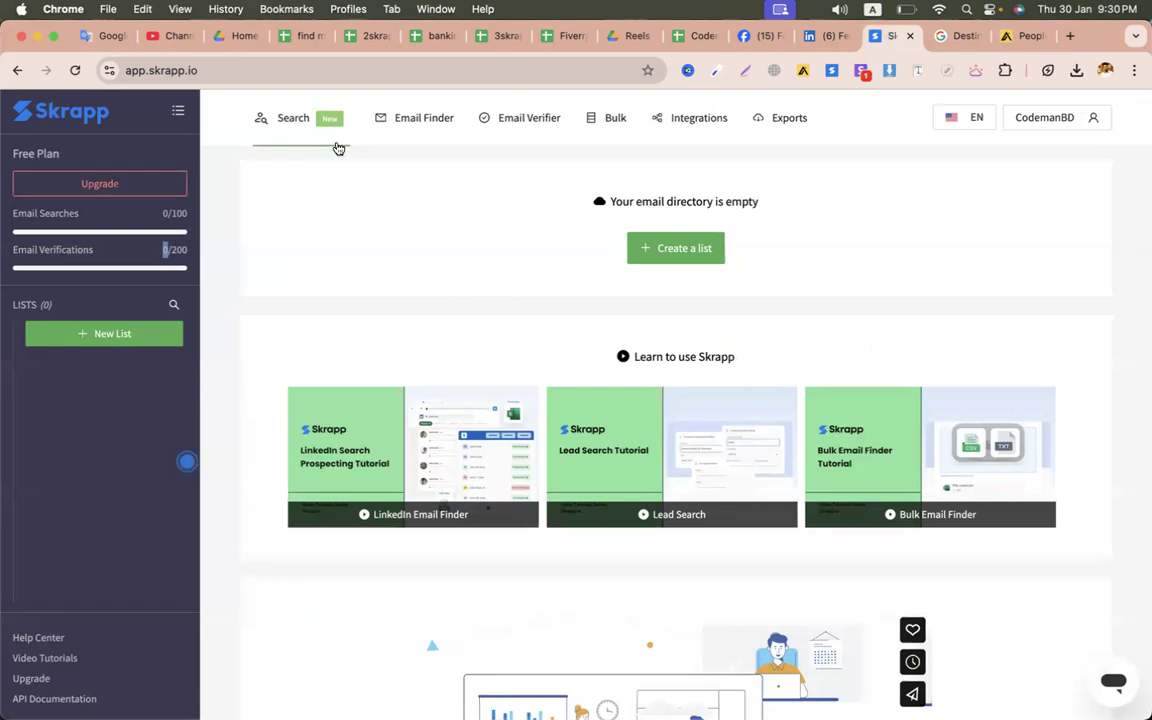
left_click(305, 40)
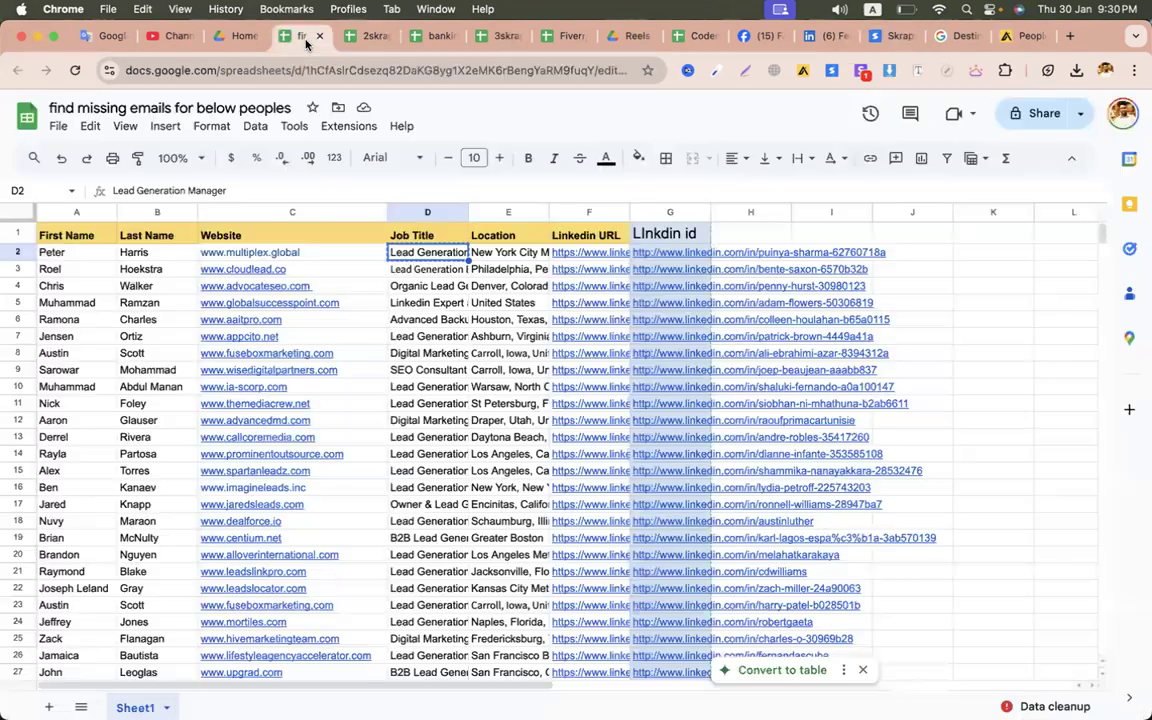
- Share the lead sheet so anyone with the link can view it
left_click(454, 438)
left_click(423, 212)
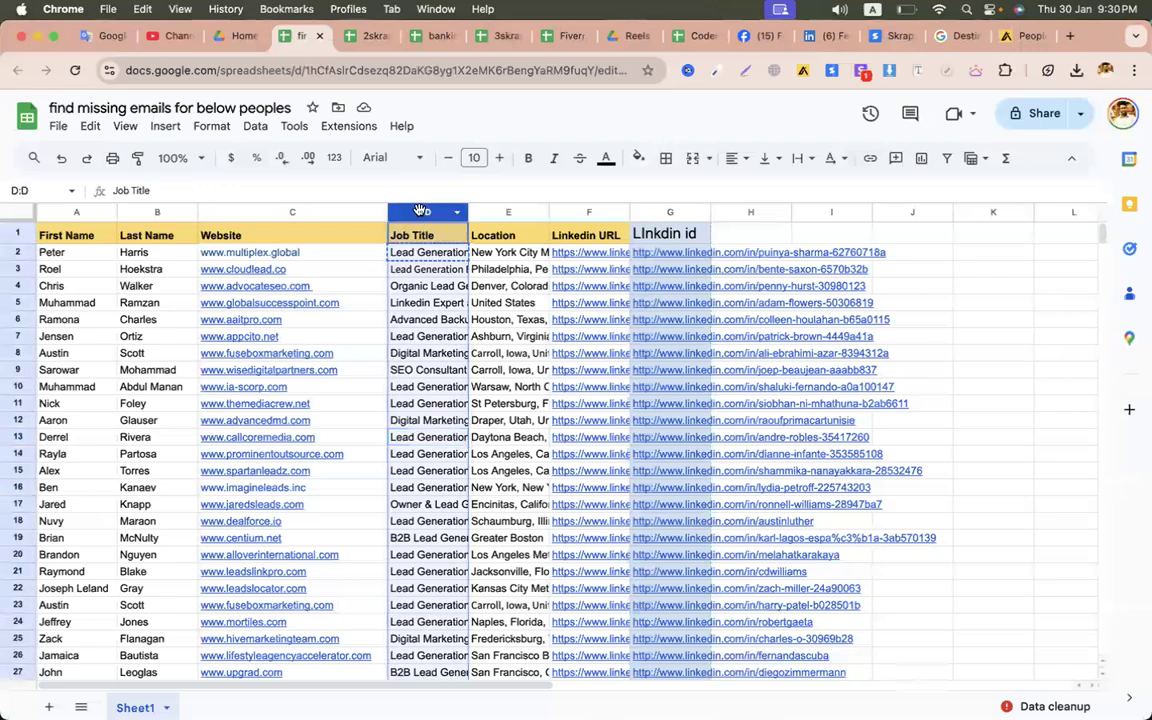
left_click(419, 285)
left_click(419, 213)
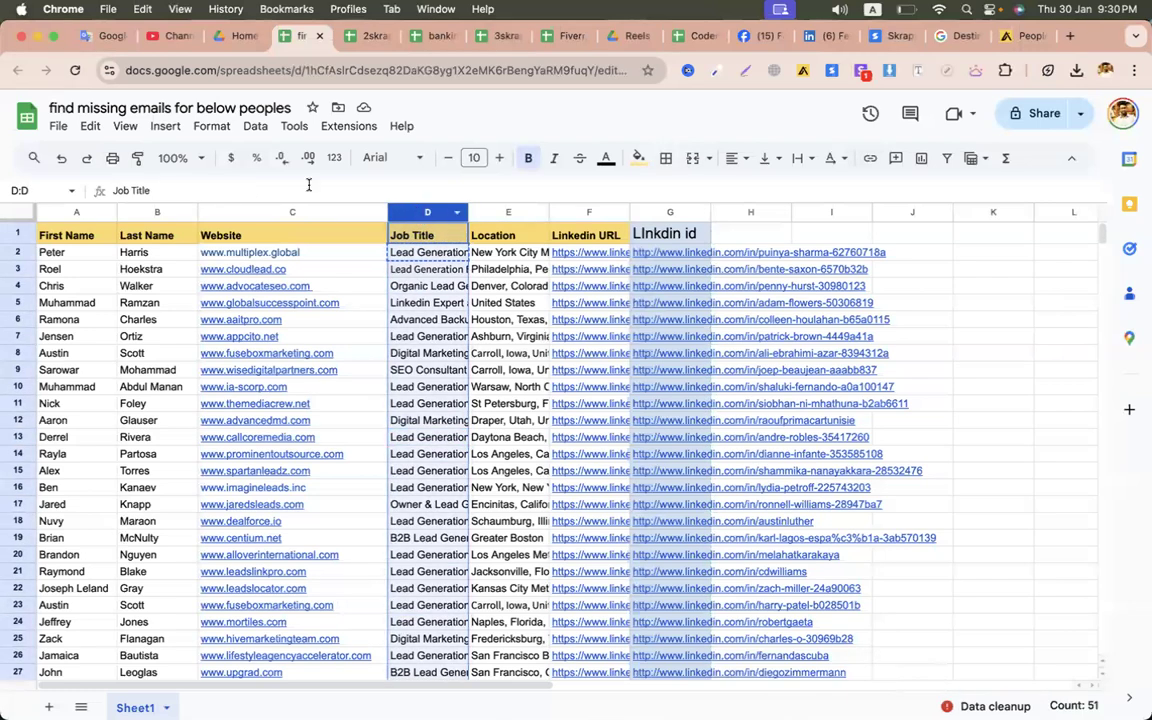
left_click(1032, 113)
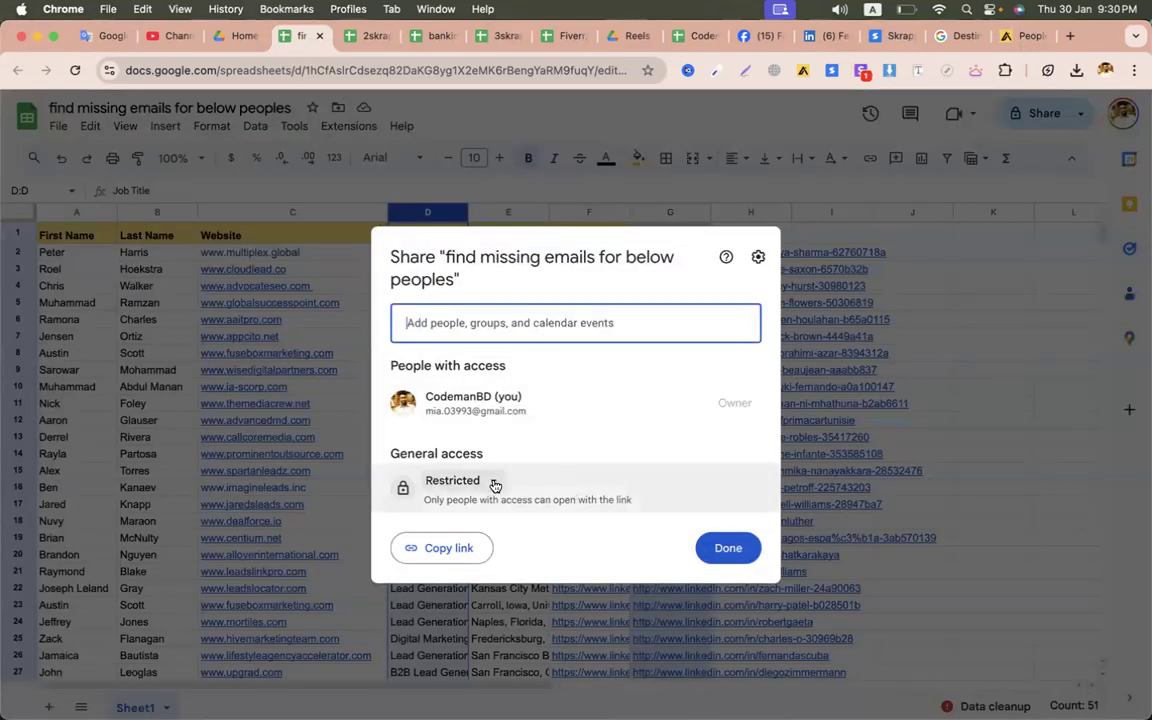
left_click(494, 482)
left_click(514, 550)
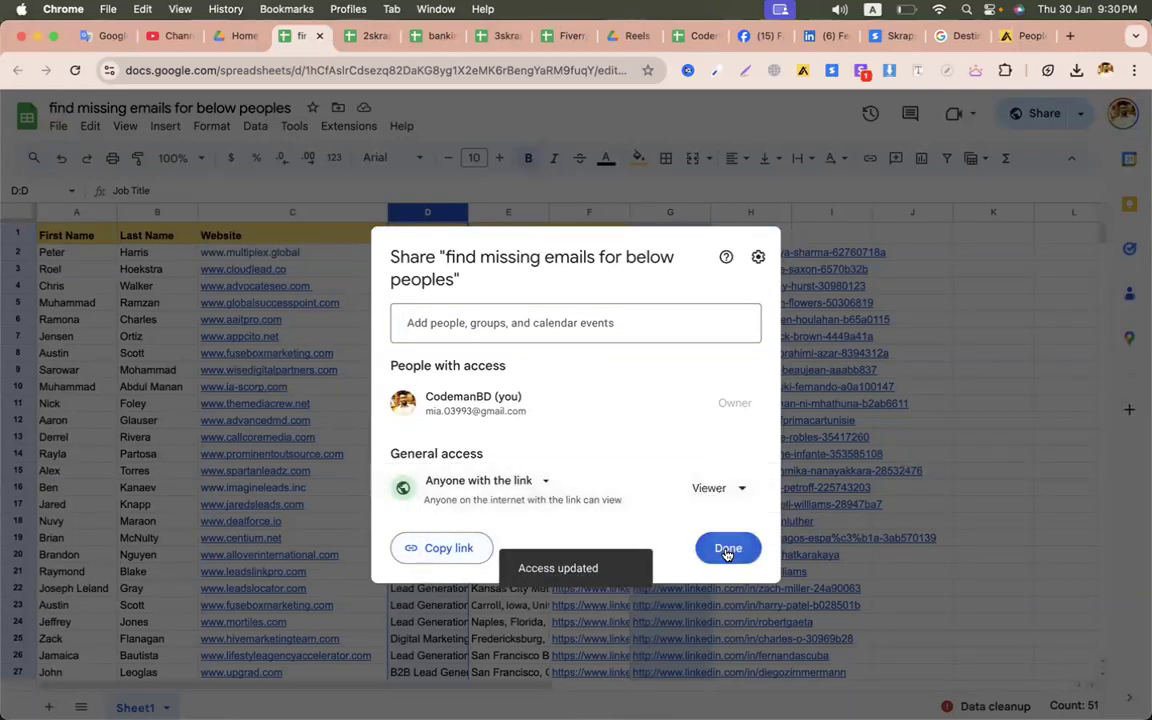
left_click(727, 551)
- Insert a blank column to the left of the Job Title column
right_click(429, 210)
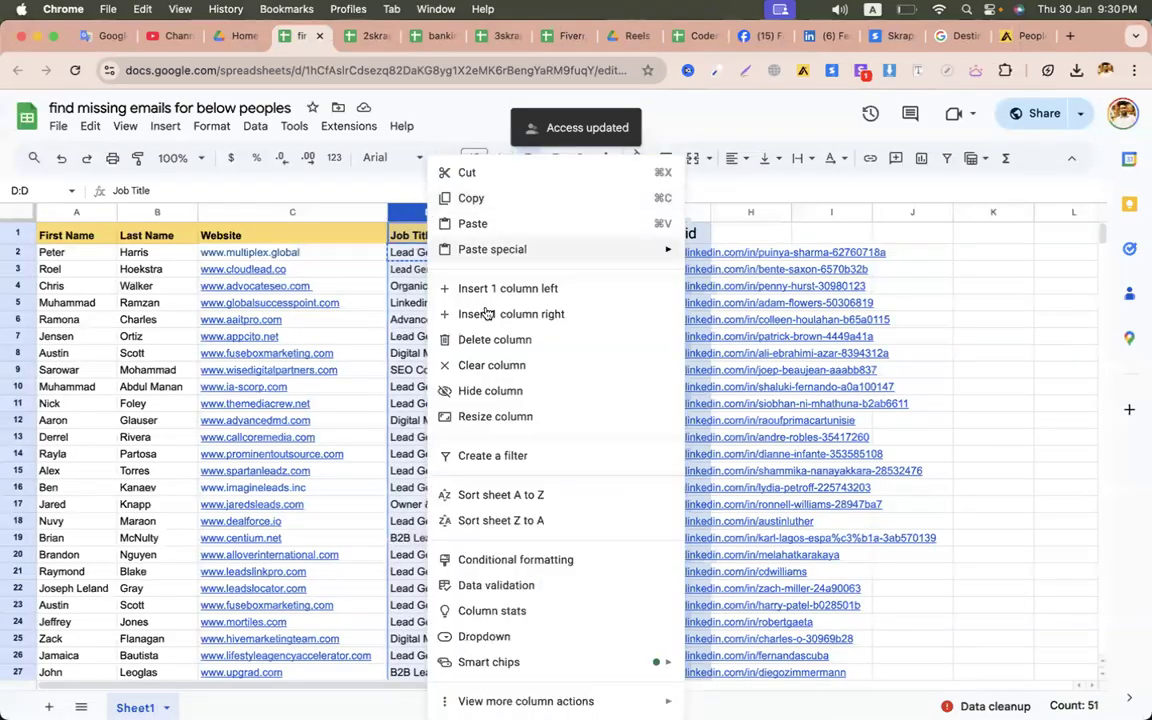
left_click(506, 290)
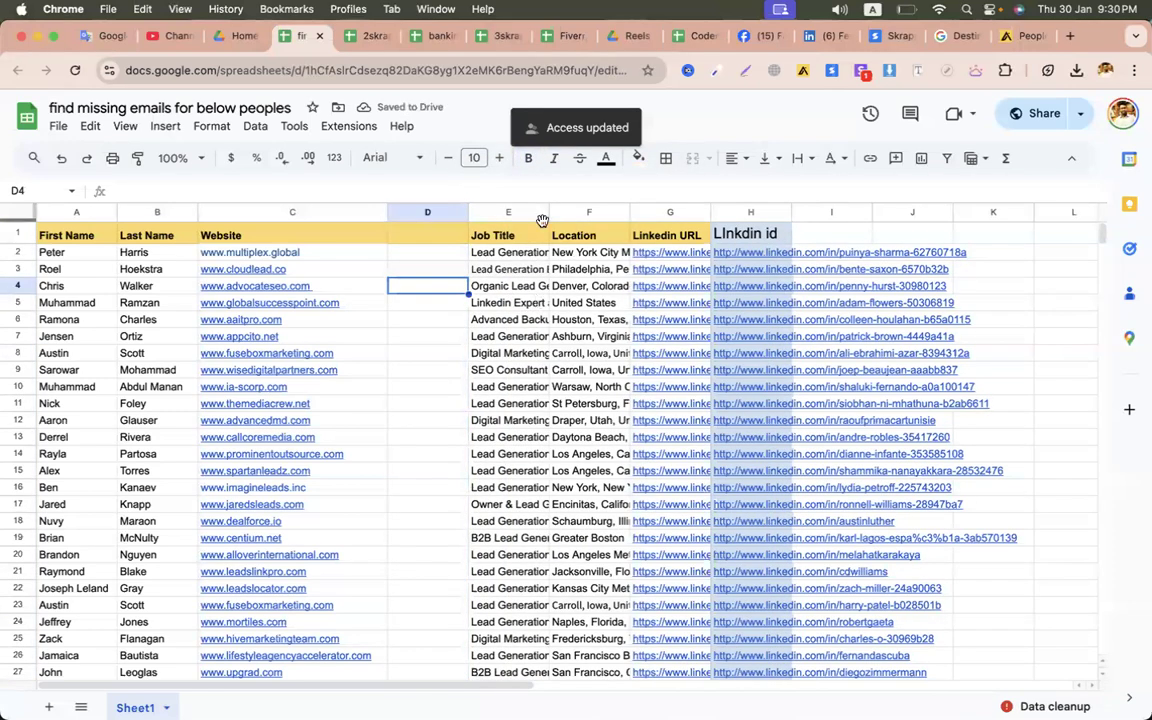
left_click(509, 213)
left_click_drag(432, 271, 432, 454)
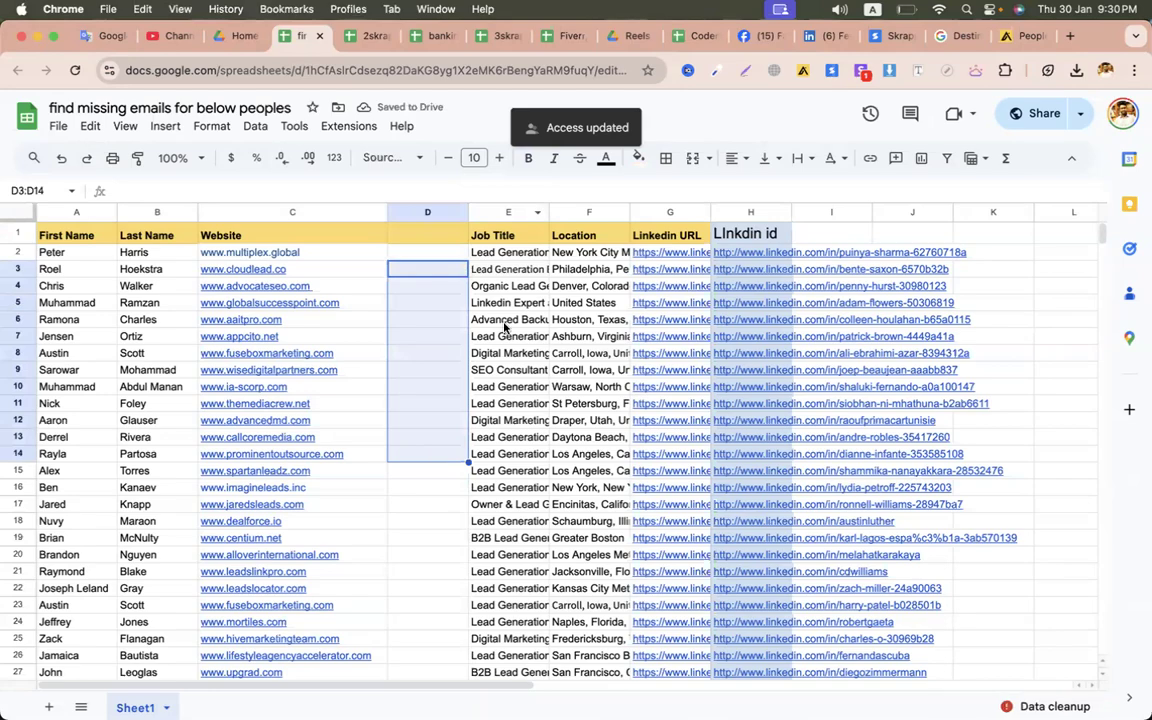
left_click(505, 324)
left_click(508, 213)
left_click(427, 408)
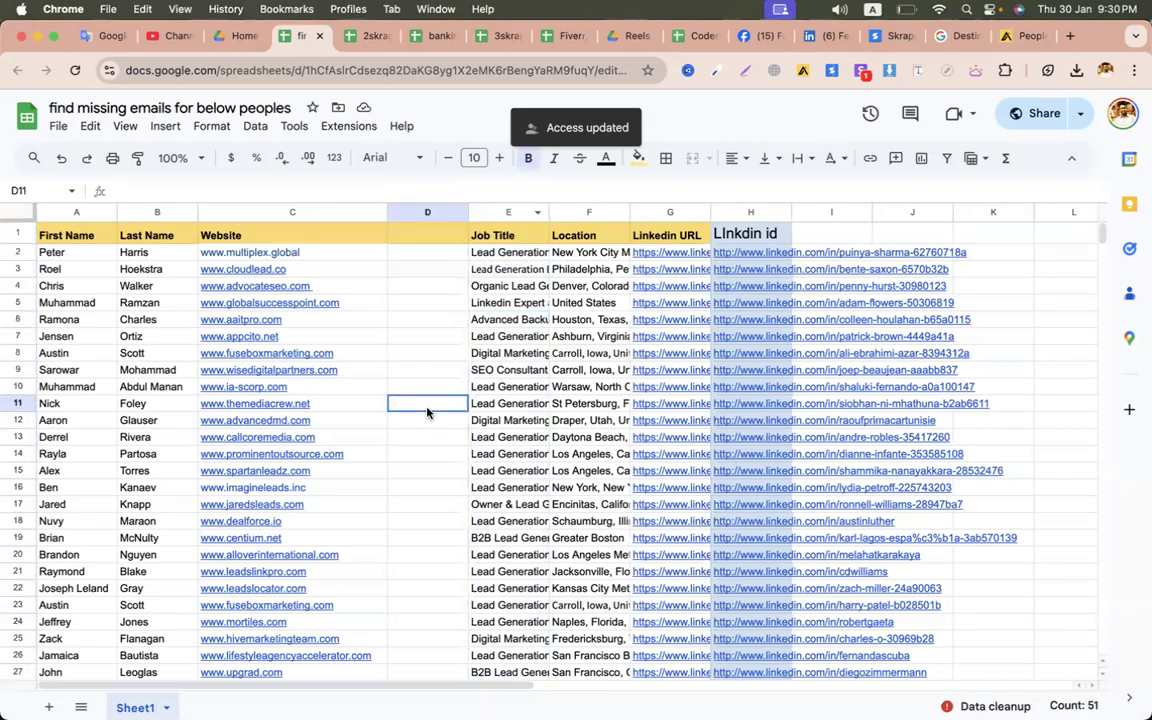
key("ctrl+Left")
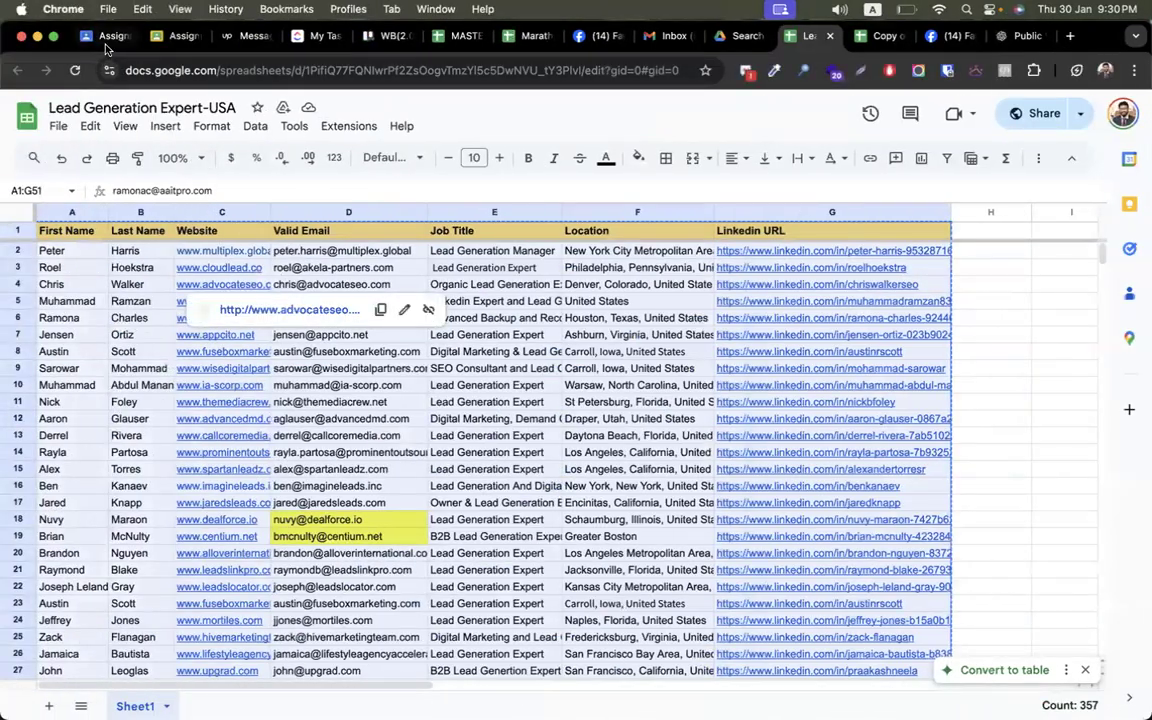
- Open the Classwork page of the CMBD-296 Lead Generation class
left_click(106, 40)
left_click(309, 159)
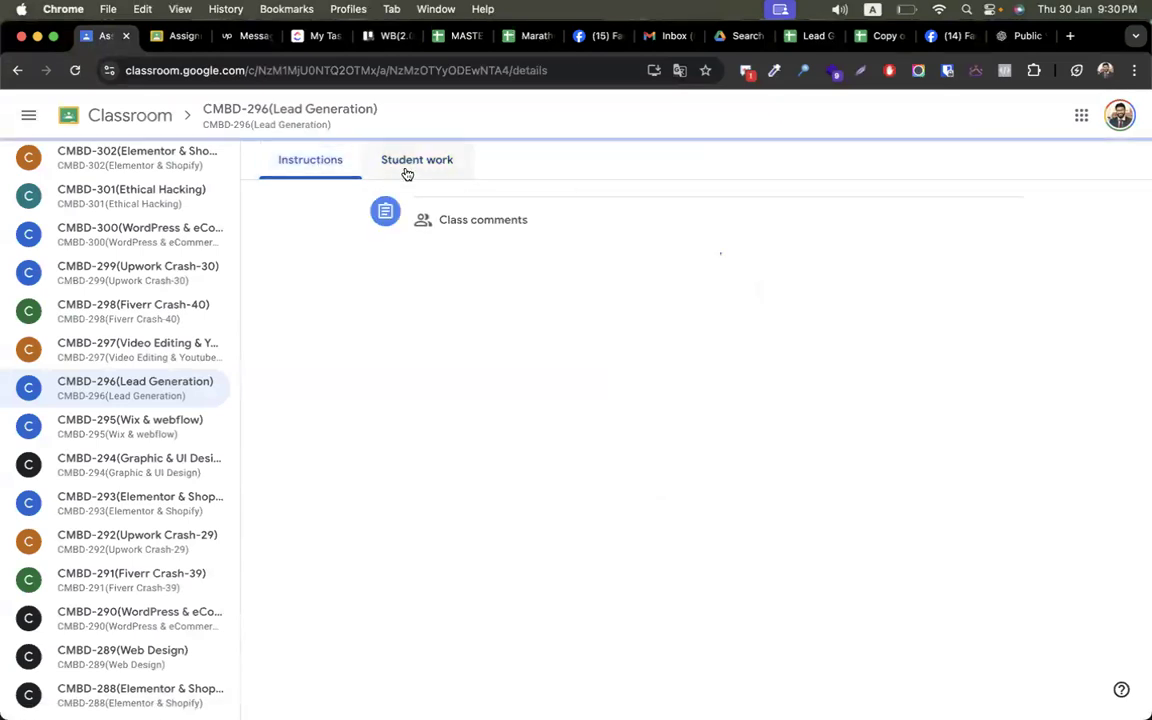
left_click(404, 168)
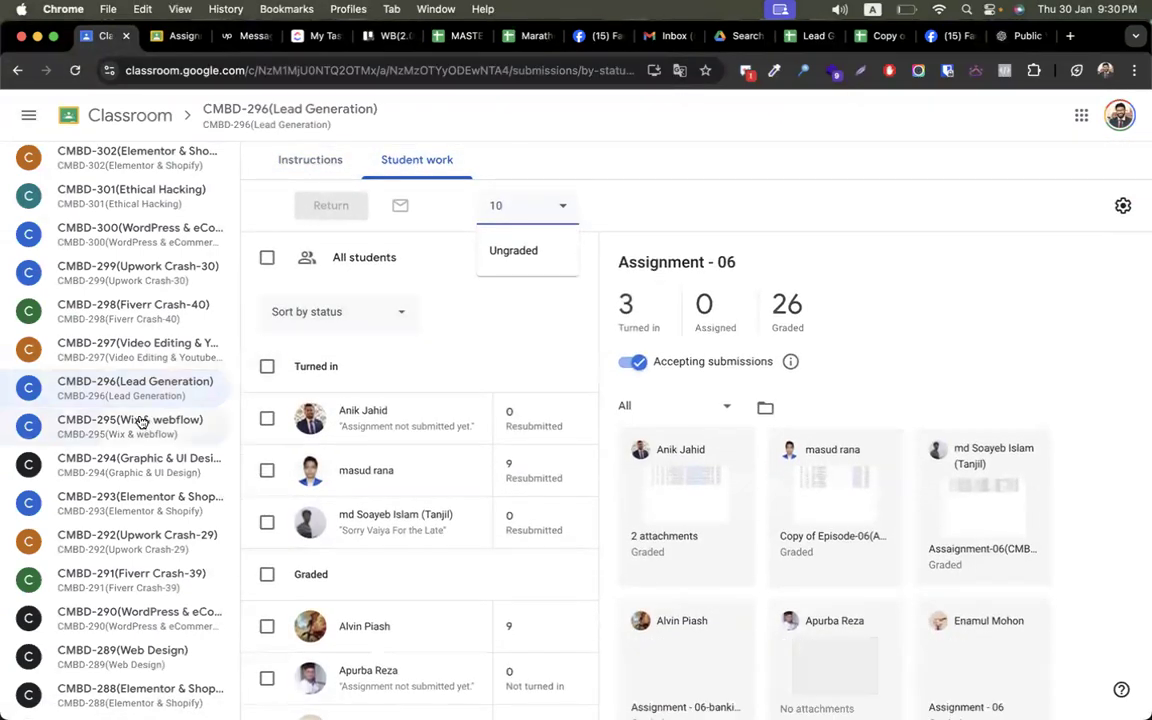
left_click(129, 400)
left_click(382, 160)
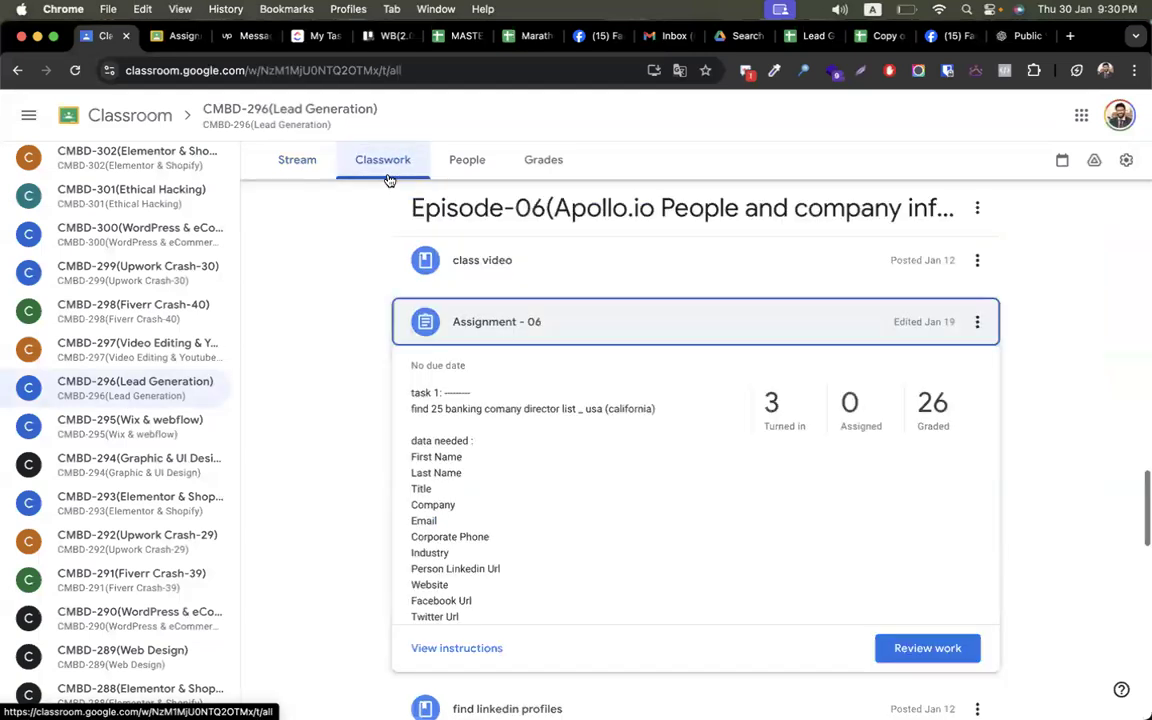
scroll(366, 403, "up", 20)
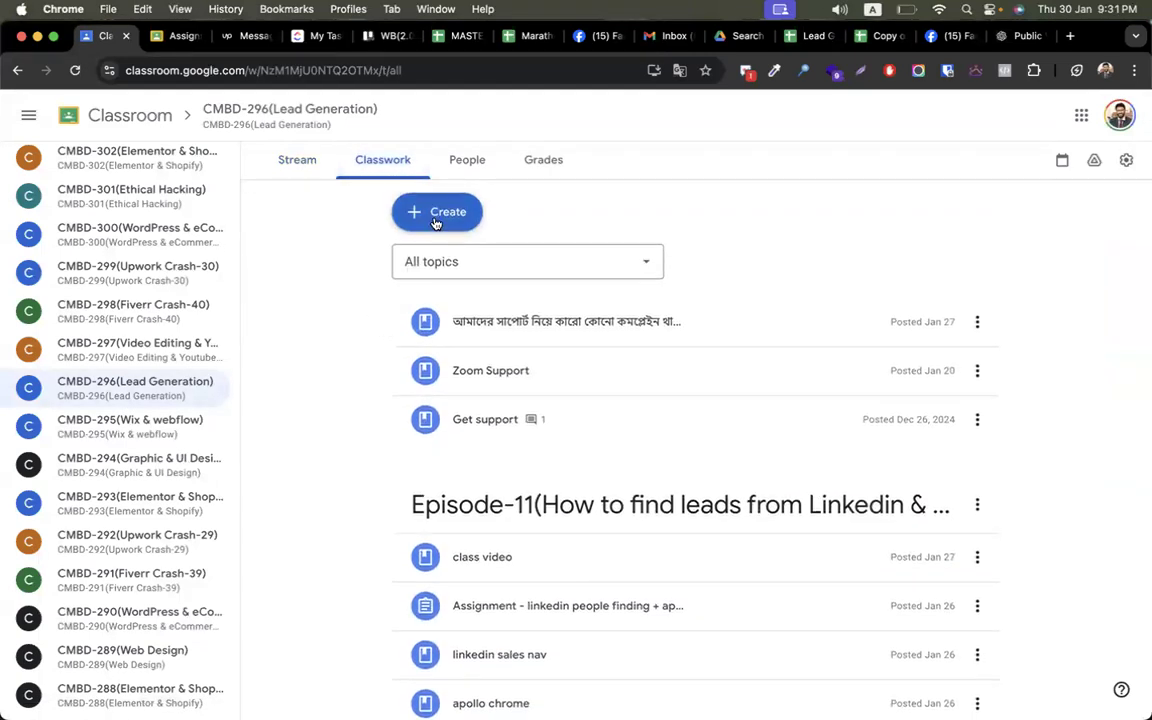
- Create a topic named 'Episode-12(Skrapp.io Bulk Email Finder & Verifier'
left_click(435, 218)
left_click(459, 464)
type("Episode-12(Skrapp")
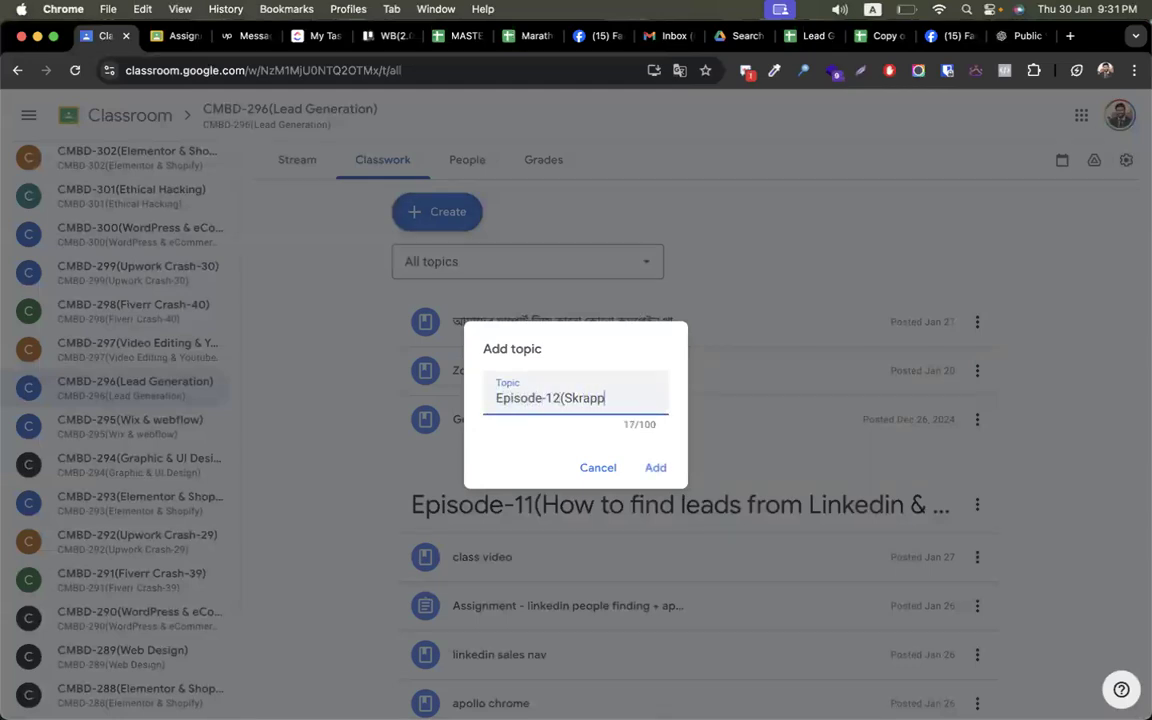
type(".io Email")
key("alt+shift+Left")
type("BulkEmail ")
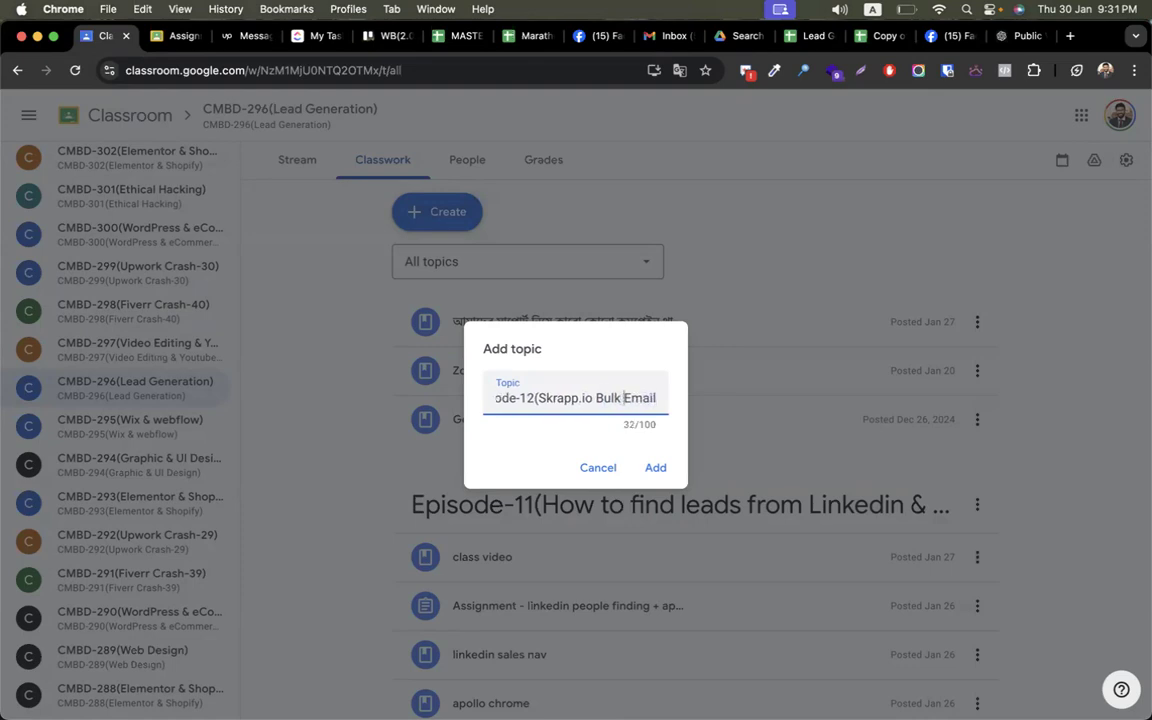
type(" Fin")
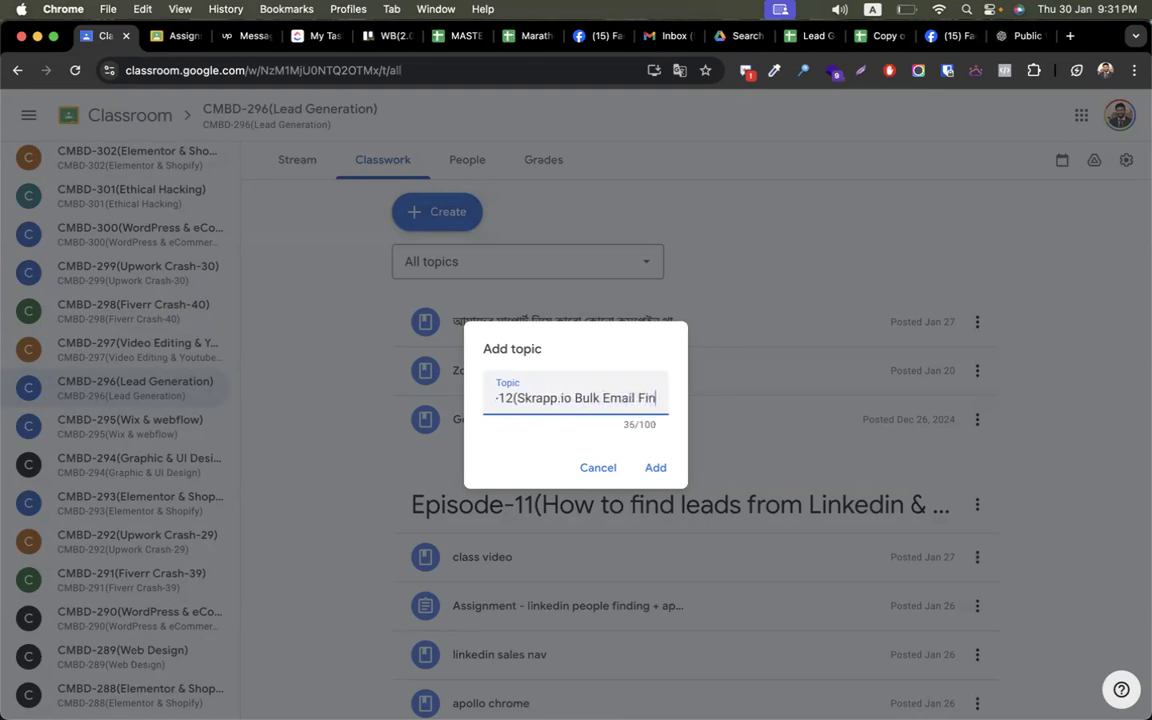
type("der  & Verifier")
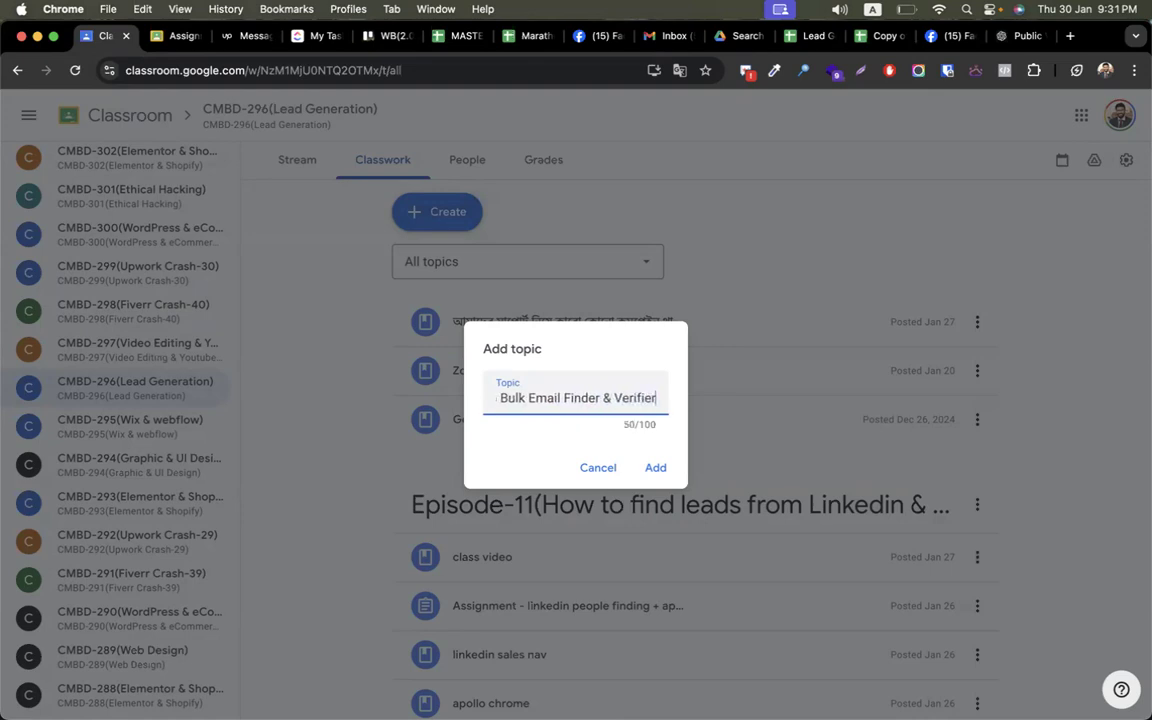
key("Return")
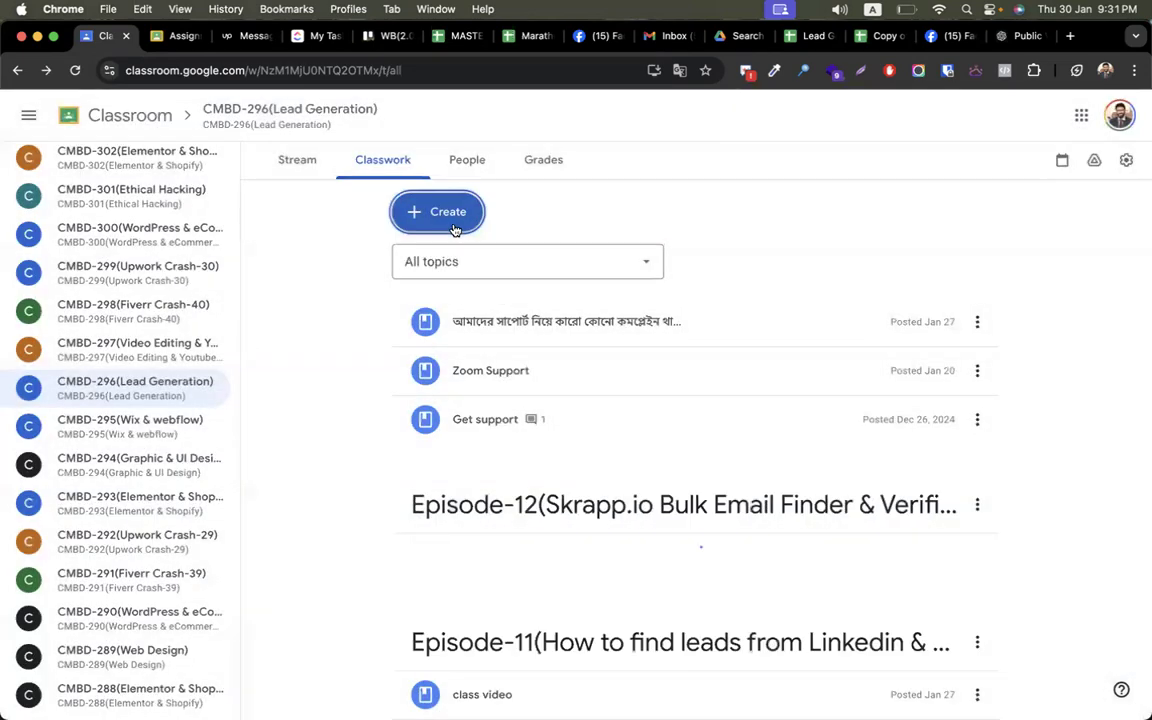
- Start a new material post, then close it without posting
left_click(452, 218)
left_click(455, 380)
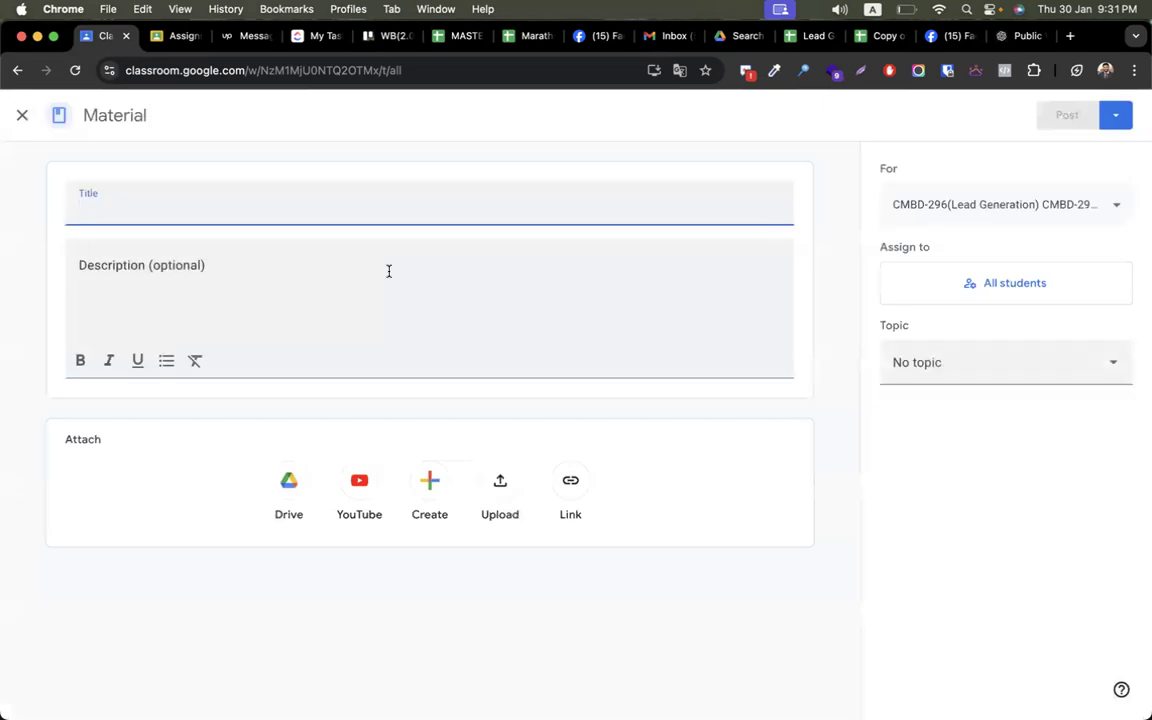
left_click(20, 117)
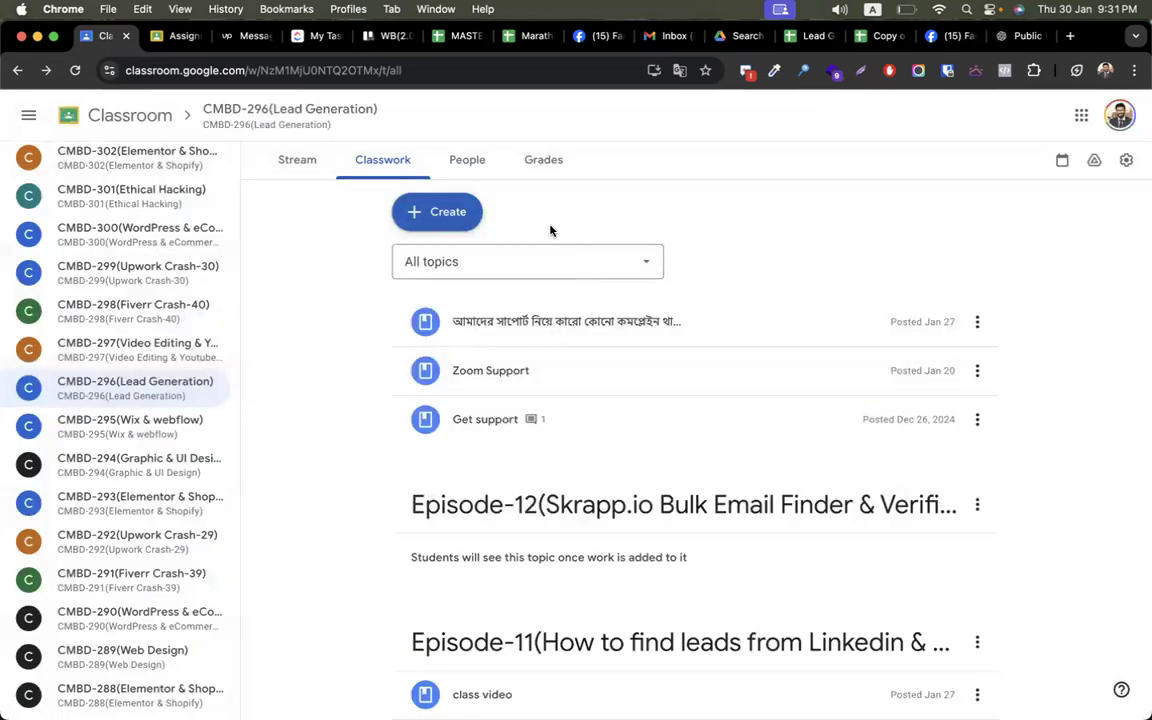
- Create 'Assignment - skrapp' asking students to find and verify missing emails, with the sheet link
left_click(433, 224)
left_click(470, 263)
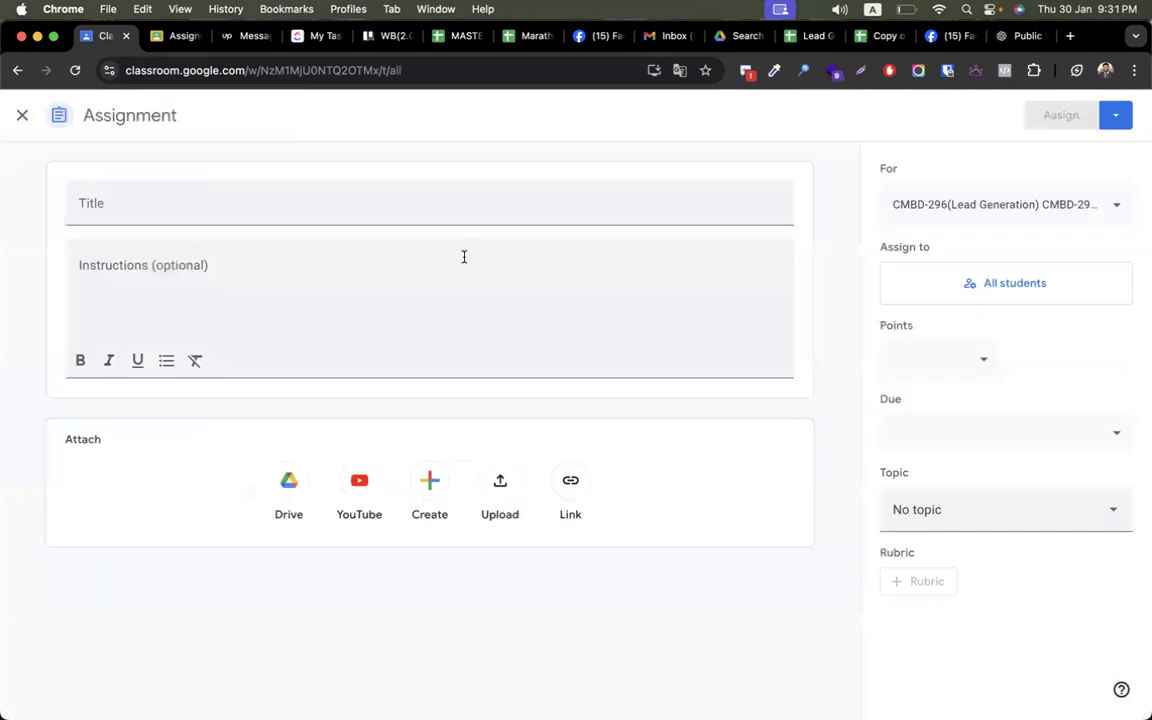
type("Assignment - skrapp")
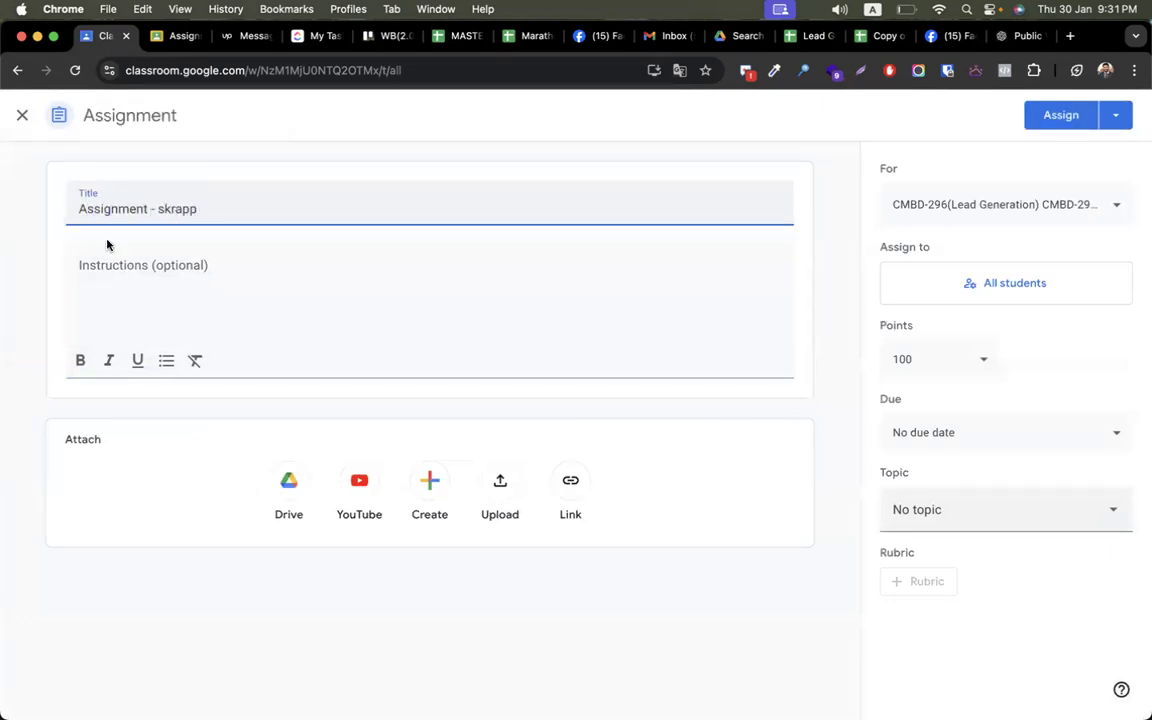
left_click(110, 282)
type("f")
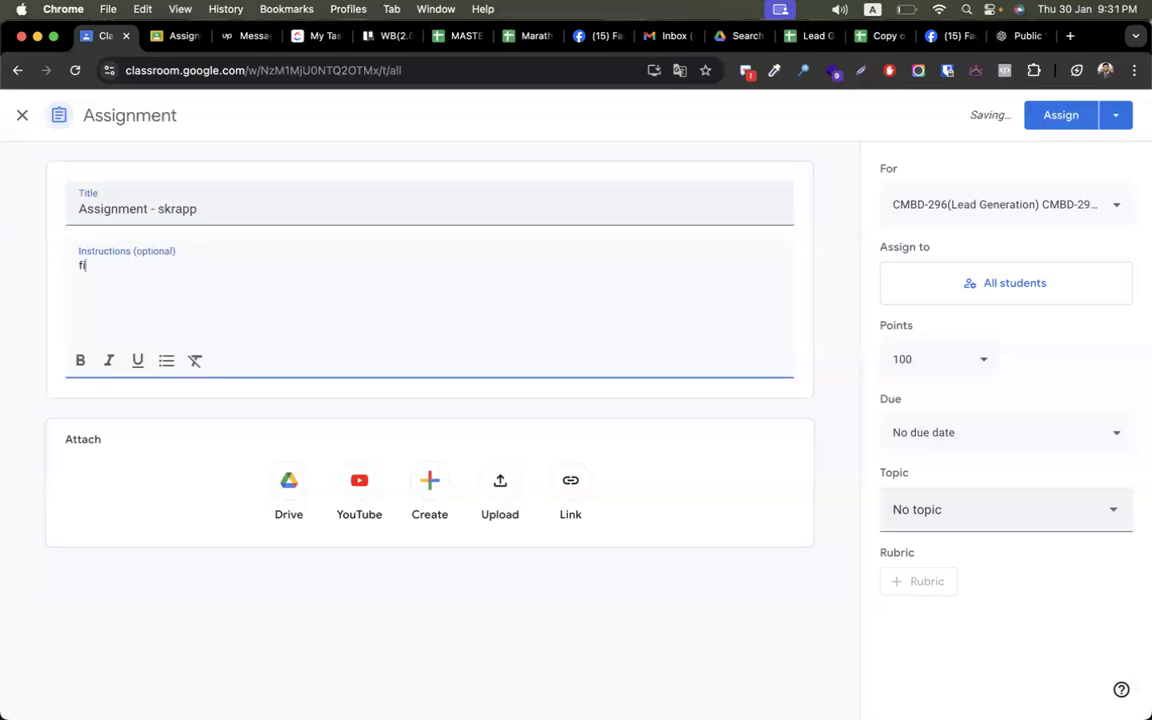
type("ind missing d")
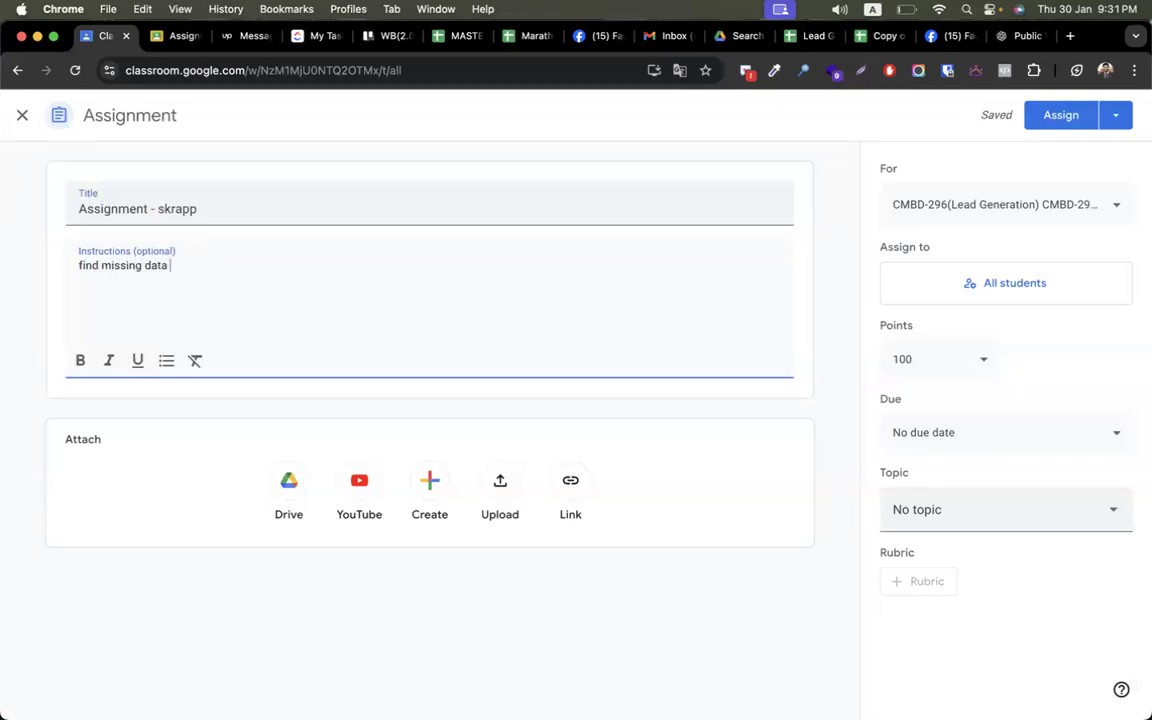
key("BackSpace")
type("emails for bri")
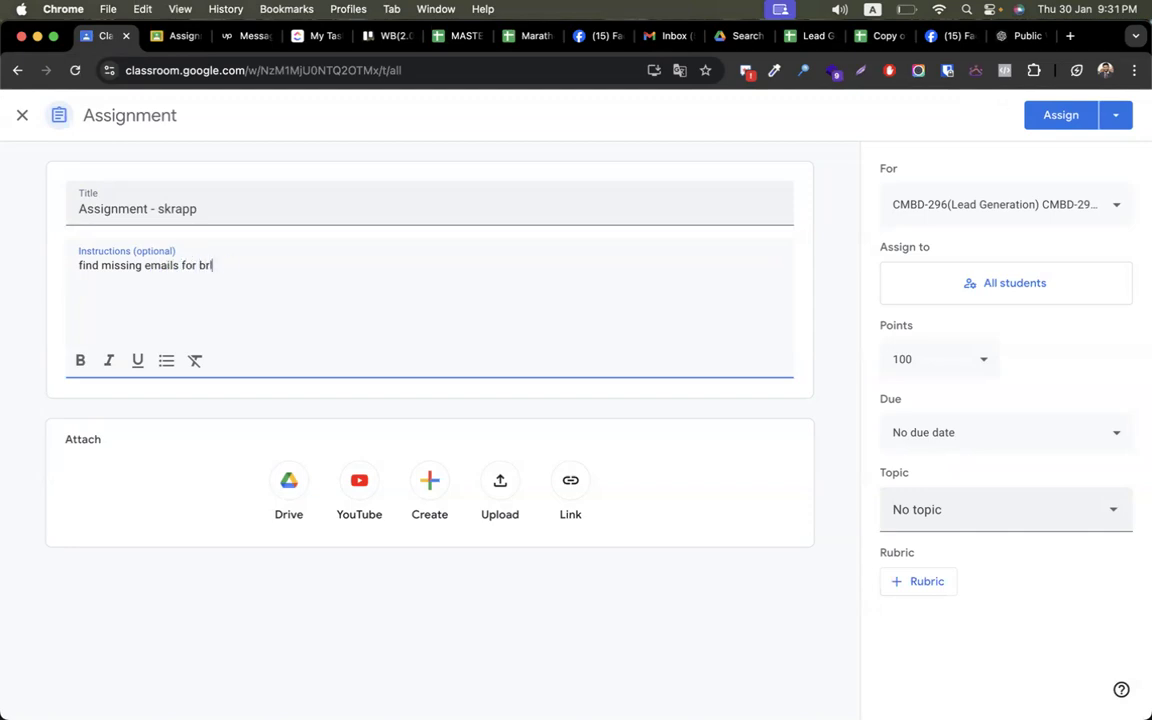
key("BackSpace")
type("elow leads and also verify email and put the email status on the sheet")
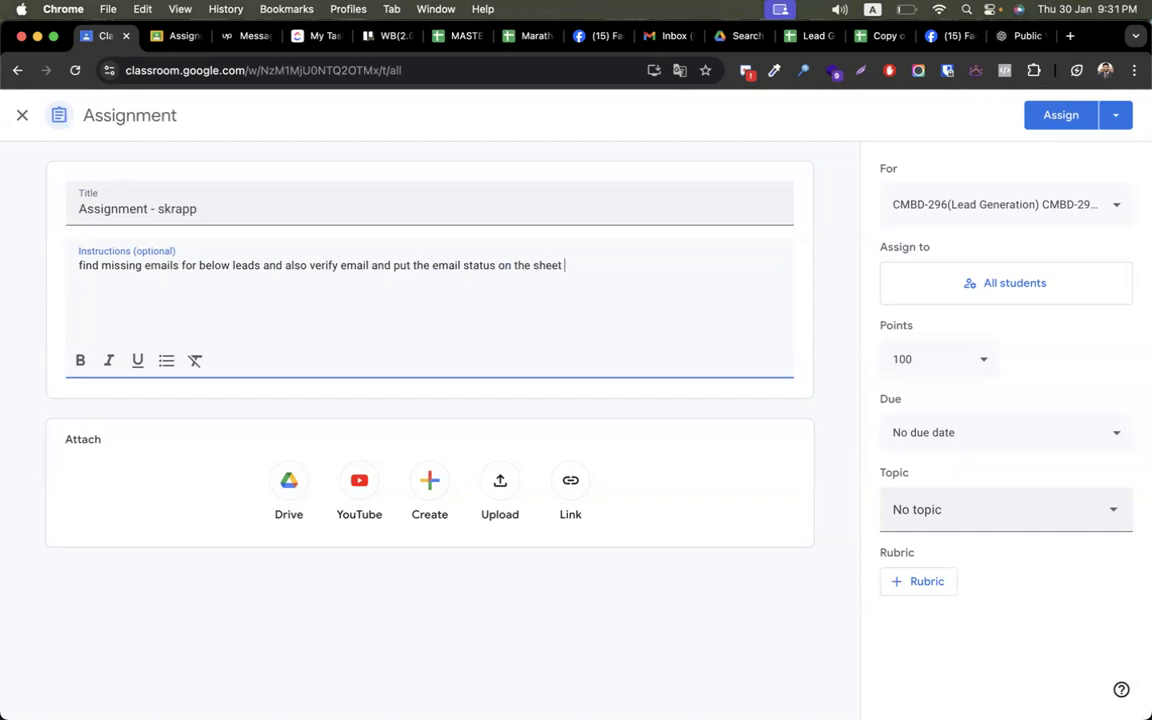
key("Return")
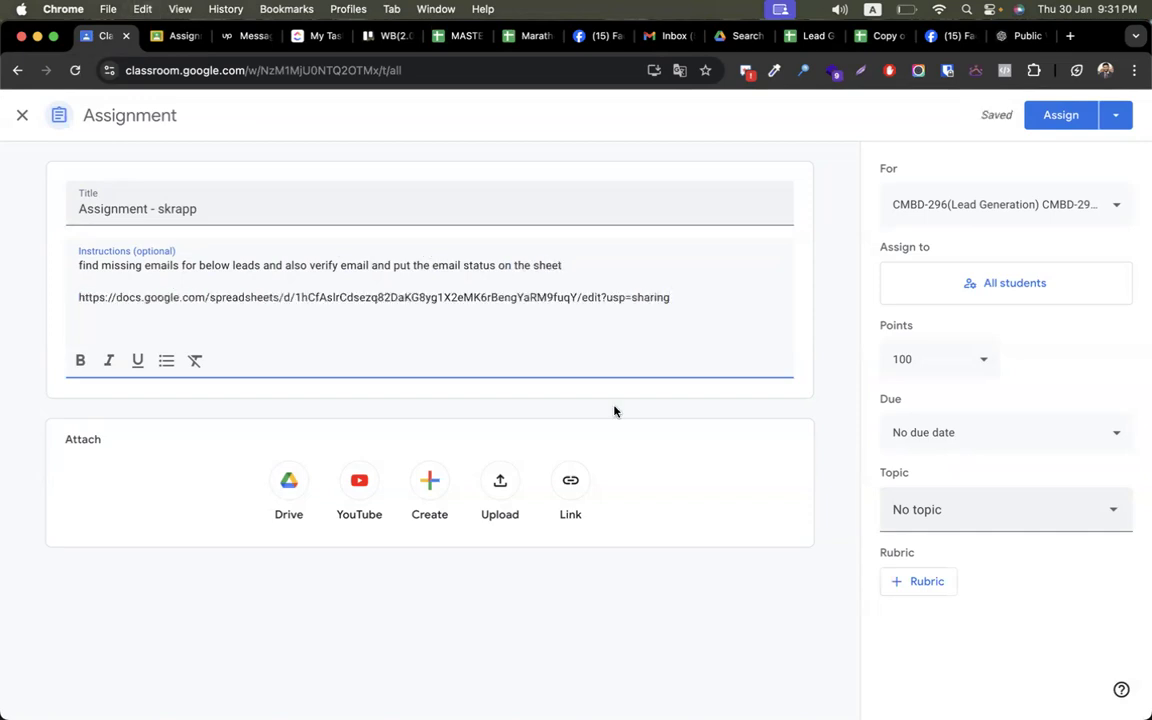
- File the assignment under the Episode-12 topic
left_click(944, 506)
scroll(1031, 432, "down", 5)
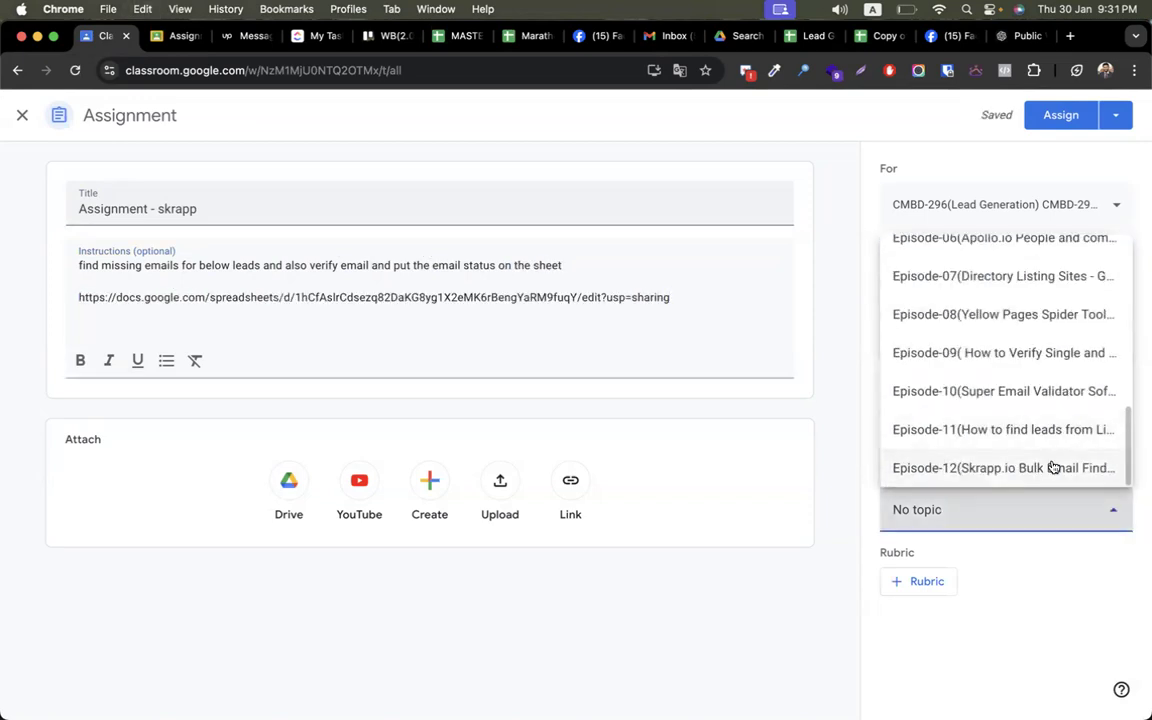
left_click(1053, 467)
left_click(1064, 112)
key("ctrl+Right")
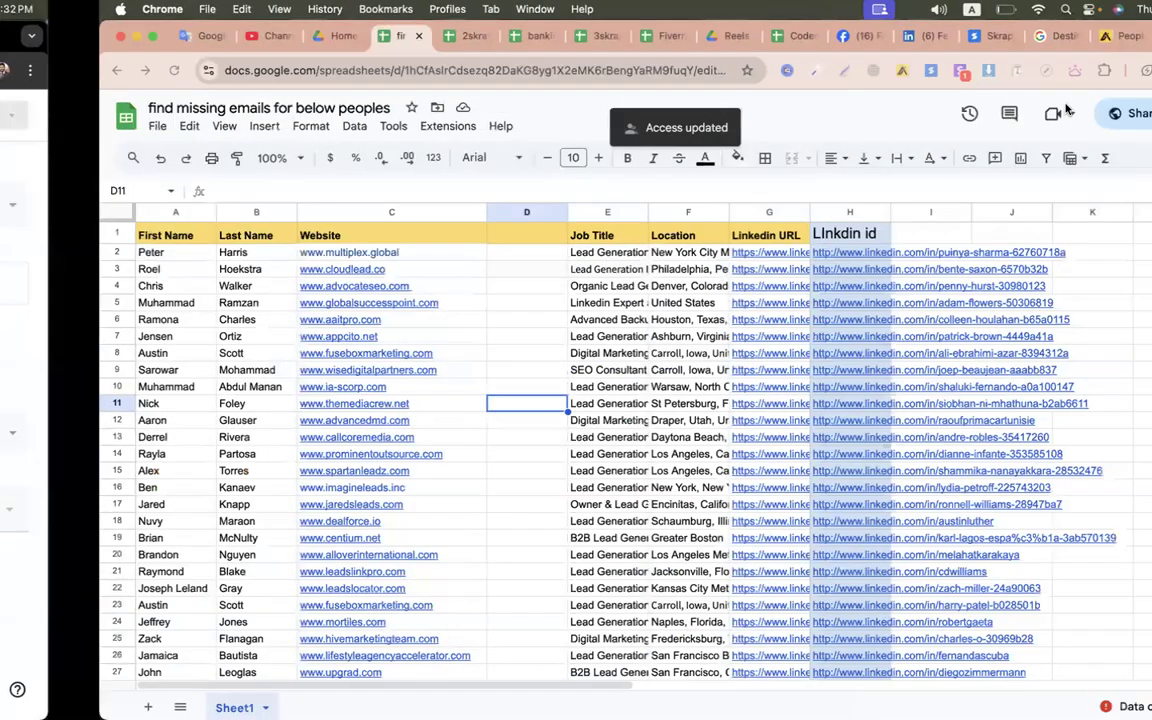
- Select the lead data and begin making a copy of the sheet, then cancel
left_click(495, 374)
key("cmd+a")
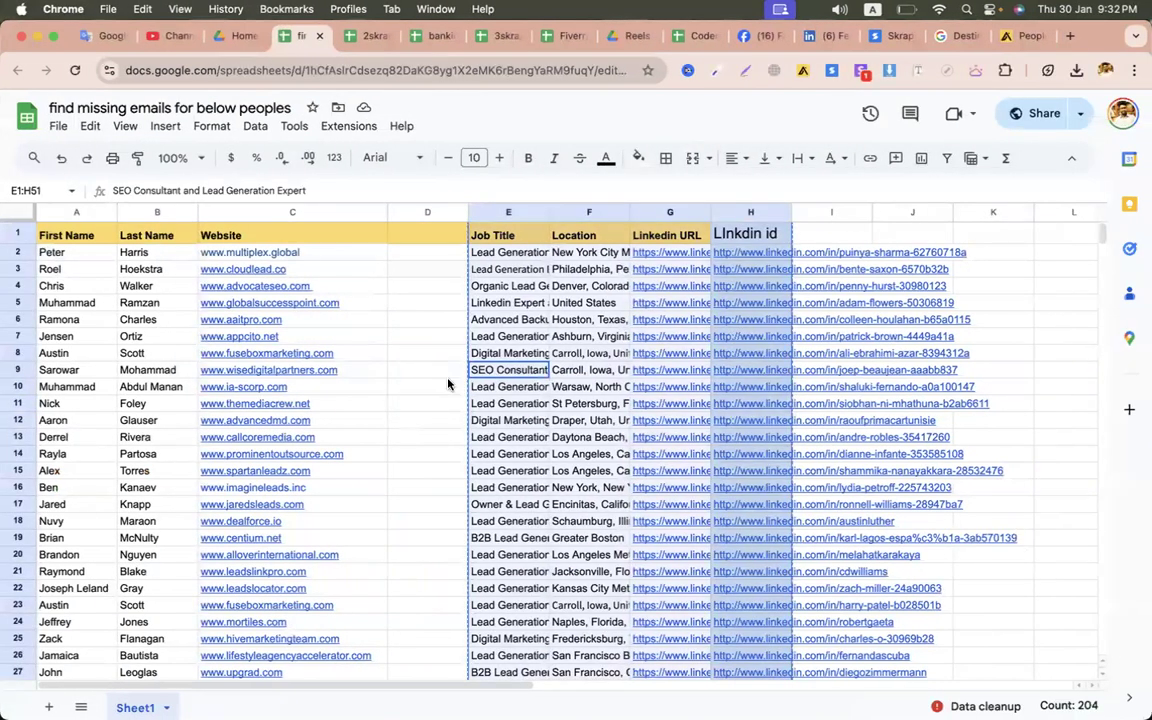
left_click(447, 386)
left_click(58, 126)
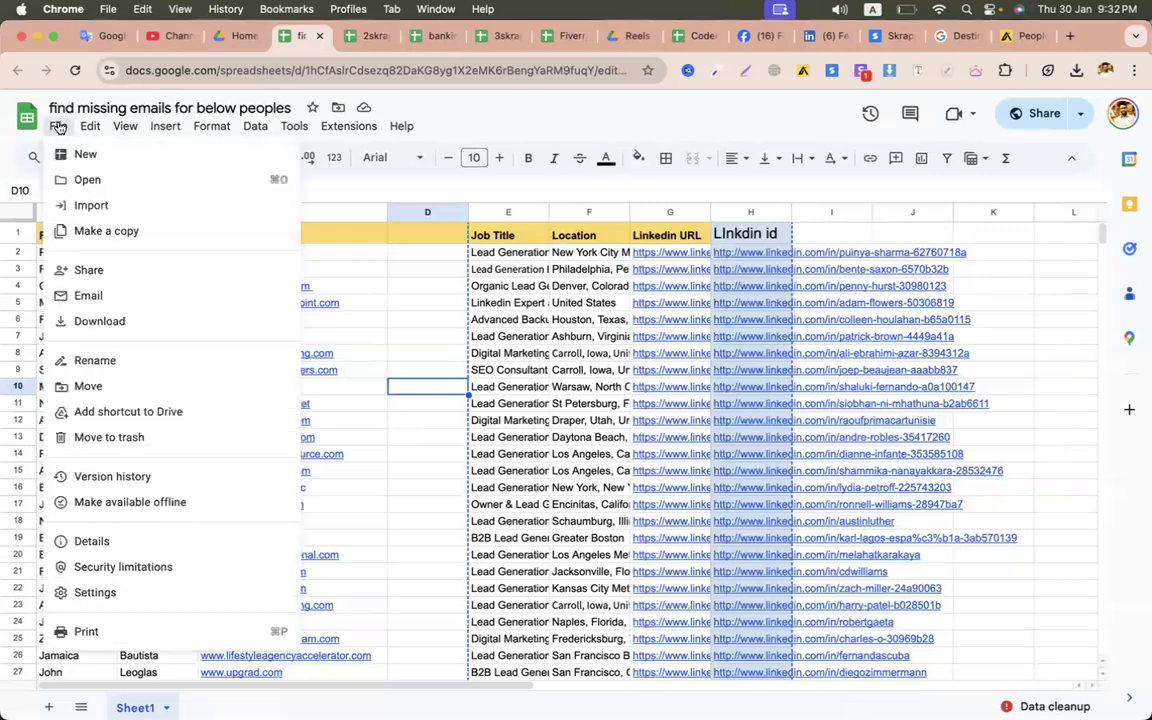
left_click(112, 231)
left_click(591, 565)
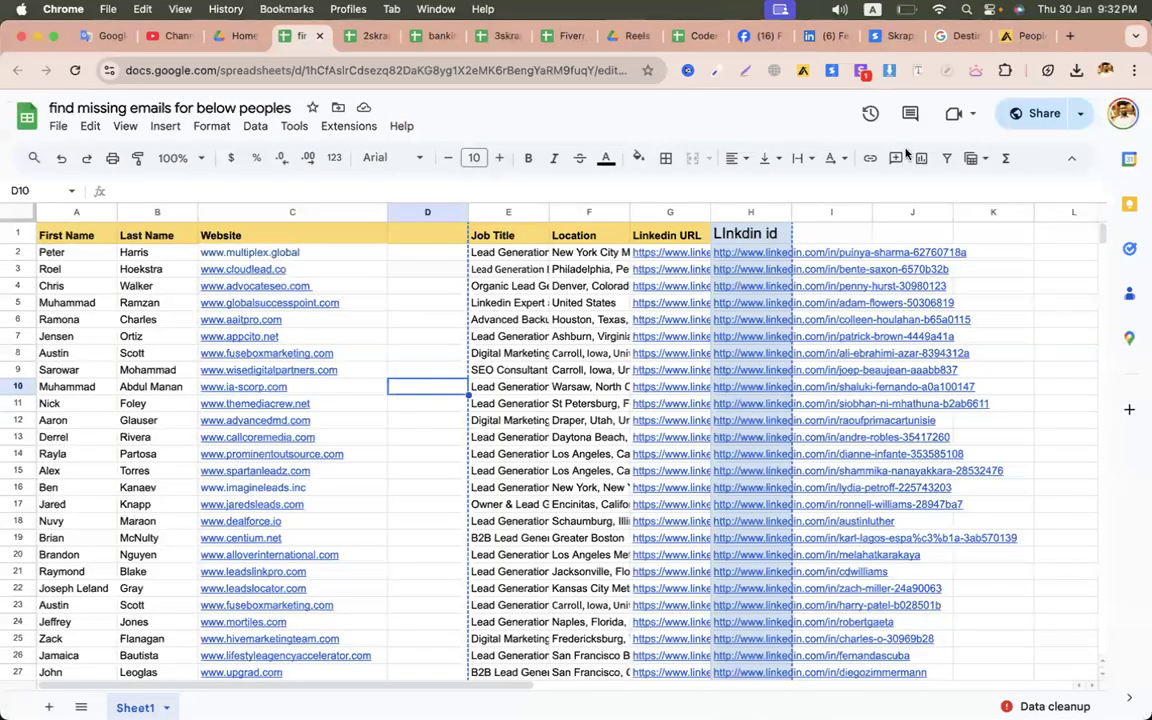
- Set the sheet's general access to anyone with the link as Viewer
left_click(1040, 113)
left_click(739, 487)
left_click(540, 479)
left_click(540, 479)
left_click(497, 518)
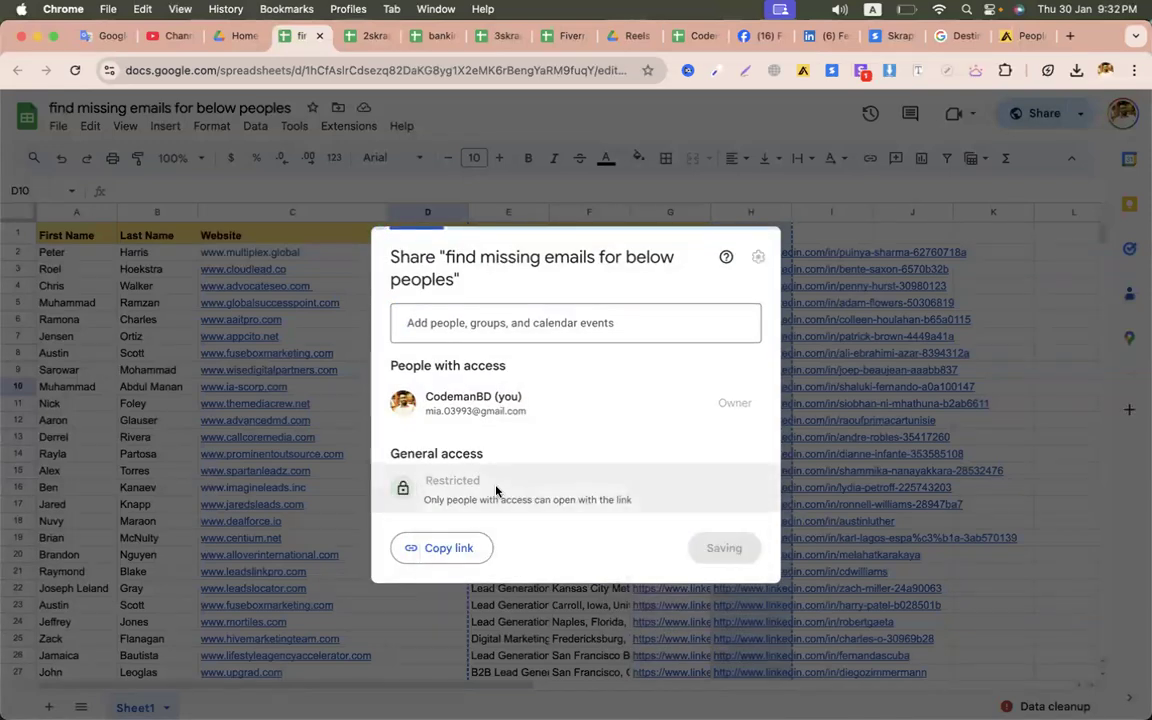
left_click(478, 480)
left_click(509, 555)
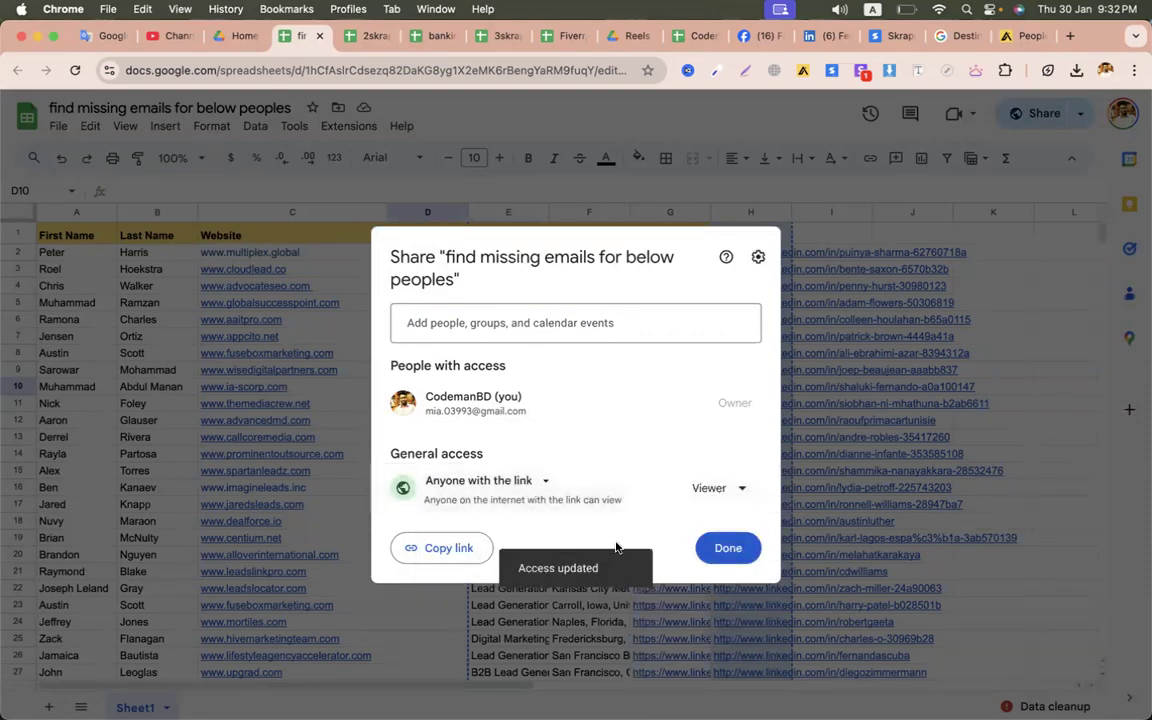
left_click(709, 550)
left_click(502, 455)
key("ctrl+Left")
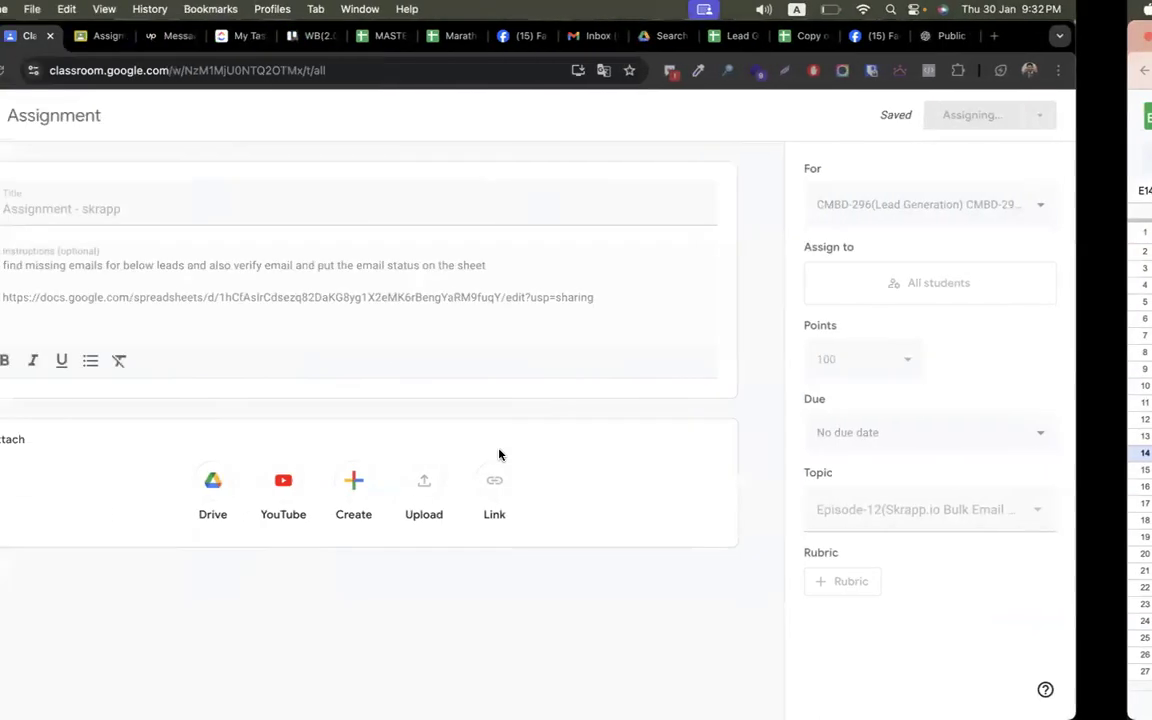